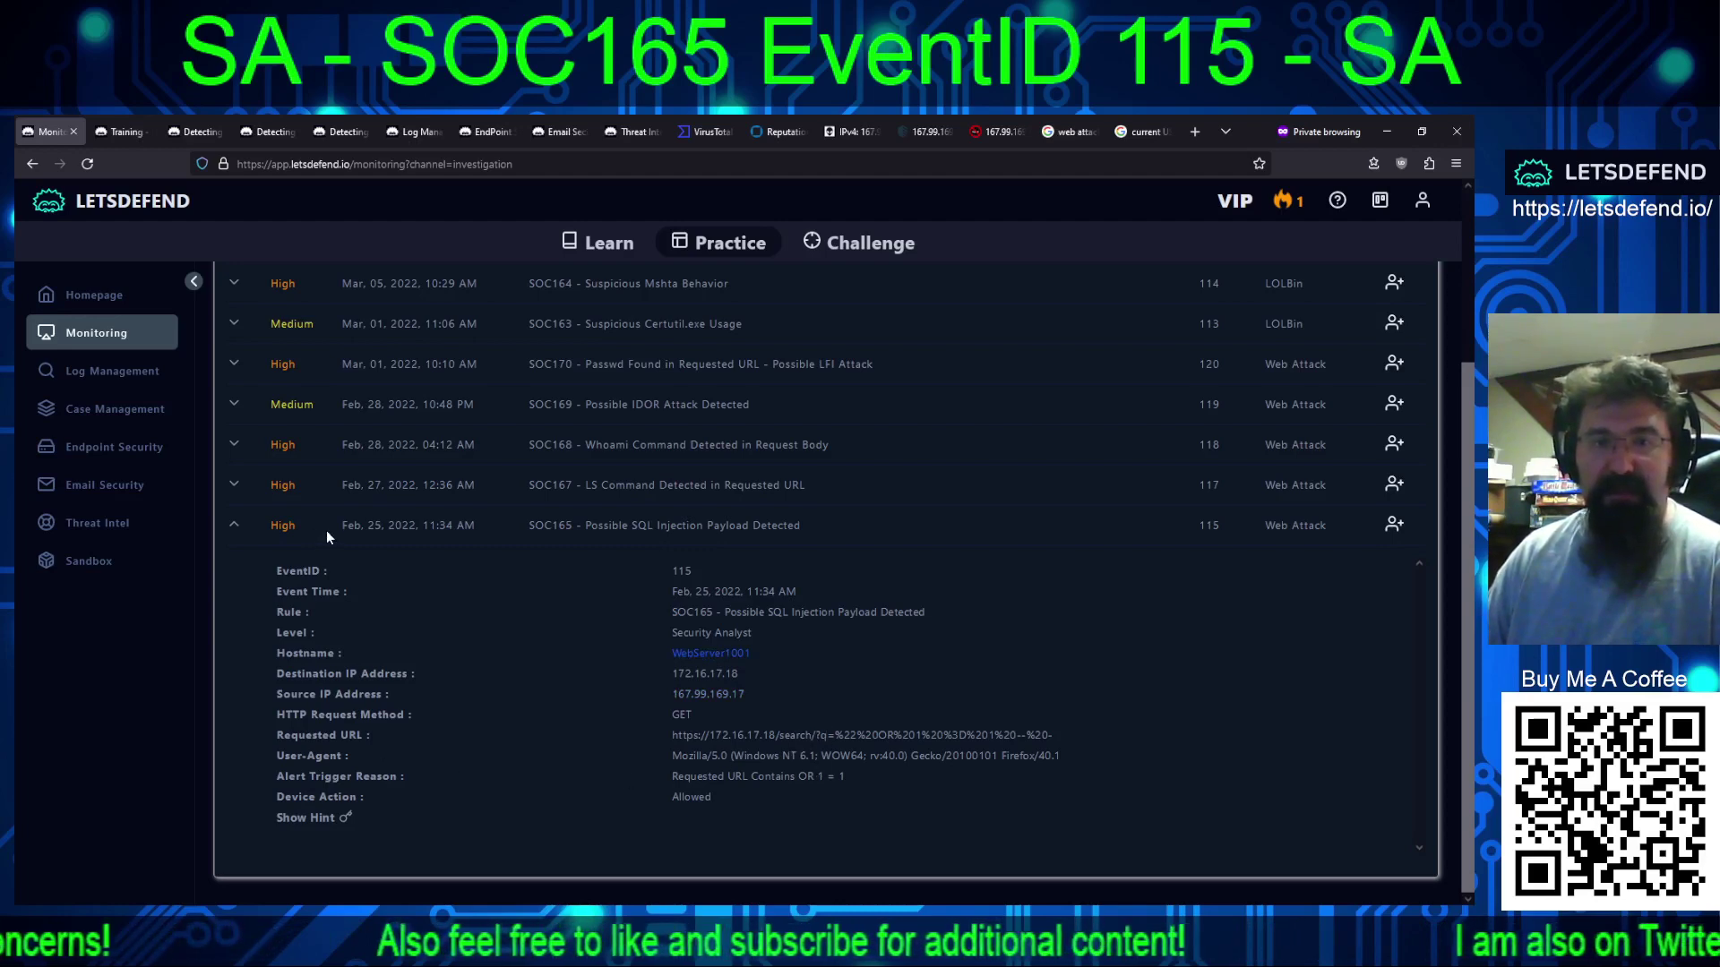
# Step: Find the host WebServer1001 in Endpoint Security and open its details
pyautogui.click(484, 131)
pyautogui.press('BackSpace')
pyautogui.press('BackSpace')
pyautogui.press('BackSpace')
pyautogui.press('BackSpace')
pyautogui.press('BackSpace')
pyautogui.press('BackSpace')
pyautogui.press('BackSpace')
pyautogui.press('BackSpace')
pyautogui.press('BackSpace')
pyautogui.press('BackSpace')
pyautogui.write('Server1001')
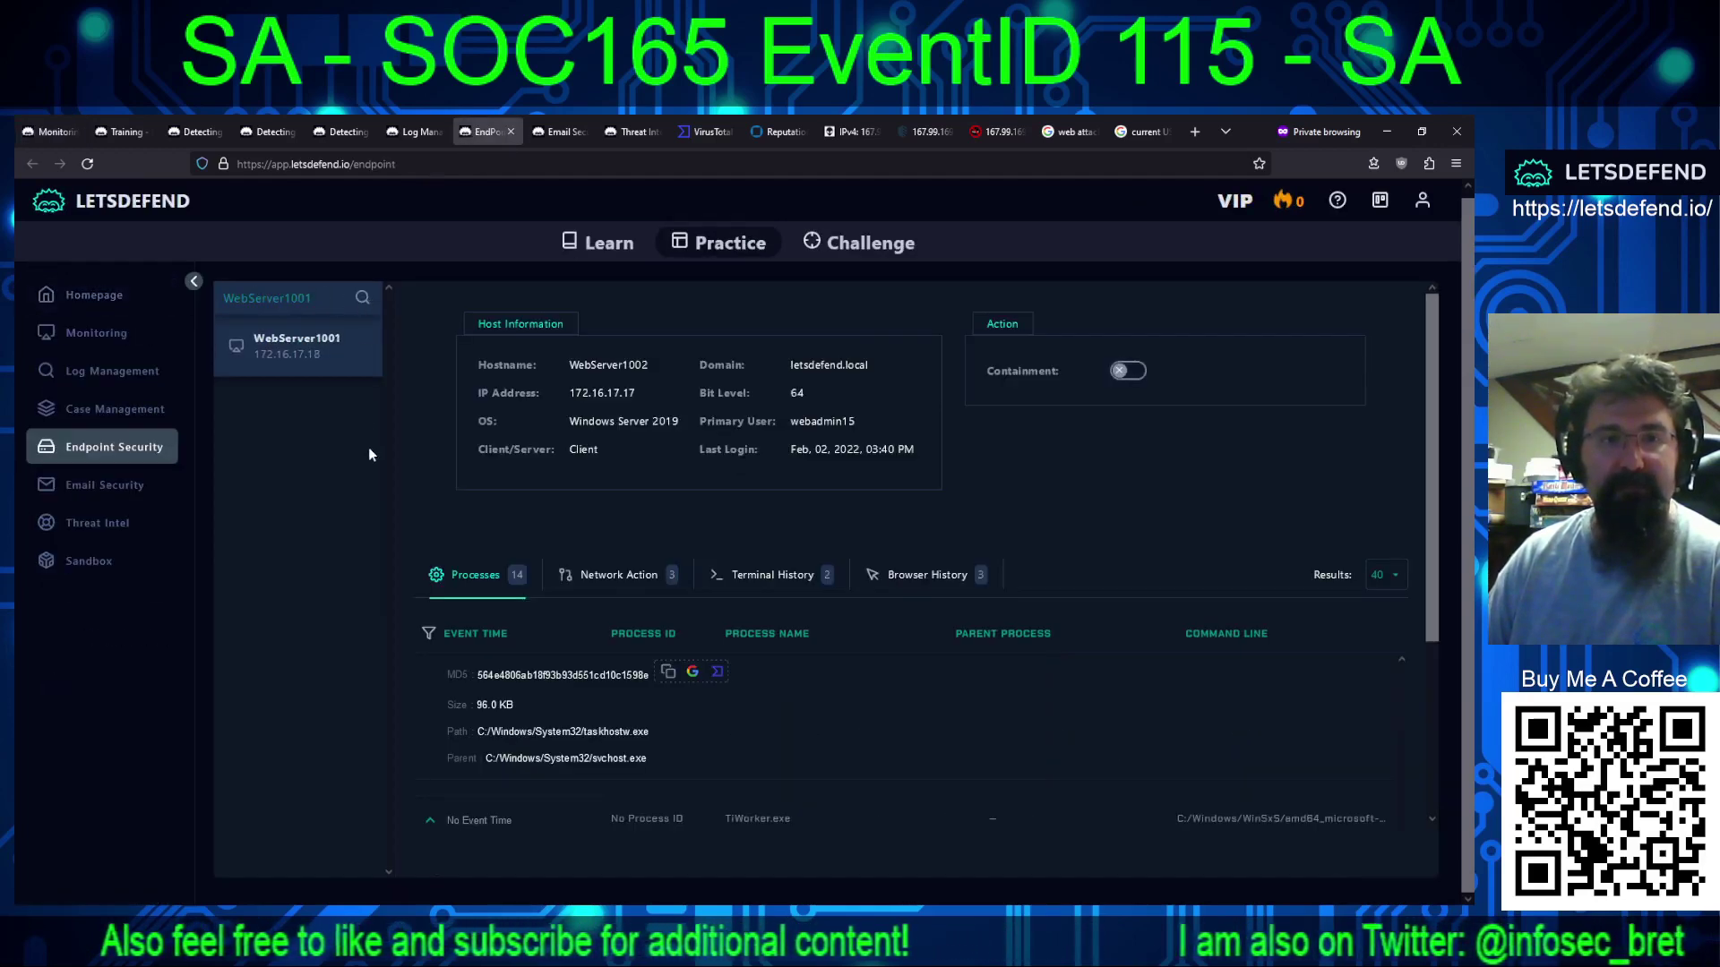
pyautogui.click(290, 346)
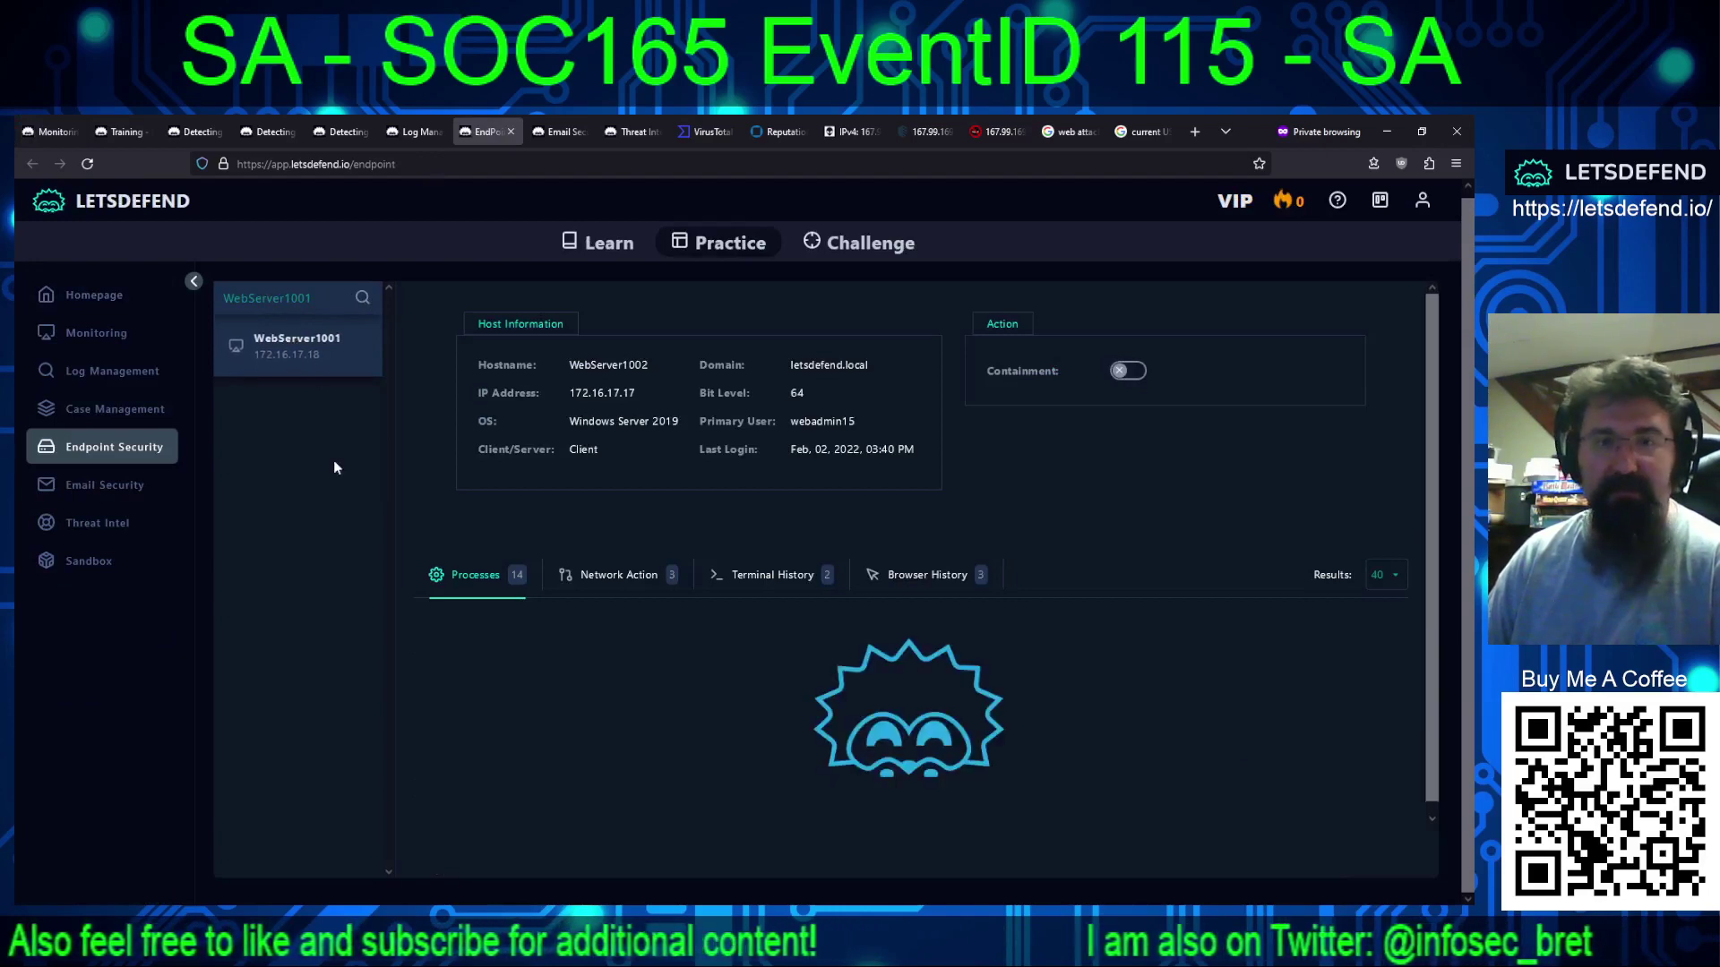
# Step: Review the EventID 115 alert's requested URL, and examine the 11:30 and 11:32 AM log events from source 167.99.169.17
pyautogui.click(53, 134)
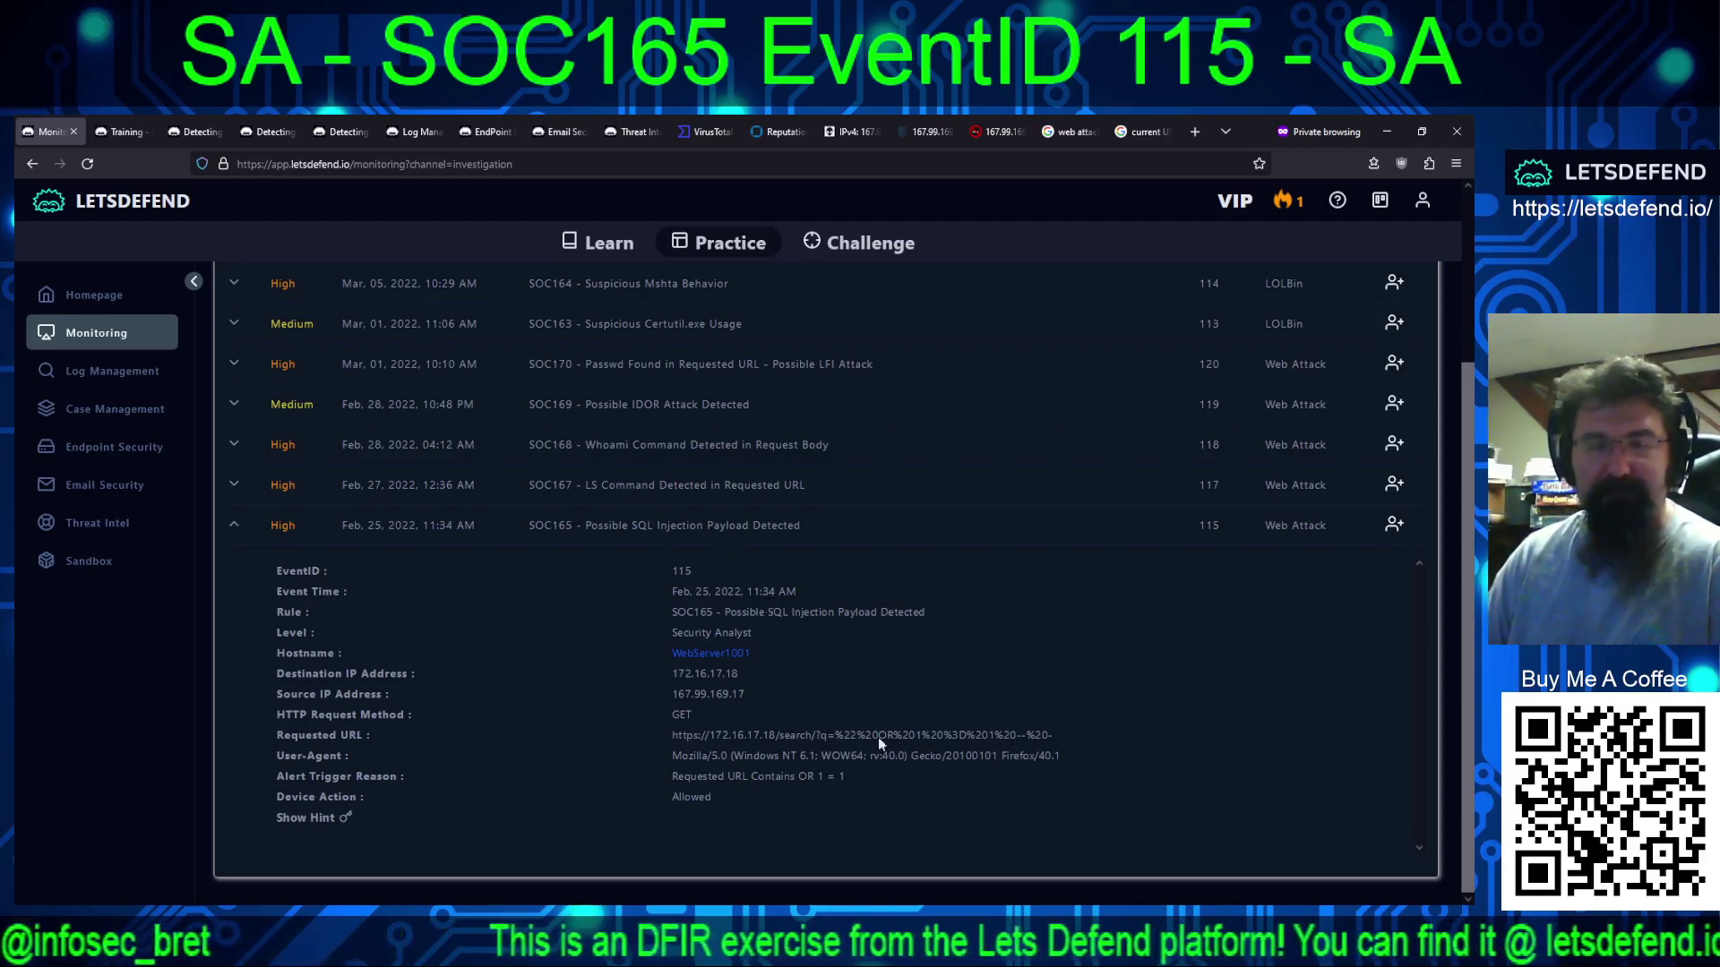
pyautogui.click(409, 142)
pyautogui.click(651, 608)
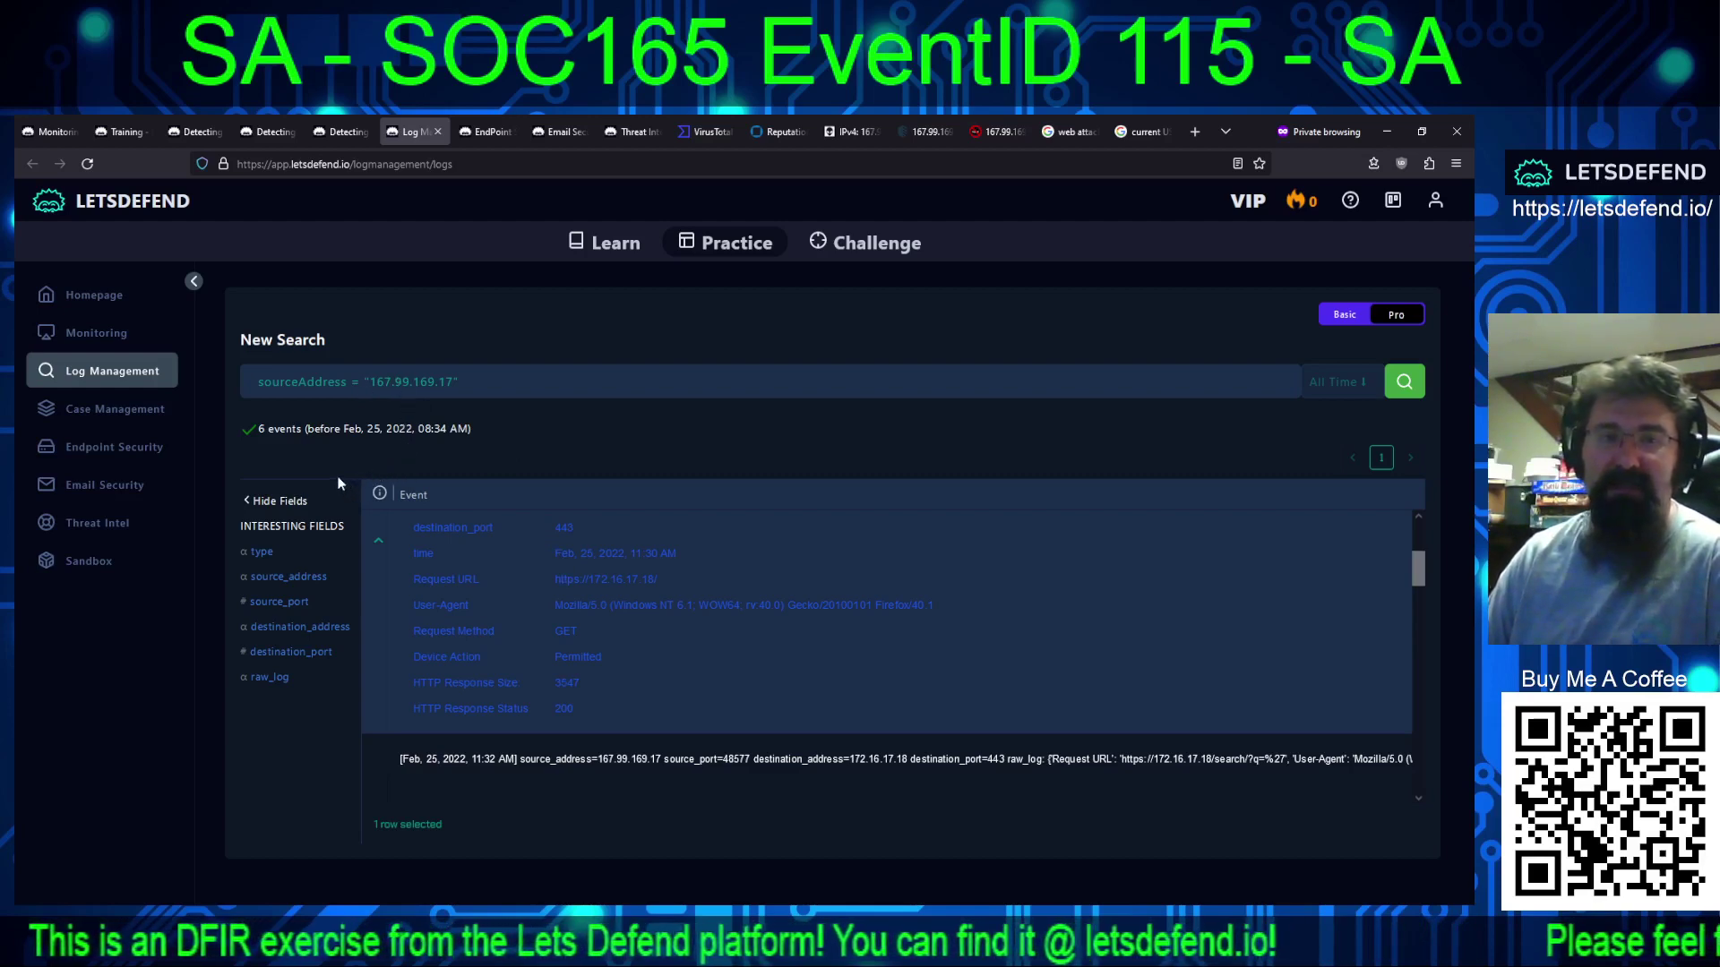
pyautogui.click(621, 446)
pyautogui.scroll(3, 653, 593)
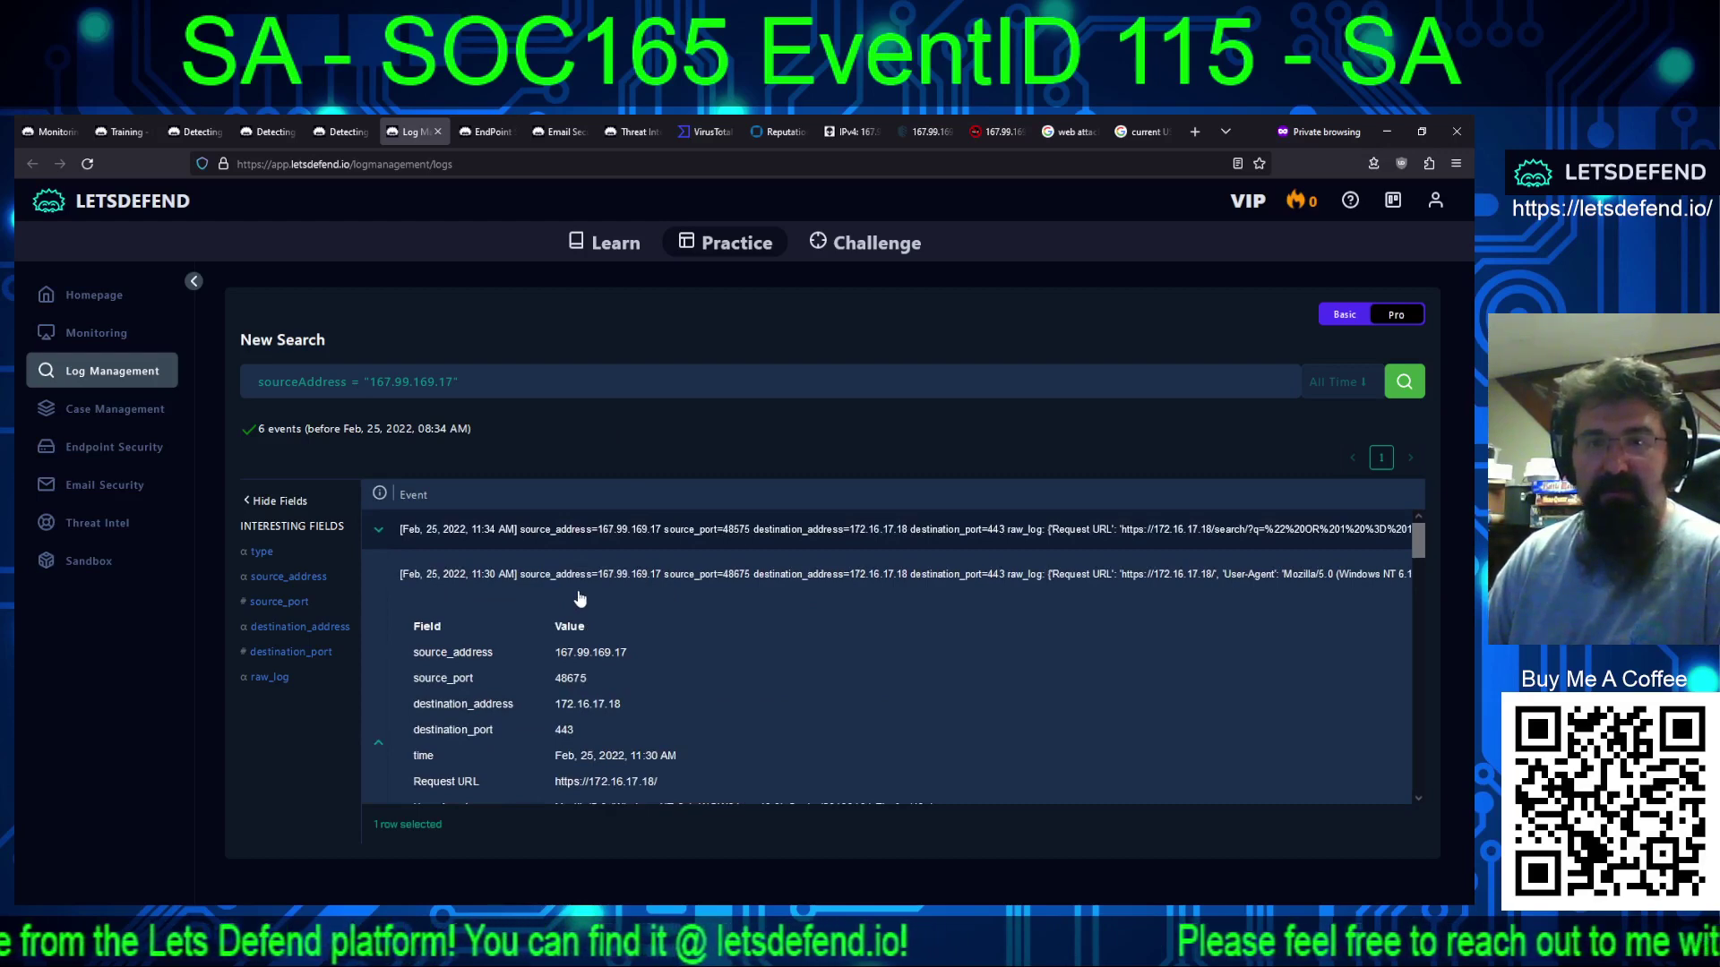
pyautogui.scroll(-2, 580, 593)
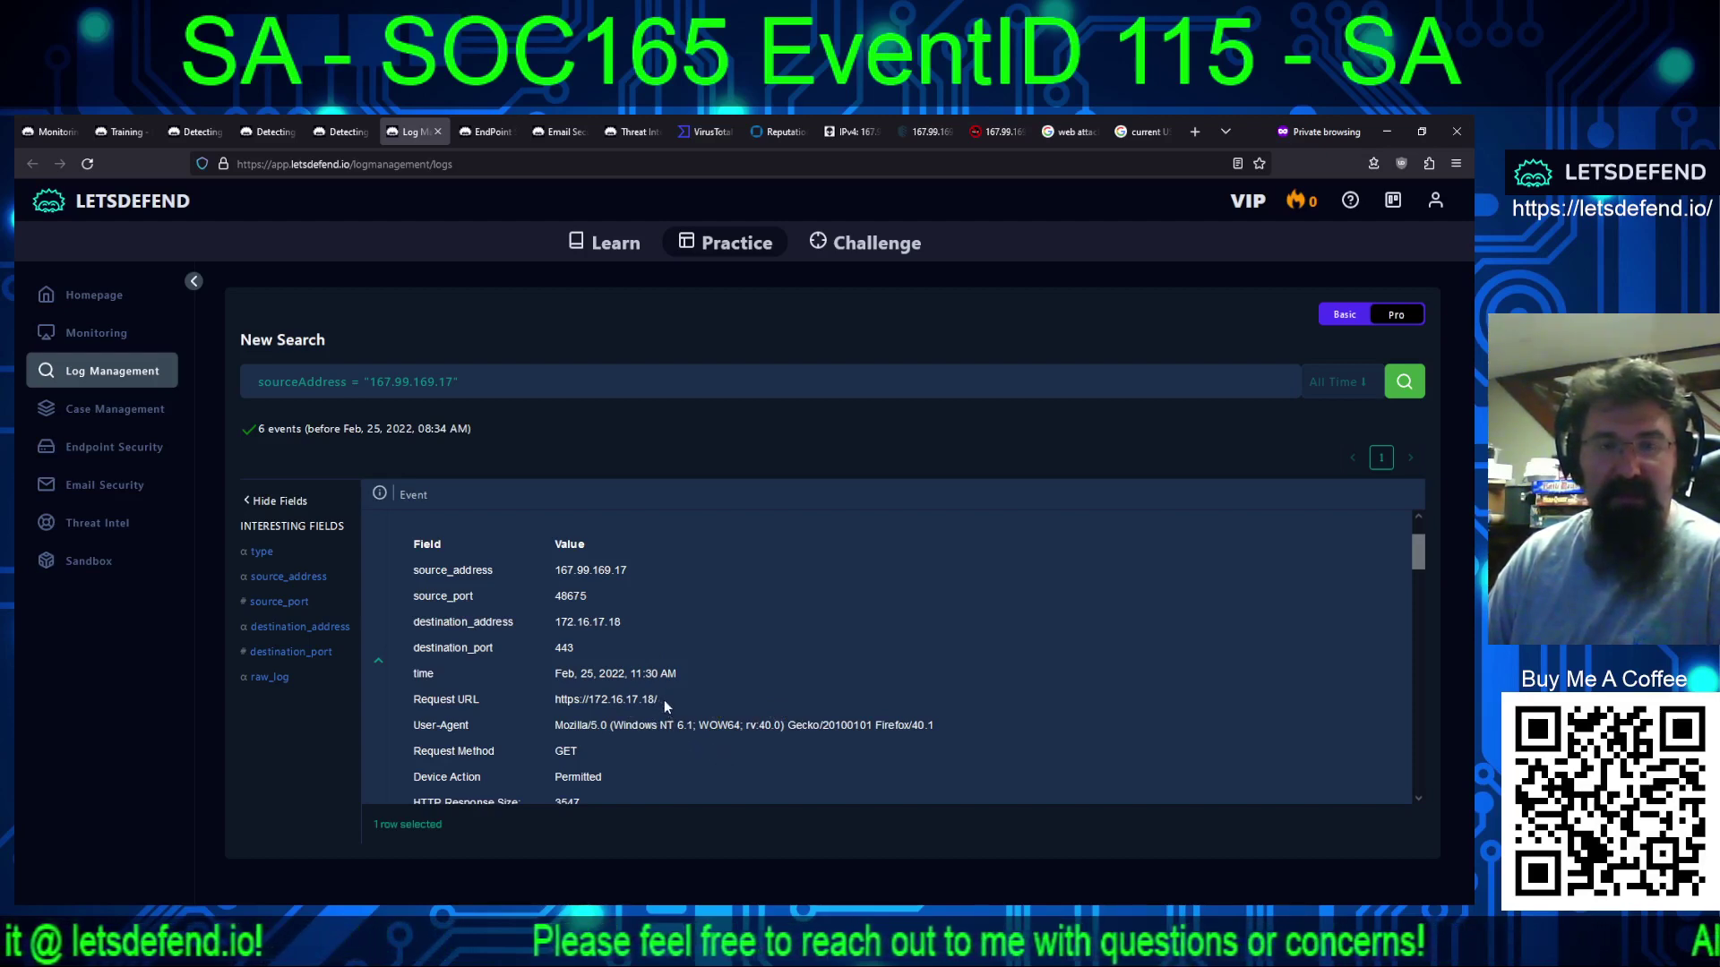
pyautogui.scroll(-2, 665, 699)
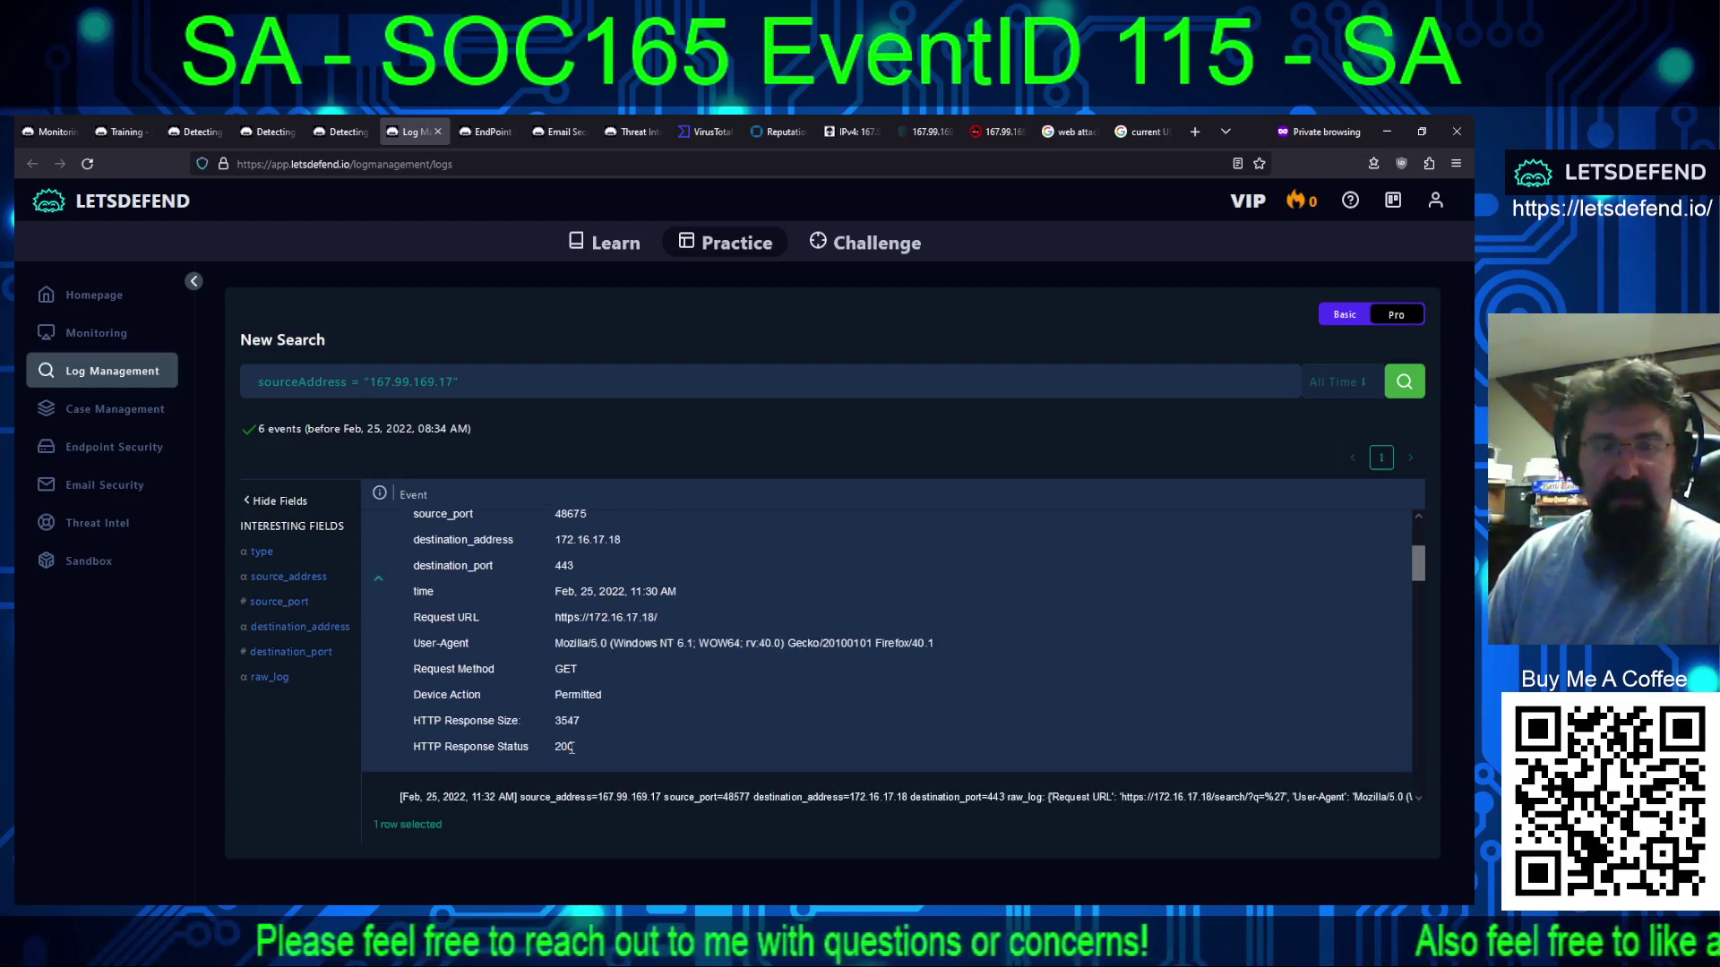
pyautogui.scroll(-4, 615, 725)
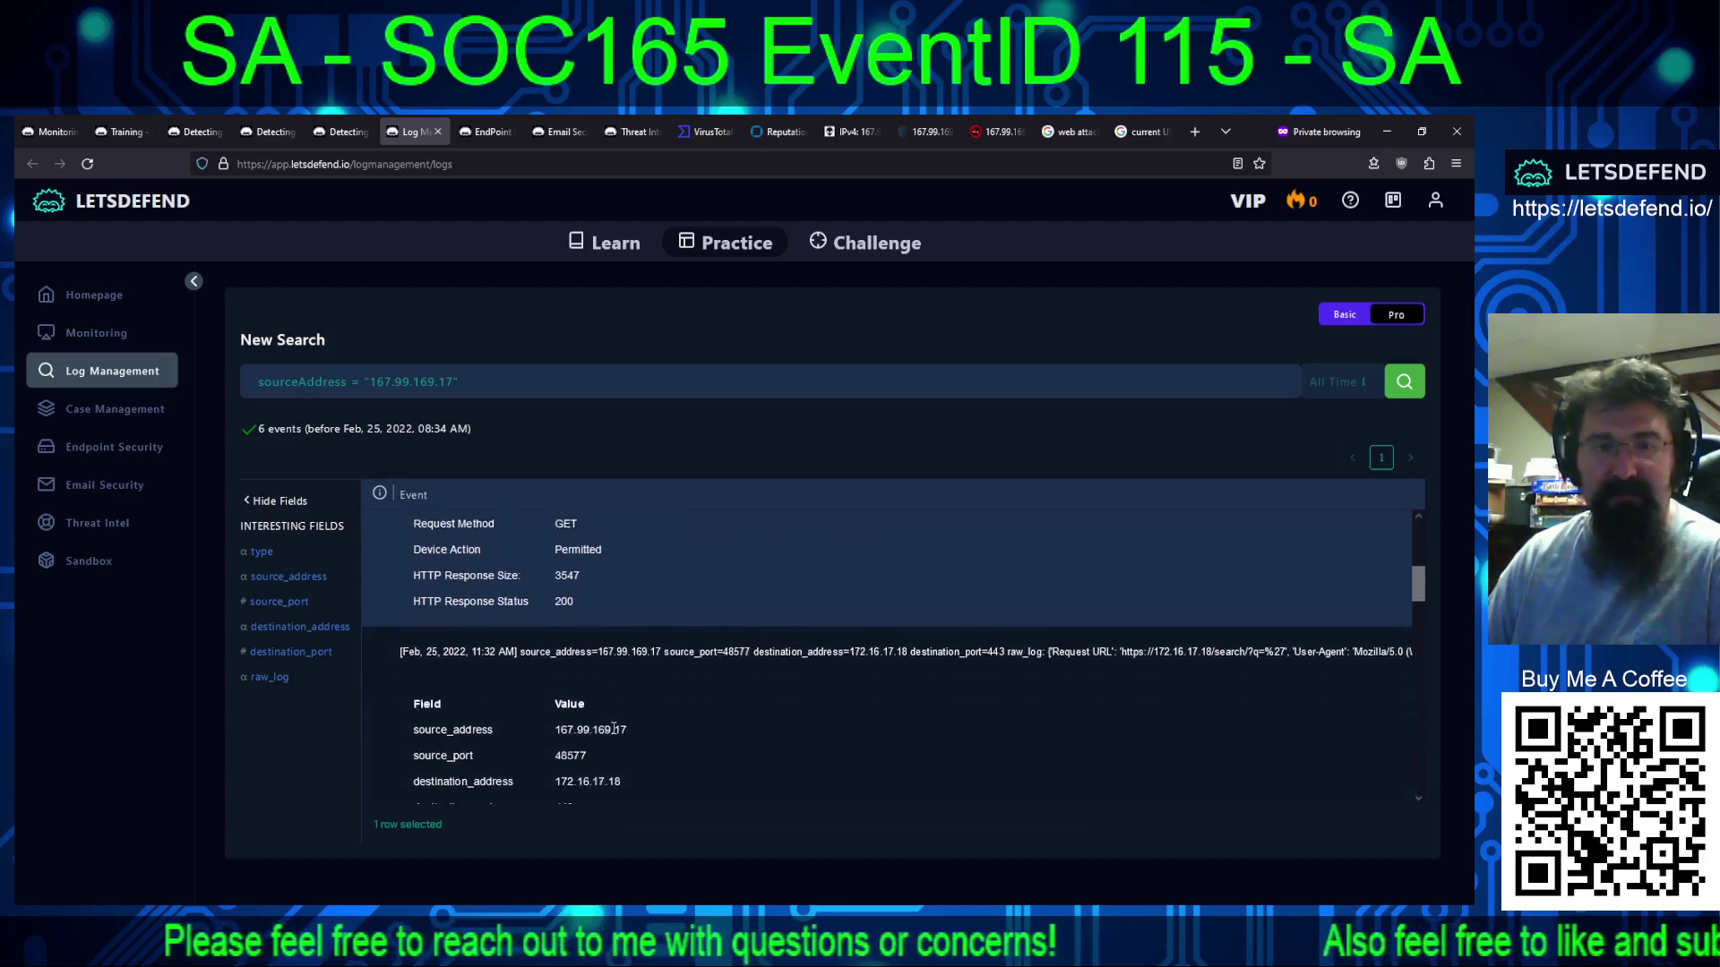
pyautogui.scroll(-2, 690, 714)
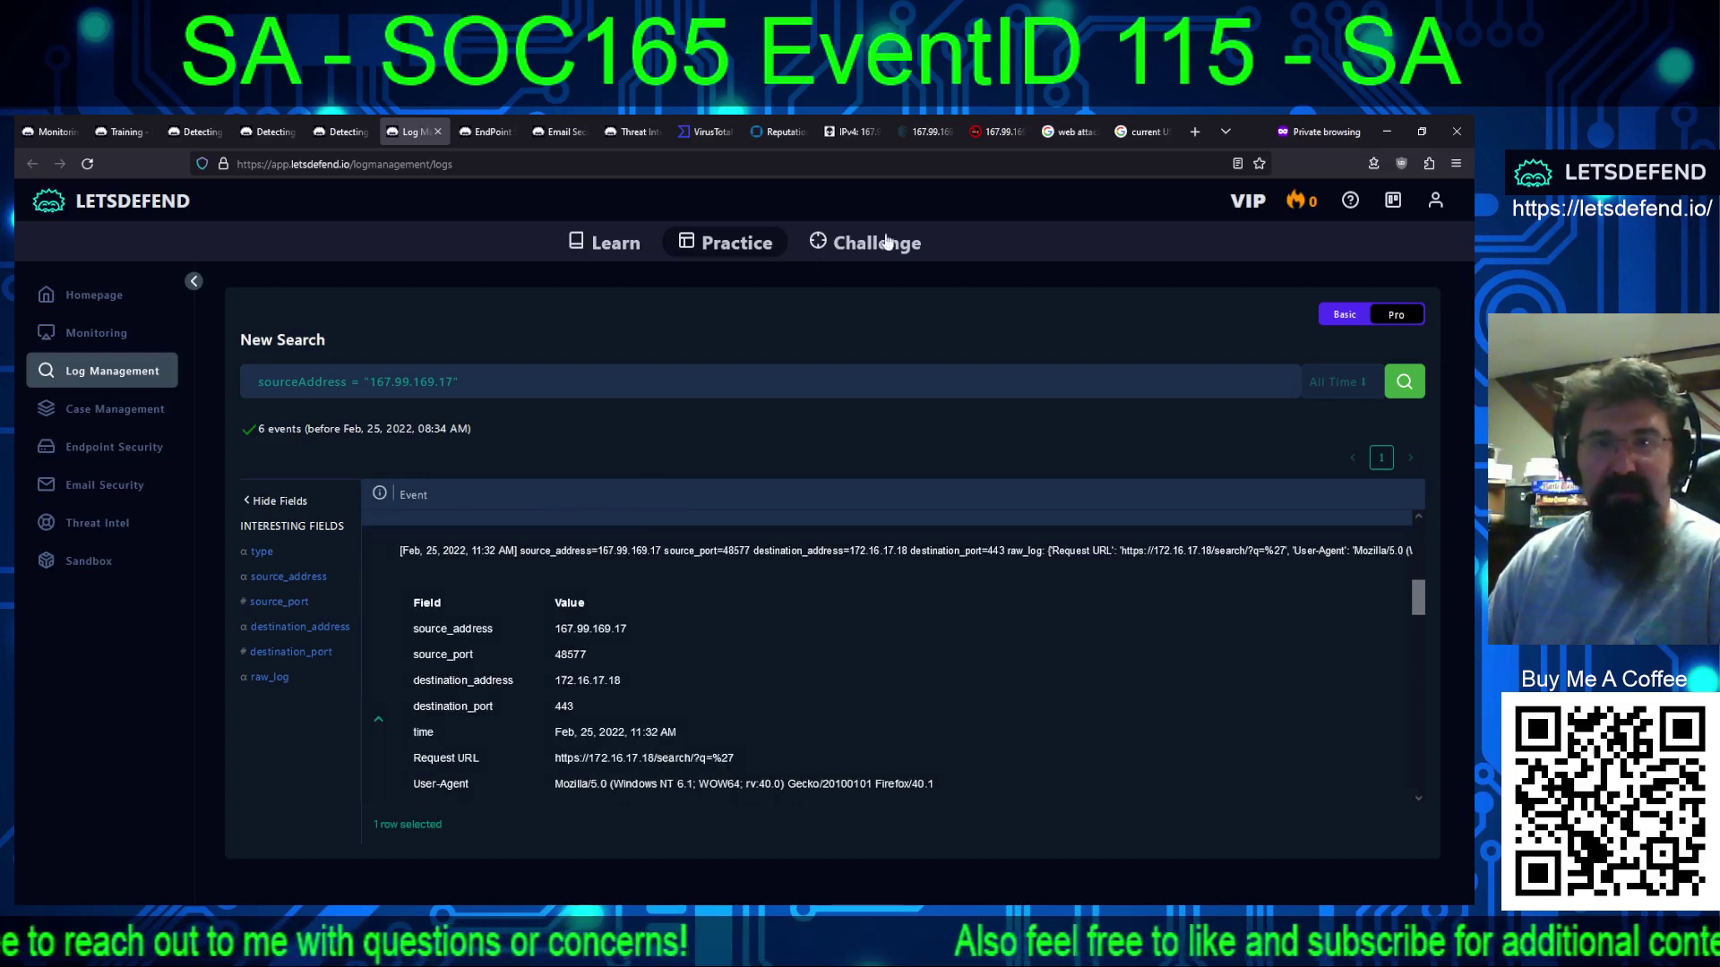
# Step: Search the web for %27 in a new tab and find its character in the W3Schools HTML URL Encoding Reference
pyautogui.click(1194, 132)
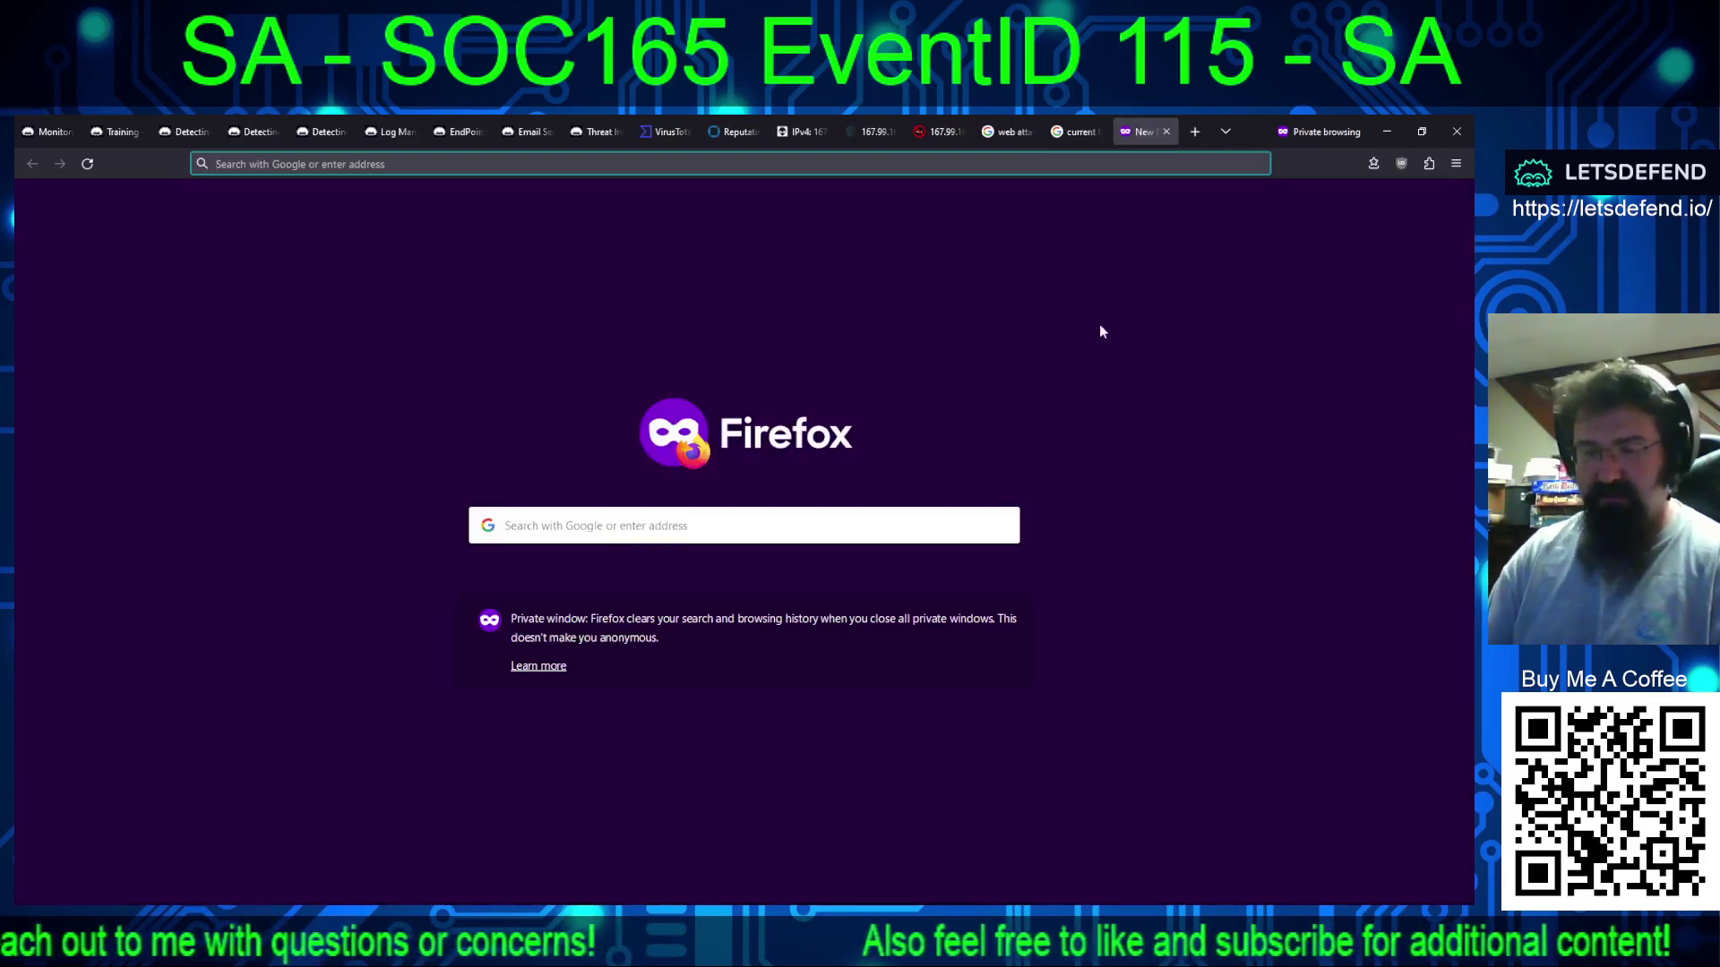
pyautogui.write('%2527')
pyautogui.press('Return')
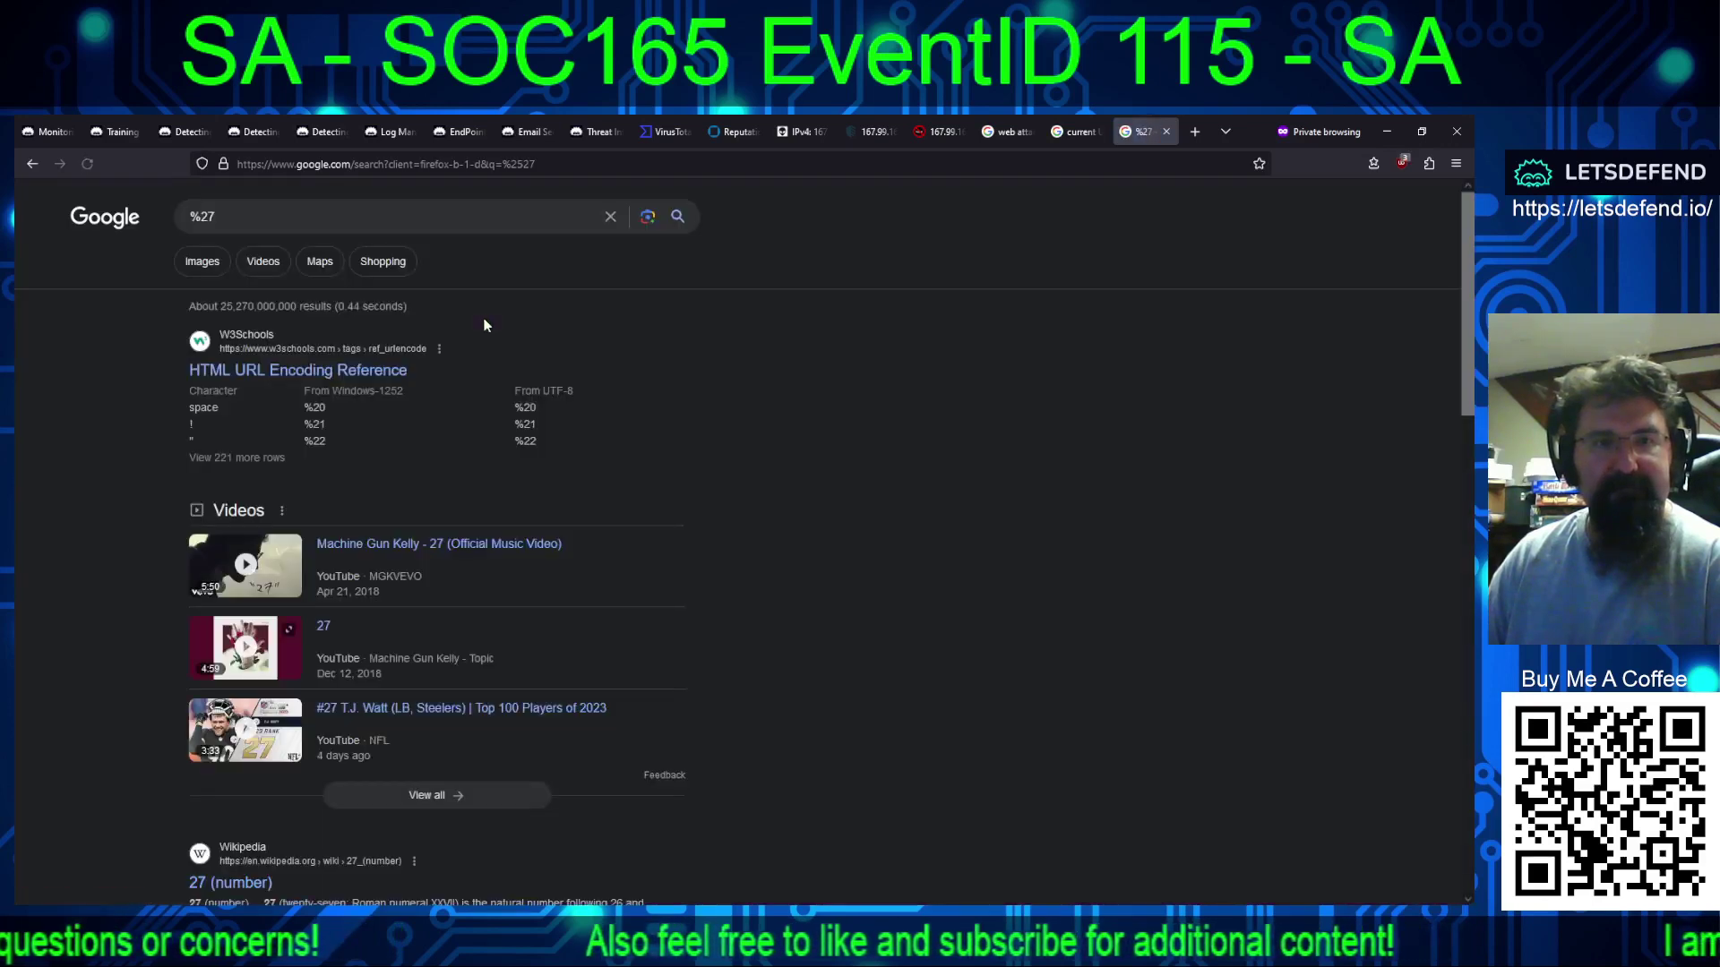
pyautogui.click(292, 368)
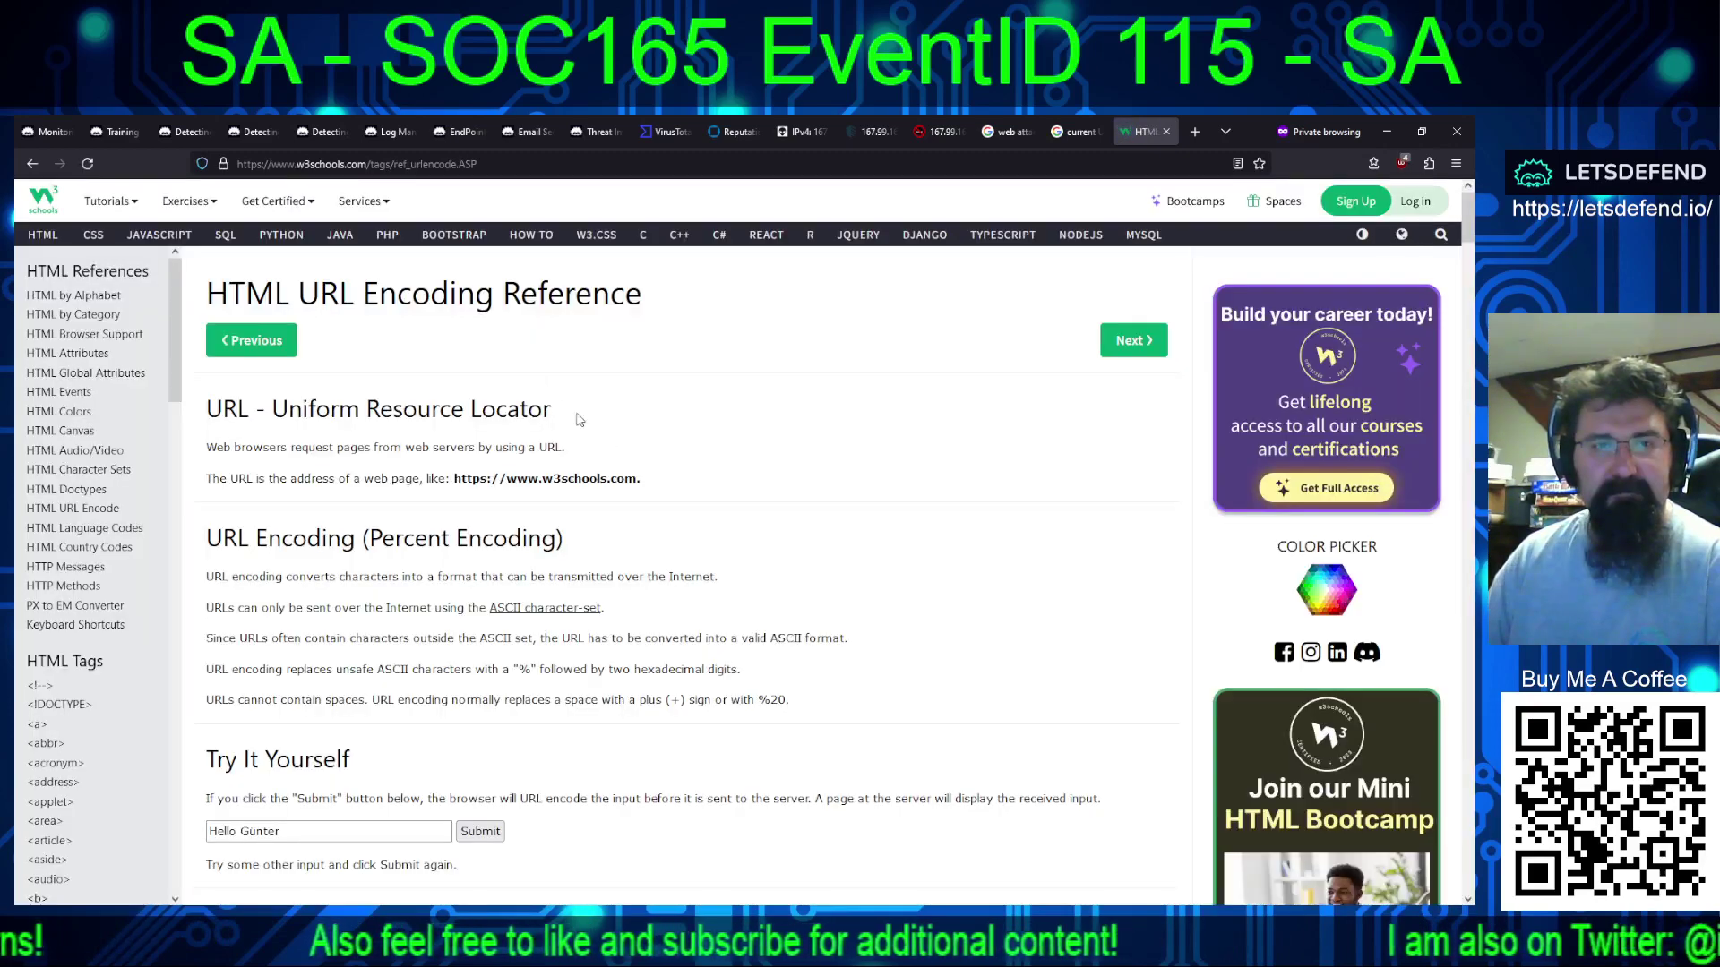
pyautogui.scroll(-5, 634, 475)
pyautogui.scroll(-7, 725, 472)
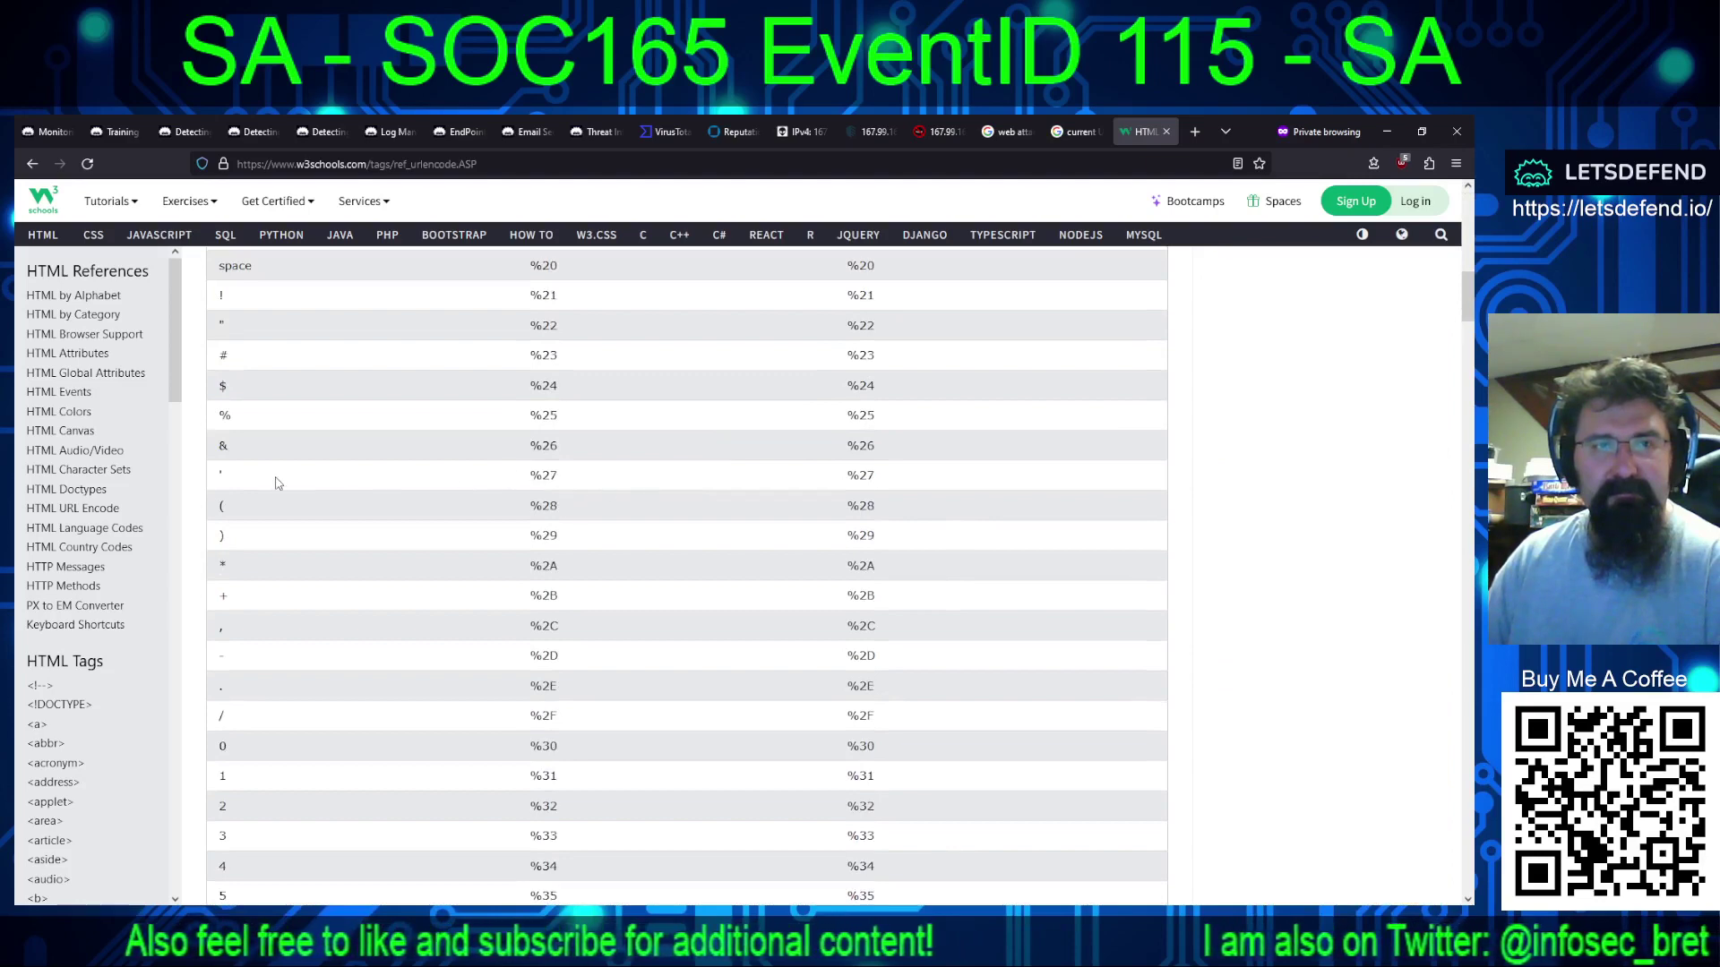
pyautogui.moveTo(277, 483); pyautogui.dragTo(217, 475)
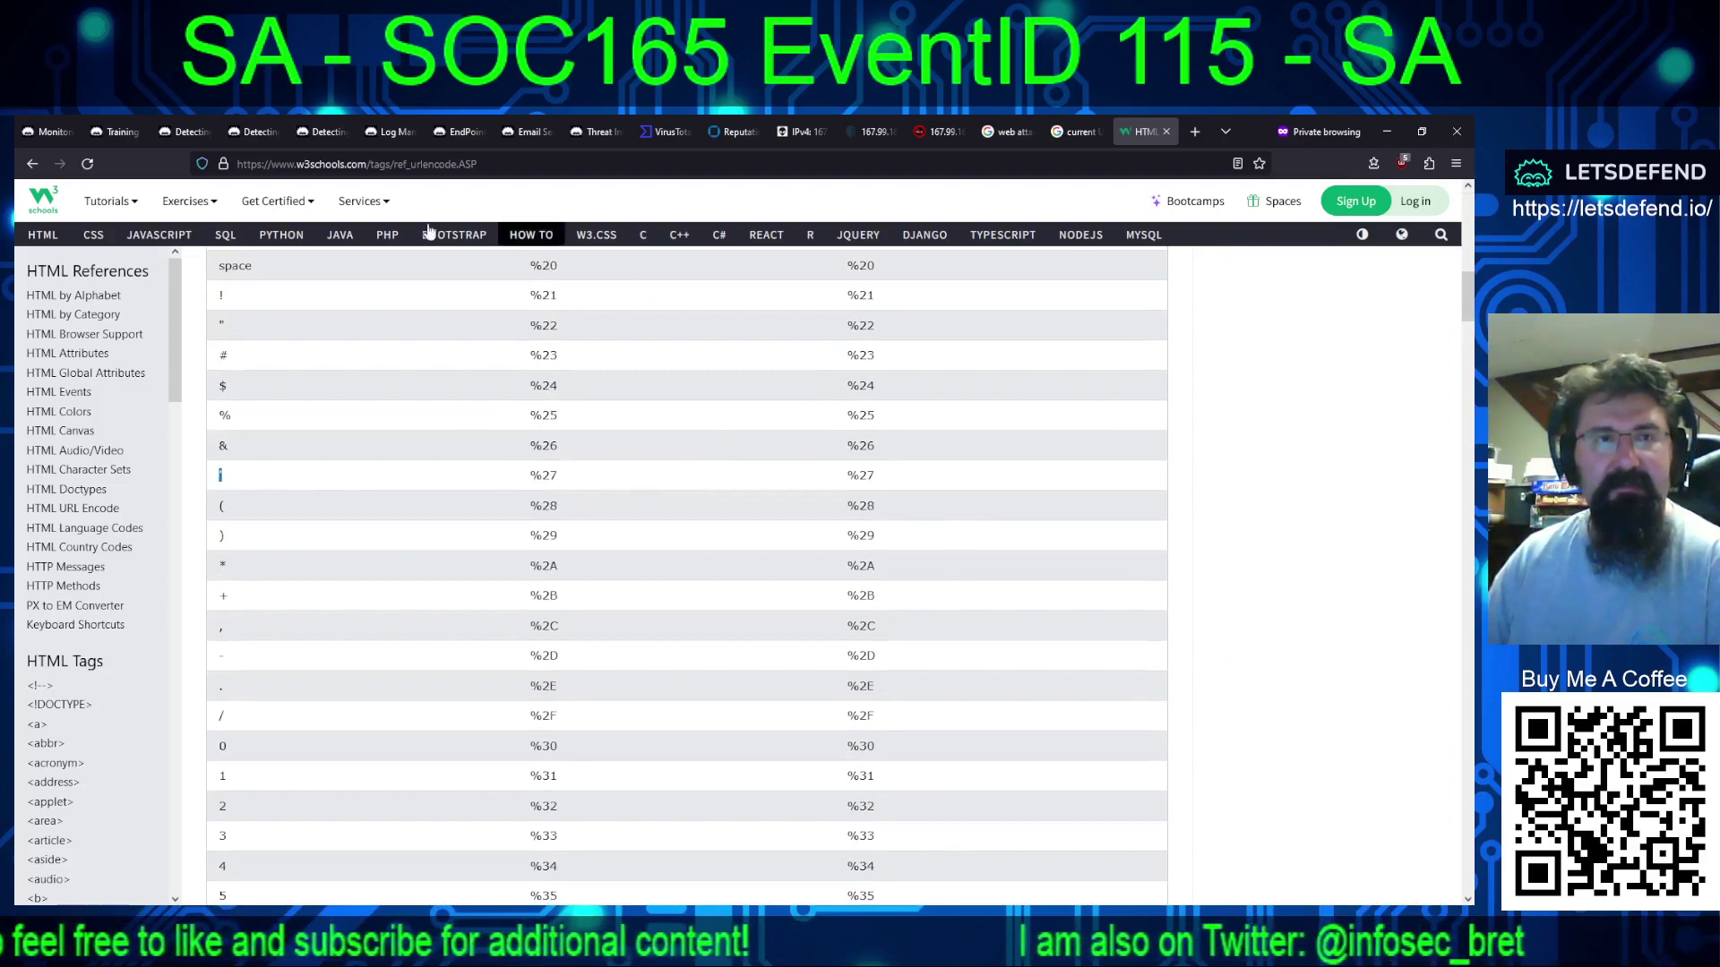
# Step: Return to the log search and examine the URLs, response sizes and statuses of the two 11:32 AM requests
pyautogui.click(394, 131)
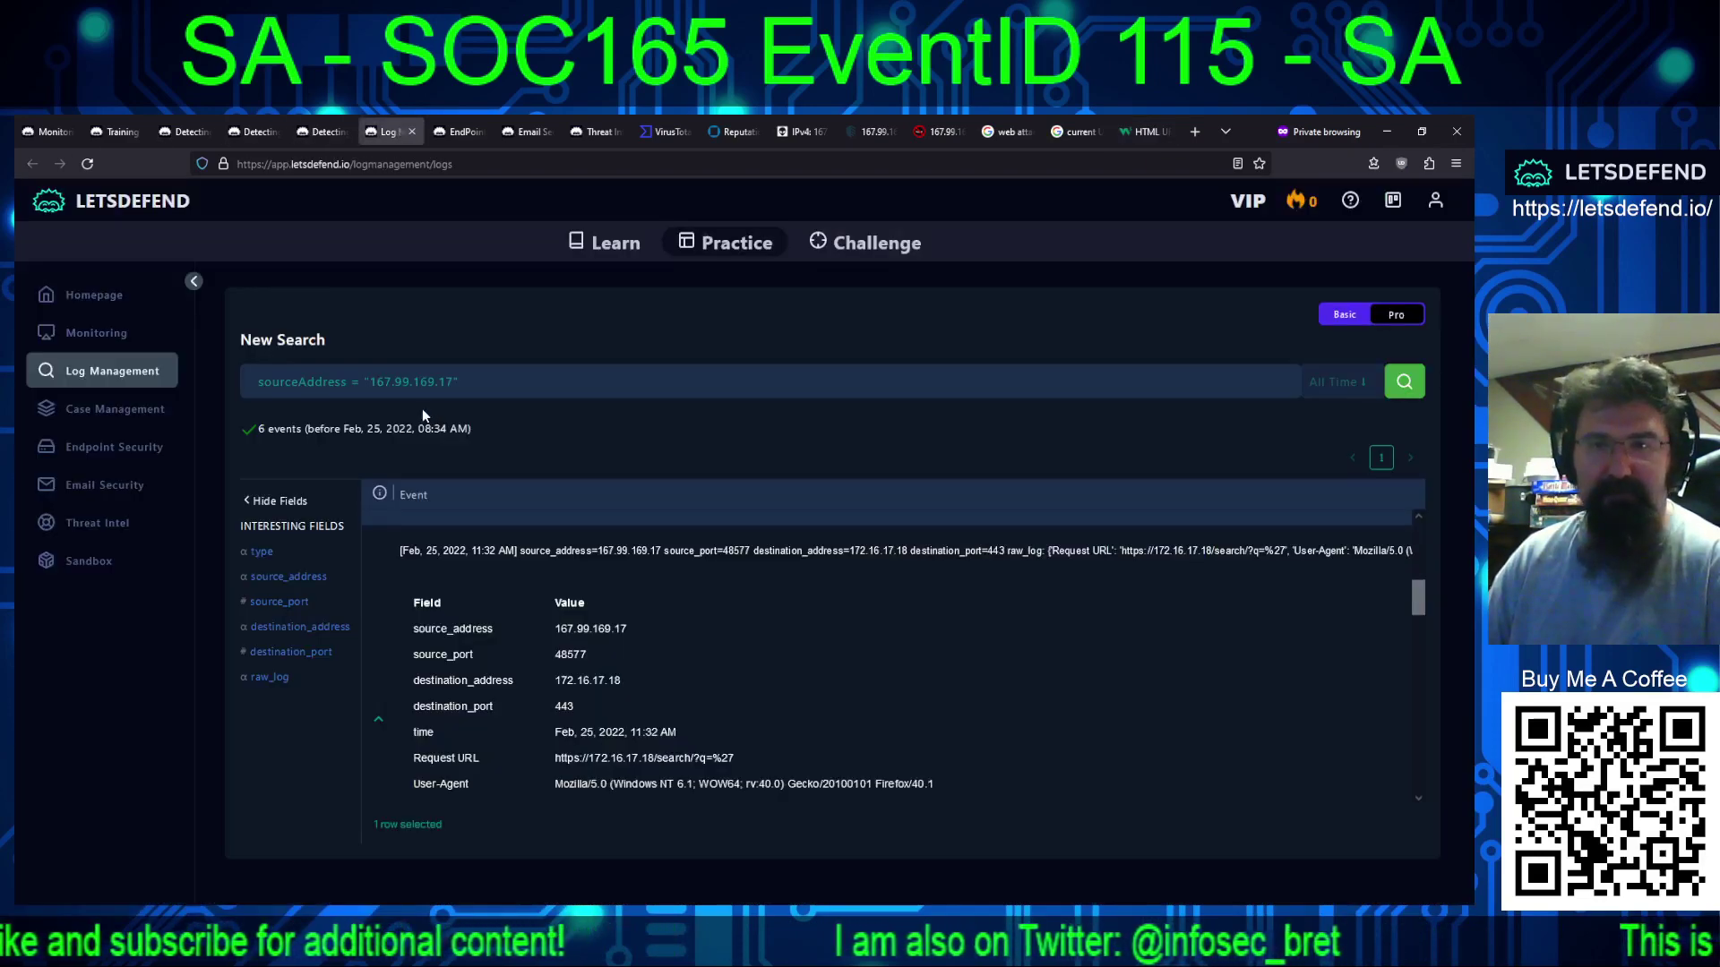
pyautogui.scroll(-1, 715, 627)
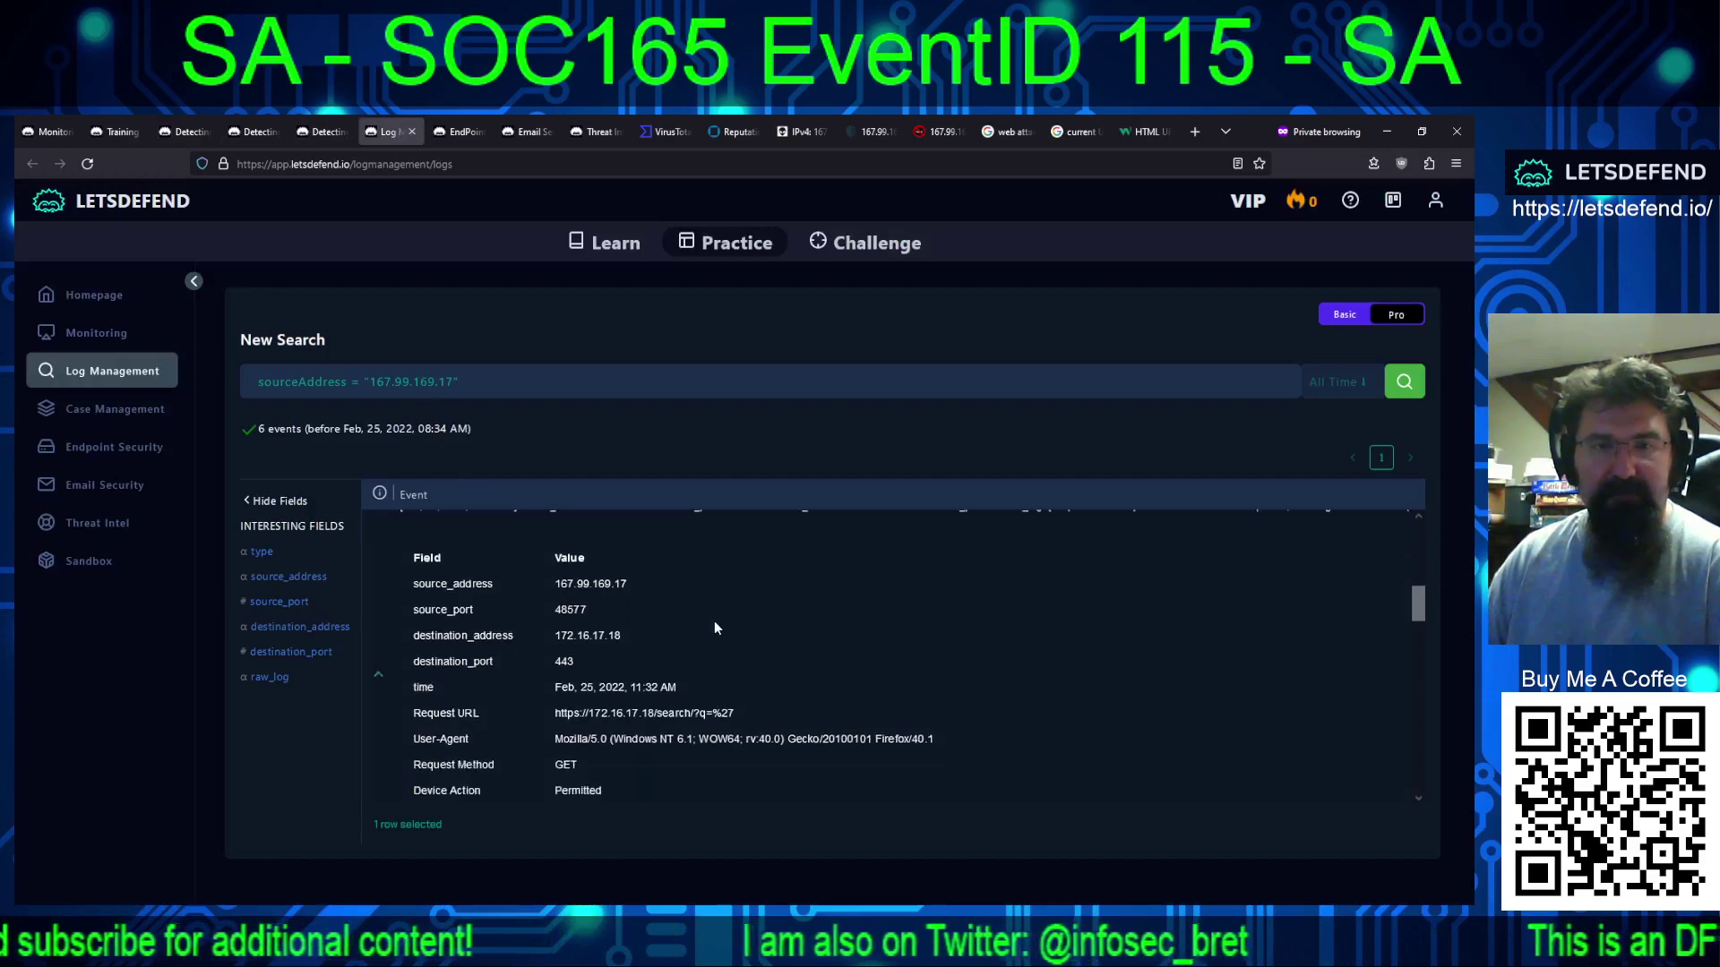
pyautogui.scroll(-1, 714, 627)
pyautogui.scroll(-2, 715, 623)
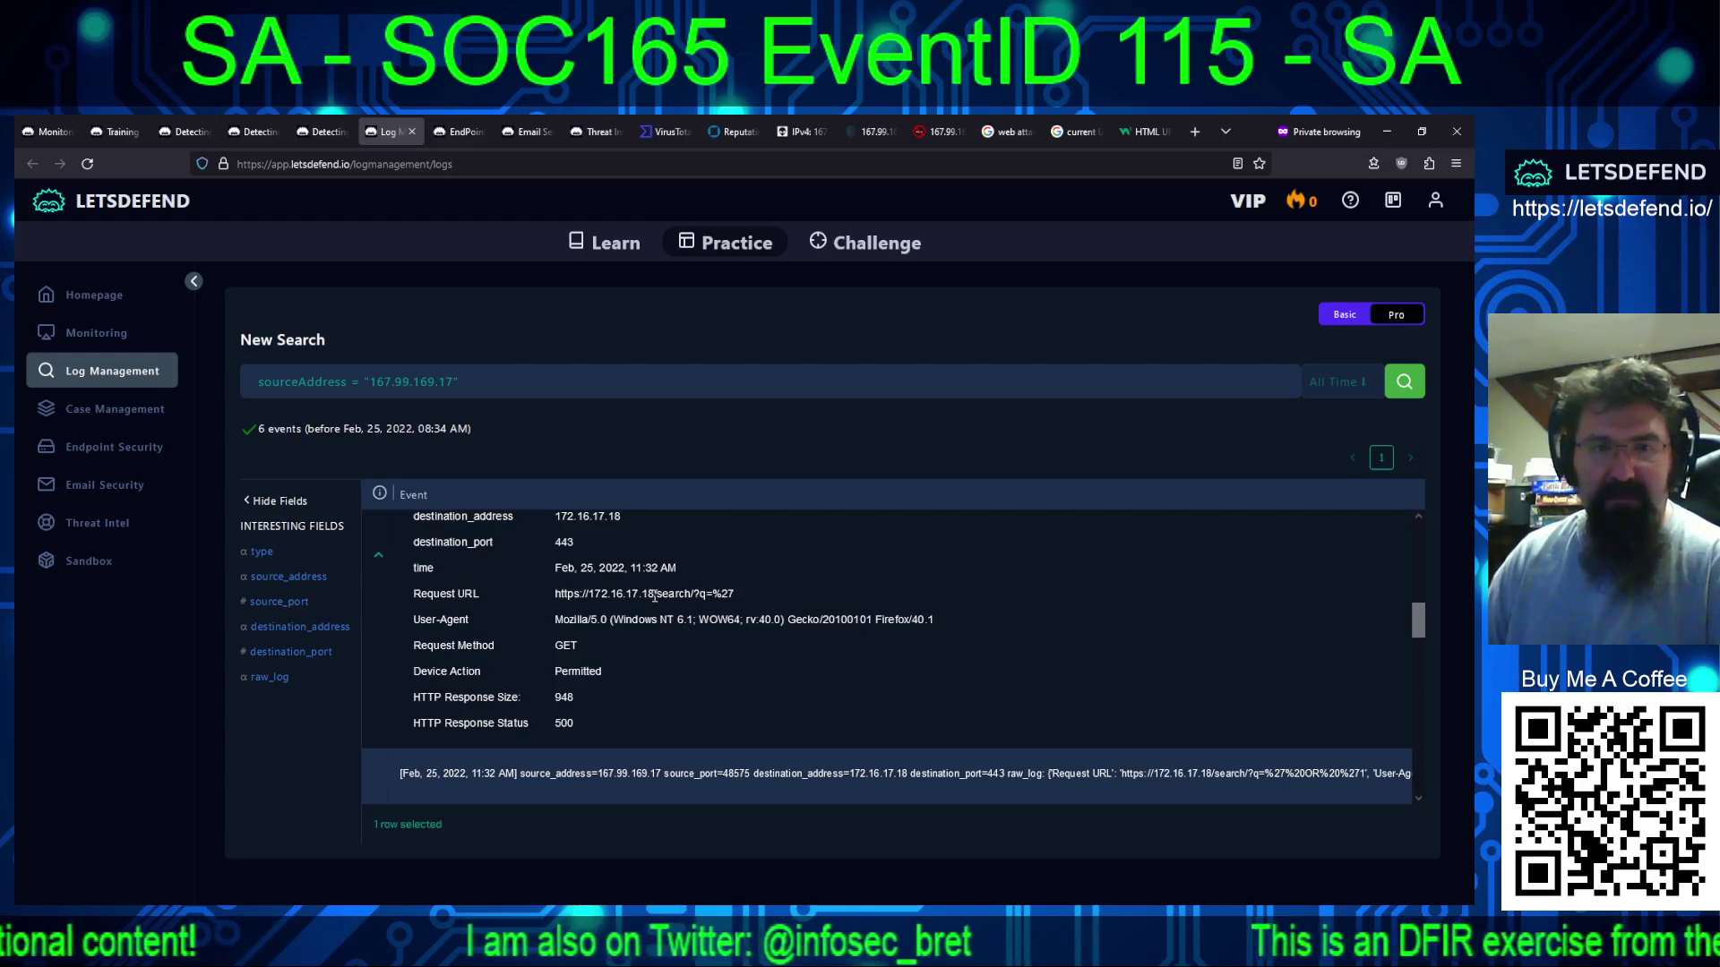
pyautogui.scroll(-6, 650, 652)
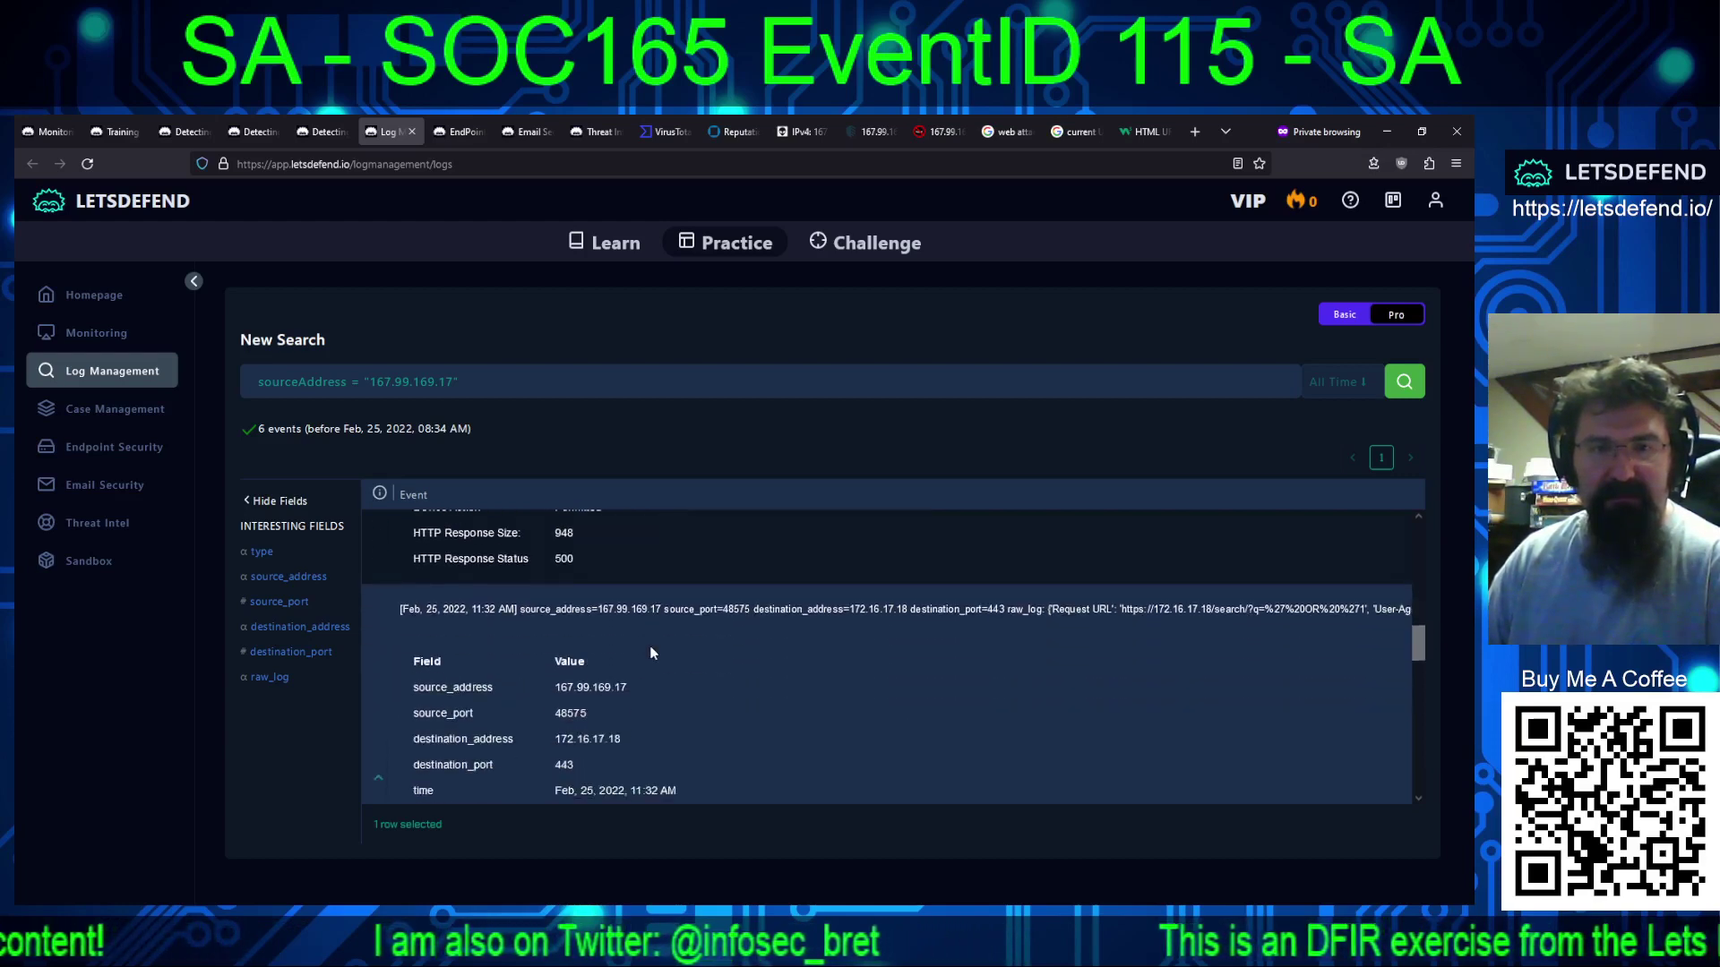
pyautogui.scroll(-4, 593, 725)
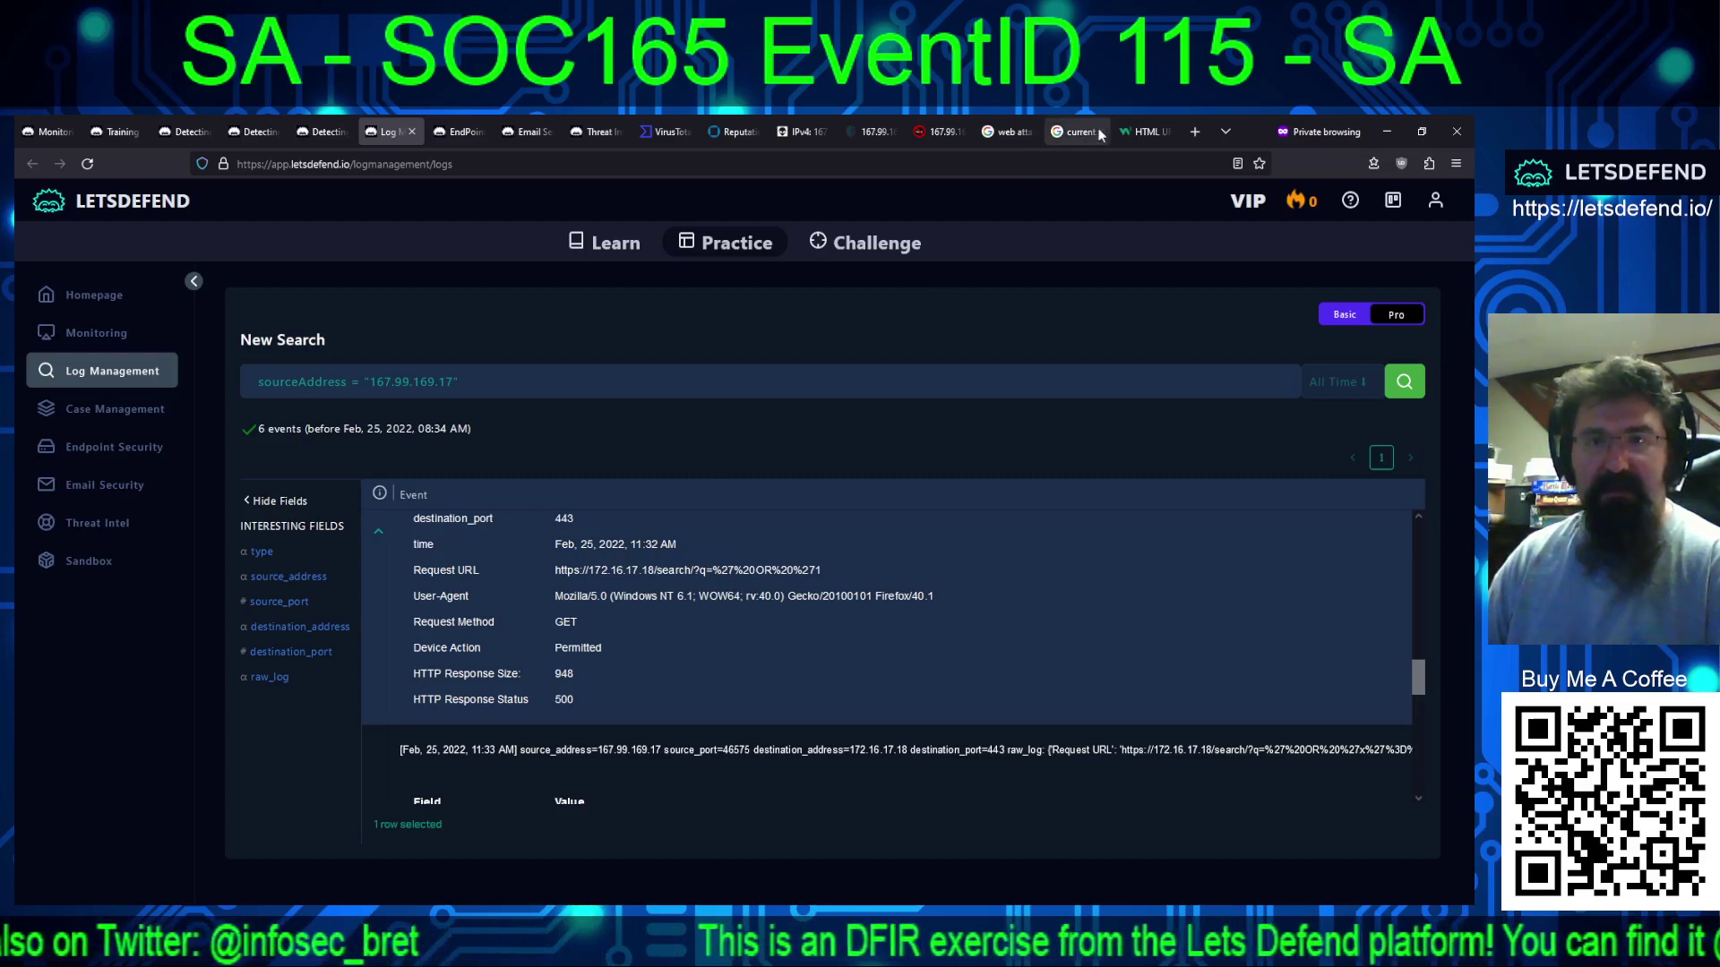
# Step: Look up the %20 and %27 codes from the logged request in the URL encoding reference
pyautogui.click(1075, 131)
pyautogui.click(1137, 132)
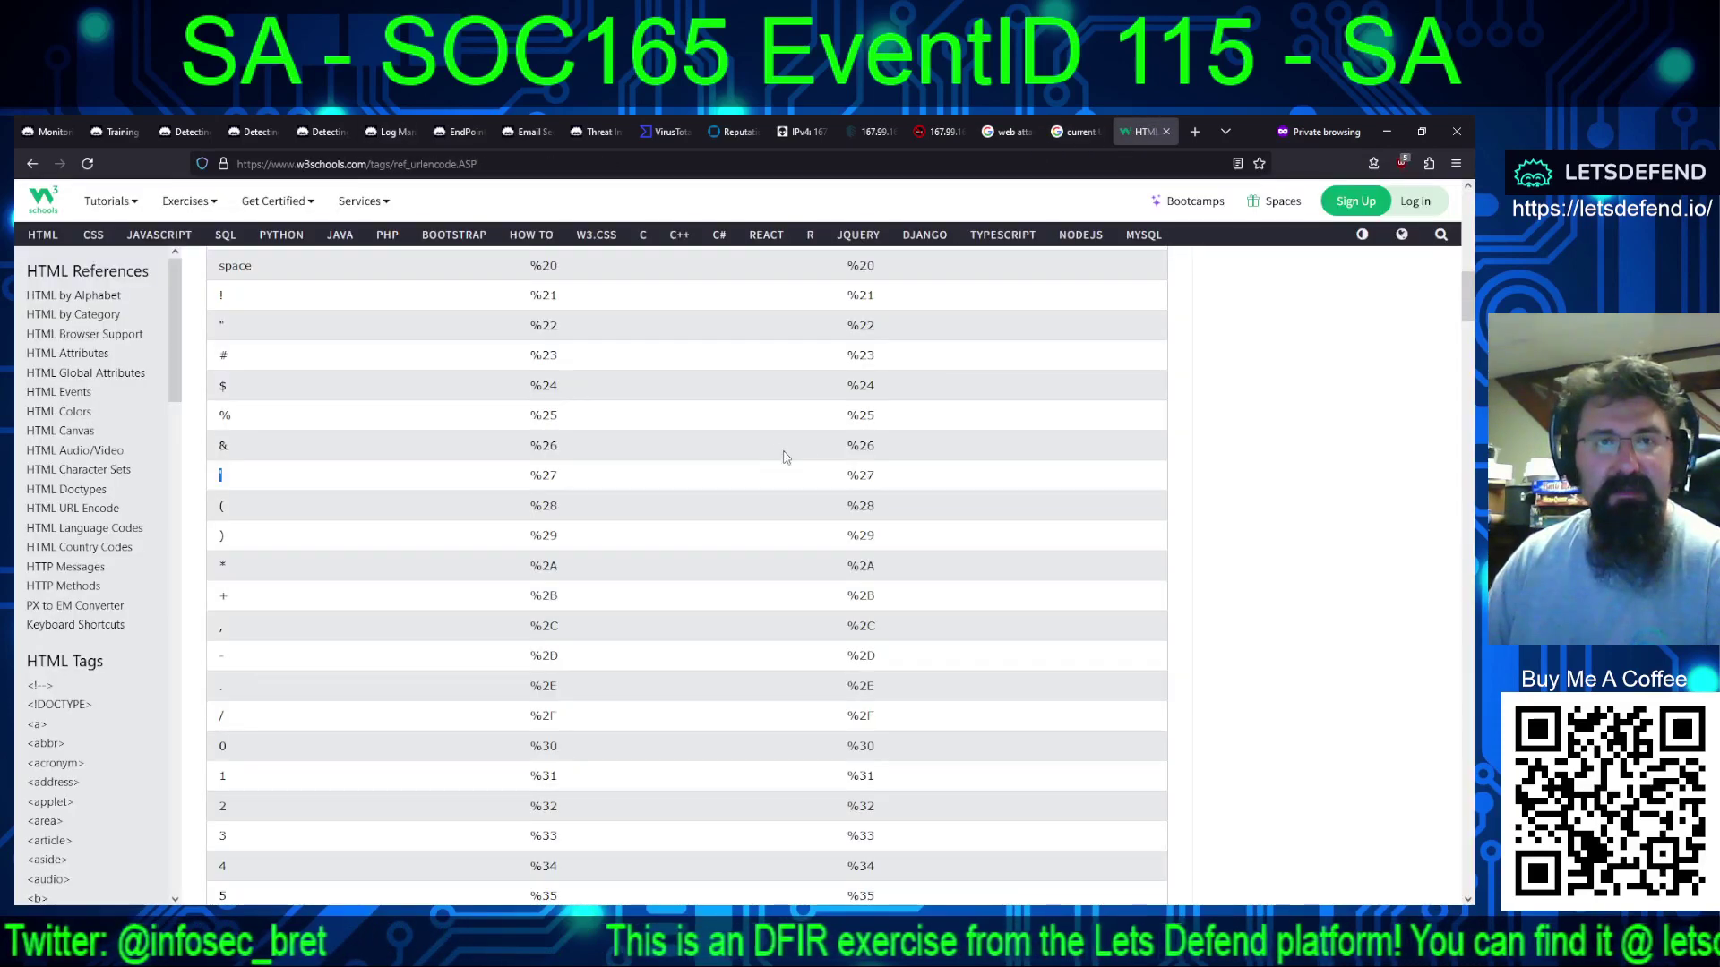
pyautogui.scroll(2, 752, 443)
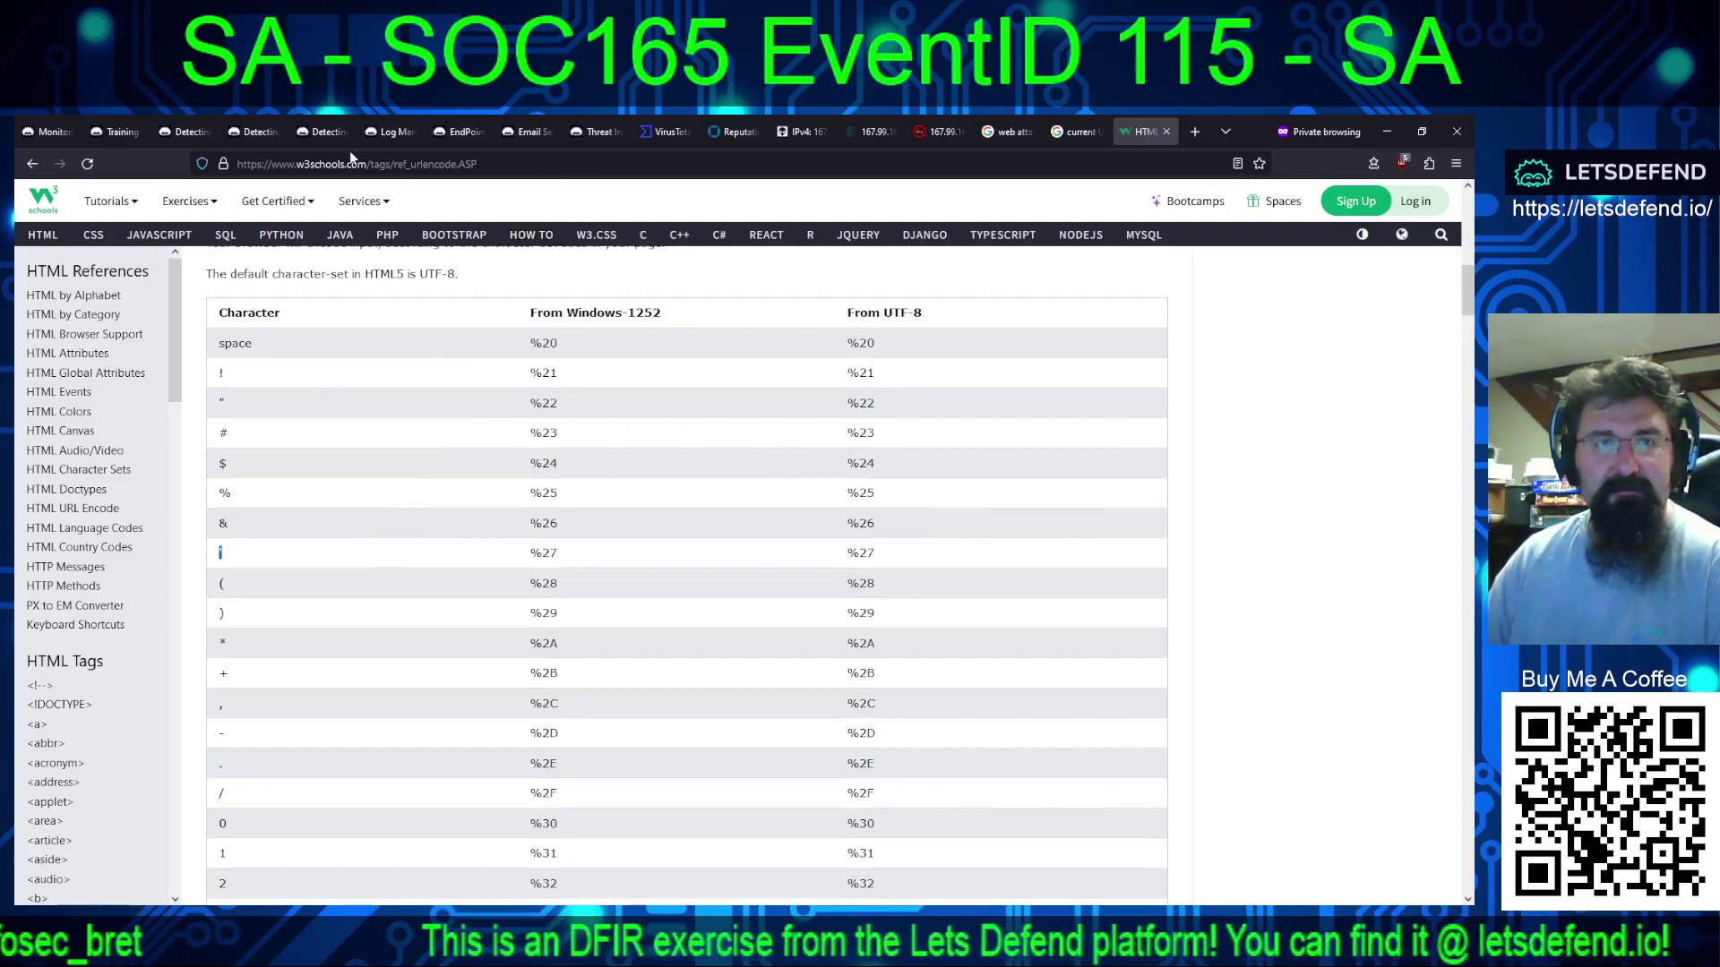
# Step: Decode the second 11:32 AM request URL in the logs and examine the details of both 11:33 AM events
pyautogui.click(381, 132)
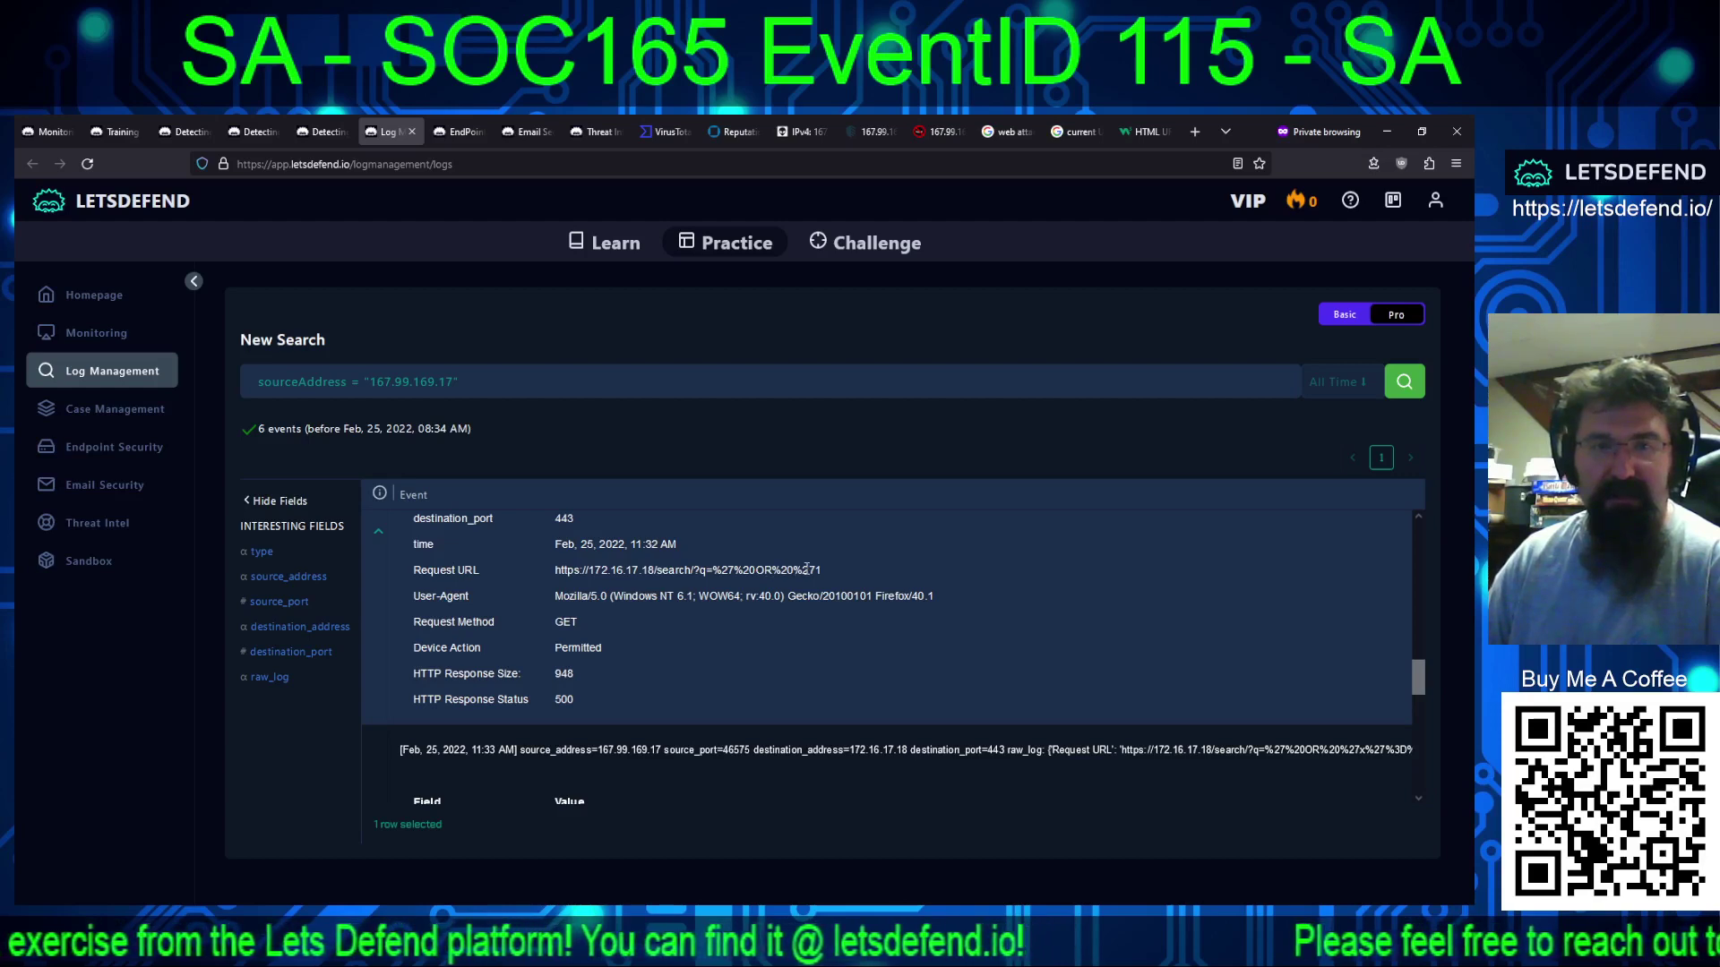
pyautogui.scroll(-3, 810, 572)
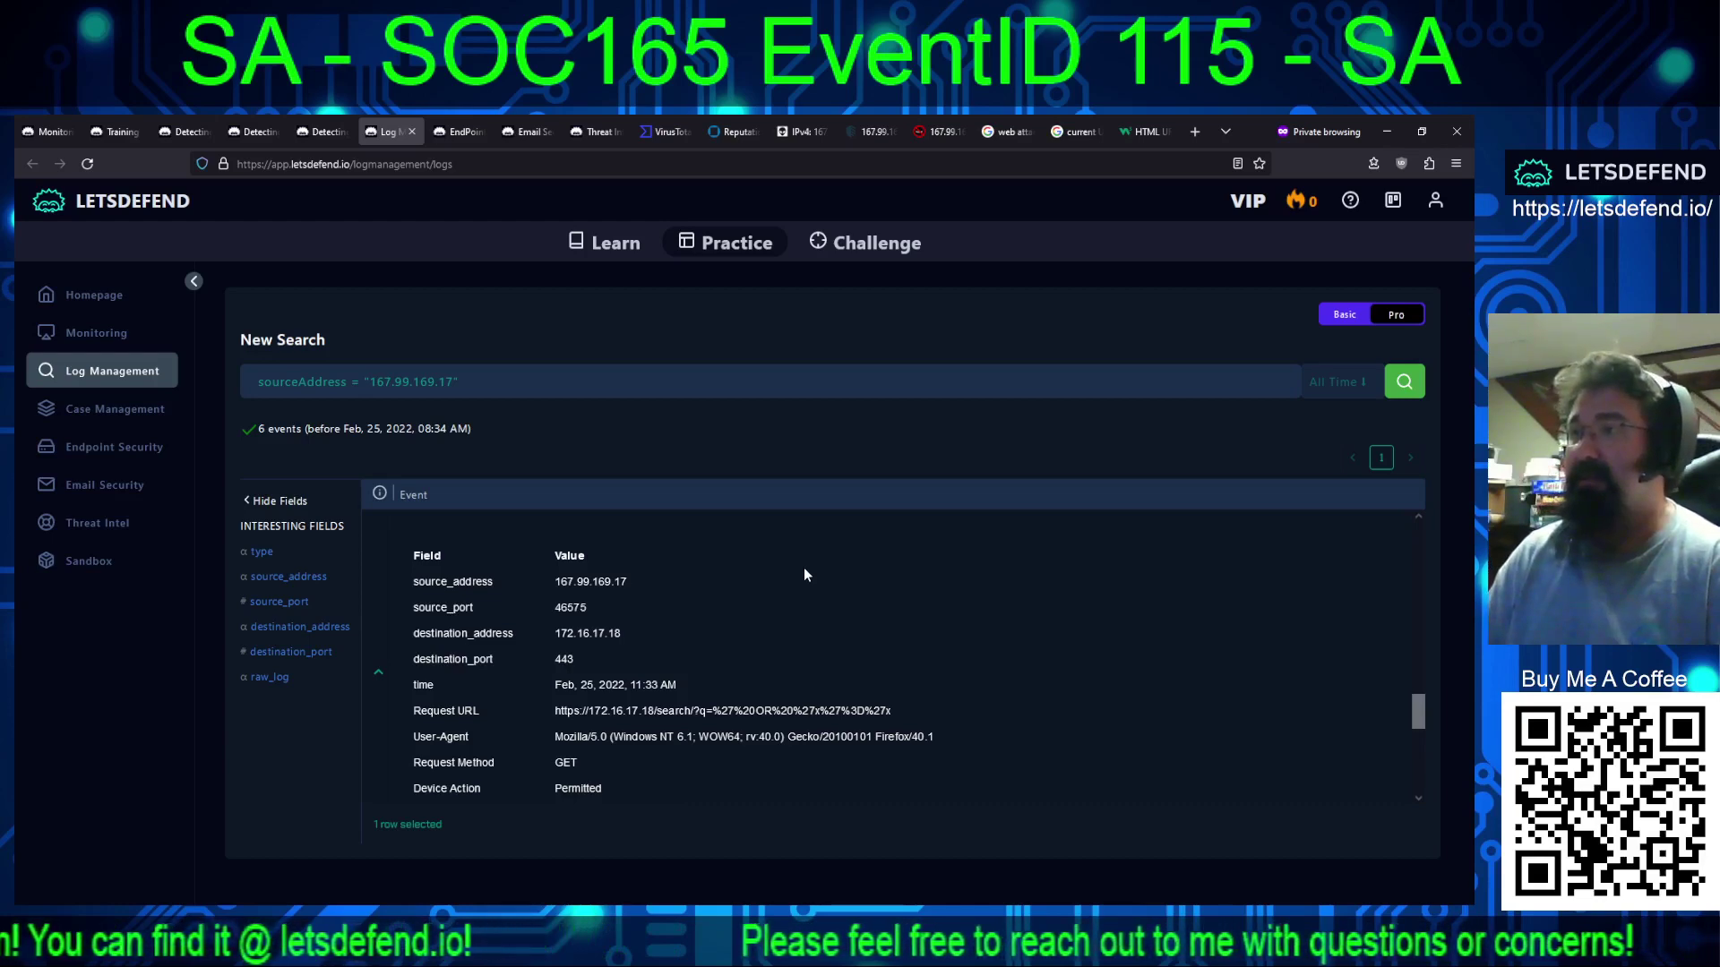
pyautogui.scroll(-3, 805, 570)
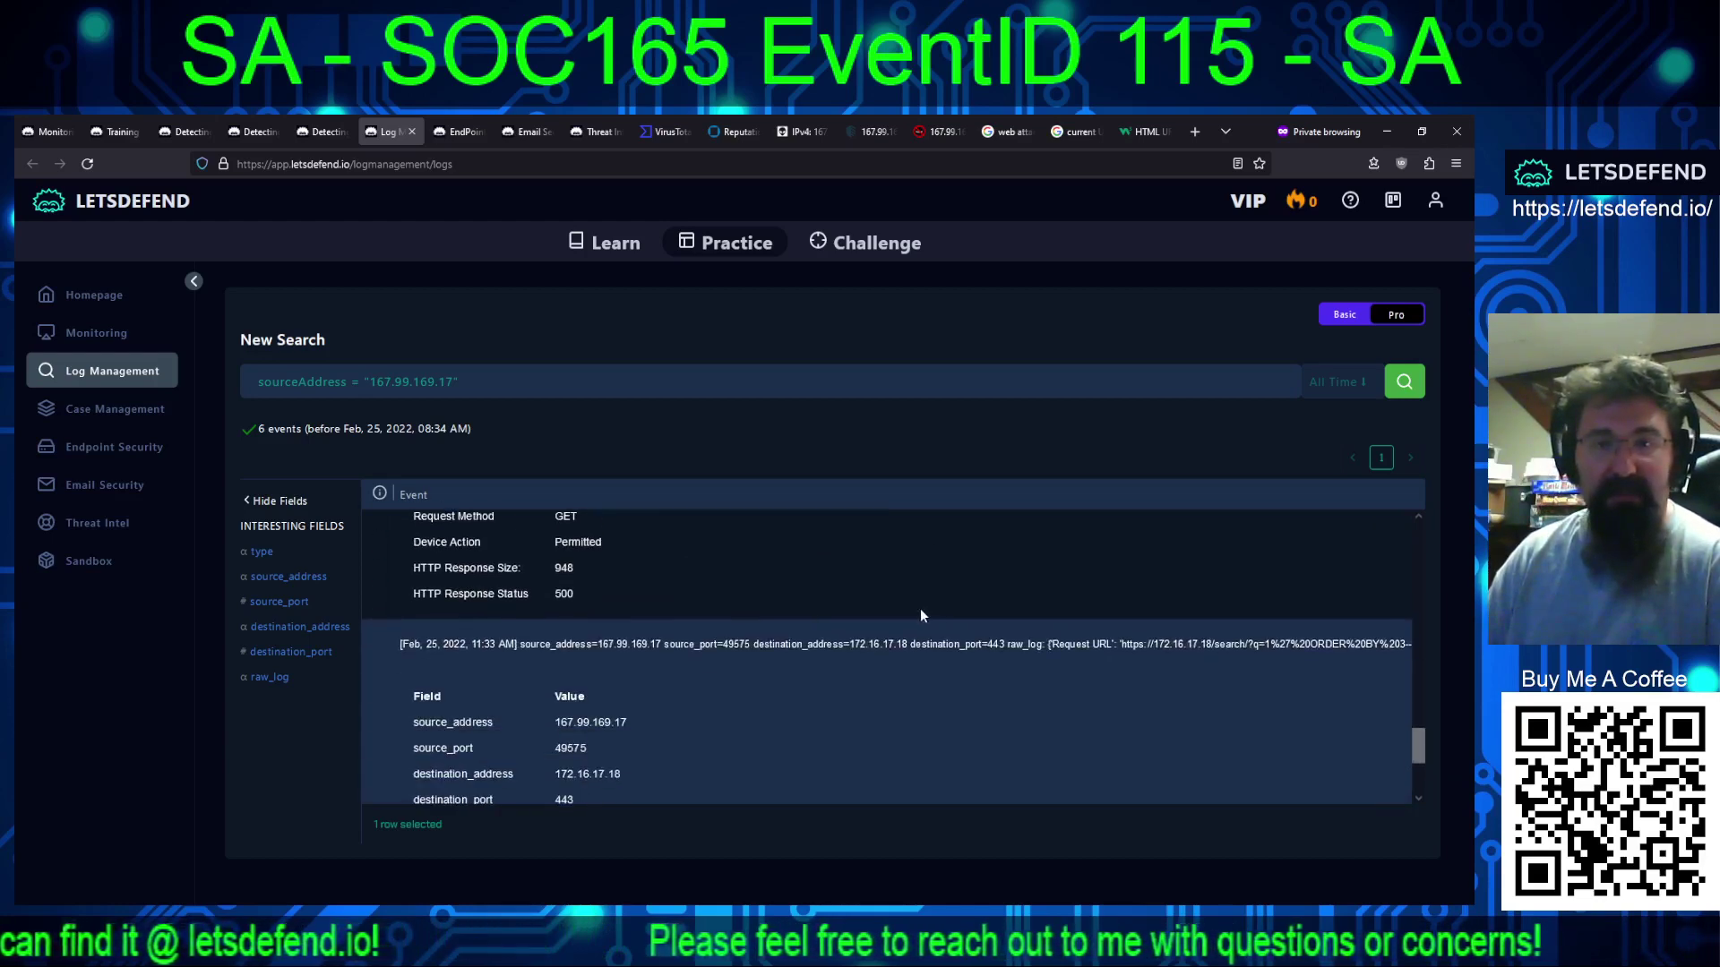
pyautogui.scroll(-2, 913, 613)
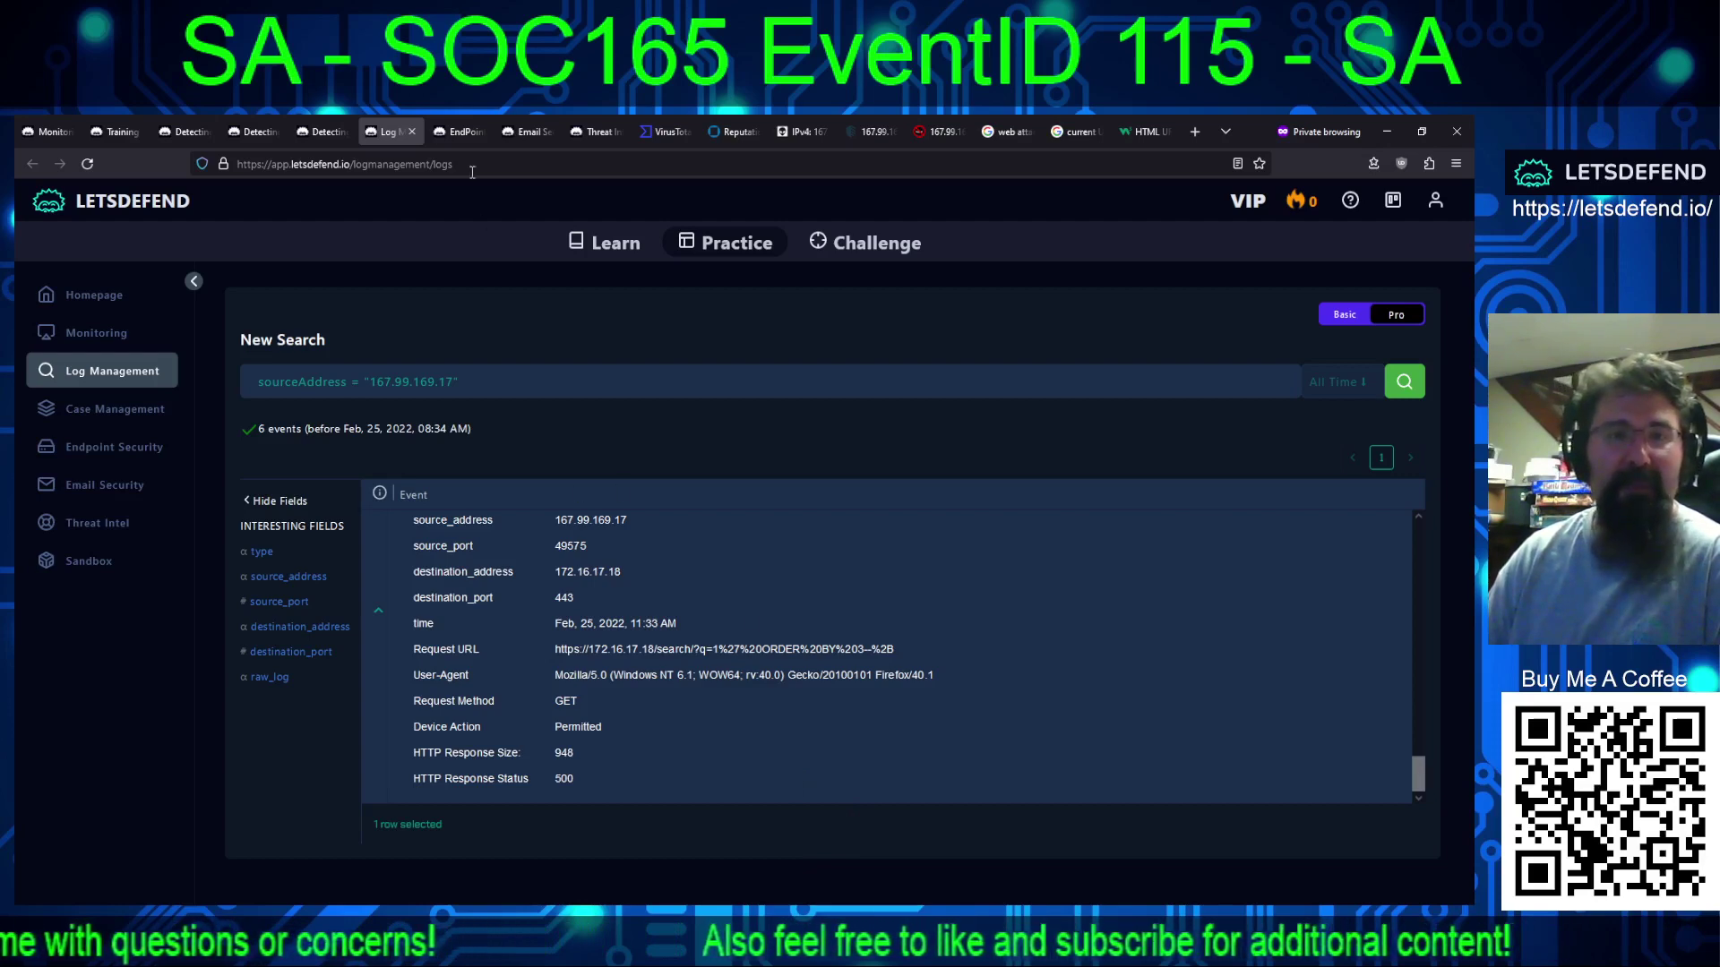
# Step: Review WebServer1001's processes and network actions, comparing their event times with the alert and the logged requests
pyautogui.click(461, 132)
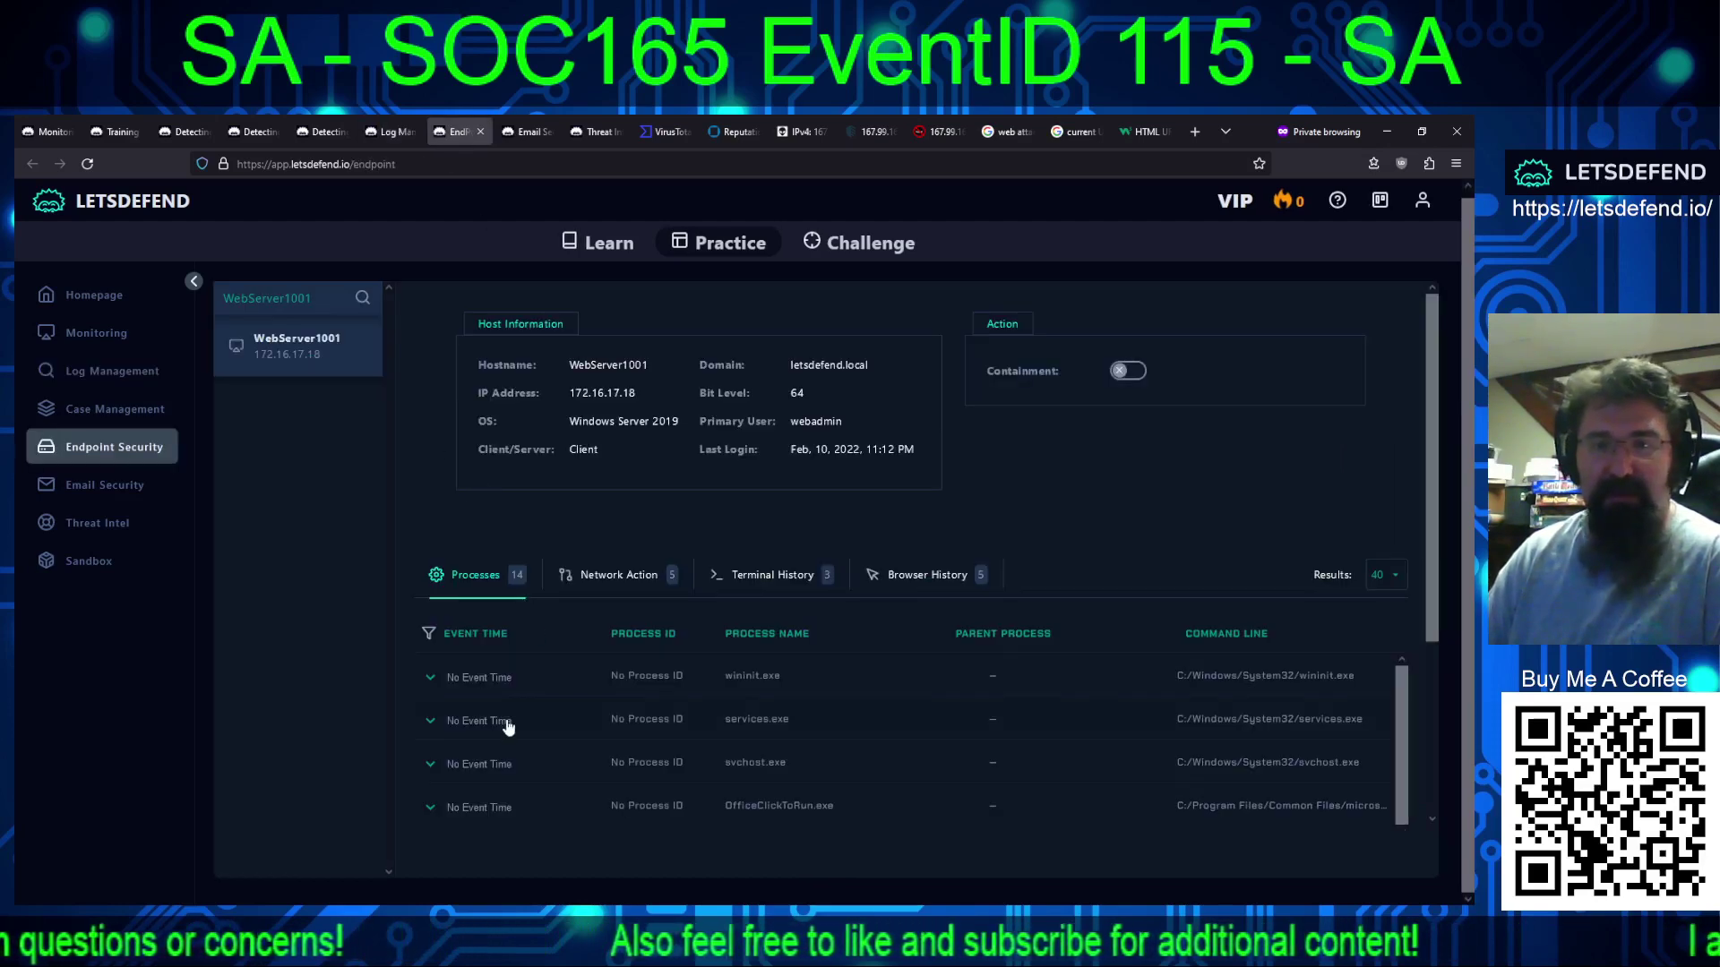
pyautogui.scroll(-10, 508, 726)
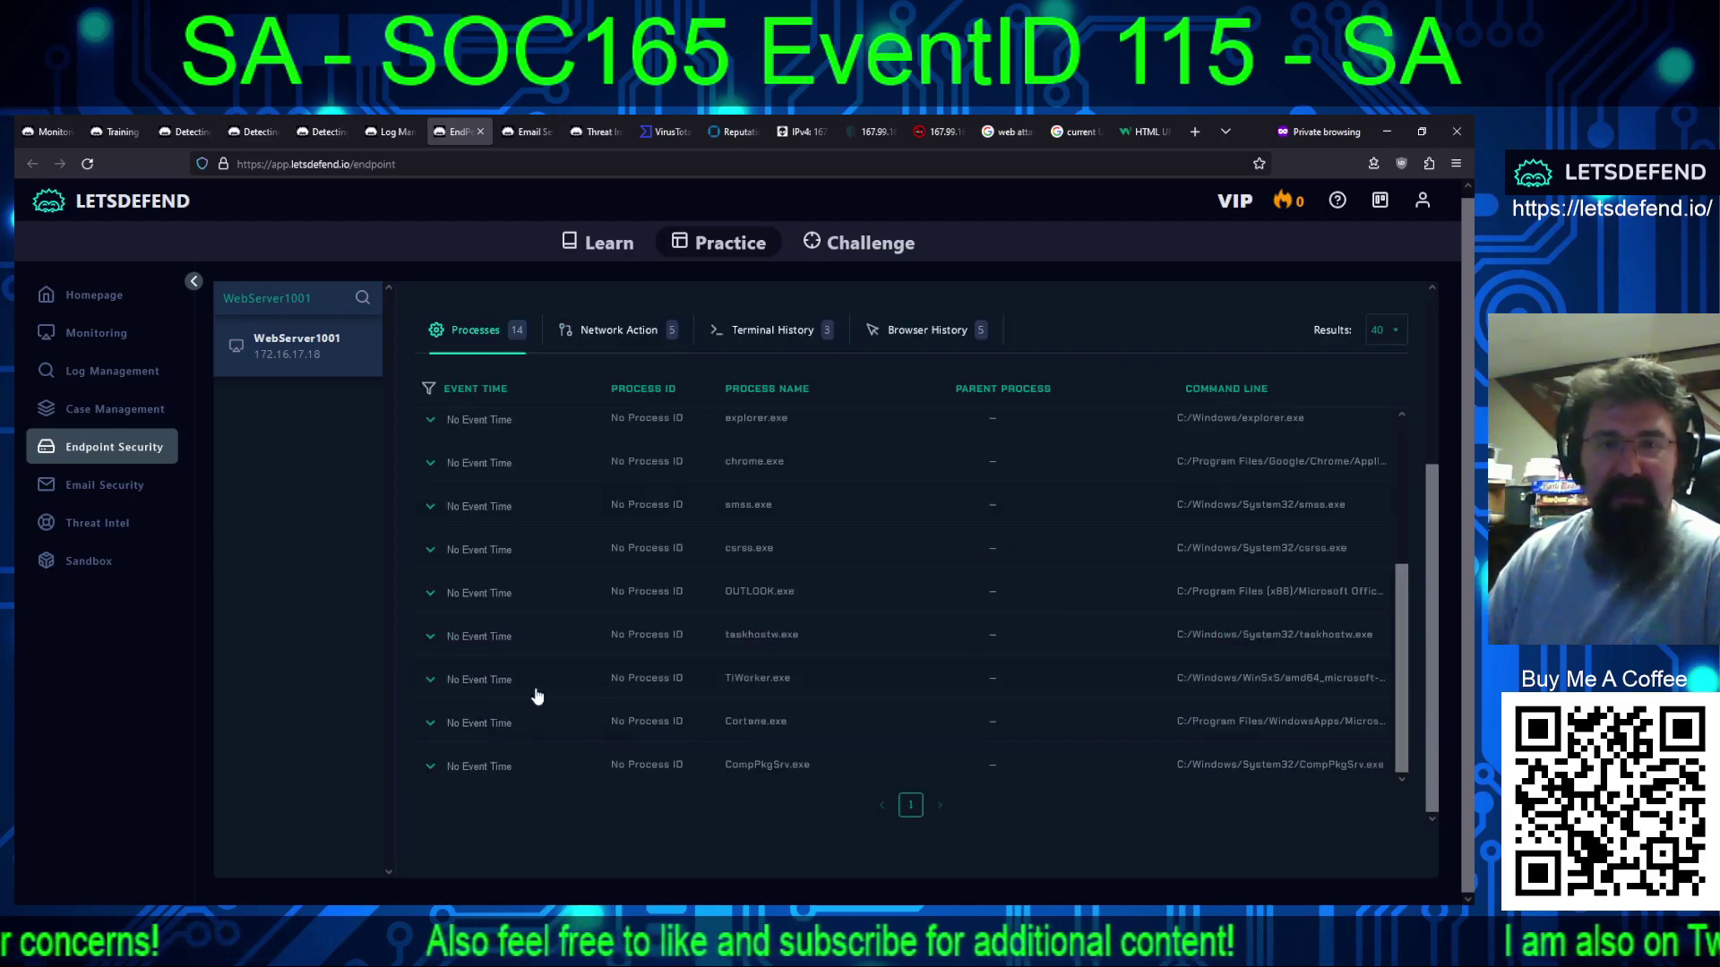
pyautogui.click(578, 331)
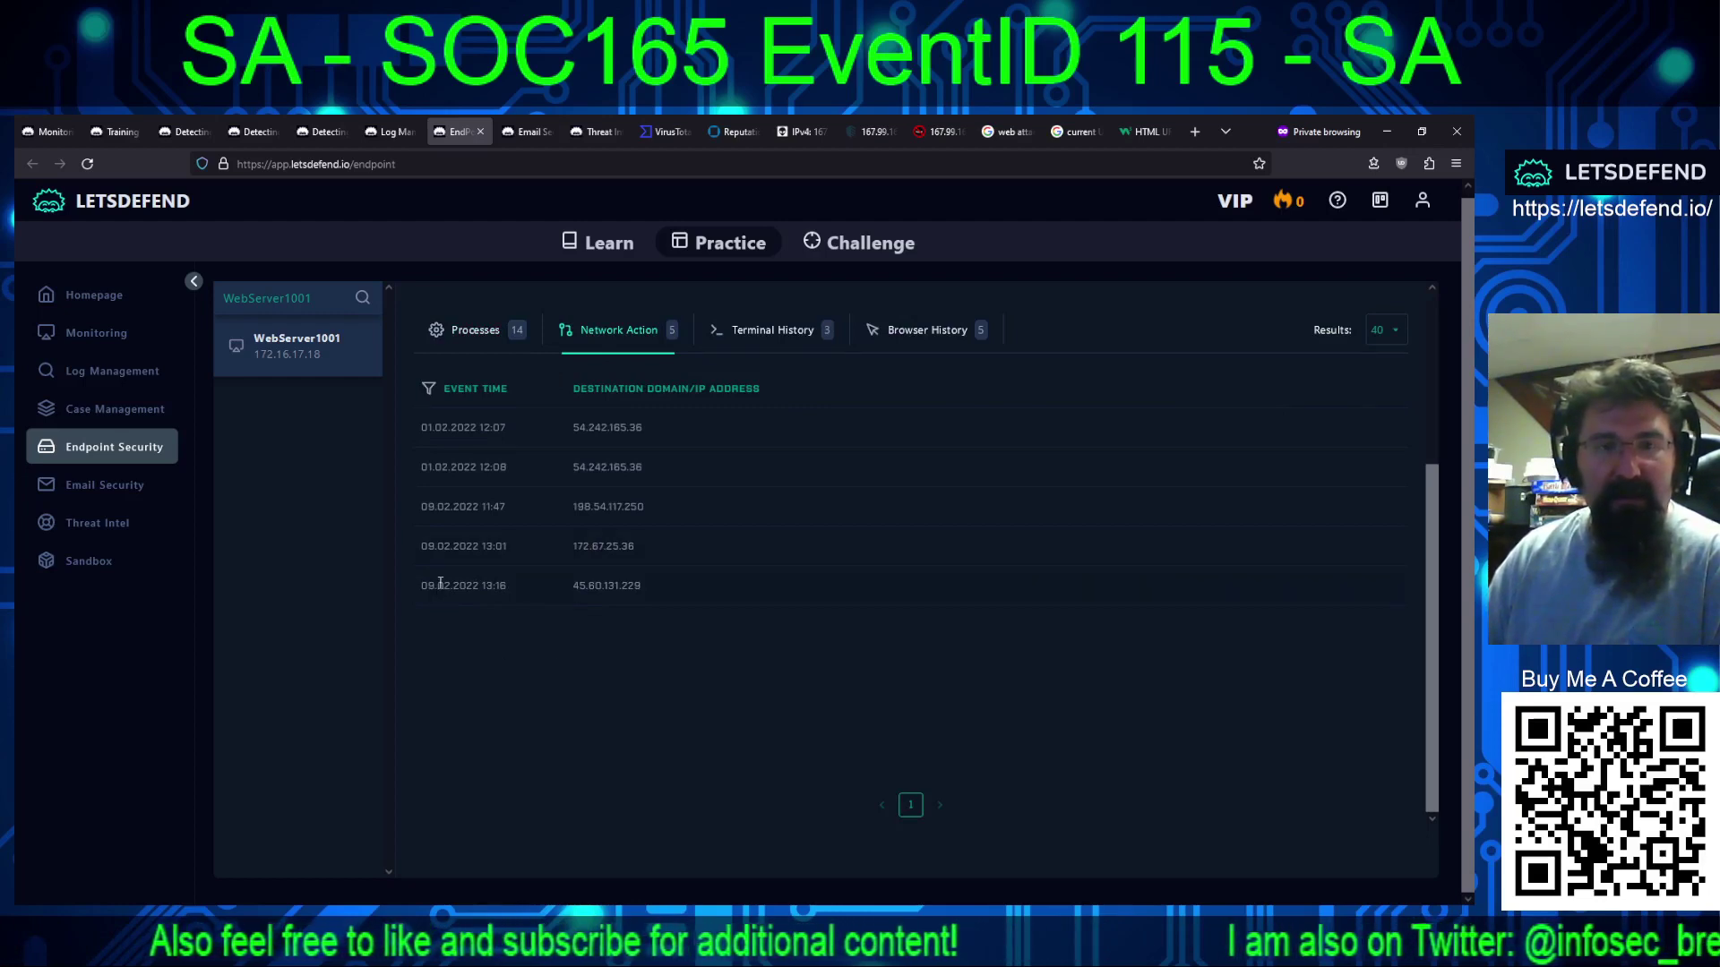
pyautogui.click(41, 131)
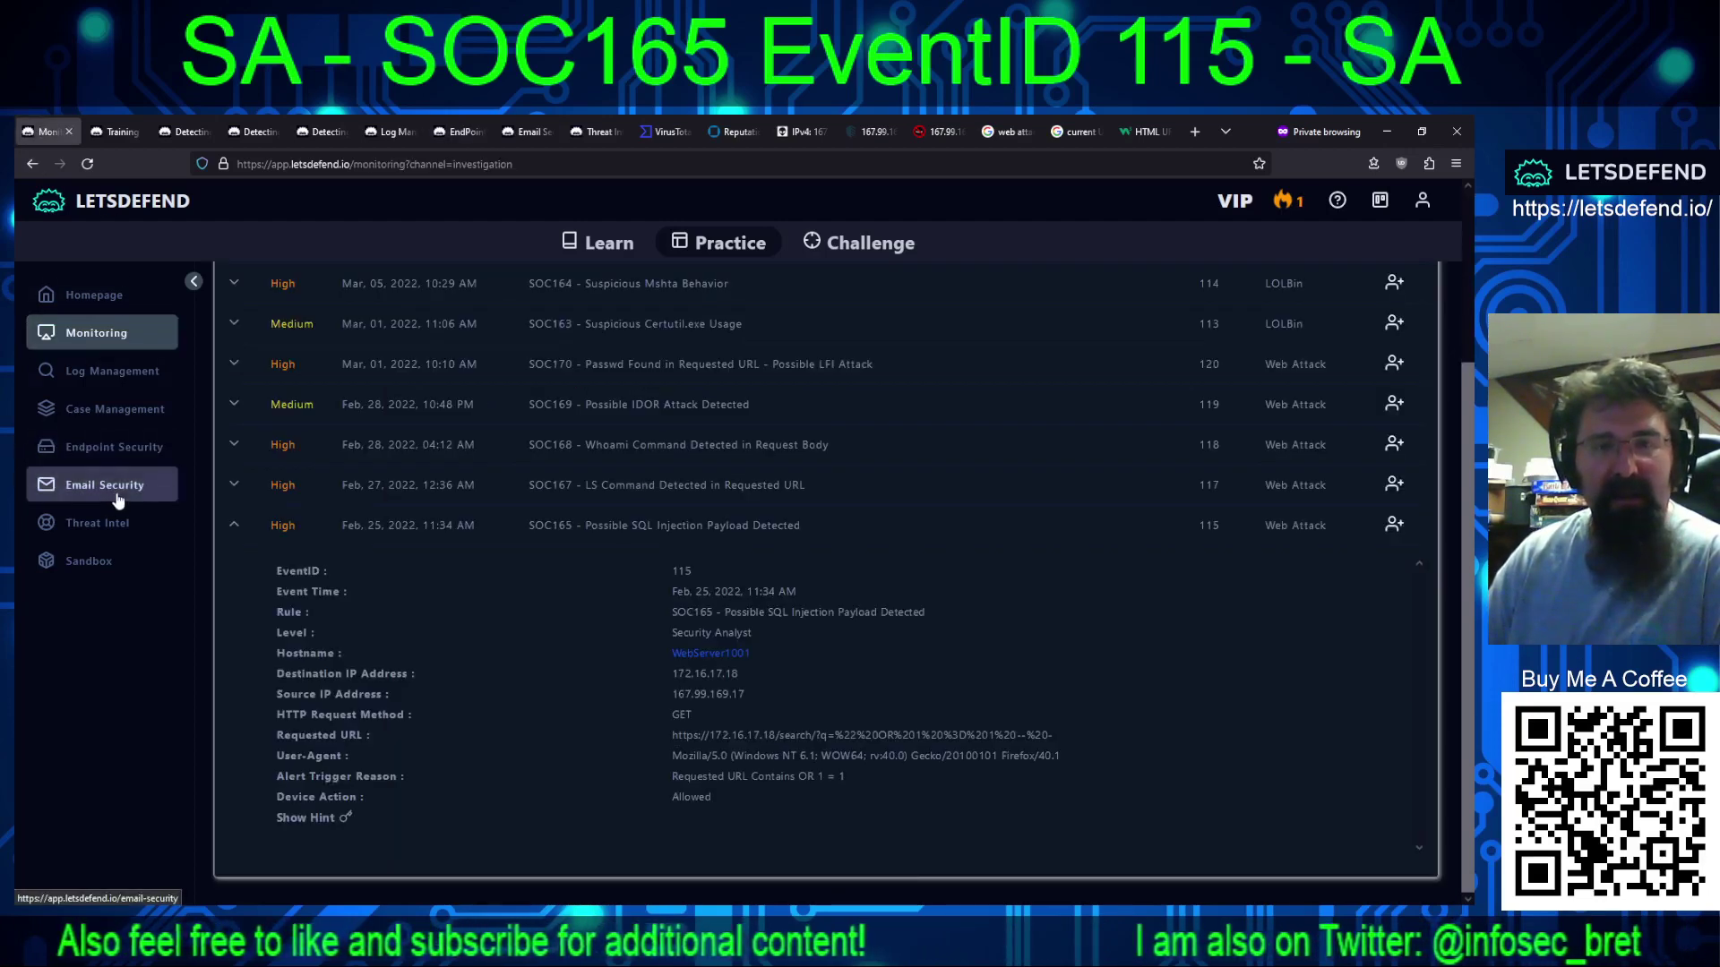
pyautogui.click(394, 132)
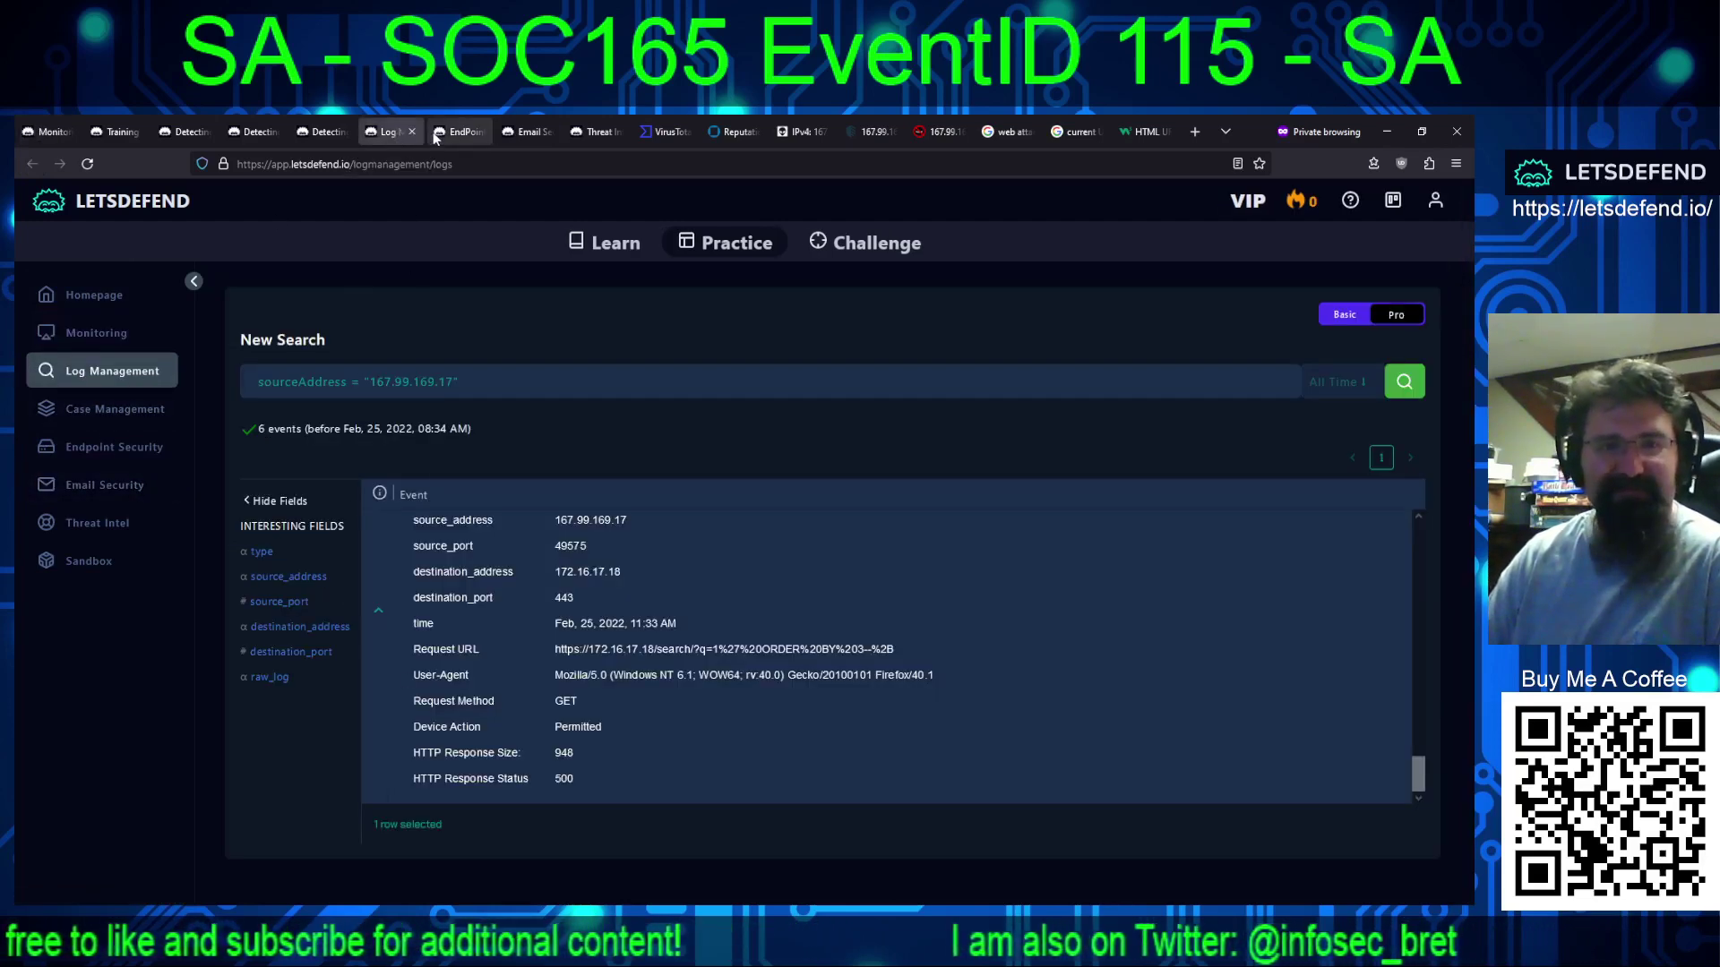
pyautogui.click(436, 133)
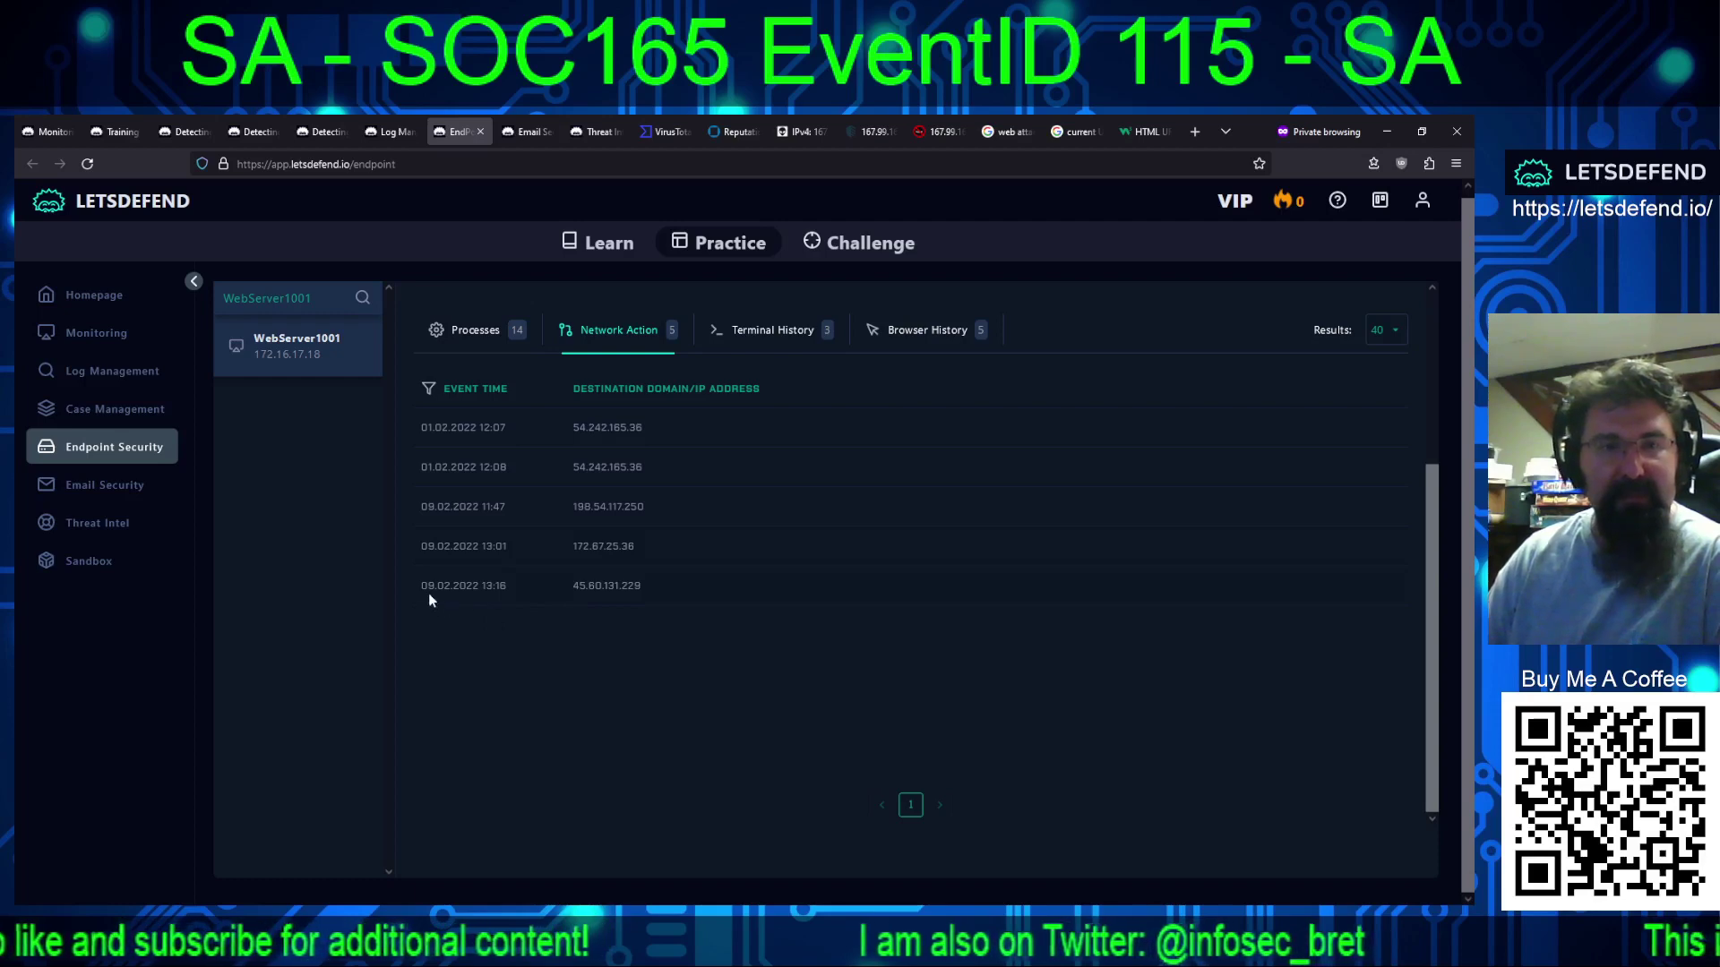
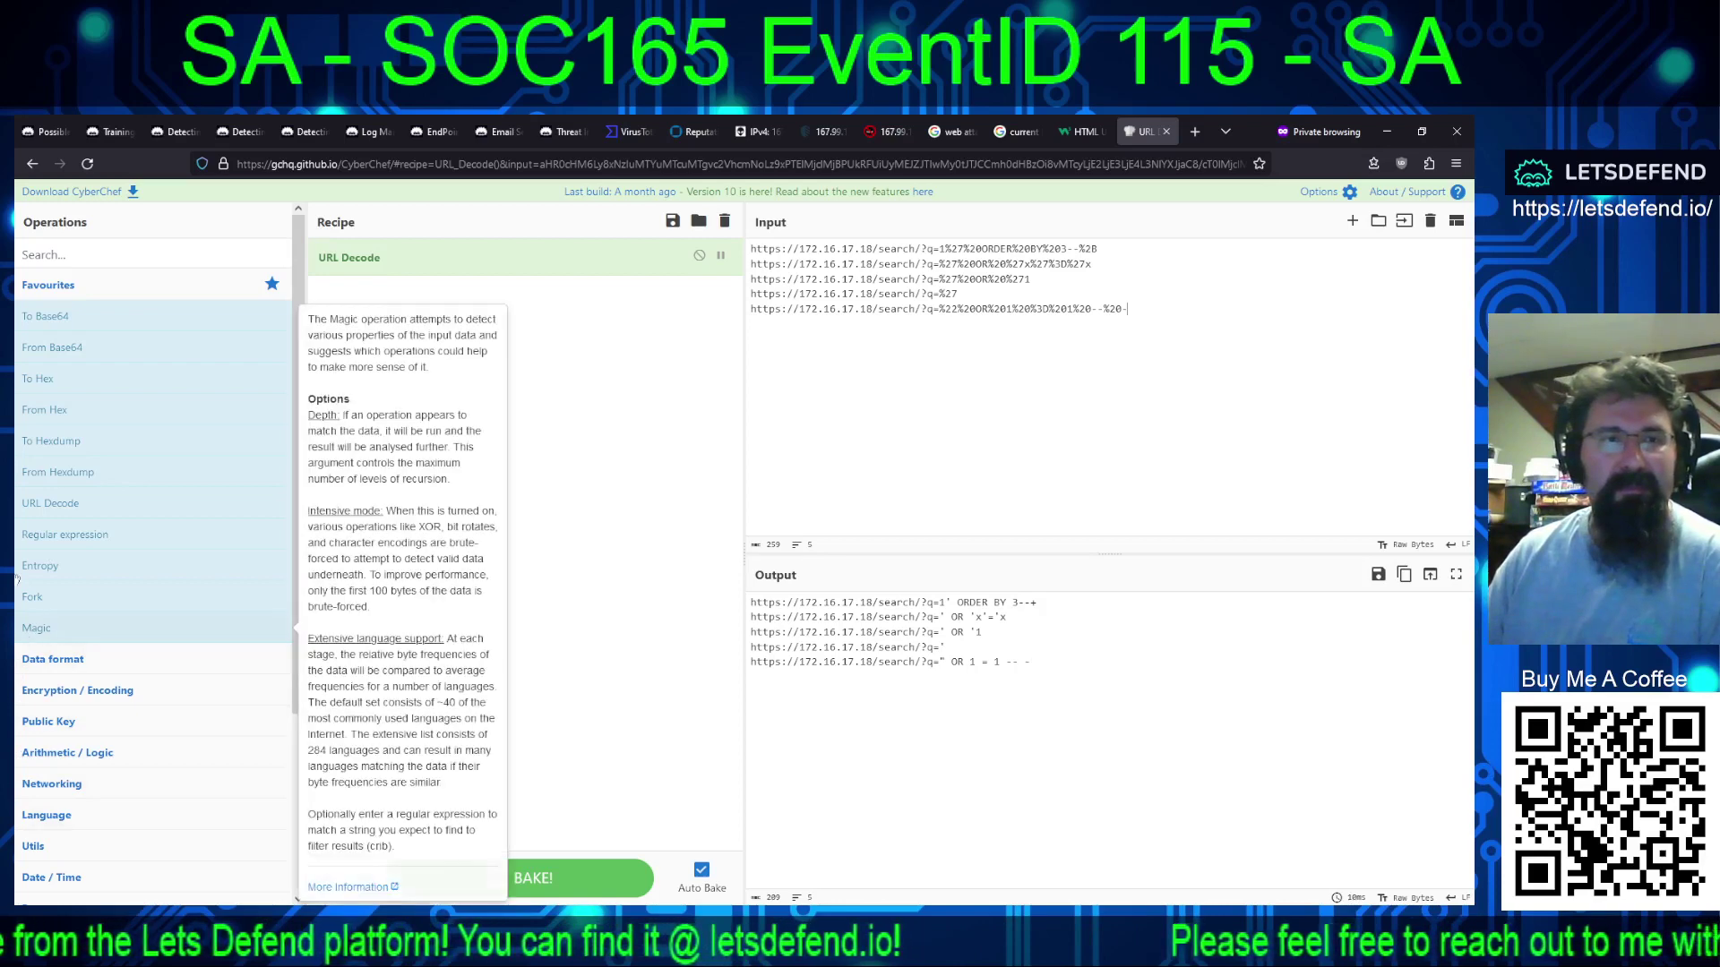
# Step: Return to the EventID 115 incident, close its playbook dialog and open the main channel alert list
pyautogui.click(44, 132)
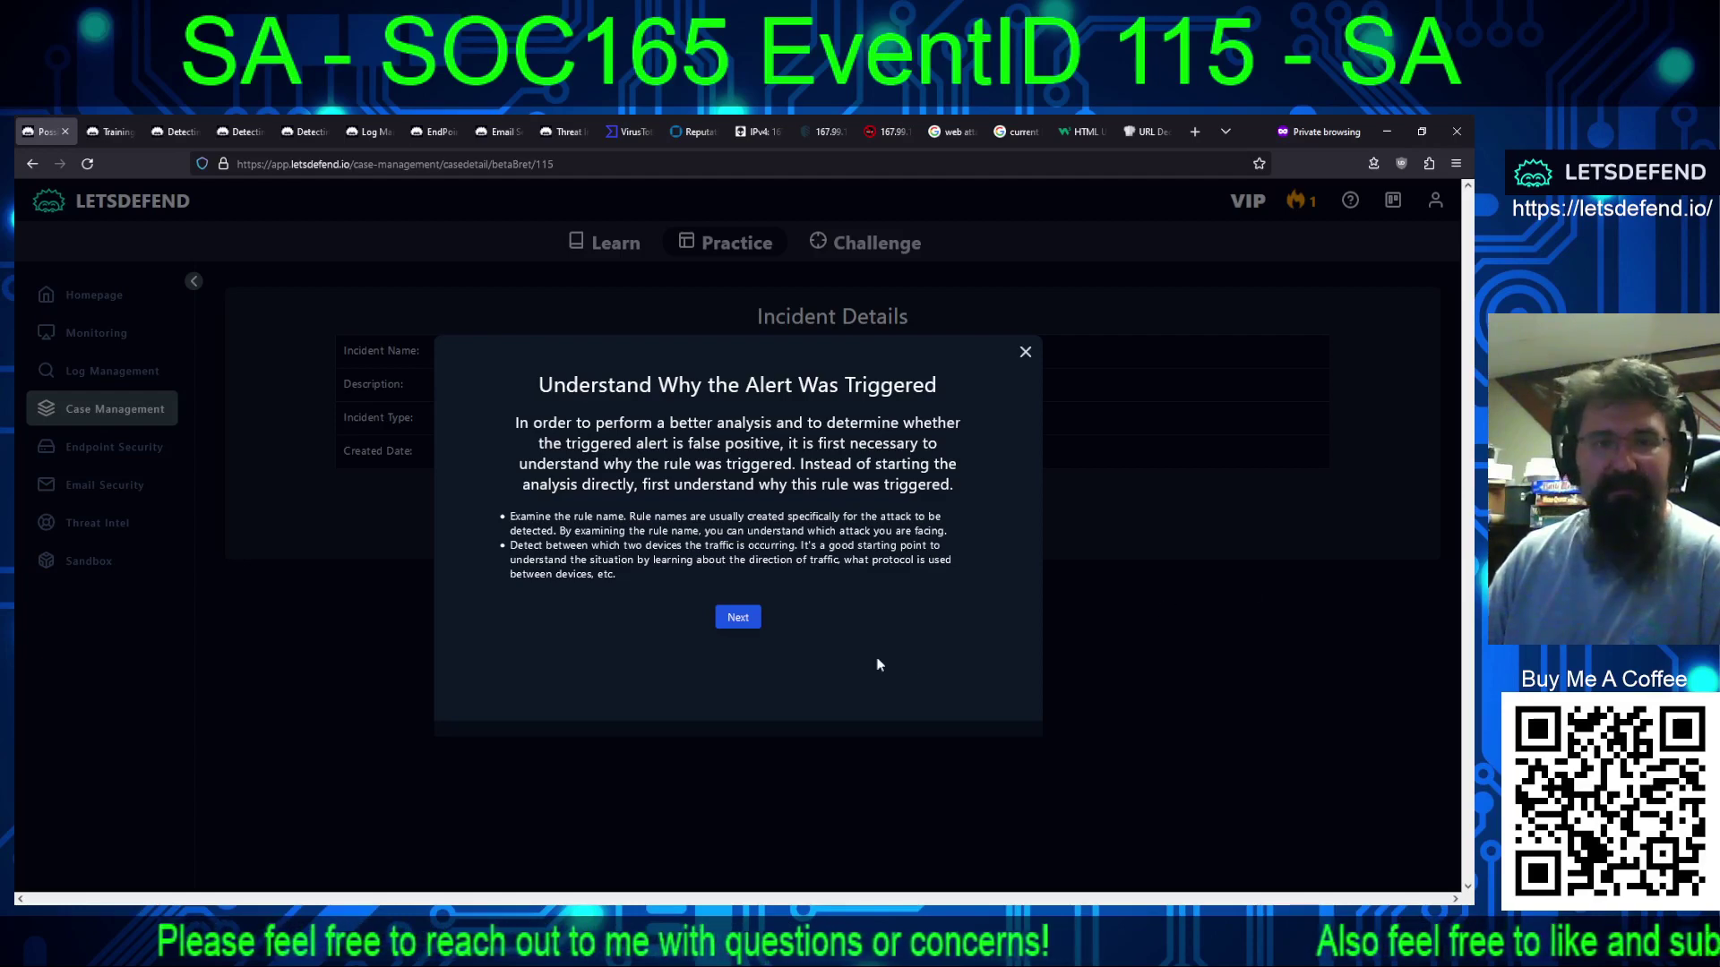
pyautogui.click(1026, 351)
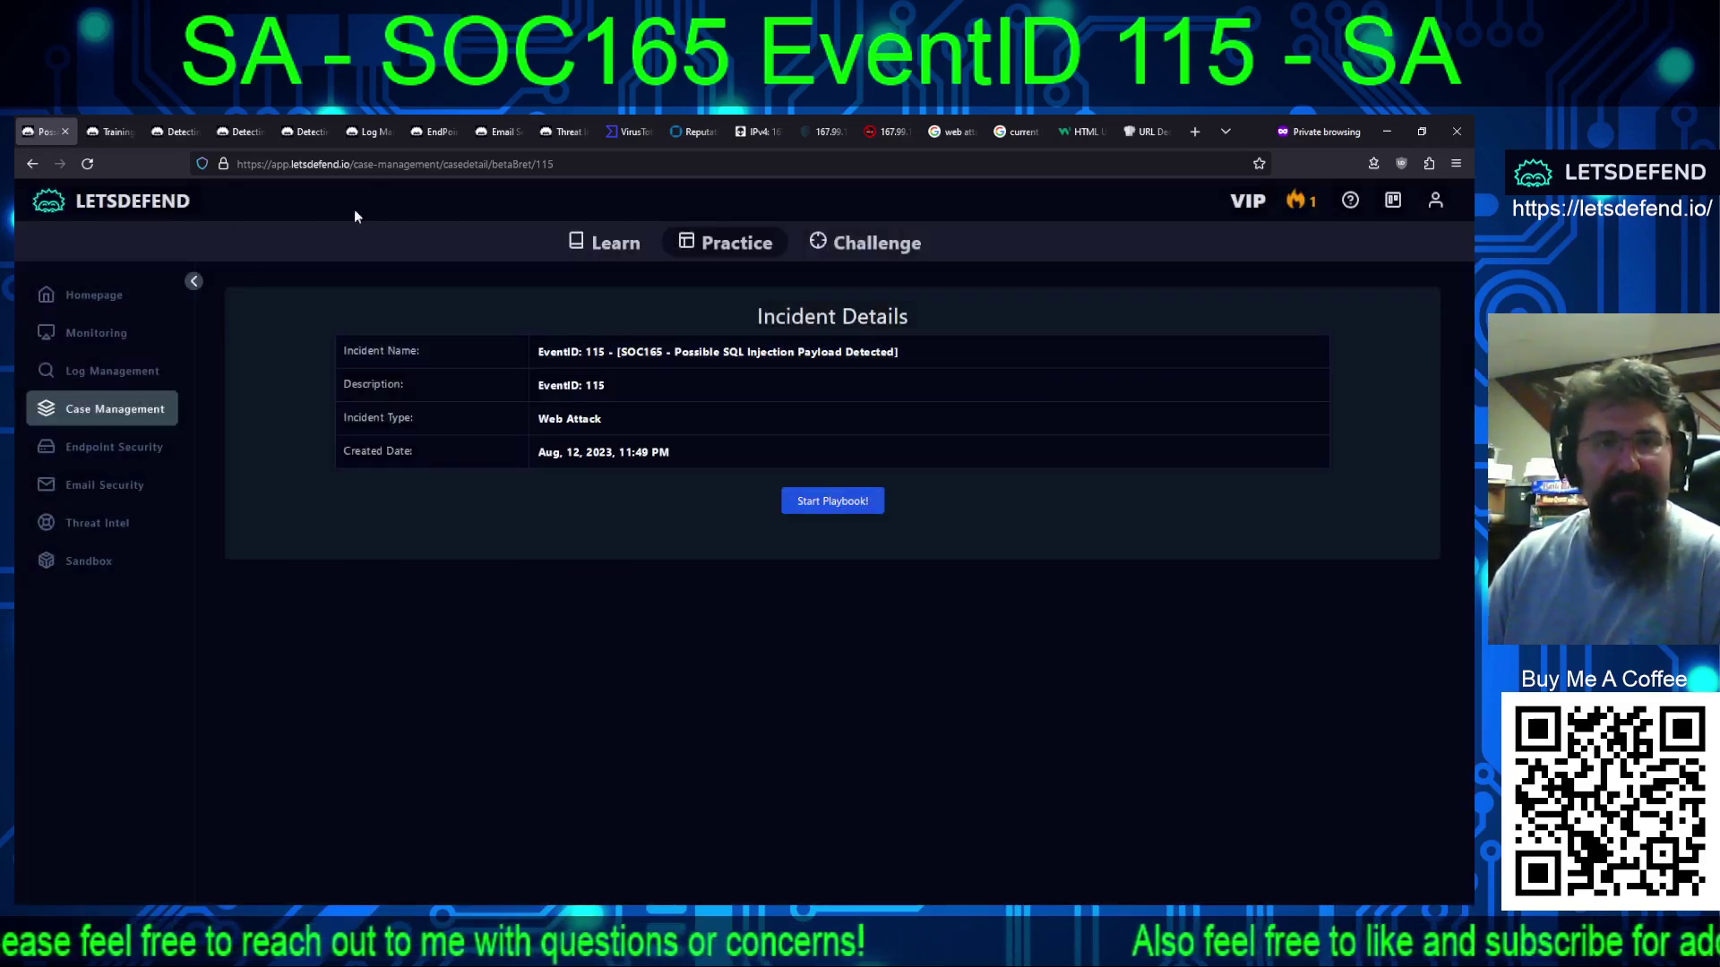
pyautogui.click(721, 242)
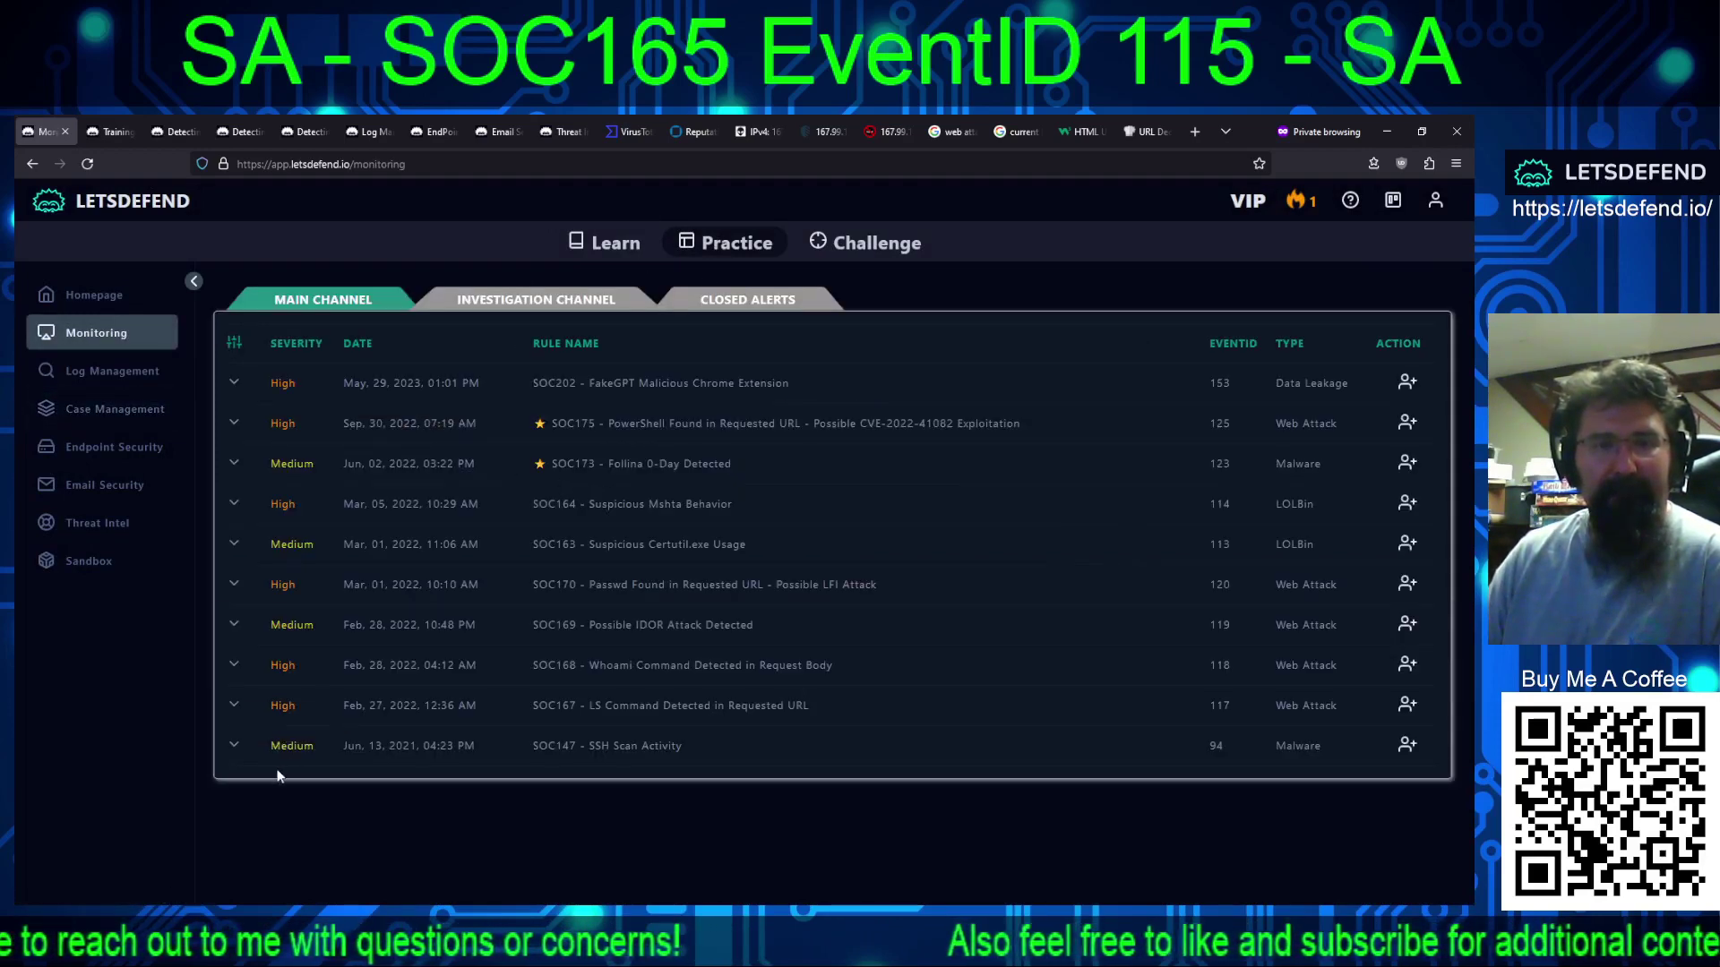
# Step: Expand the EventID 115 alert in the investigation channel and compare its requested URL with the decoded OR 1 = 1 payload in CyberChef
pyautogui.click(493, 303)
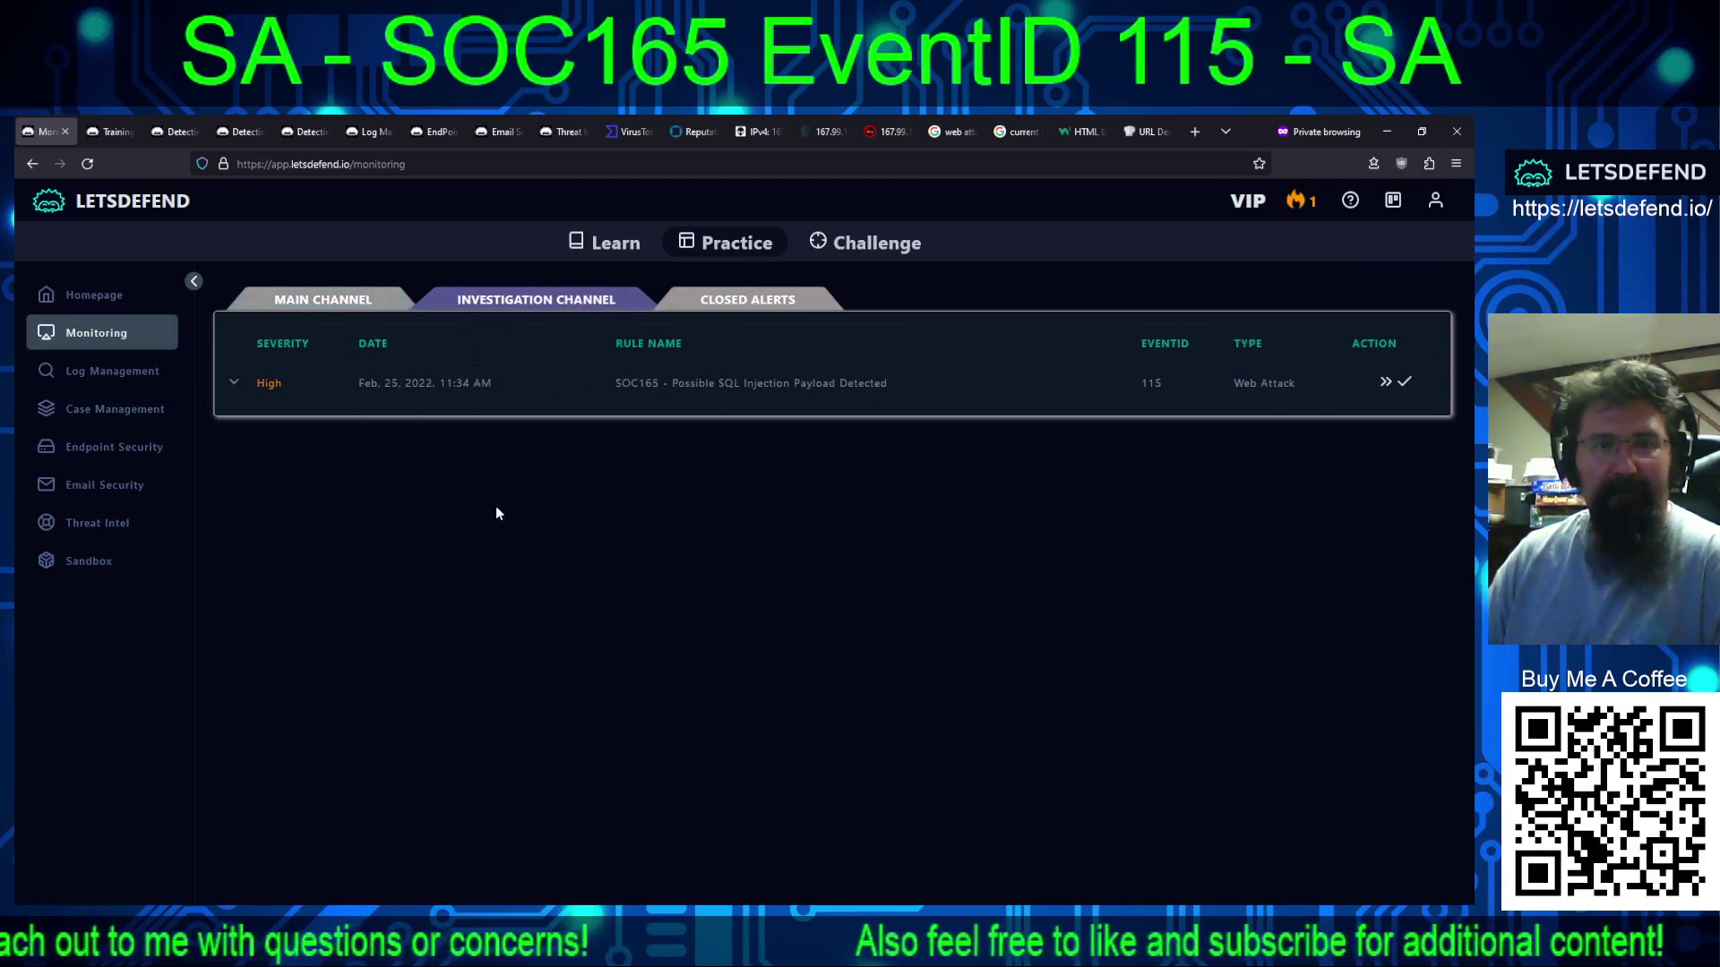
pyautogui.click(226, 378)
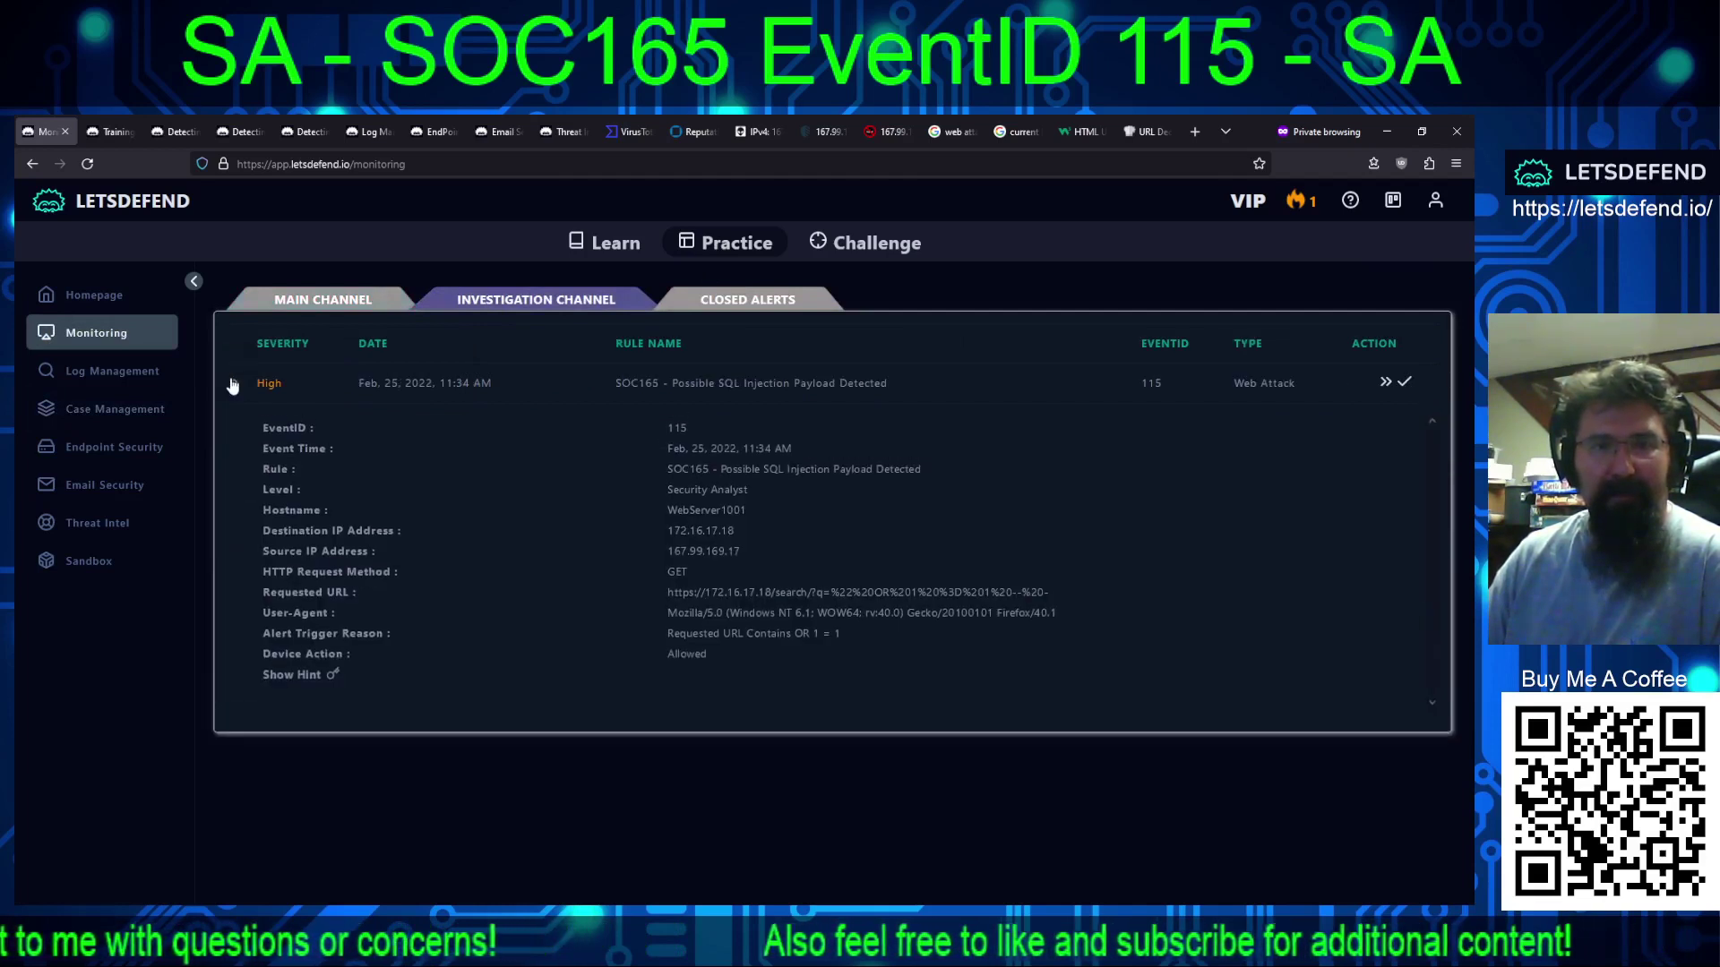
pyautogui.moveTo(722, 658); pyautogui.dragTo(258, 425)
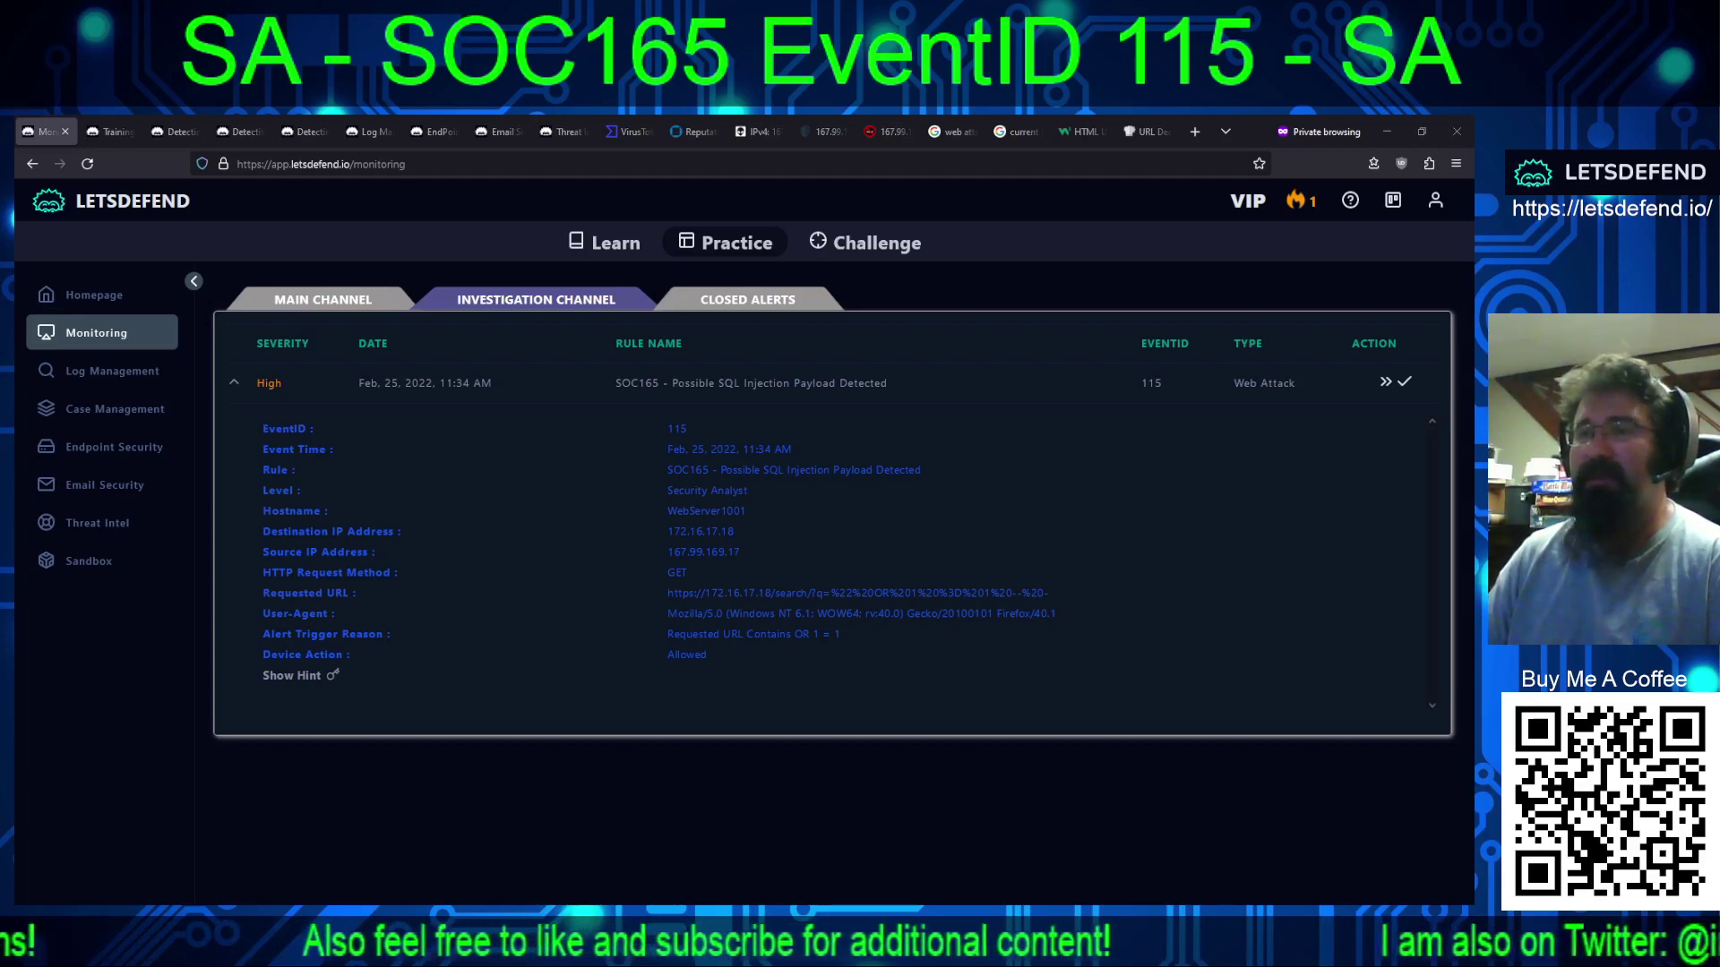
pyautogui.click(1147, 132)
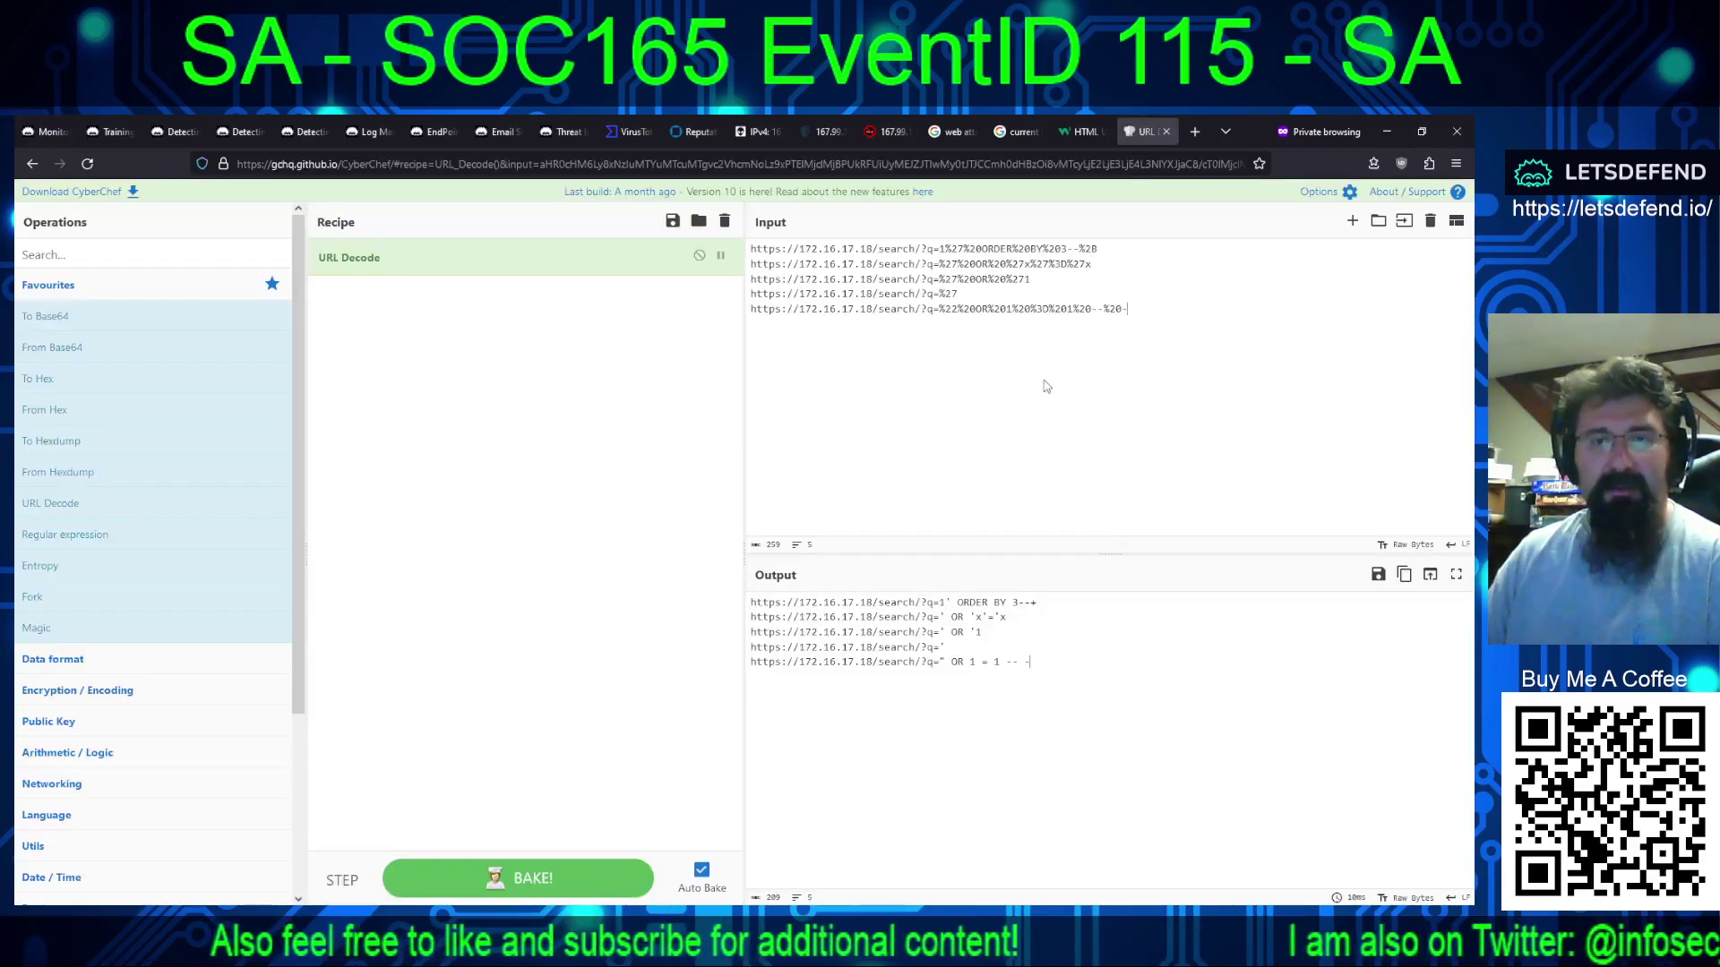
pyautogui.moveTo(949, 661); pyautogui.dragTo(1015, 662)
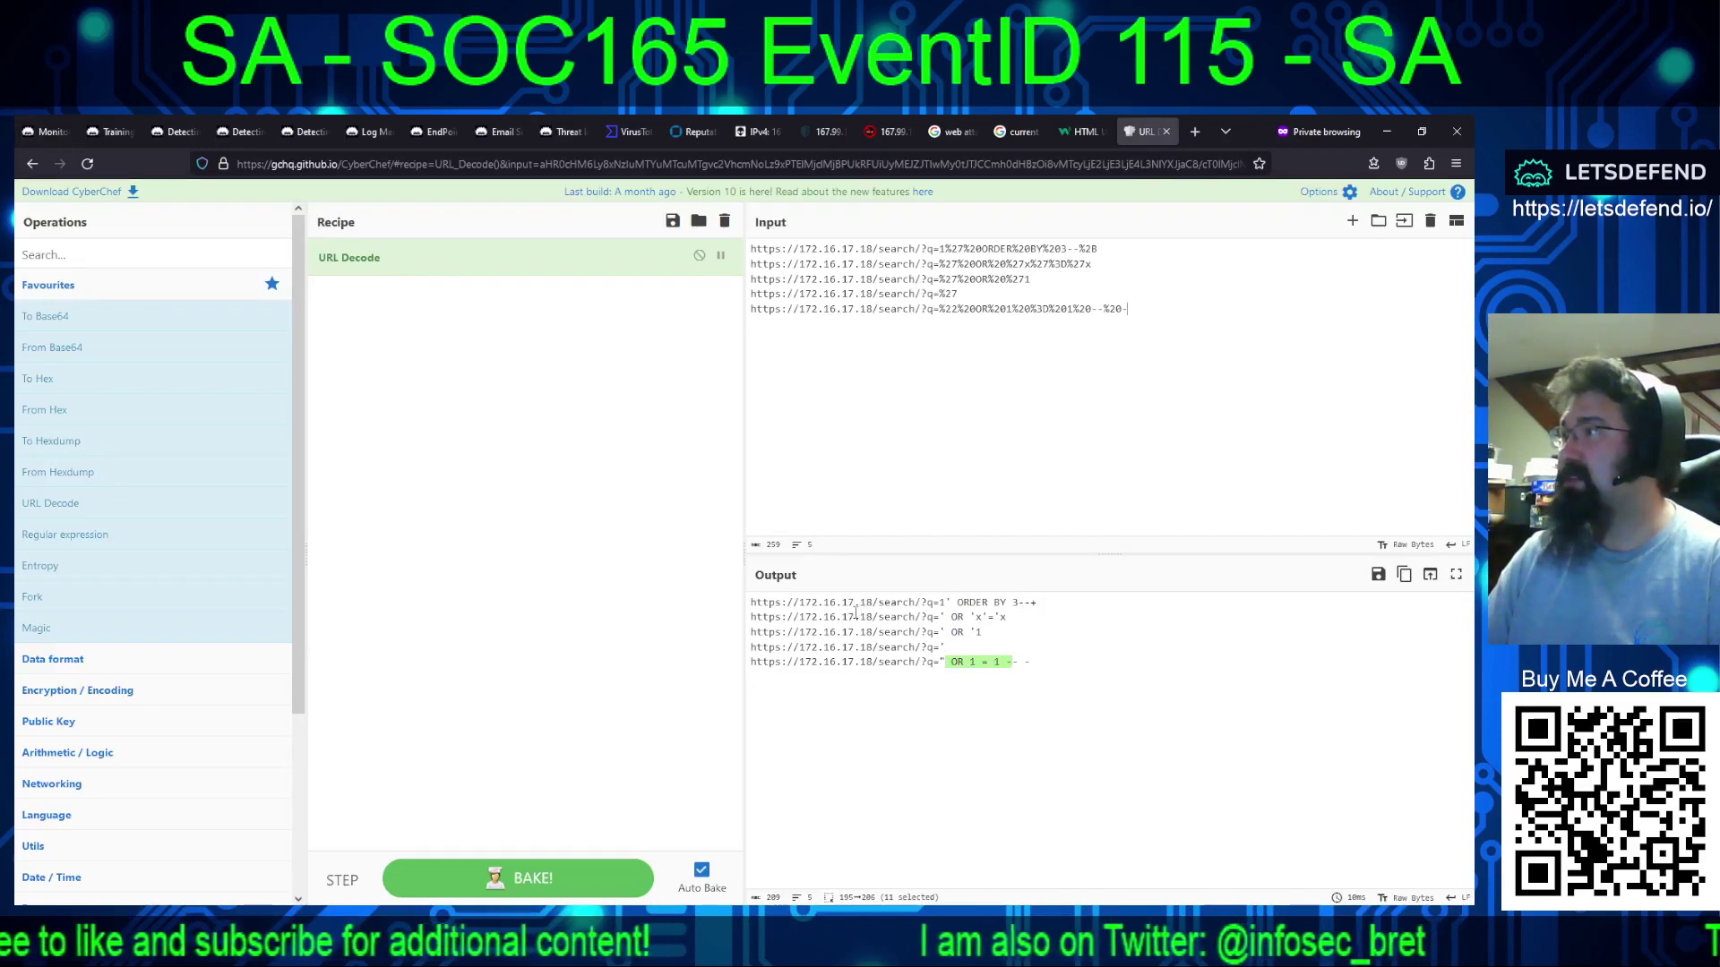
pyautogui.click(46, 130)
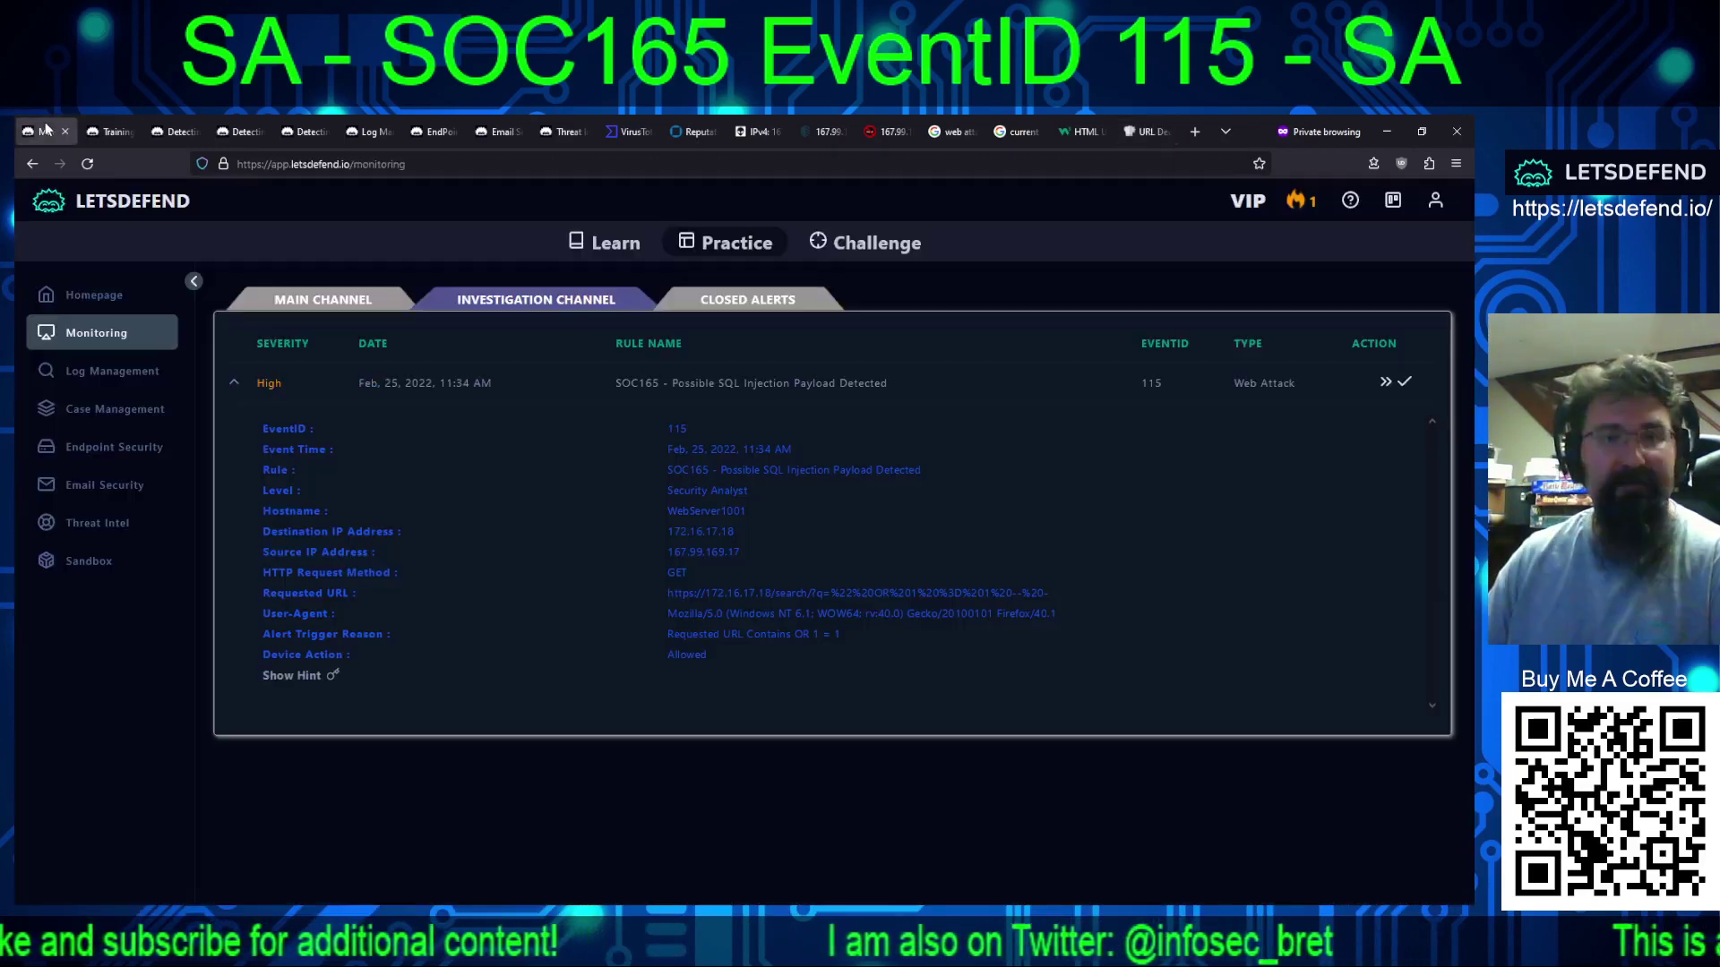
# Step: Open the EventID 115 case from the alert, and re-examine the encoded and decoded request URLs in CyberChef
pyautogui.click(1385, 383)
pyautogui.click(706, 632)
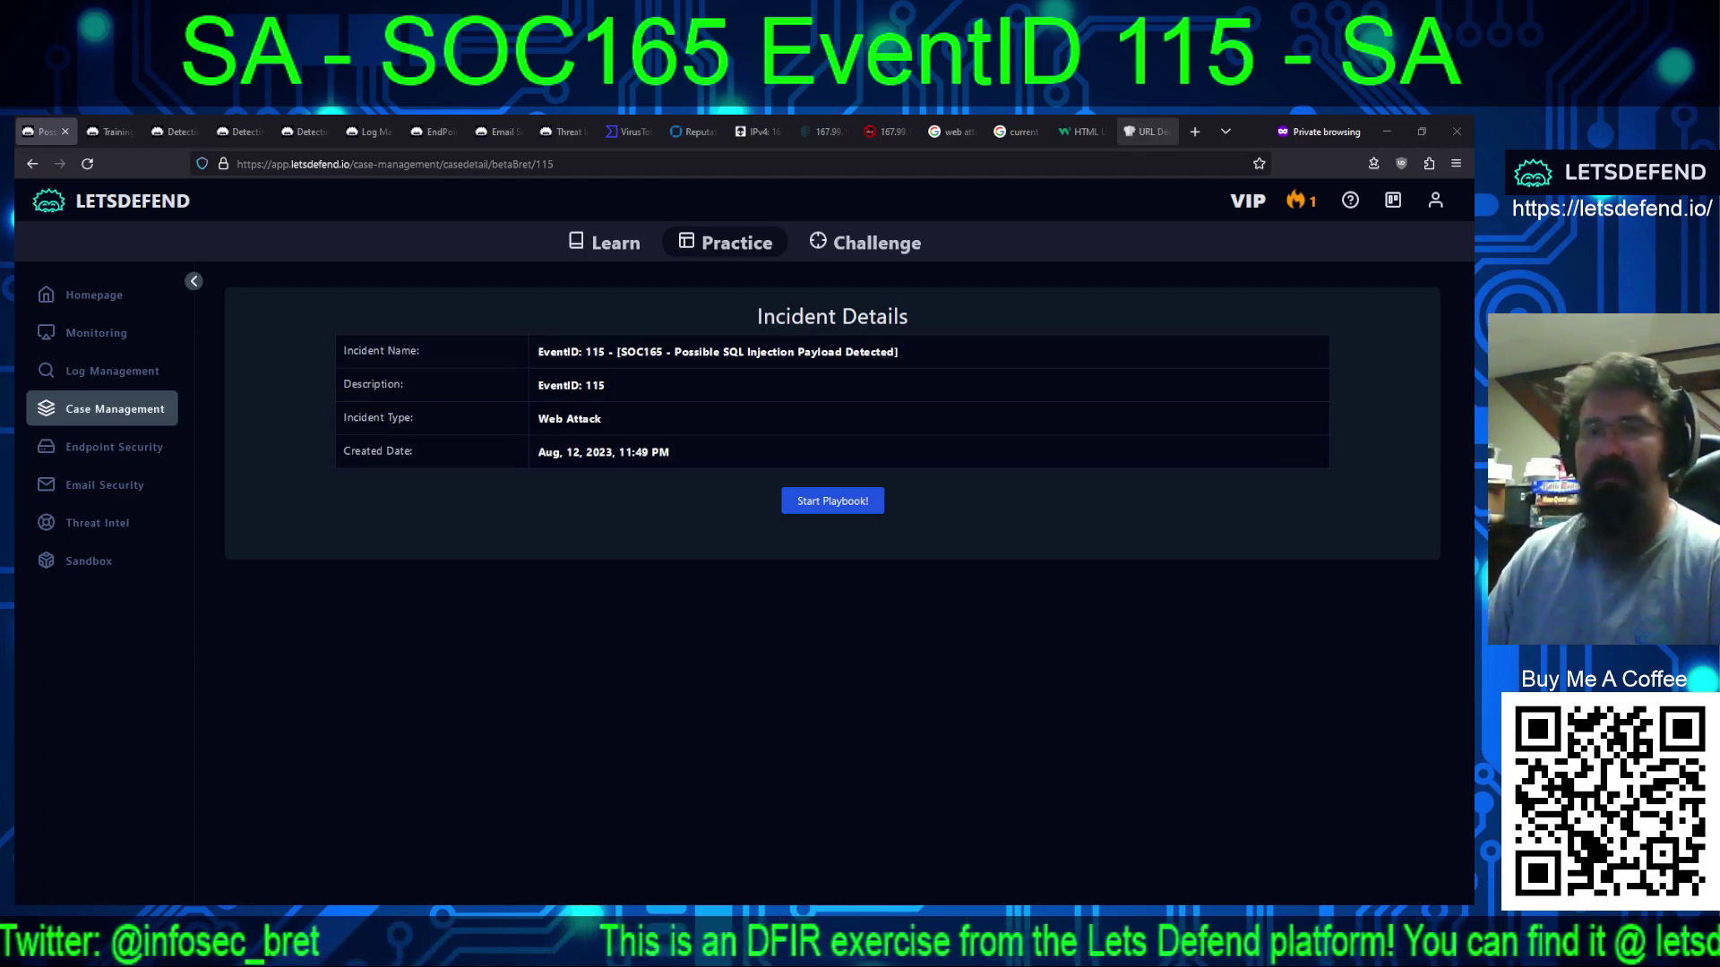
pyautogui.click(1145, 132)
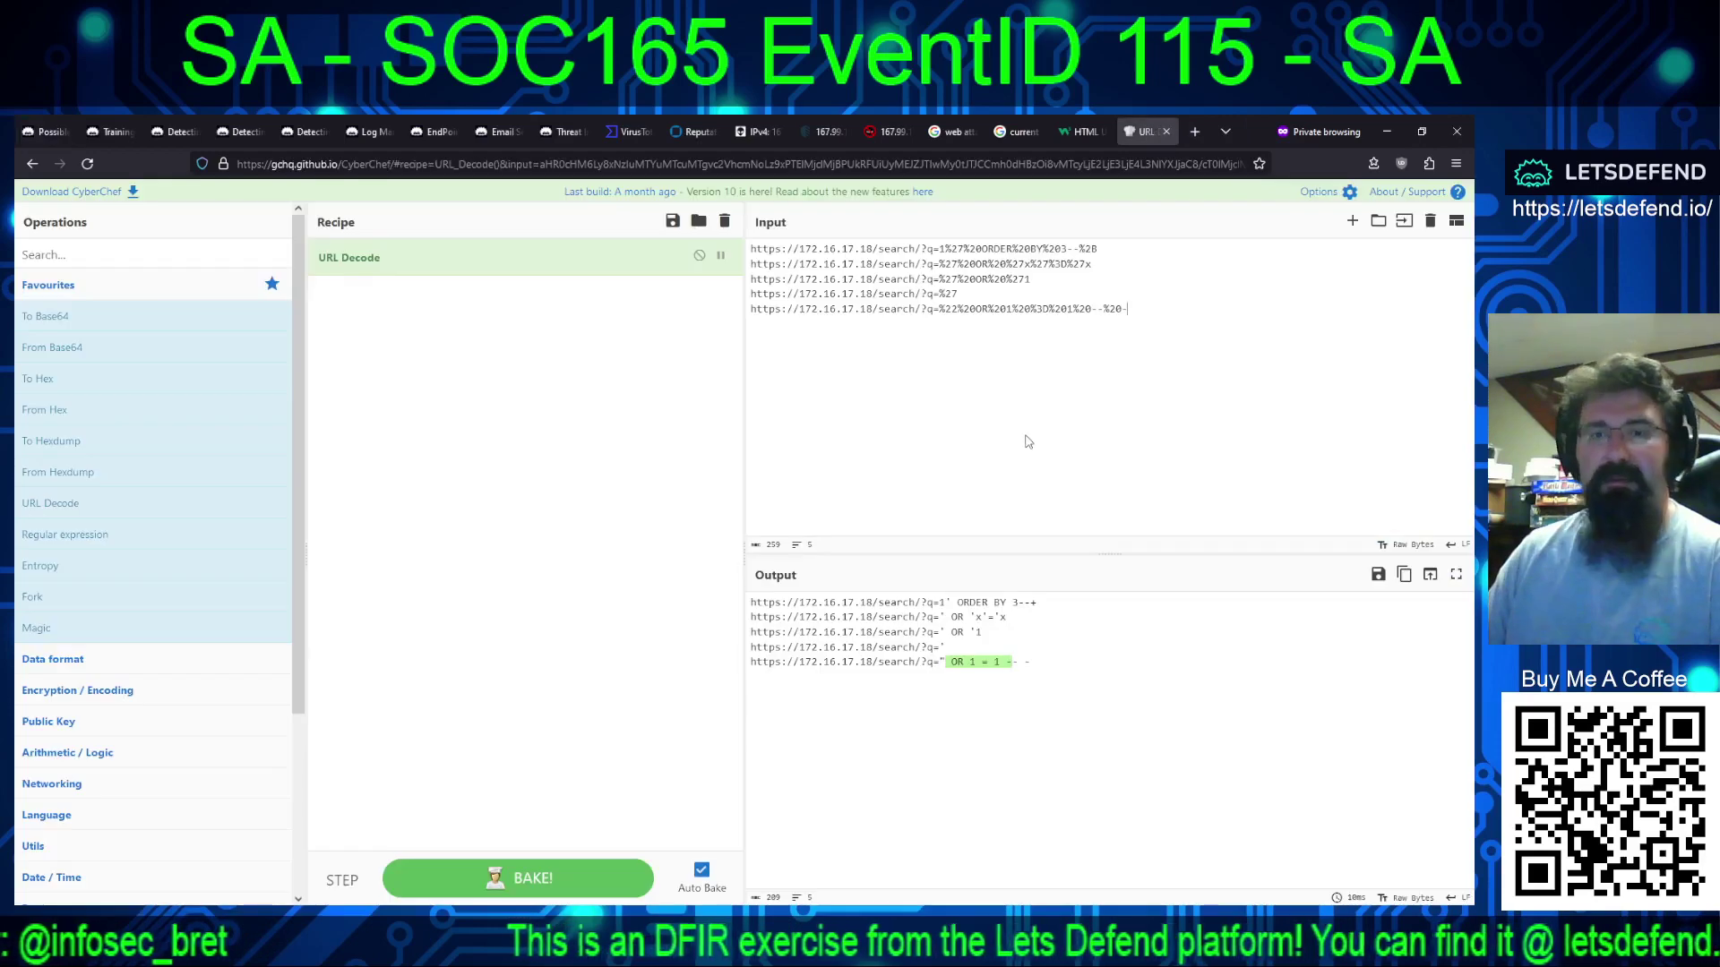
pyautogui.moveTo(1127, 309); pyautogui.dragTo(710, 322)
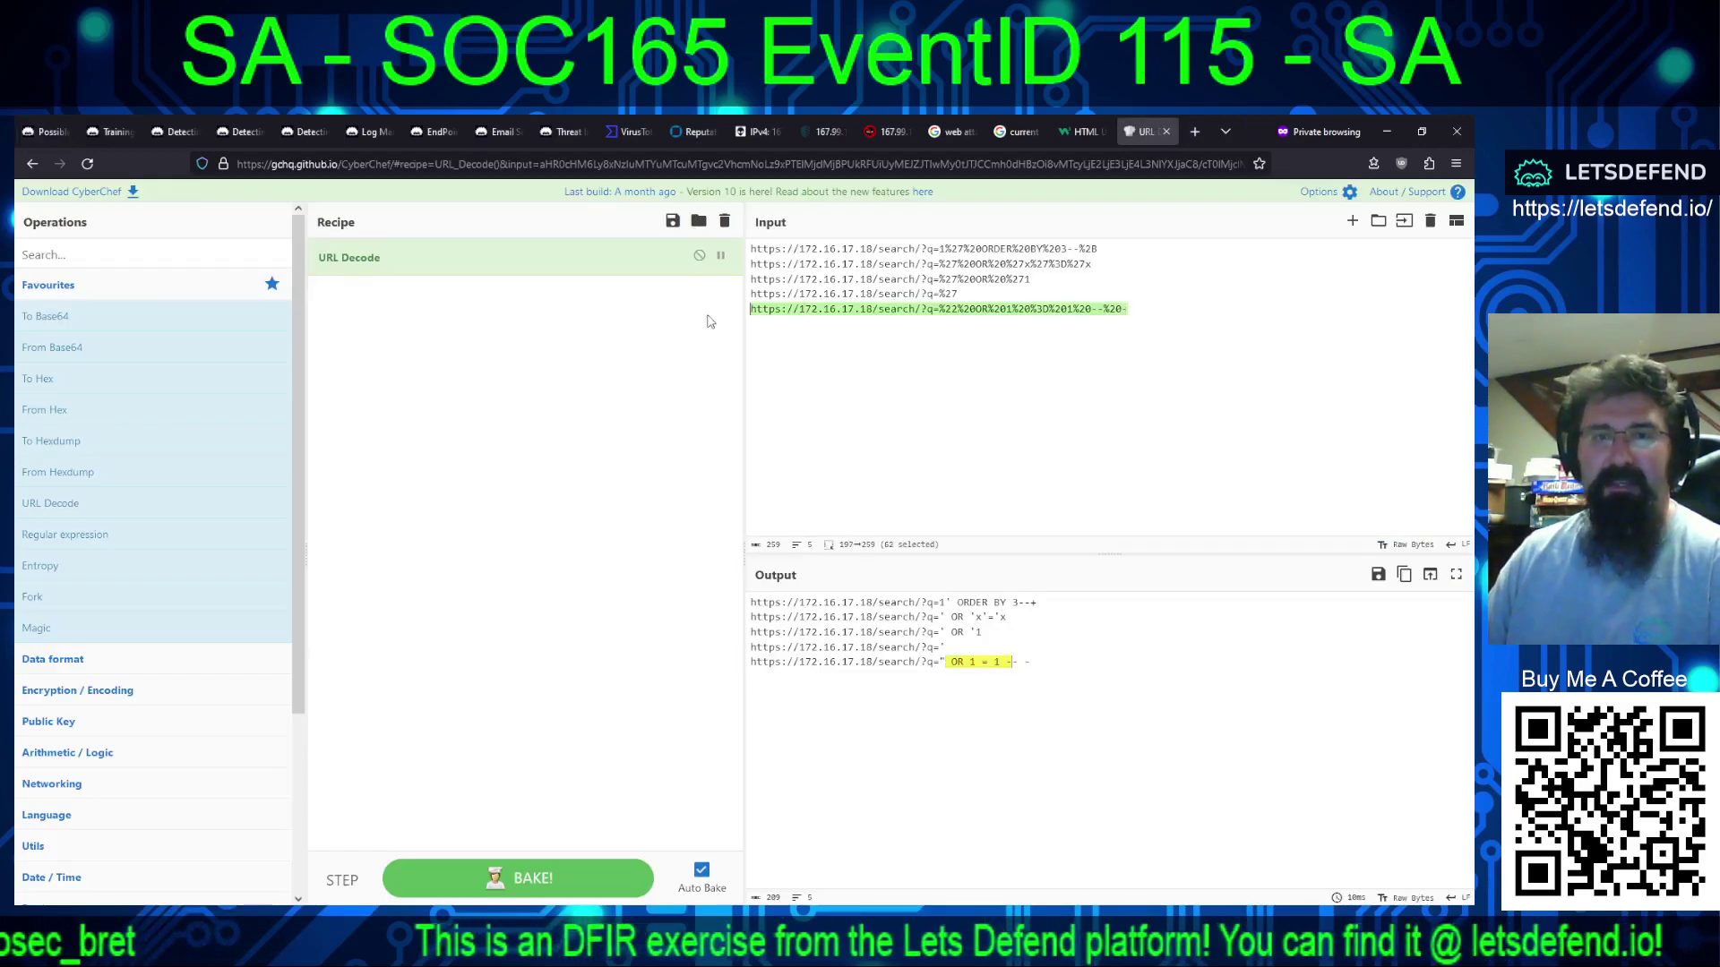
pyautogui.click(707, 317)
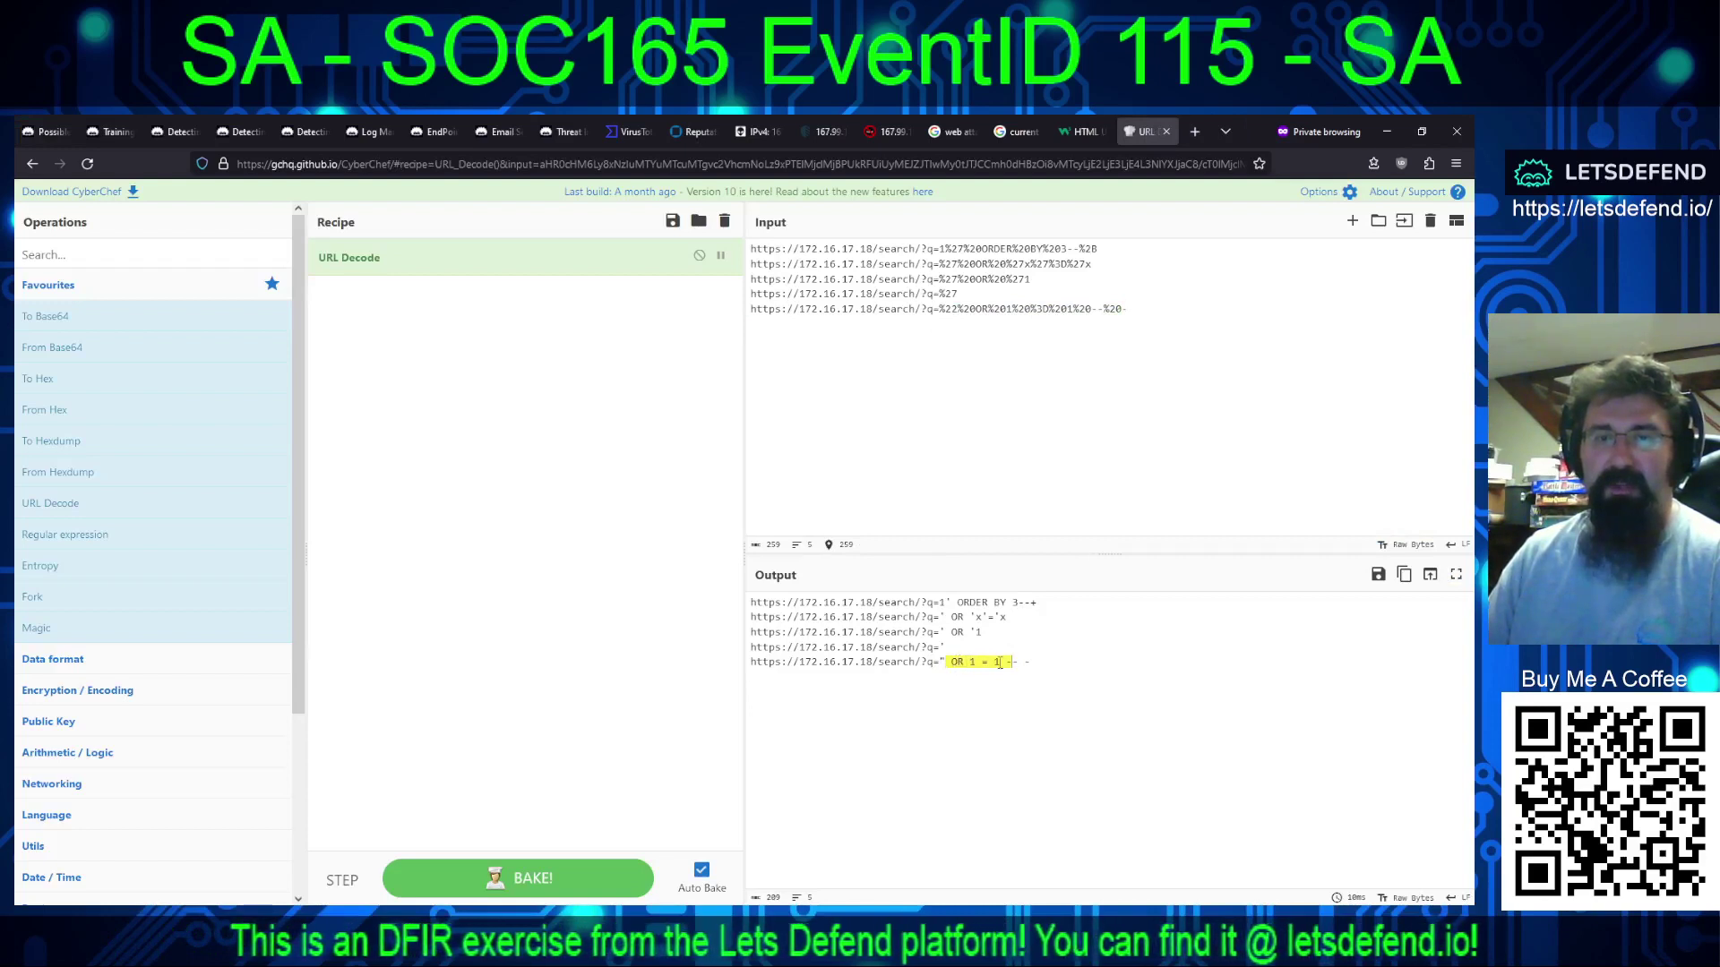
pyautogui.click(952, 632)
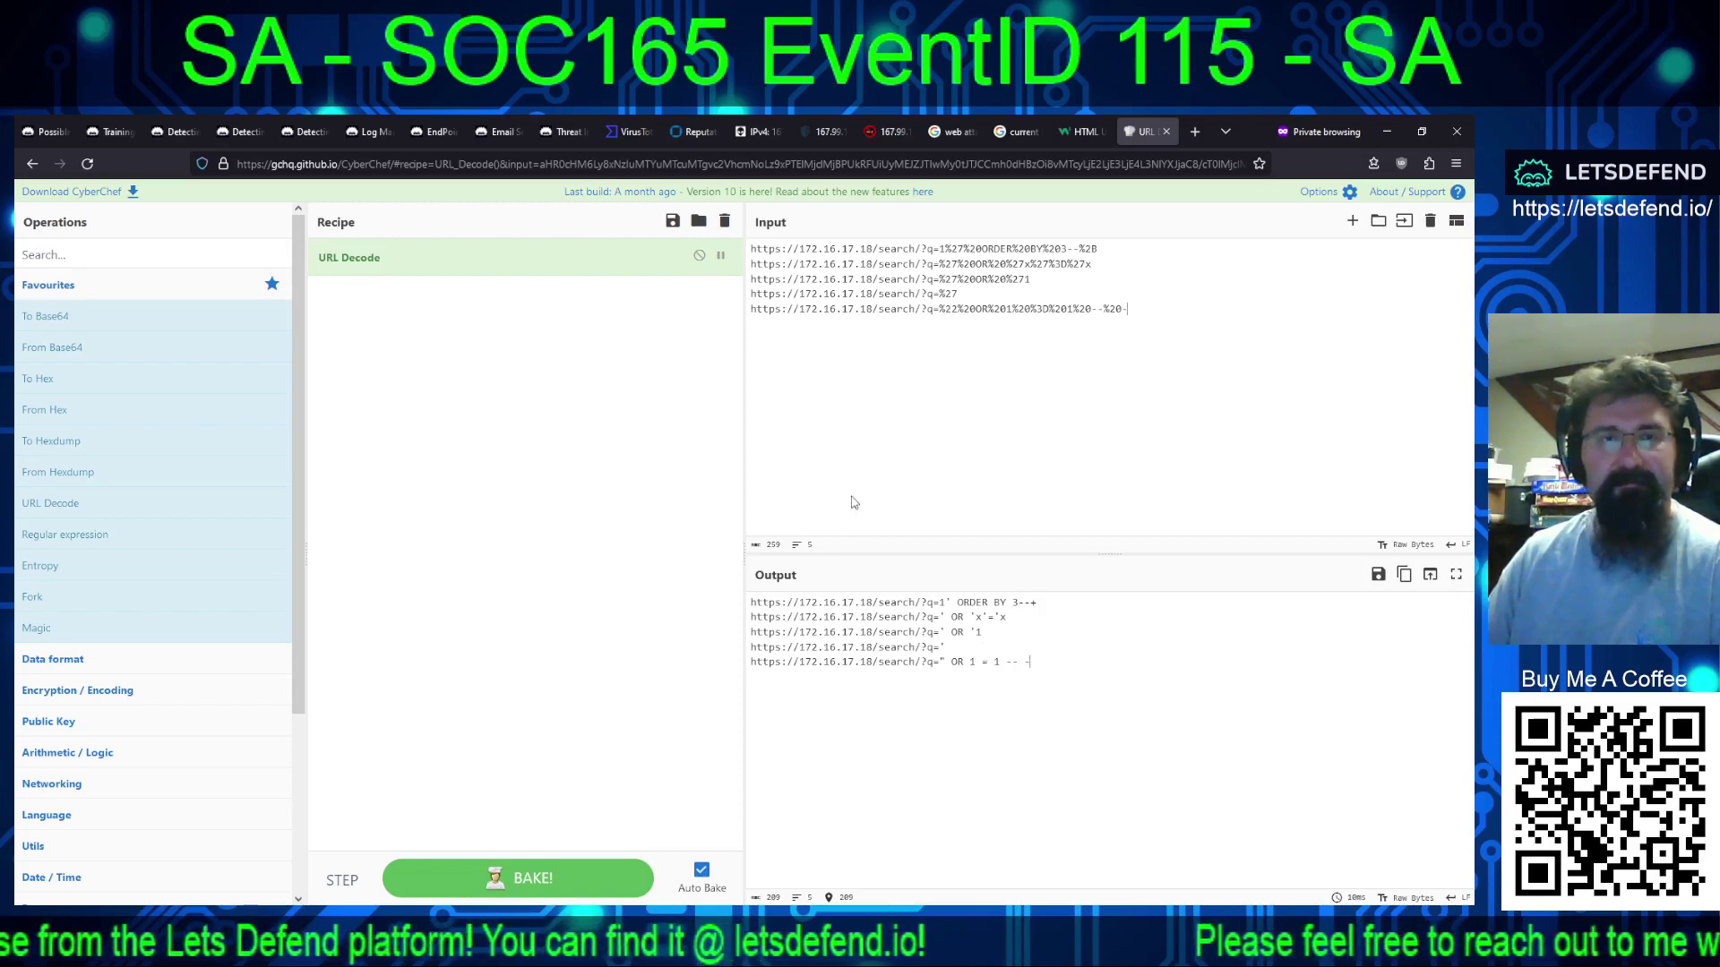
# Step: Start the playbook of the EventID 115 incident in LetsDefend and advance to the Collect Data stage
pyautogui.click(47, 132)
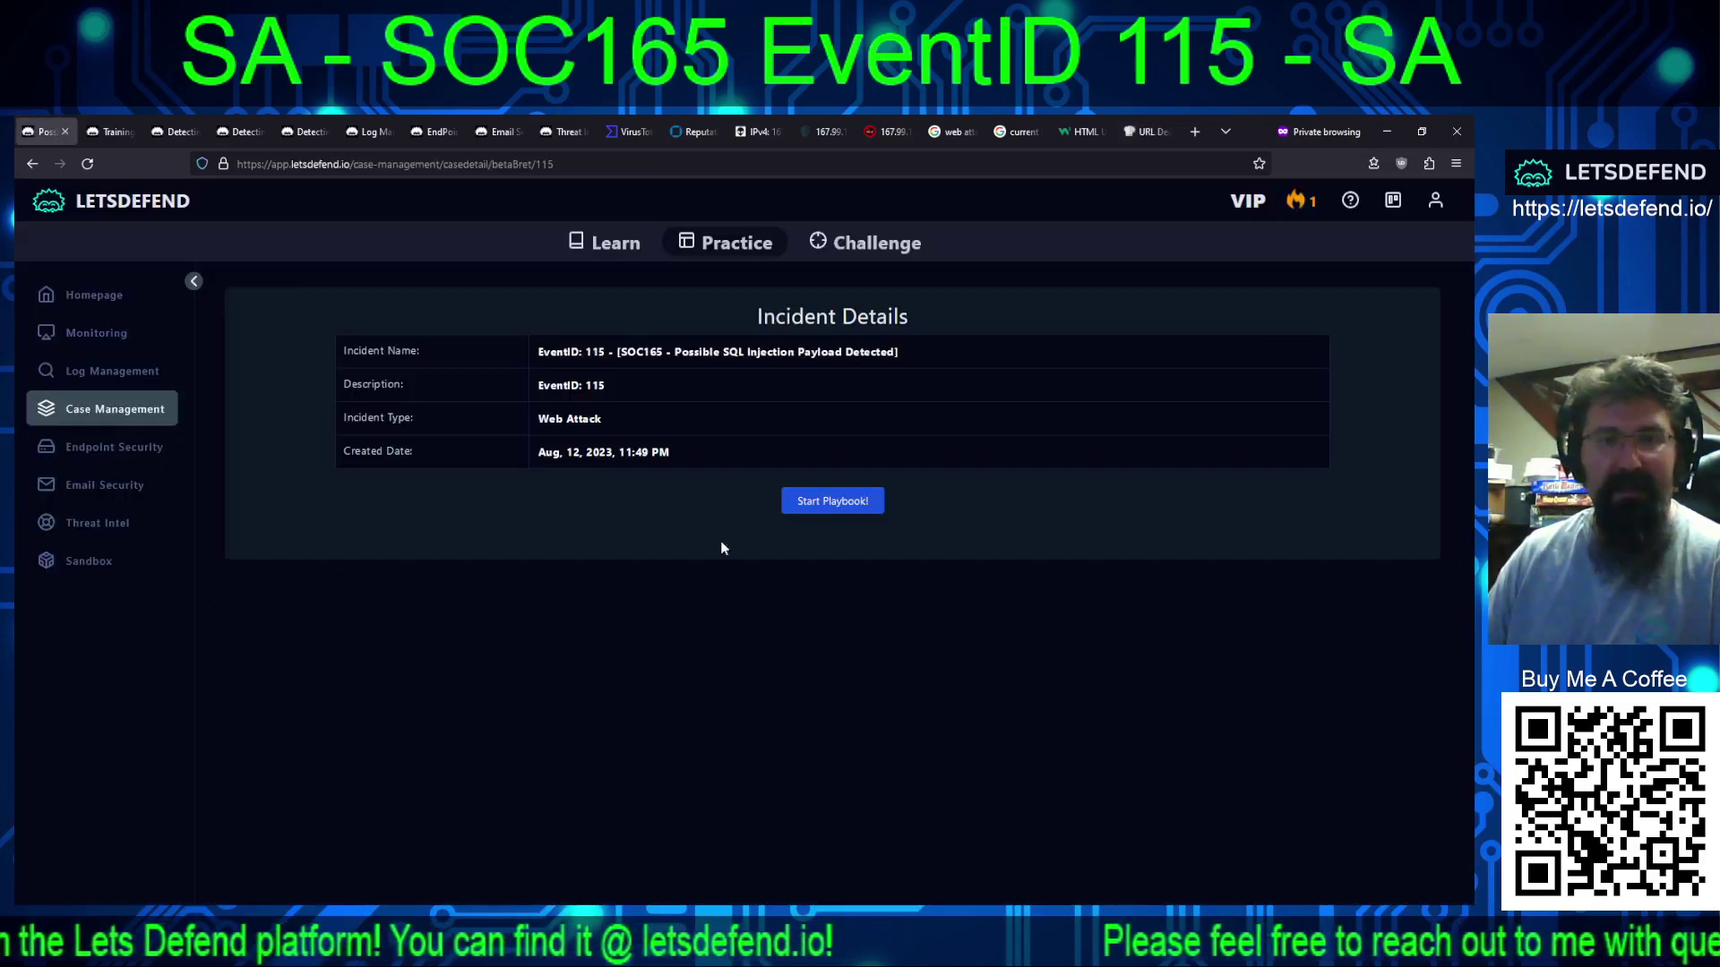
pyautogui.click(800, 505)
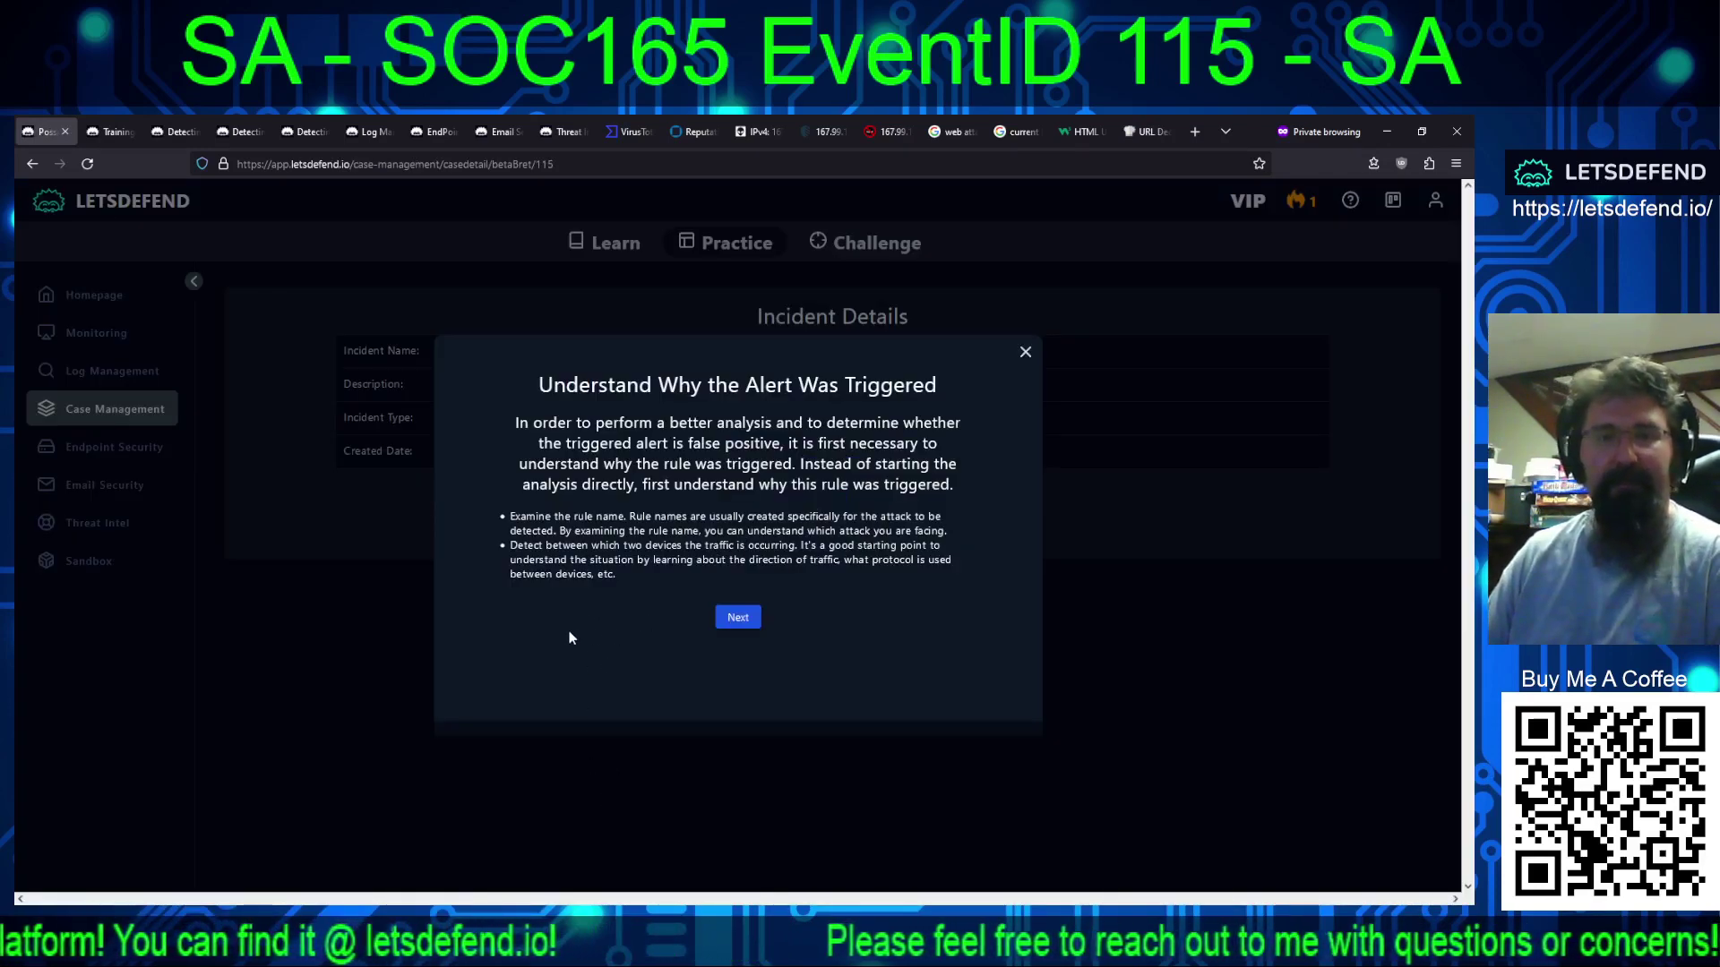
pyautogui.click(738, 616)
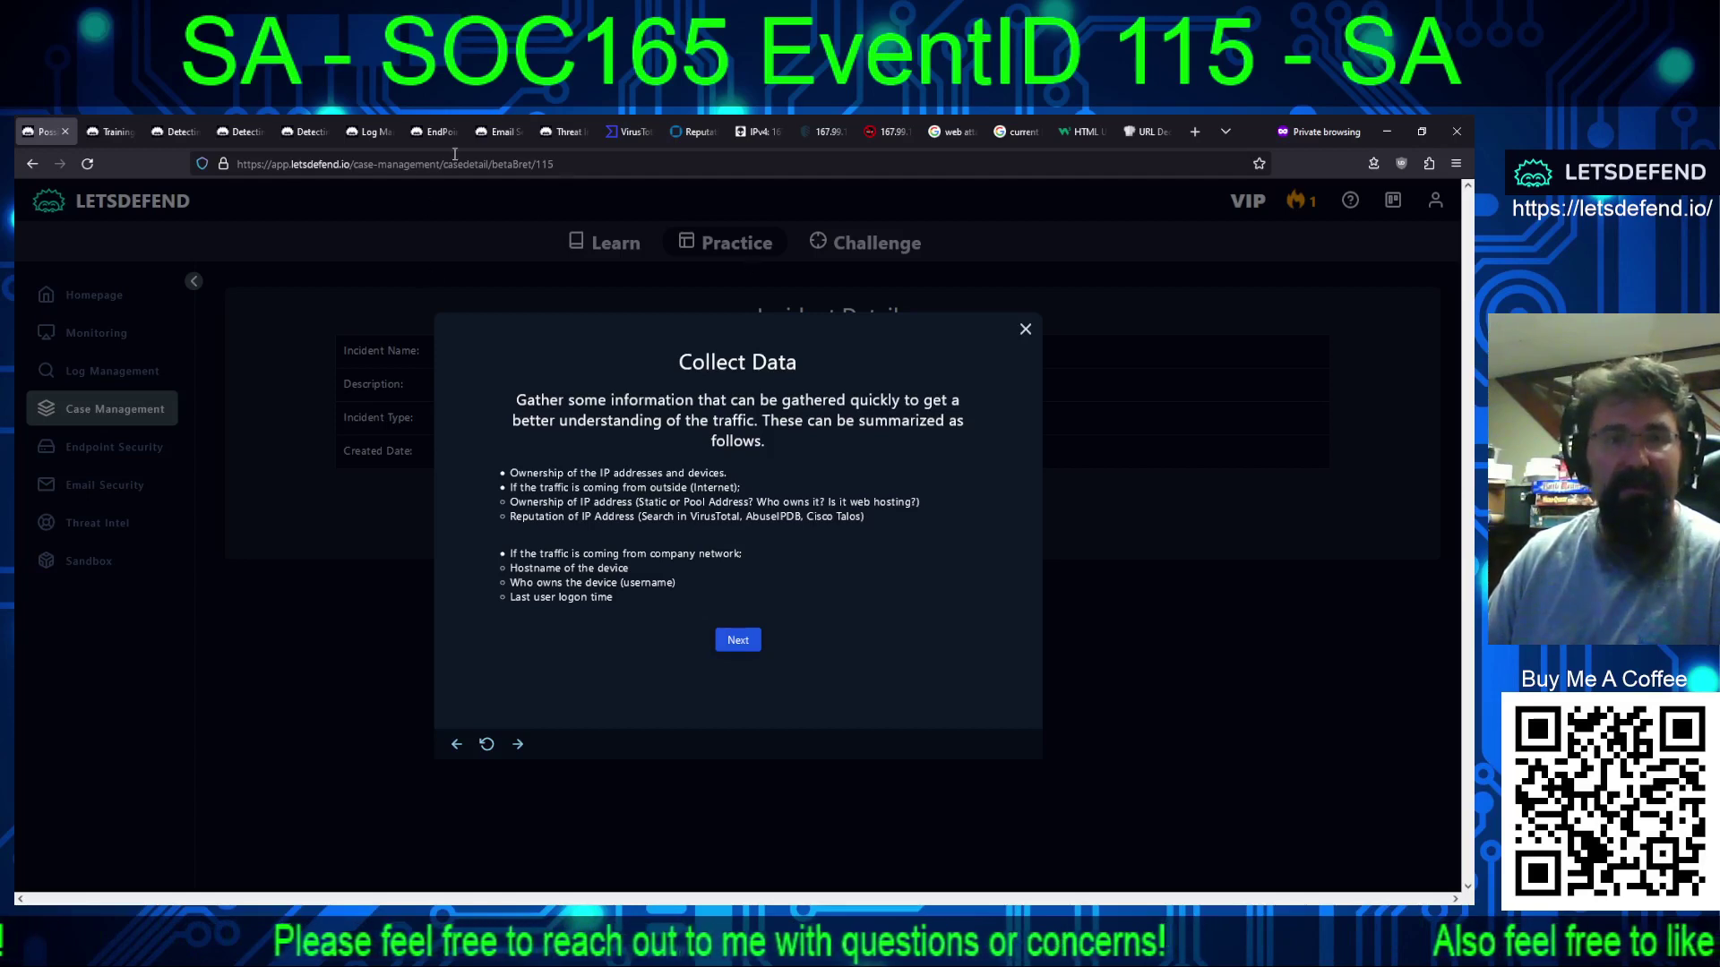
# Step: Check WebServer1001's host information for its primary user and last login, as the Collect Data stage requires
pyautogui.click(432, 132)
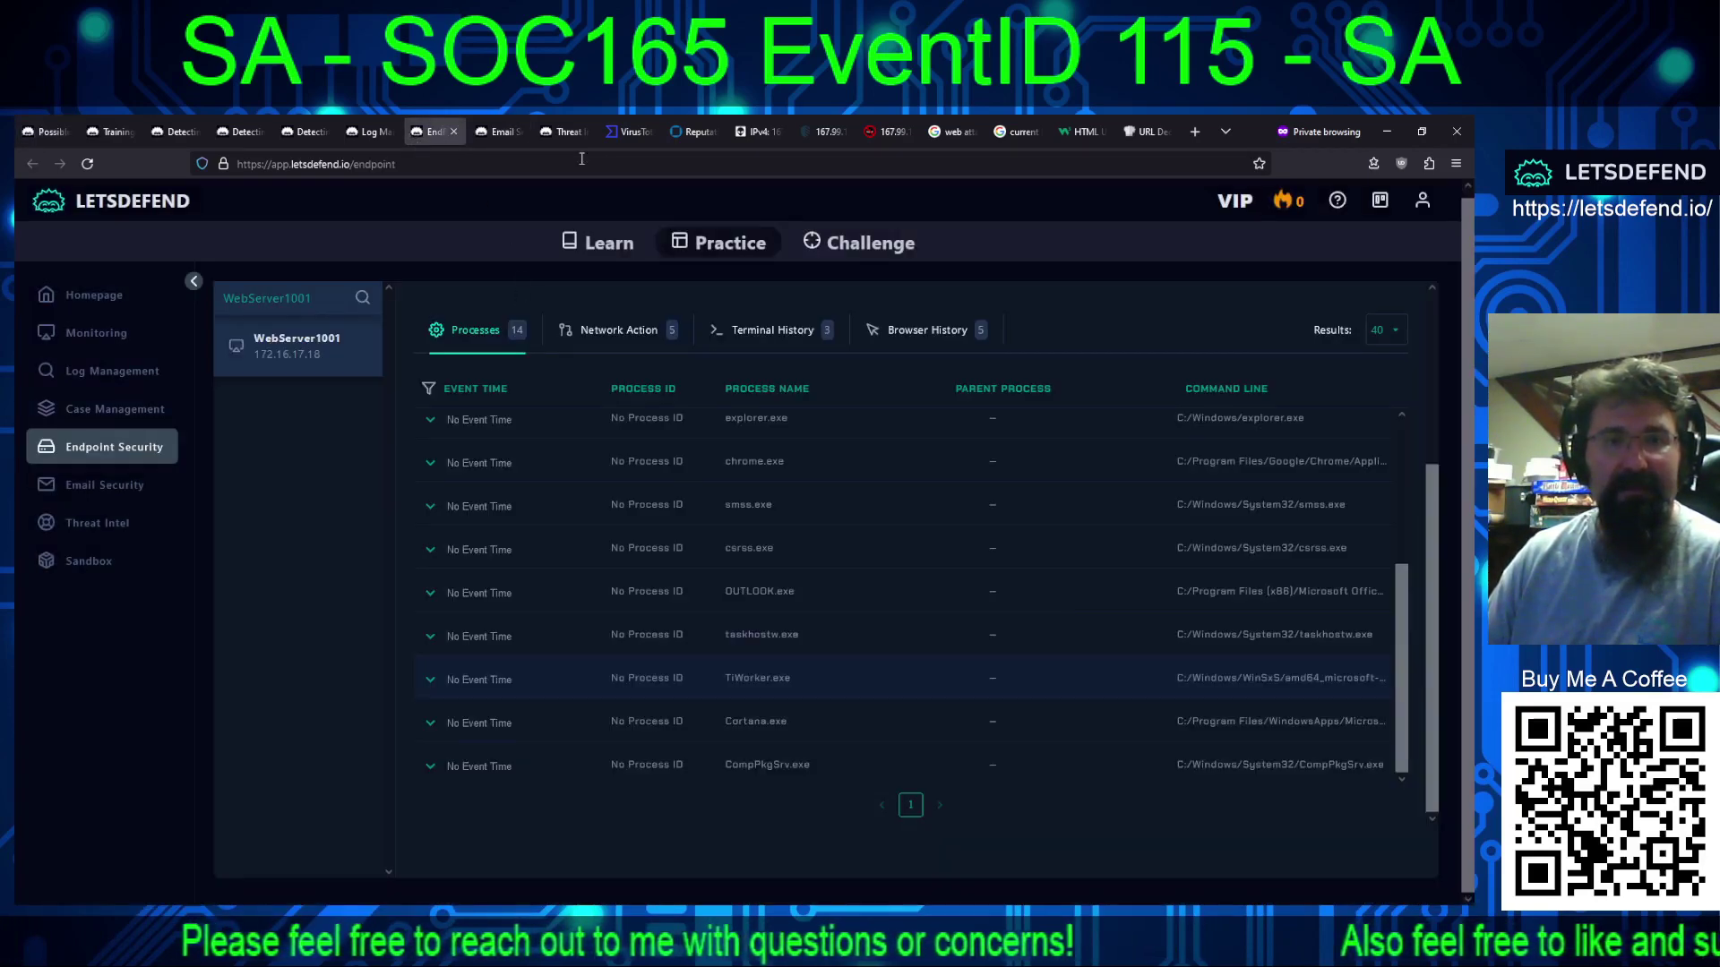
pyautogui.scroll(3, 652, 474)
pyautogui.scroll(3, 1012, 473)
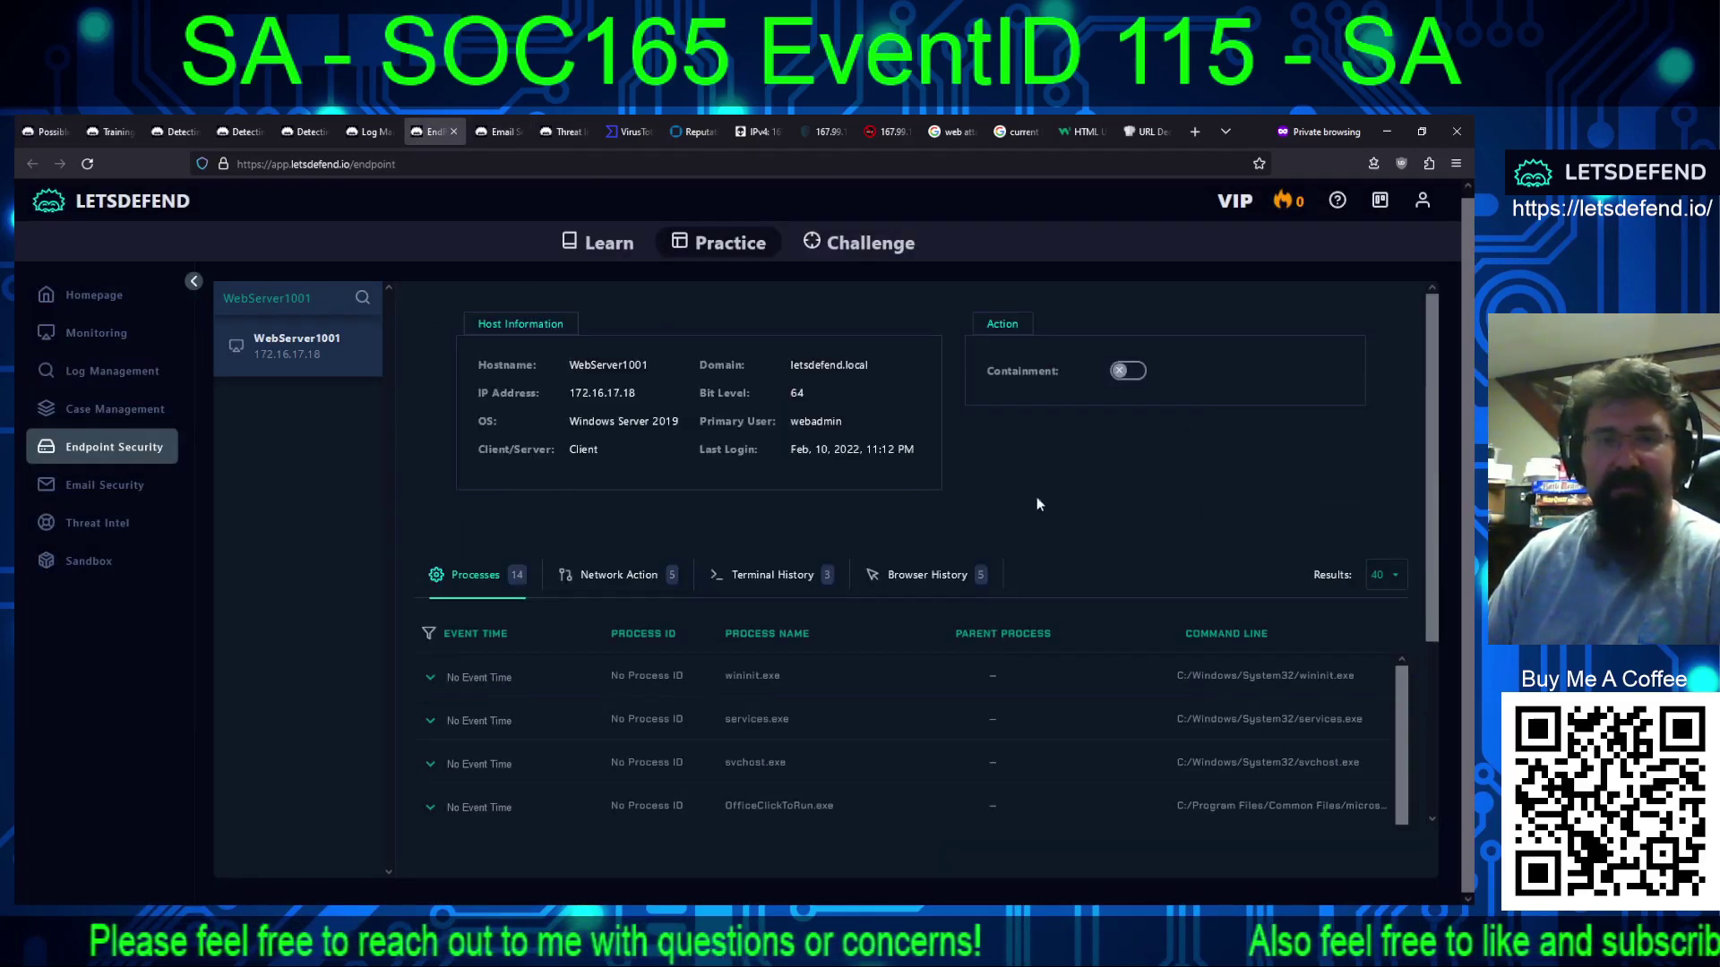
pyautogui.moveTo(860, 423); pyautogui.dragTo(777, 436)
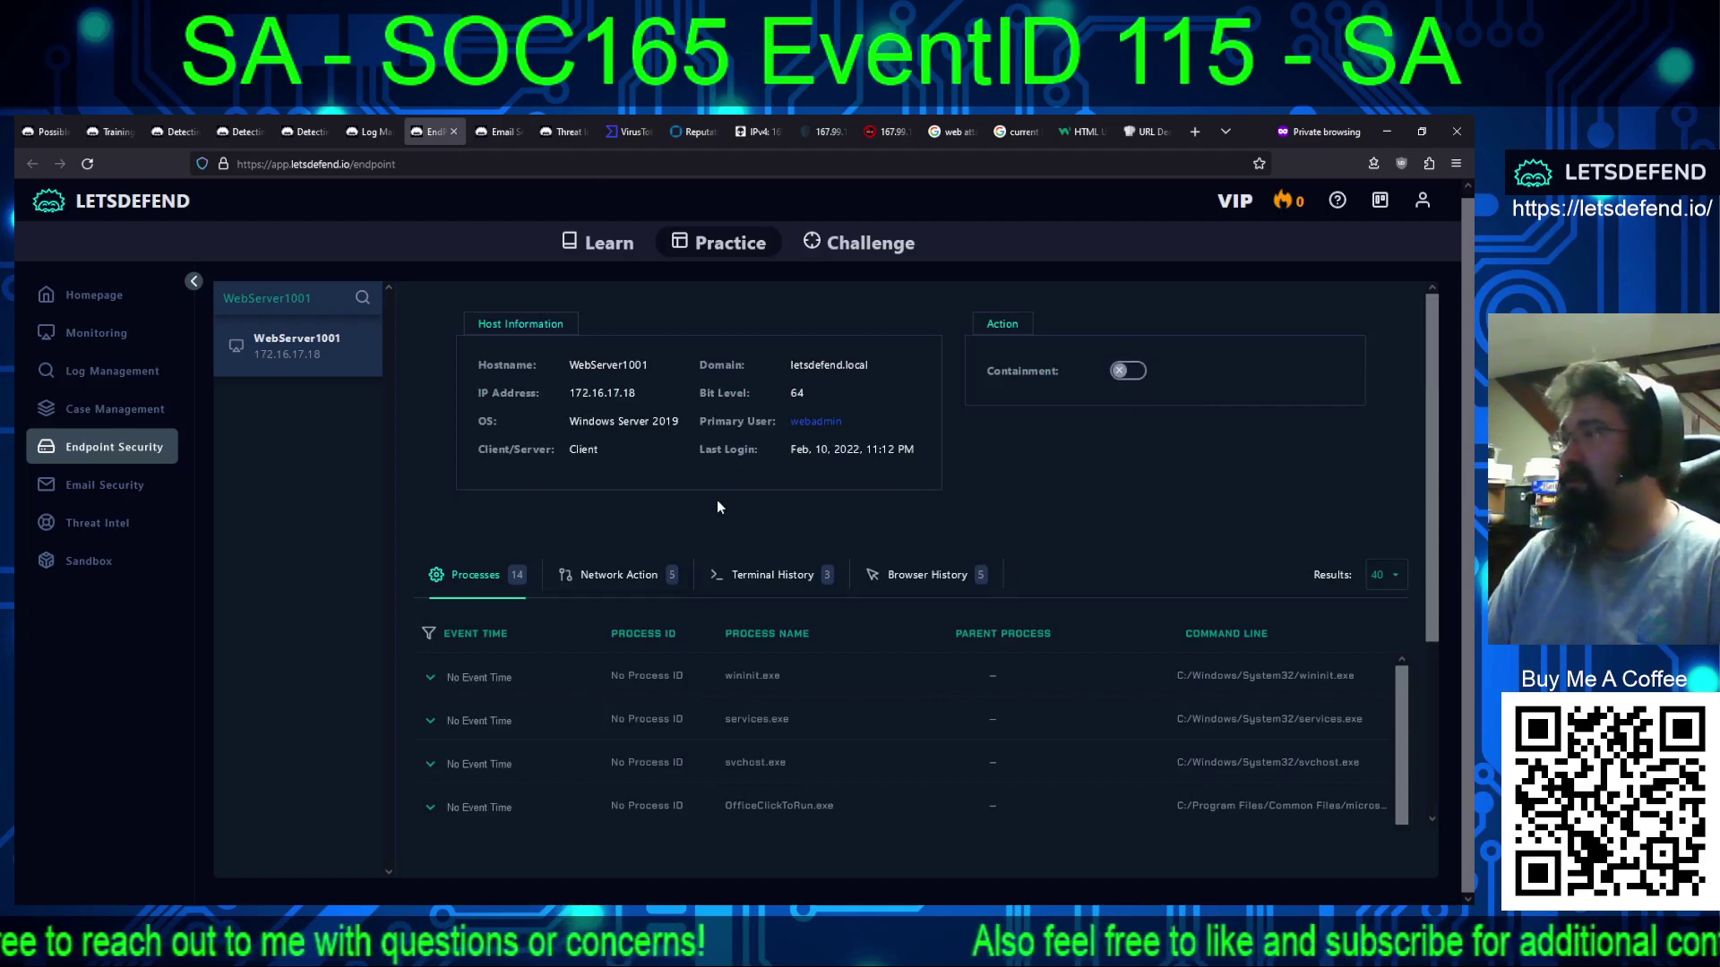
pyautogui.click(58, 133)
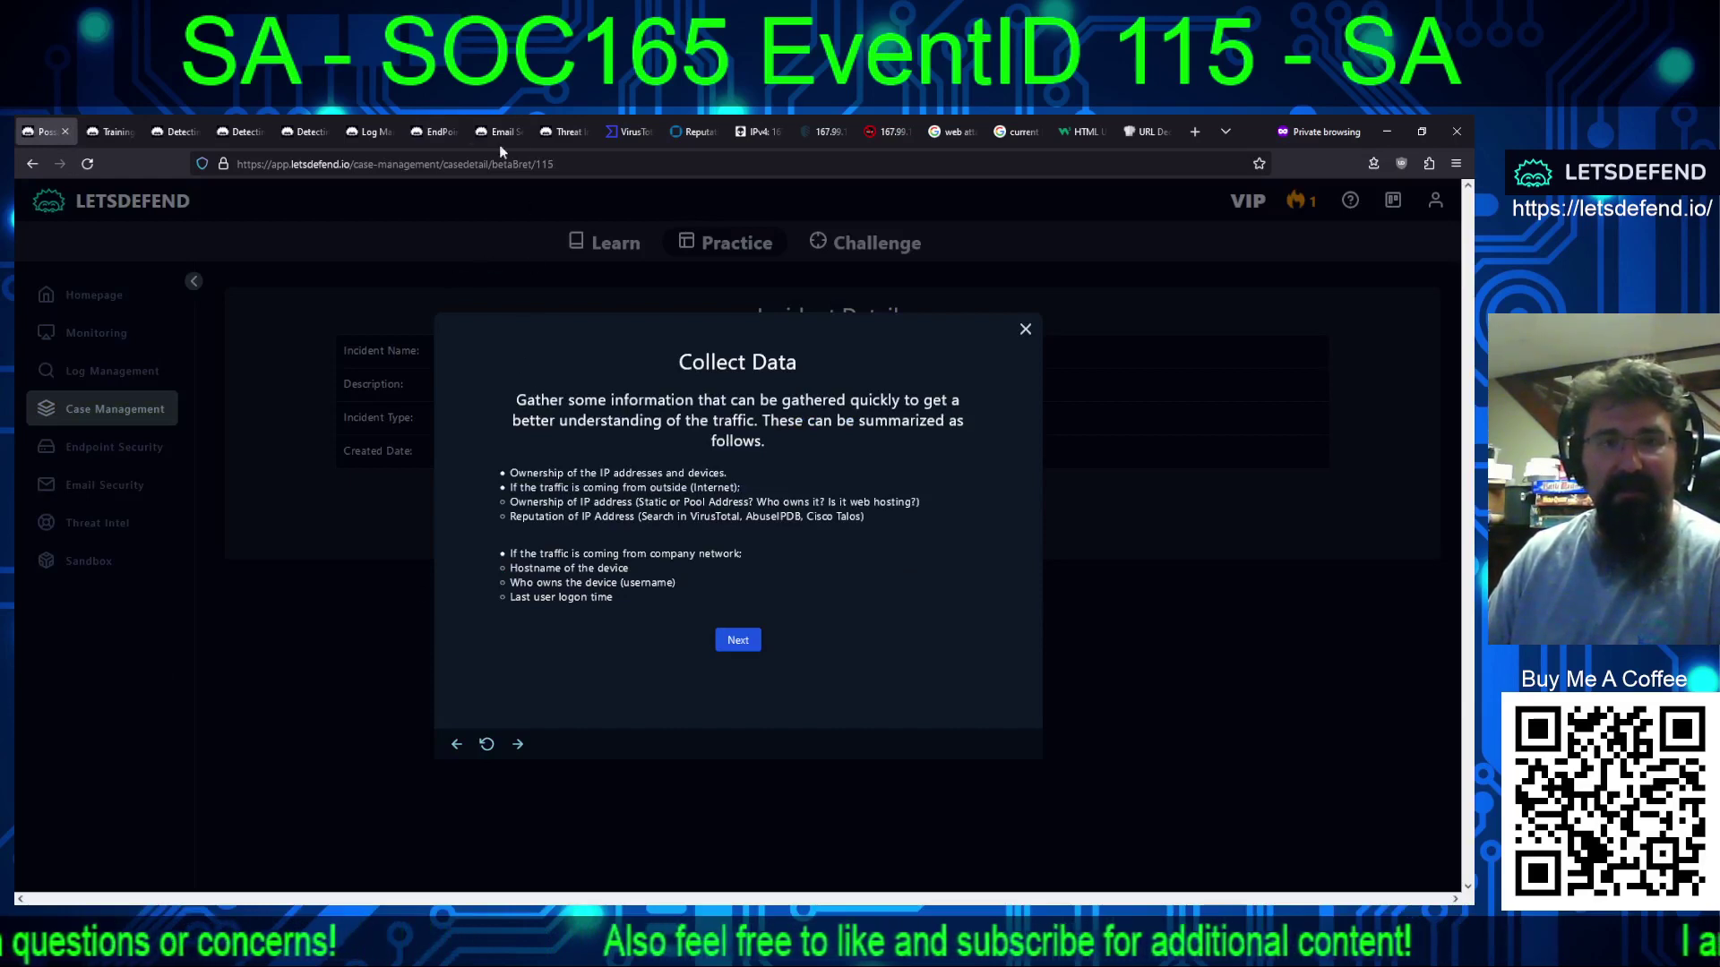
pyautogui.click(426, 134)
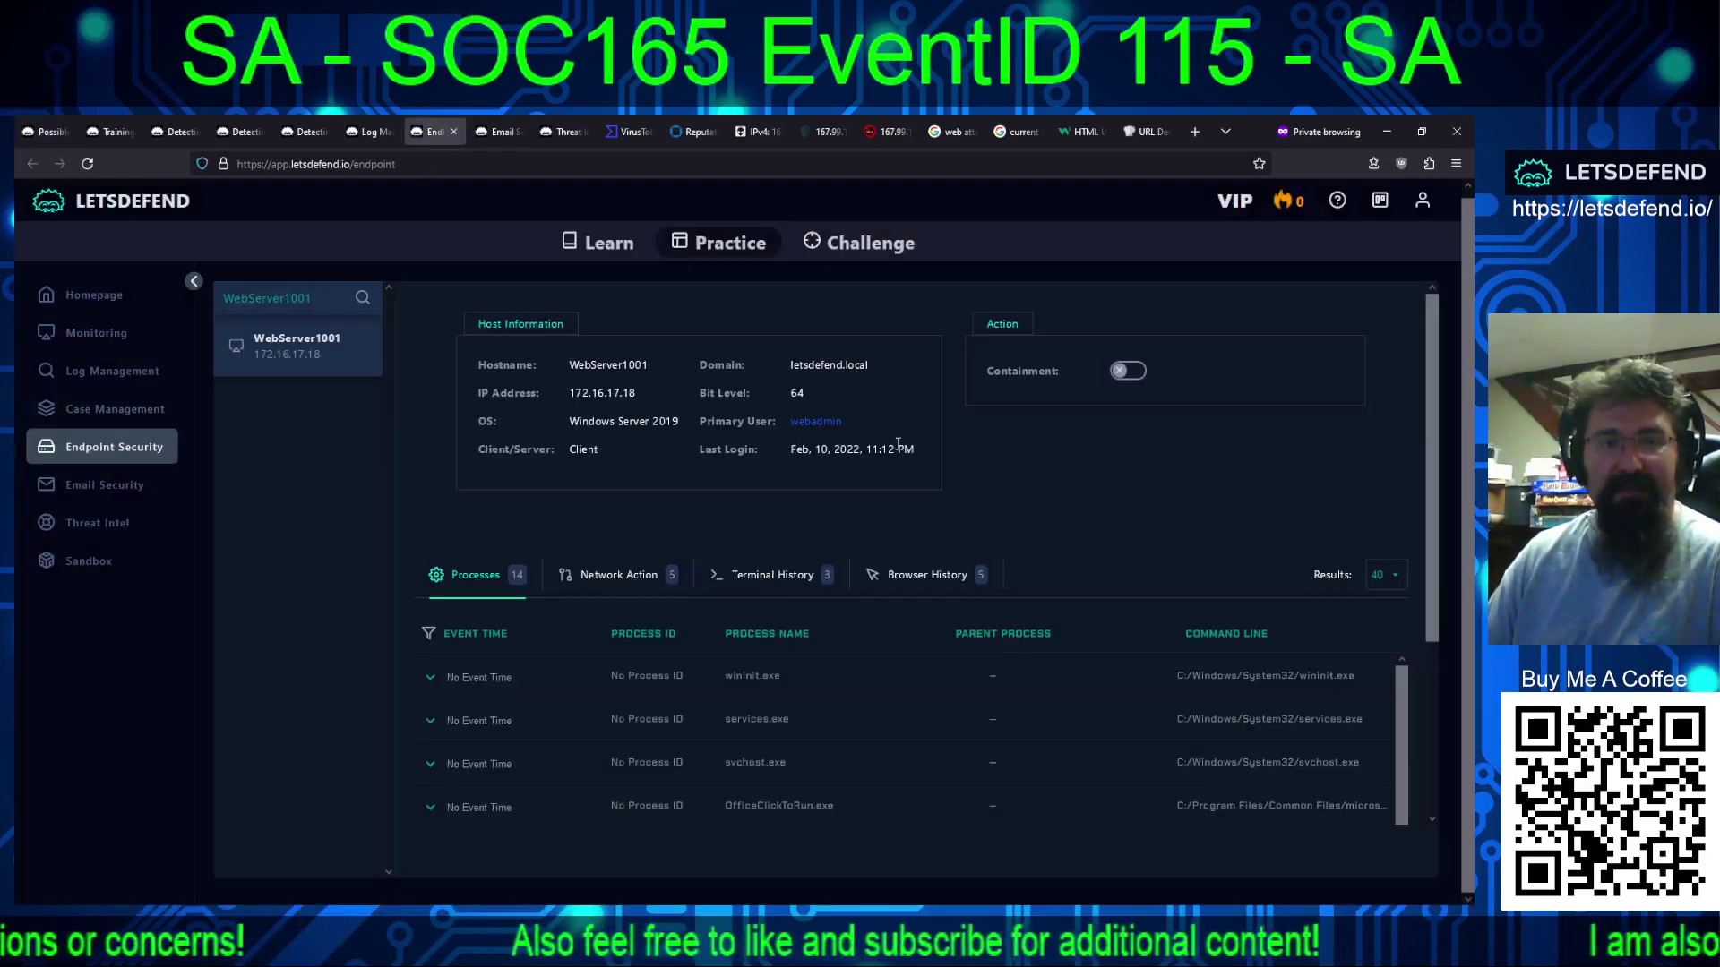
pyautogui.moveTo(918, 448); pyautogui.dragTo(776, 448)
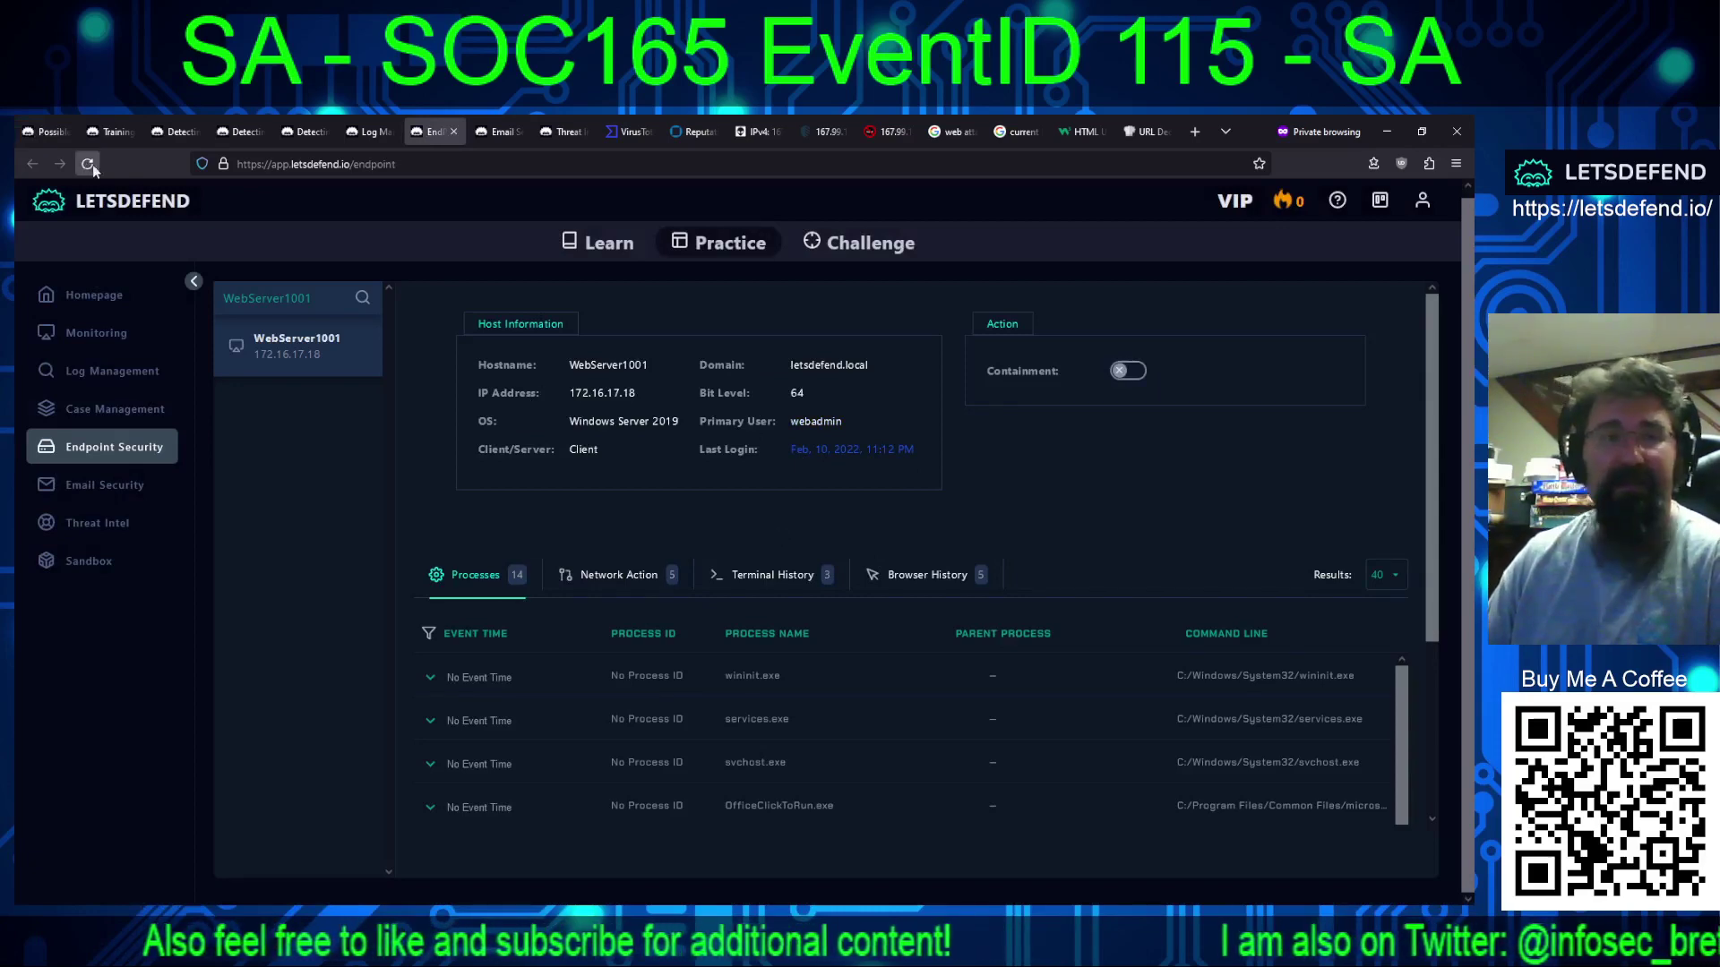
# Step: Advance the playbook past Collect Data and Examine HTTP Traffic, and classify the traffic as Malicious with attack type SQL Injection
pyautogui.click(49, 134)
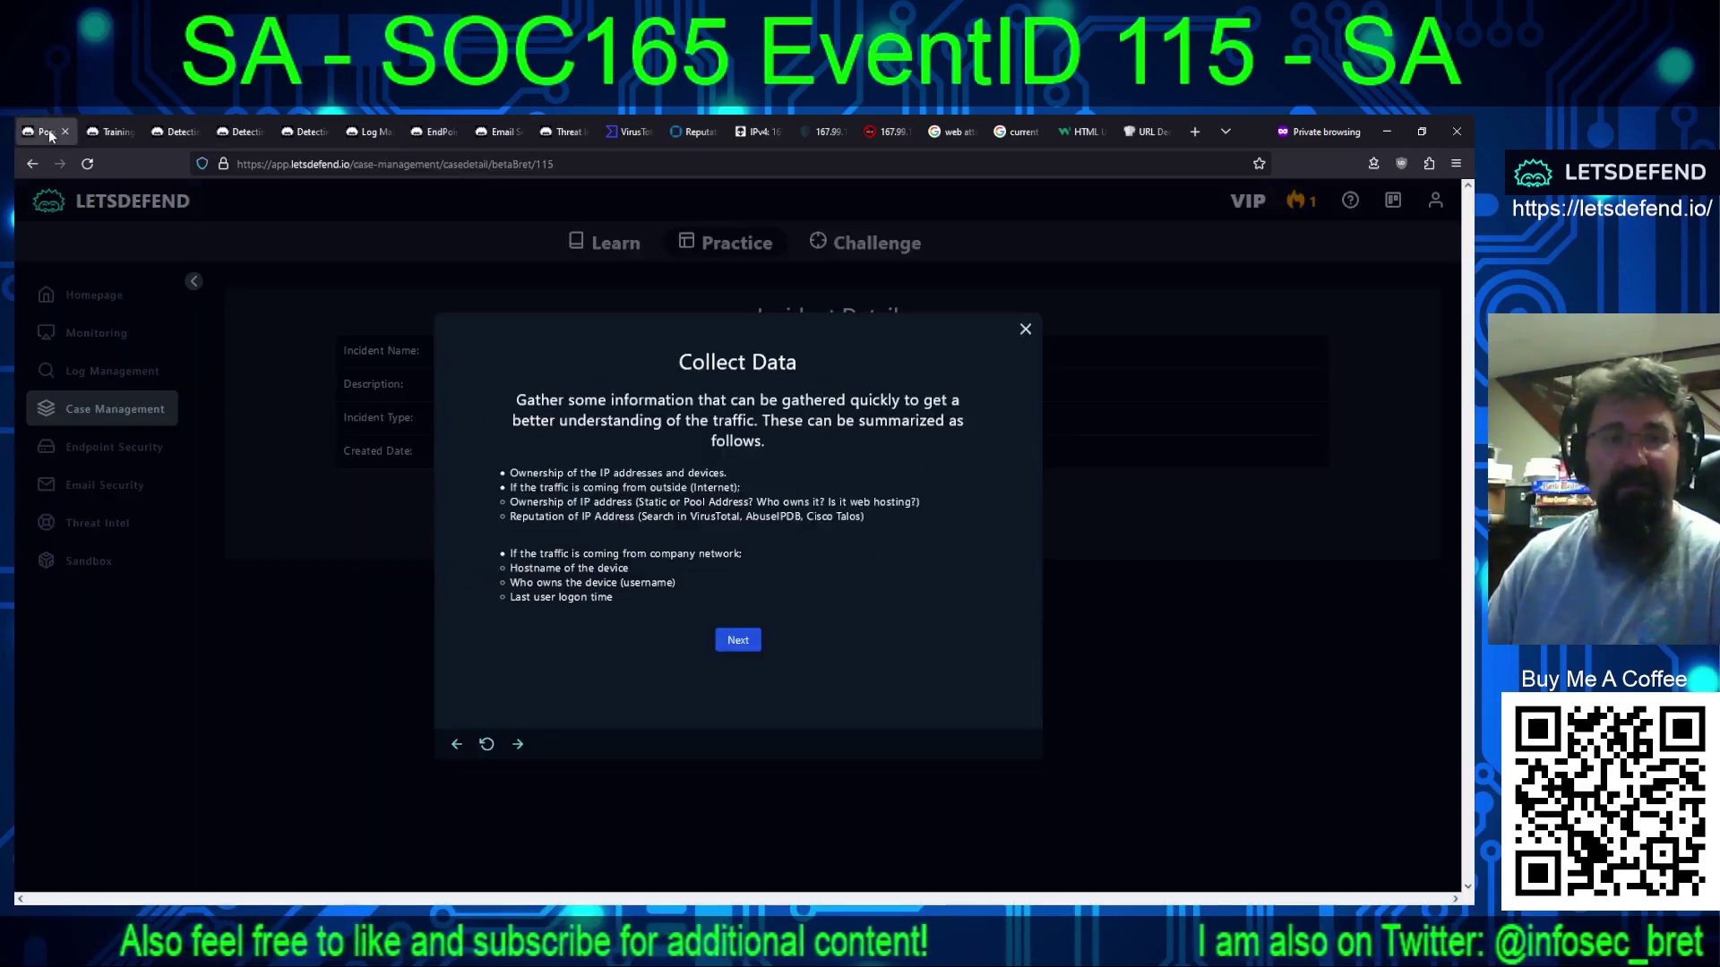
pyautogui.click(714, 637)
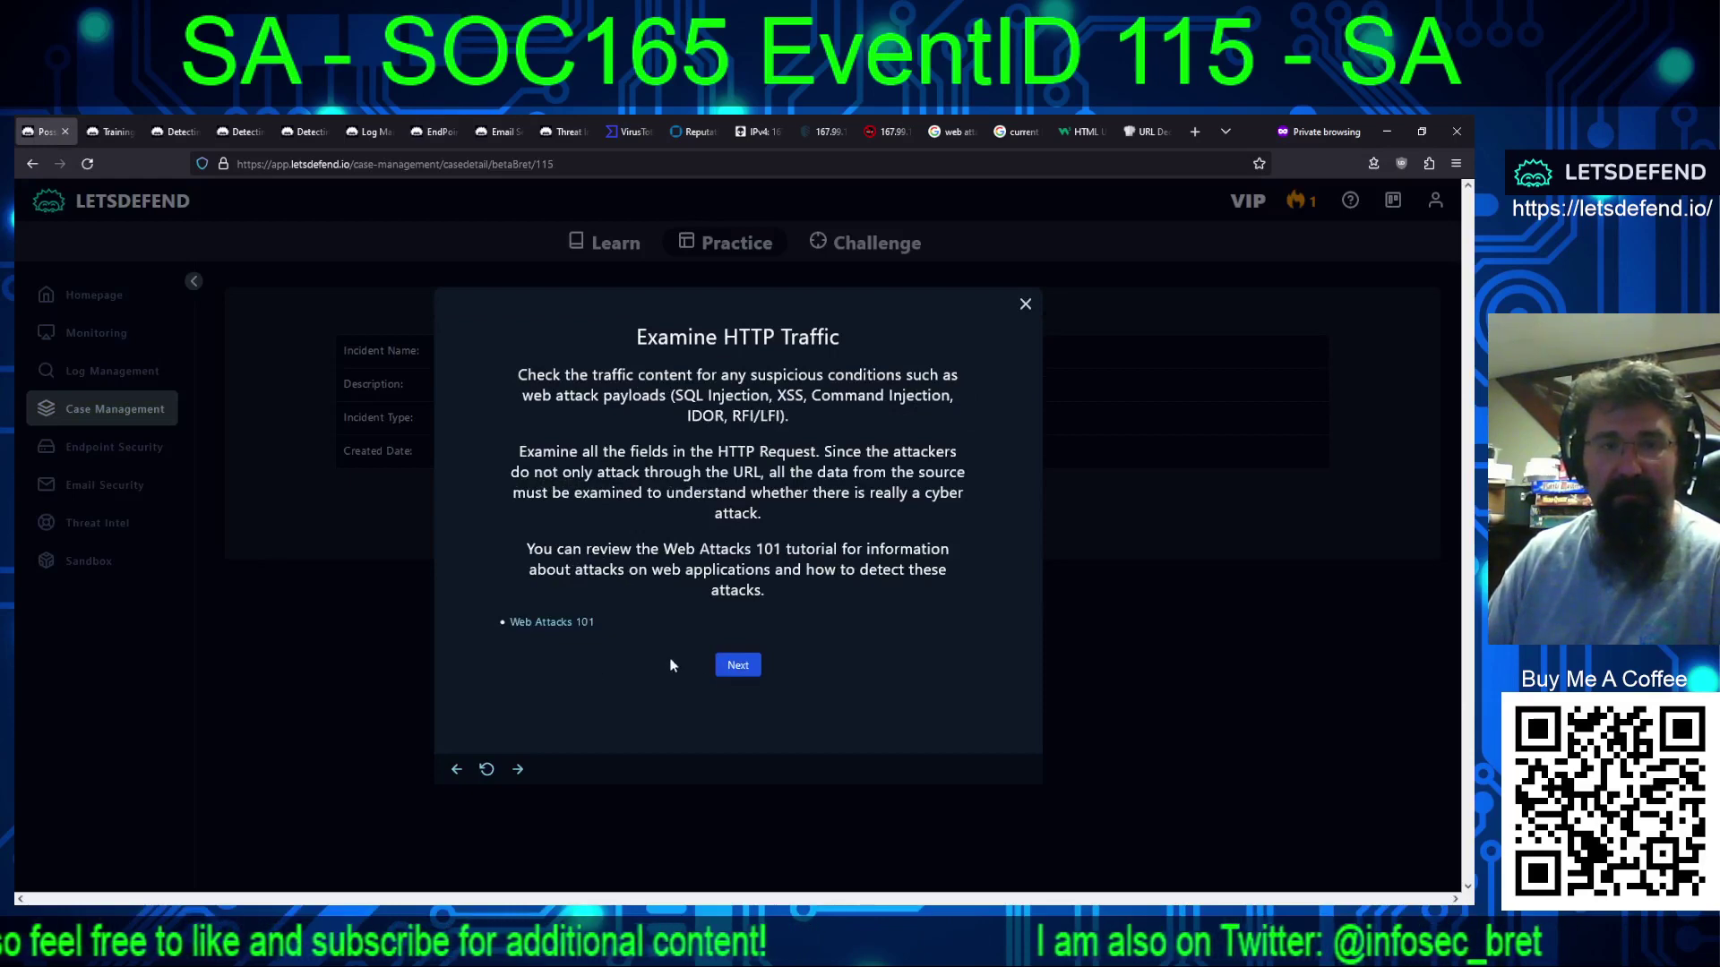
pyautogui.click(738, 665)
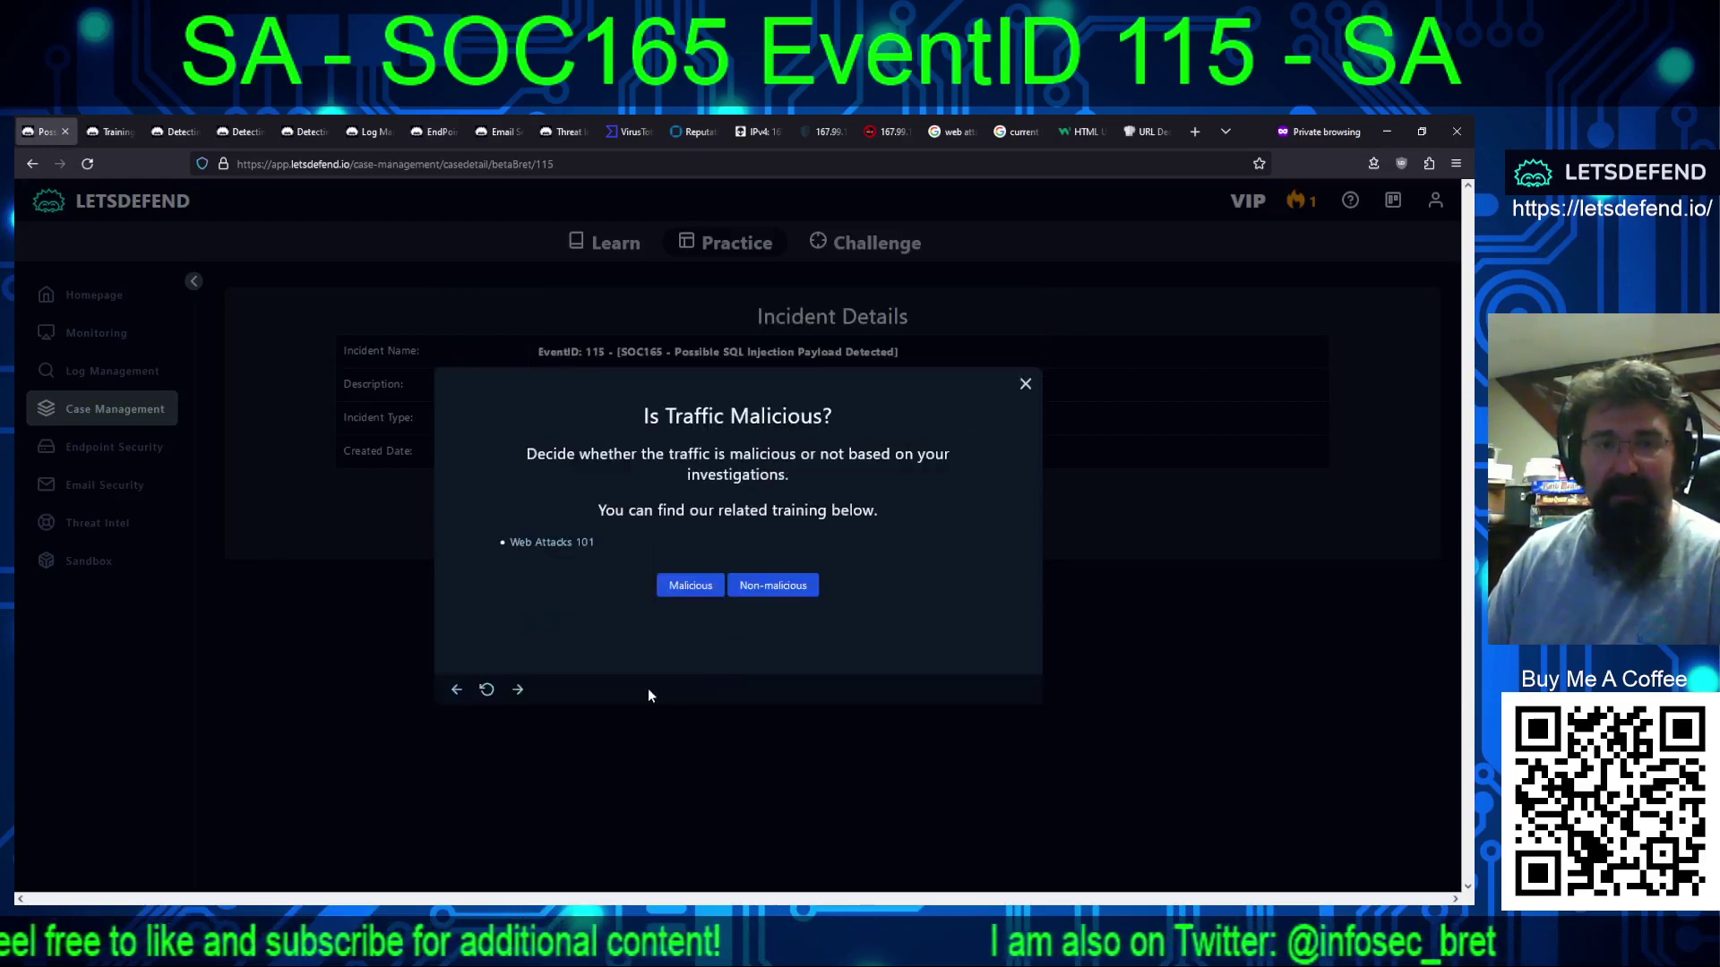
pyautogui.click(688, 584)
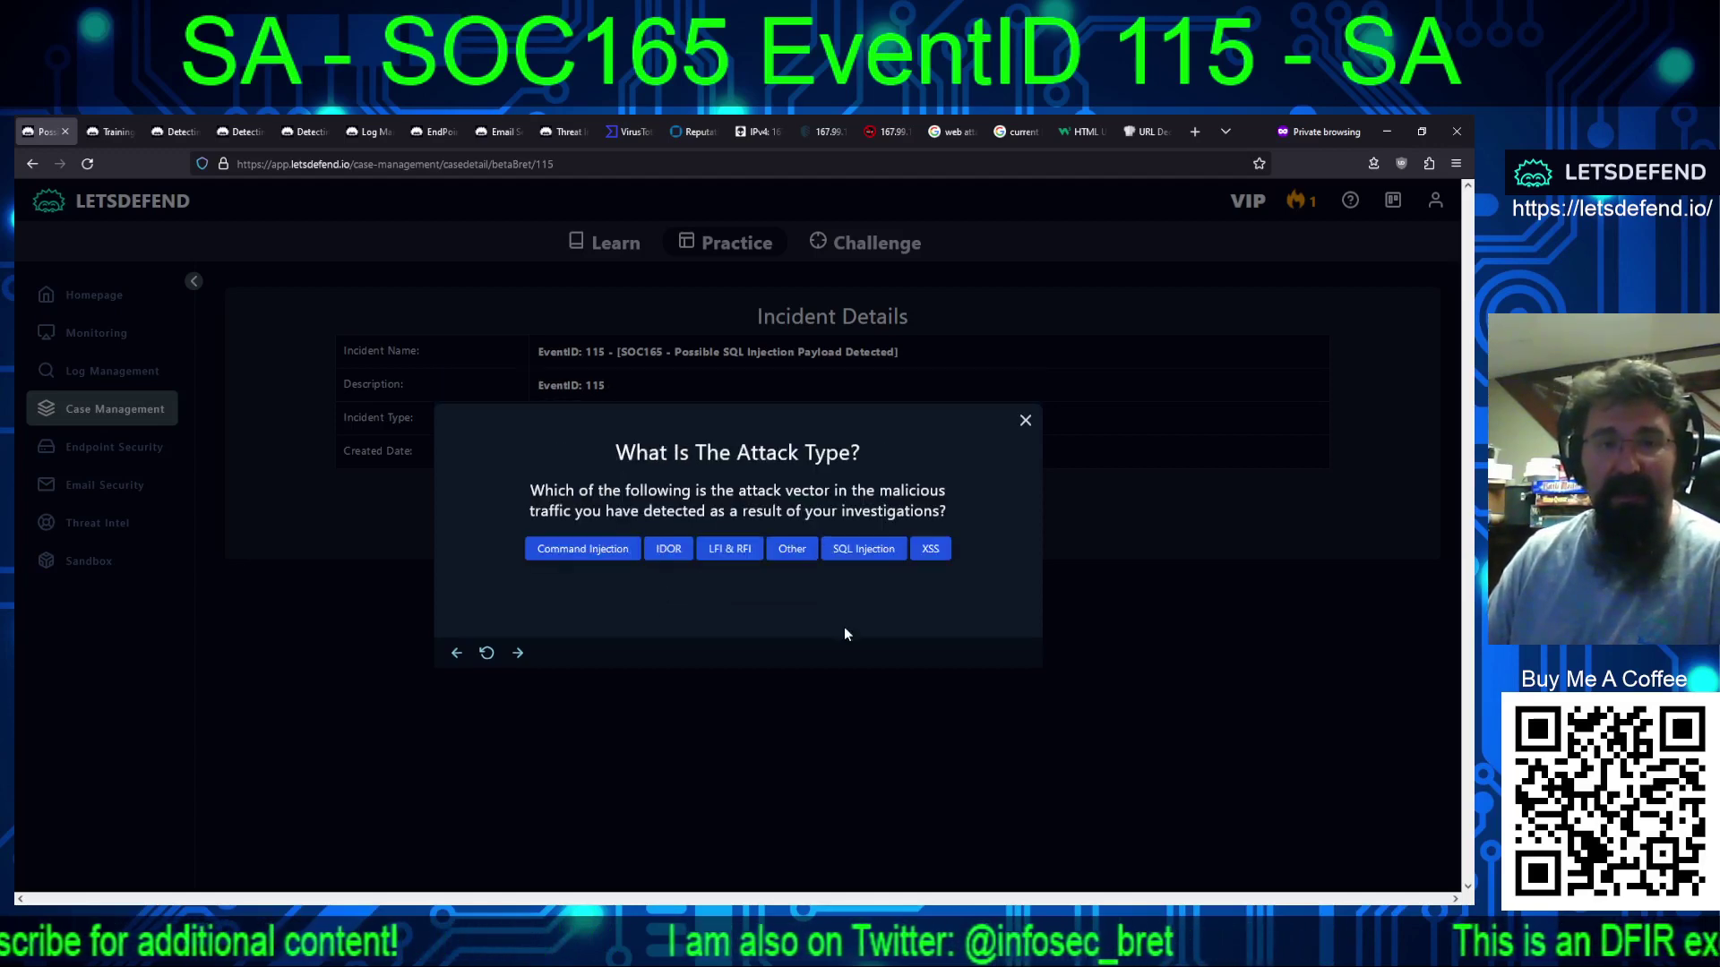
pyautogui.click(860, 556)
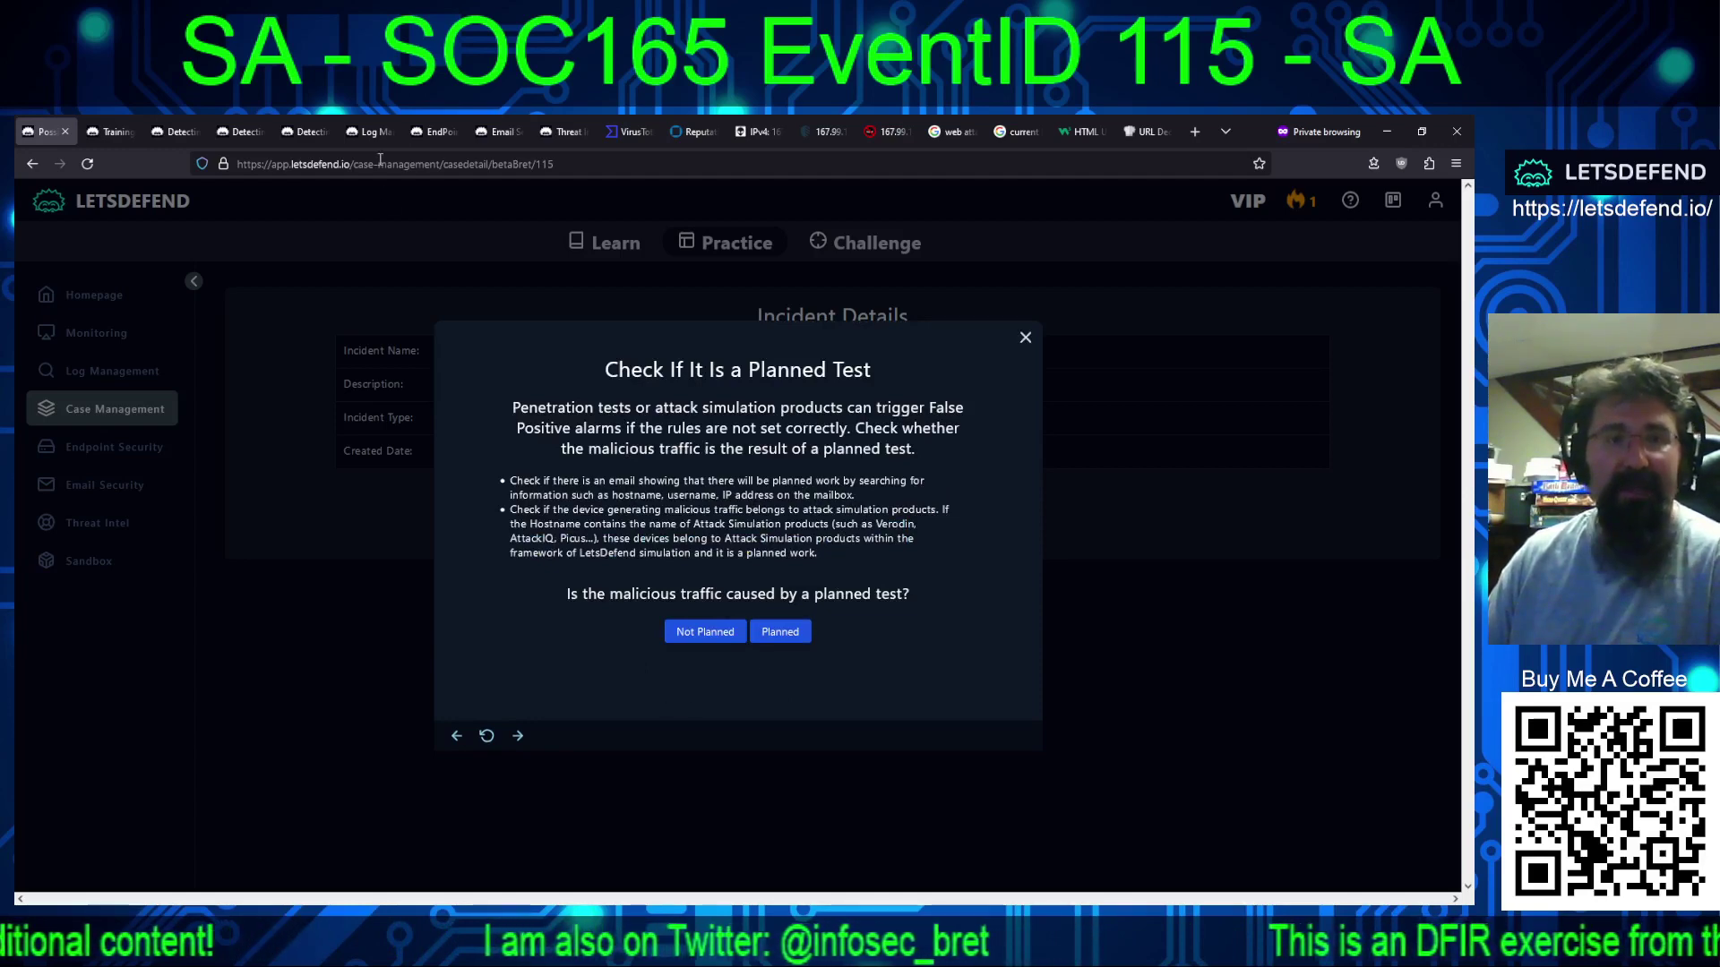
# Step: Browse the Email Security mailbox by date for any message announcing a planned test around the alert date
pyautogui.click(435, 132)
pyautogui.click(495, 132)
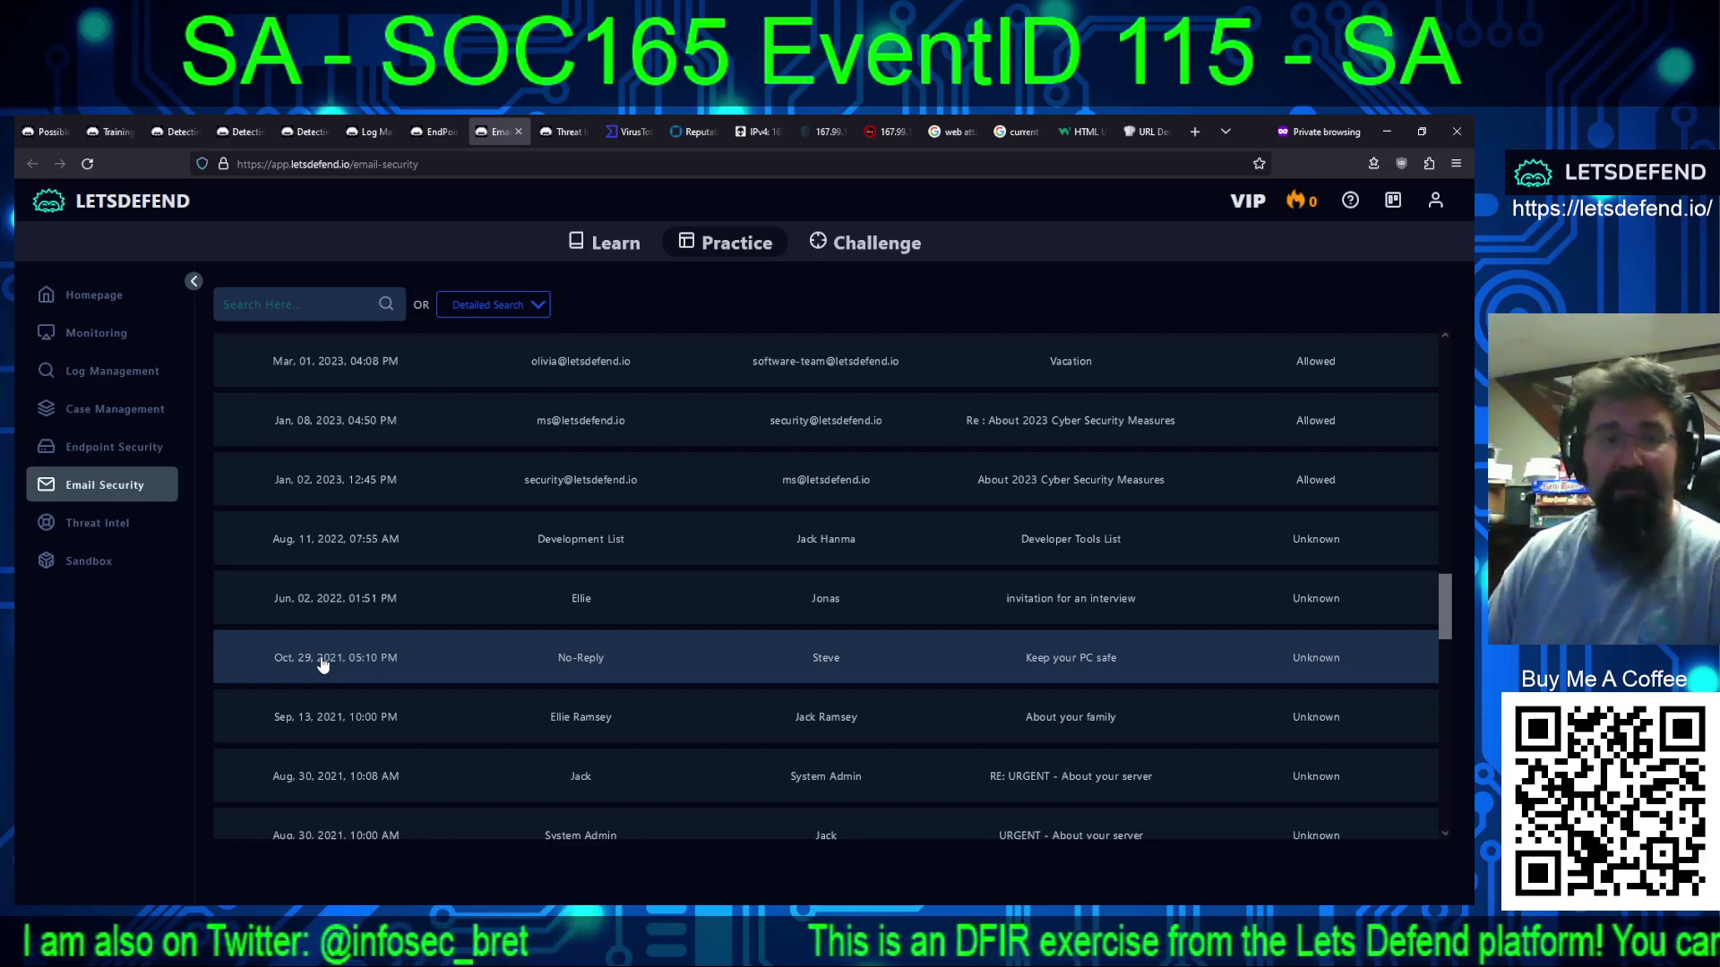
pyautogui.scroll(1, 321, 665)
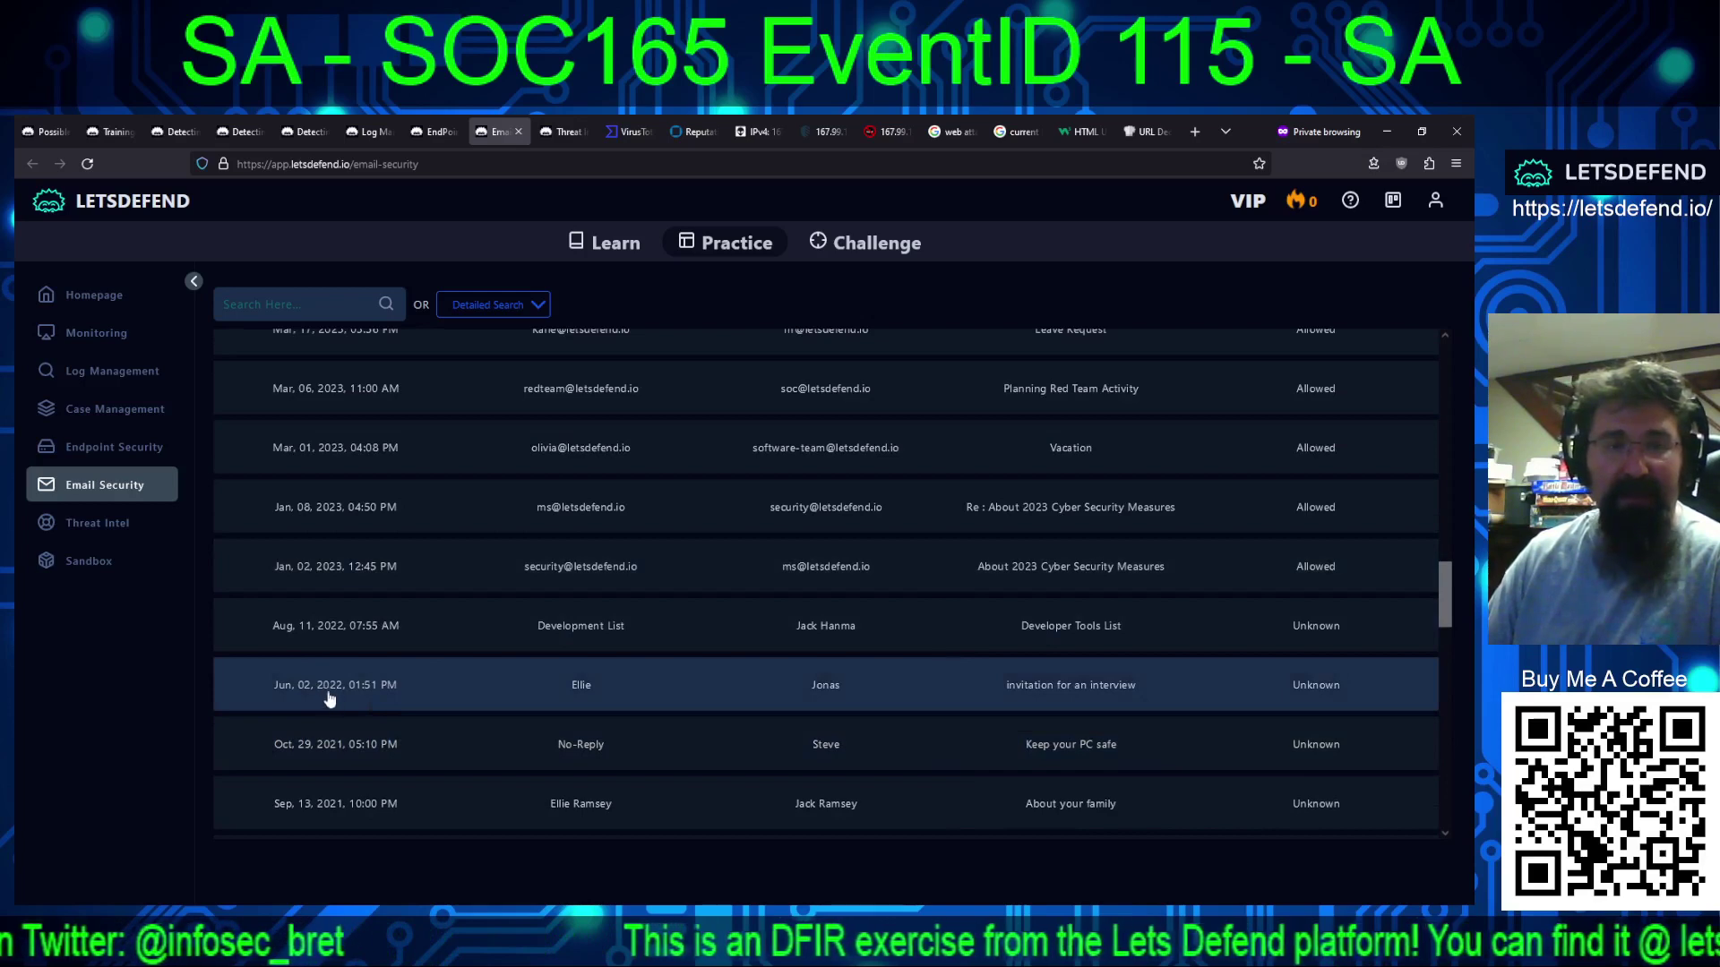
pyautogui.scroll(10, 335, 672)
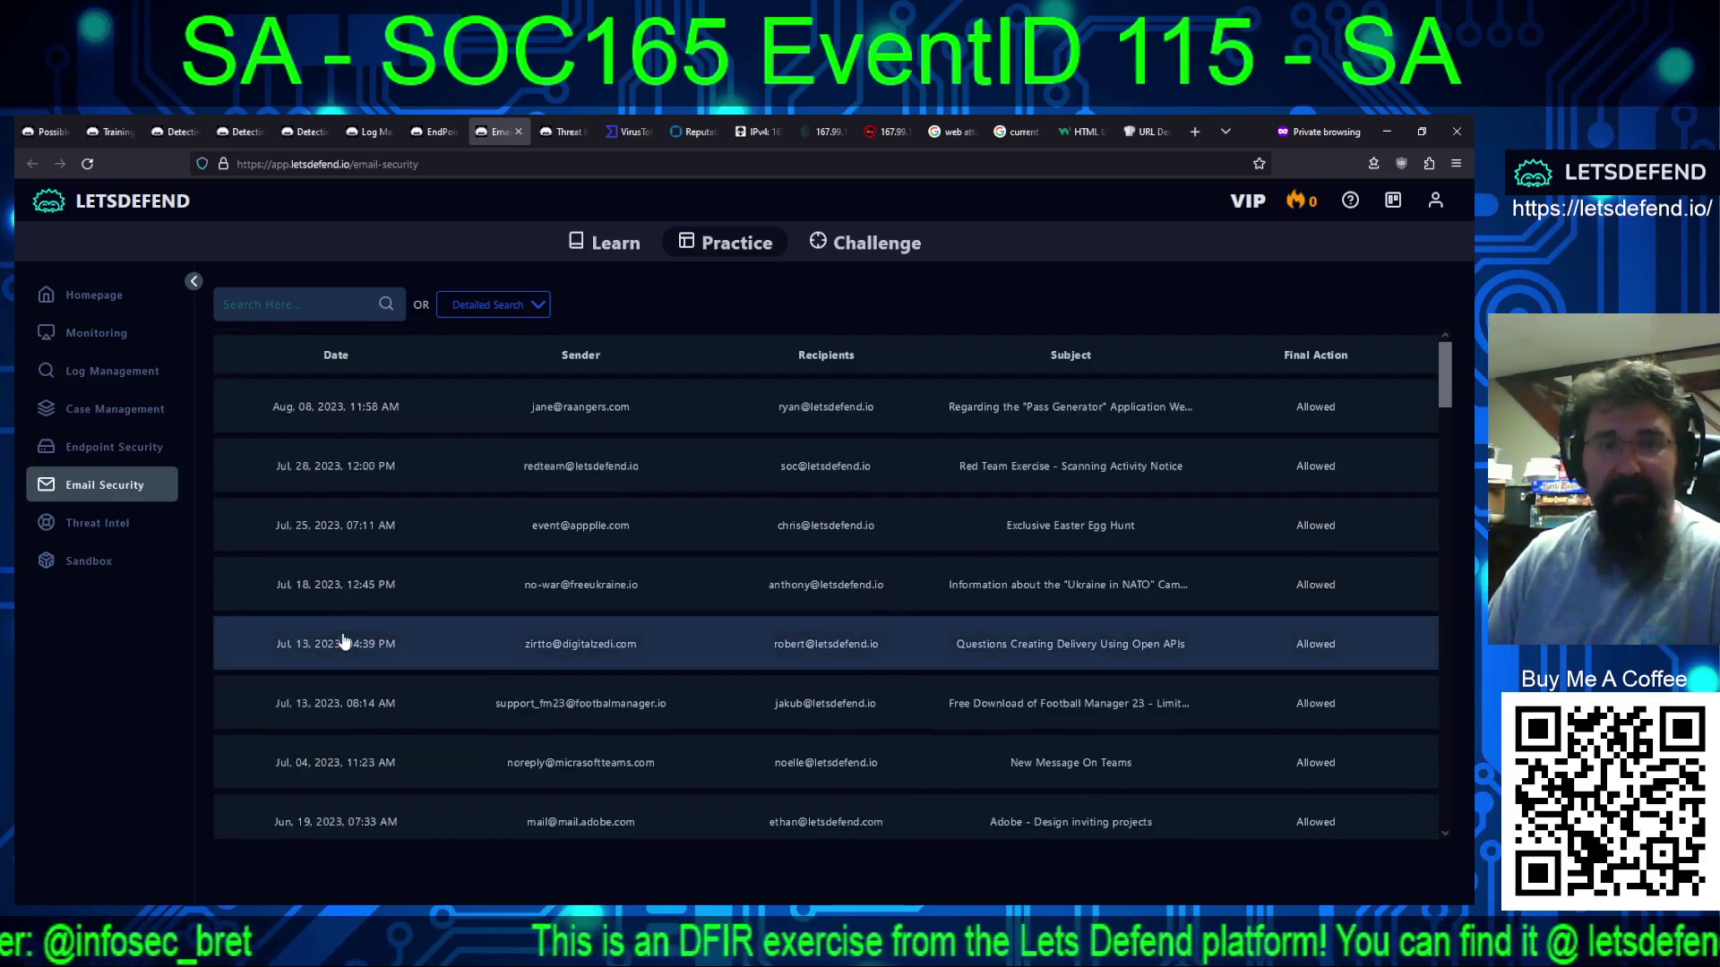
# Step: Set the mailbox's detailed search date range to 2022-01-01 through 2022-03-31
pyautogui.click(483, 306)
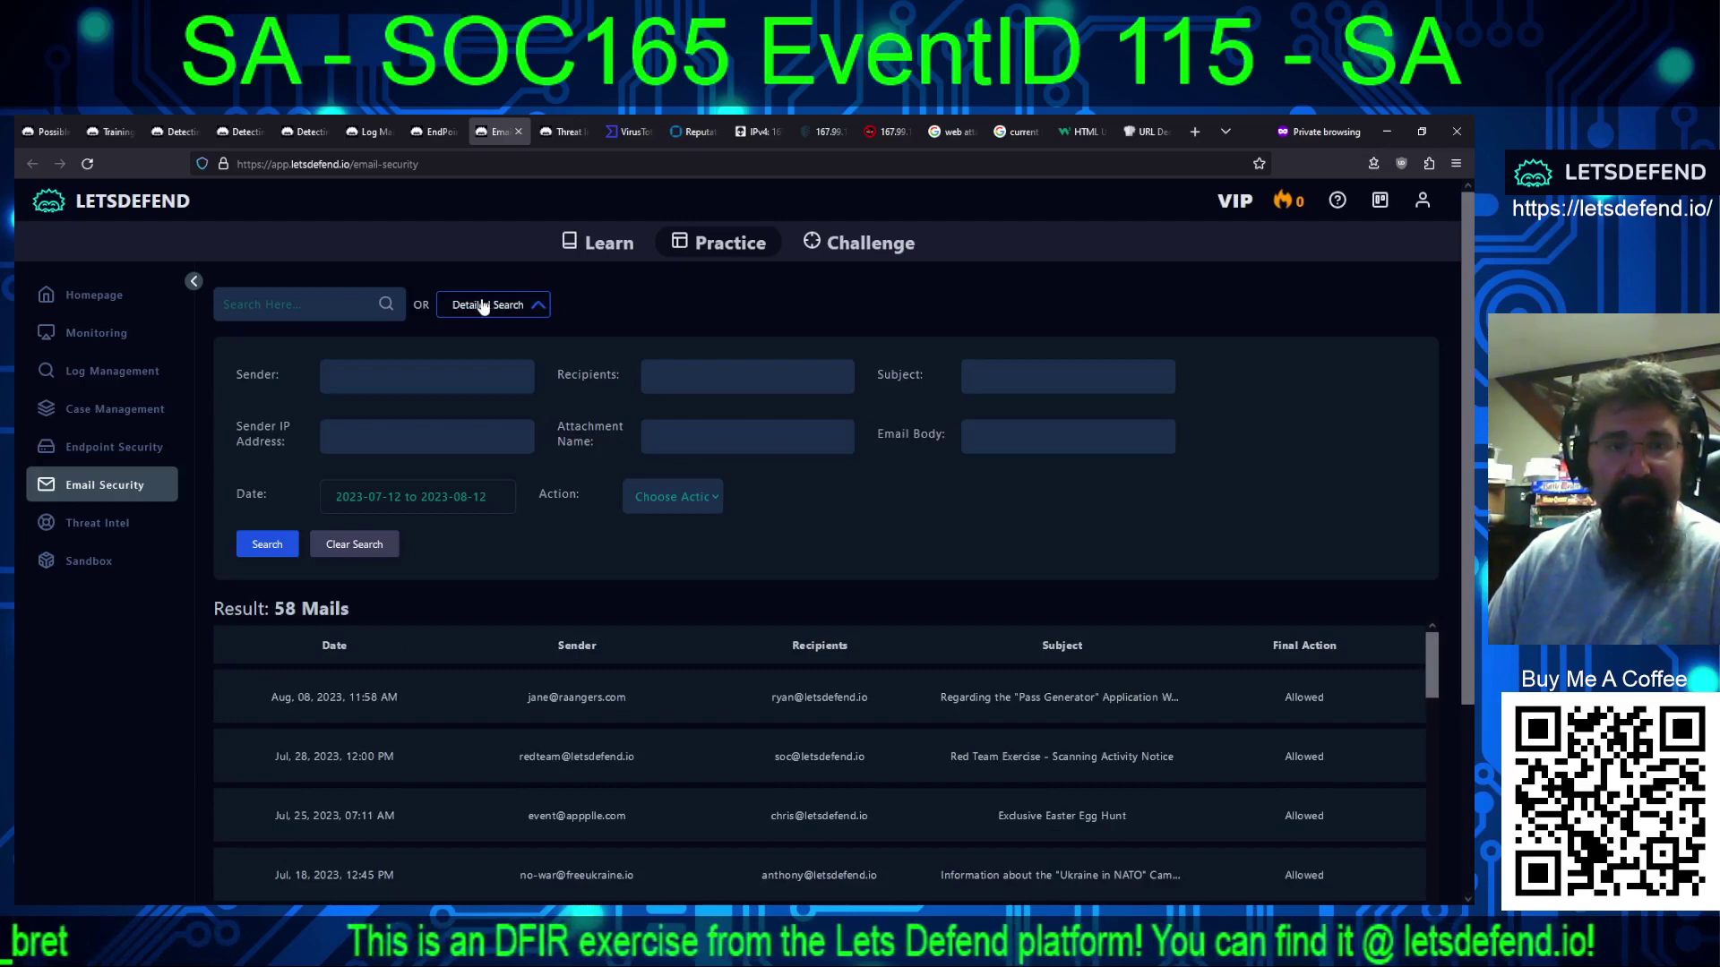
pyautogui.click(373, 513)
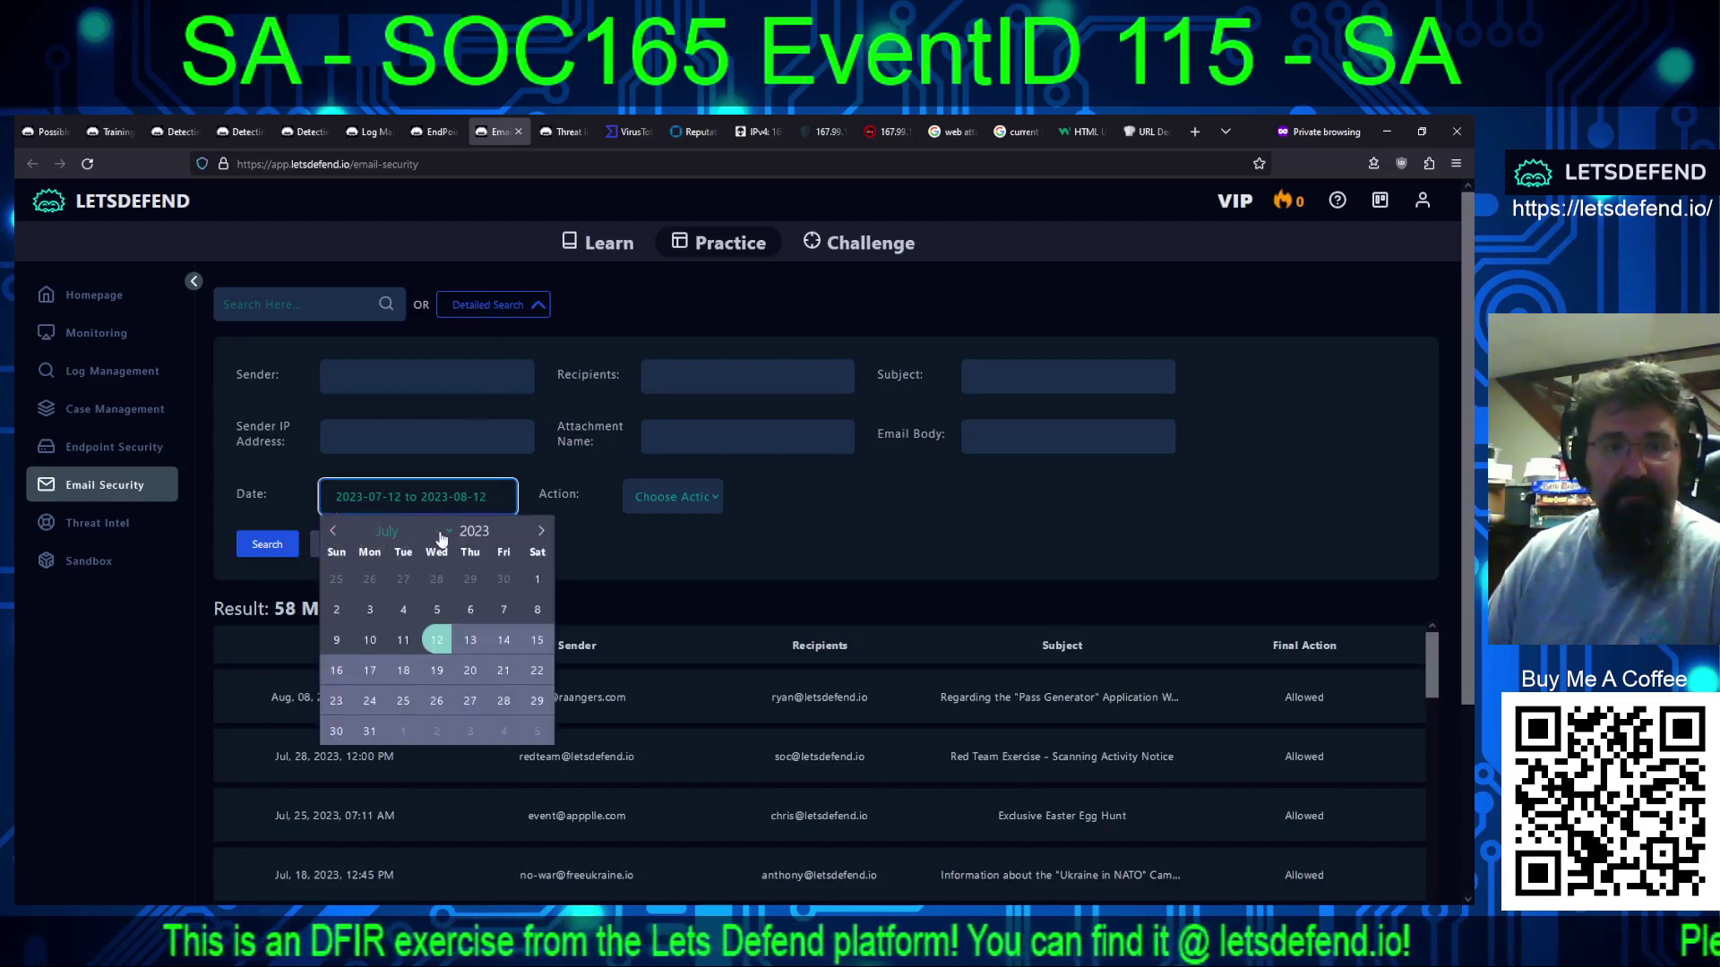
pyautogui.click(496, 535)
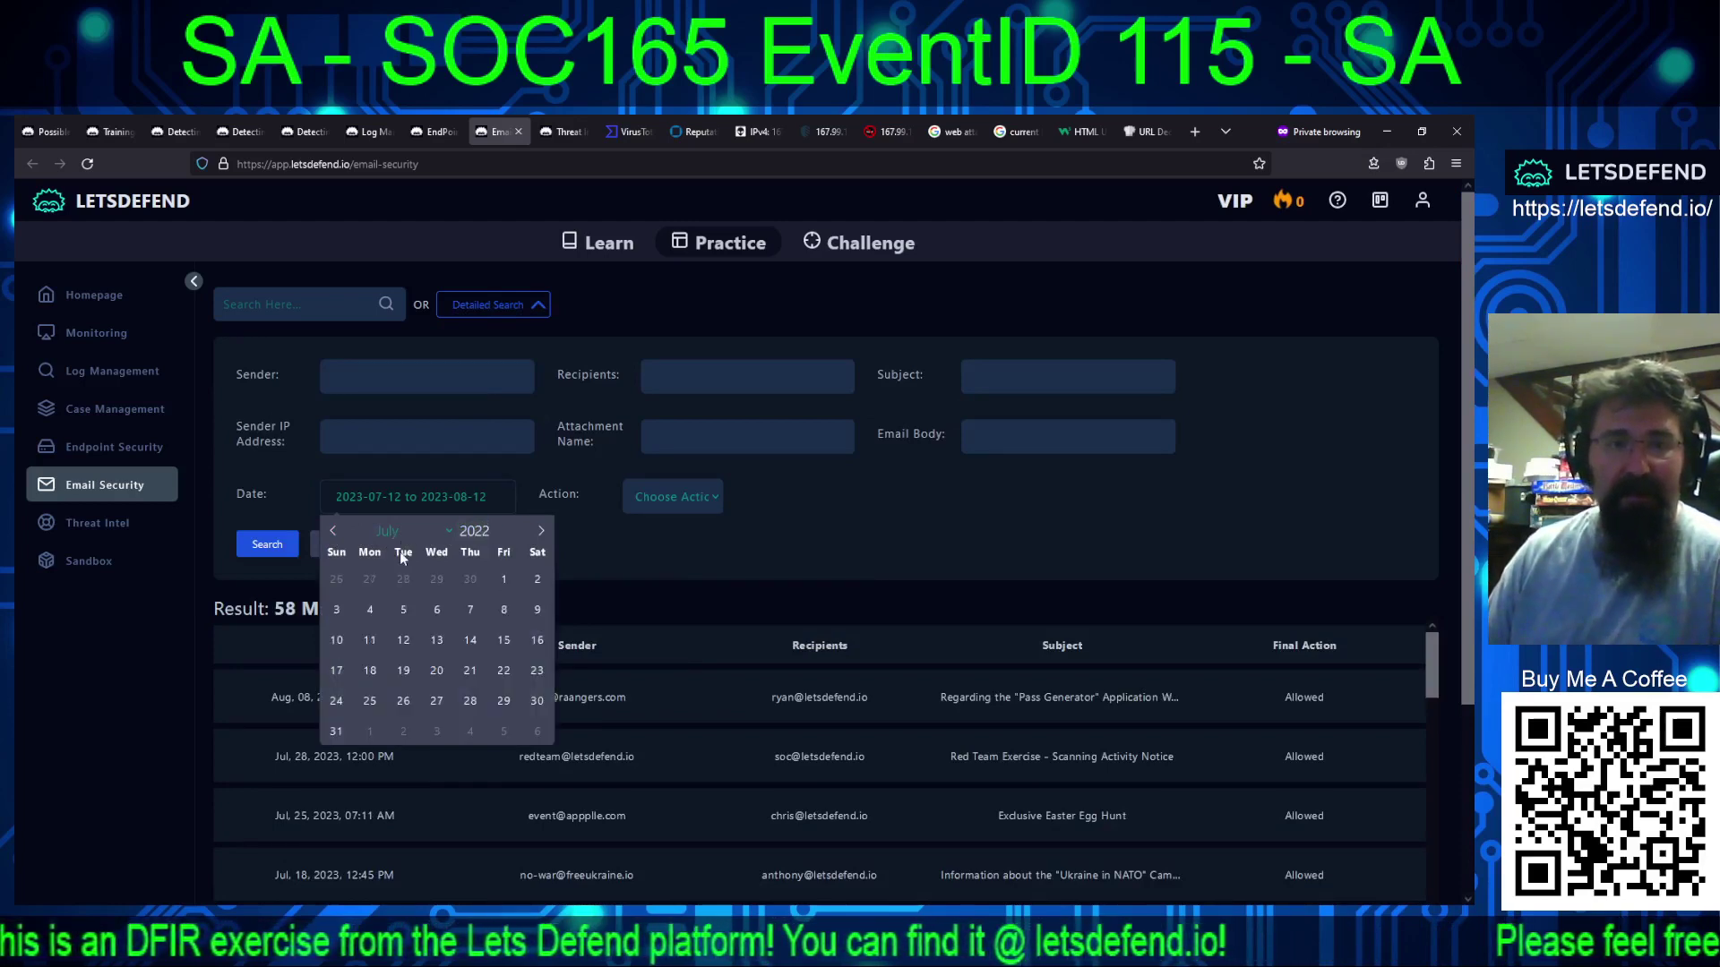
pyautogui.scroll(5, 400, 589)
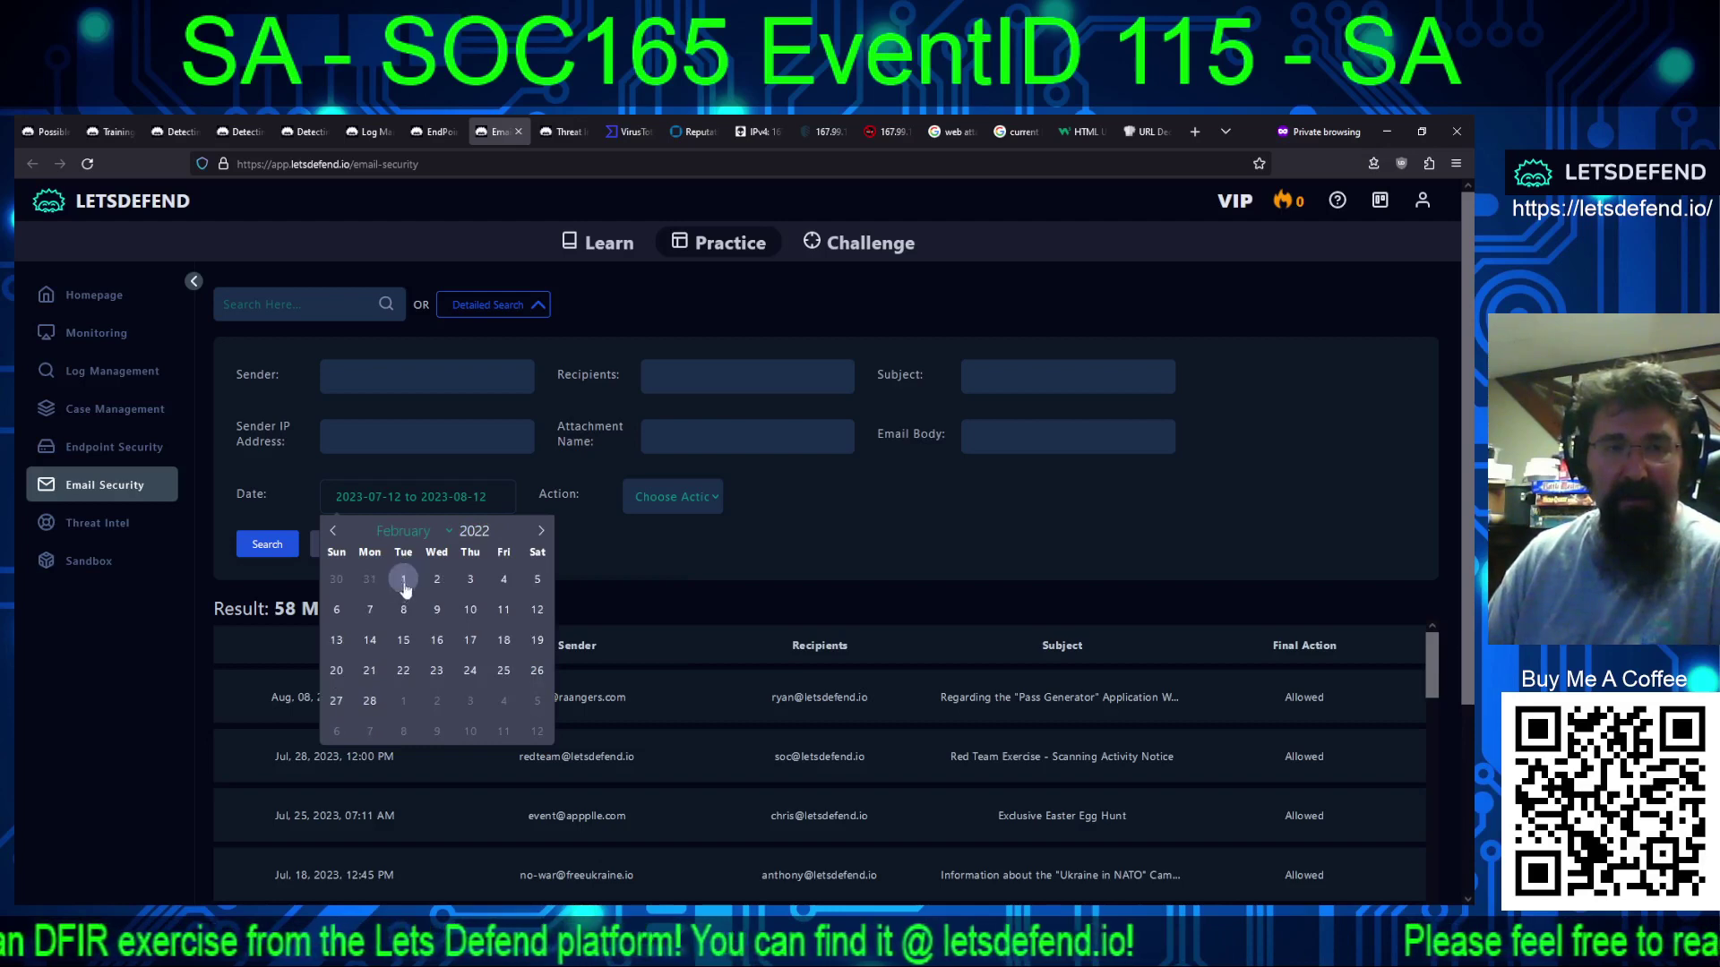
pyautogui.click(400, 509)
pyautogui.click(391, 511)
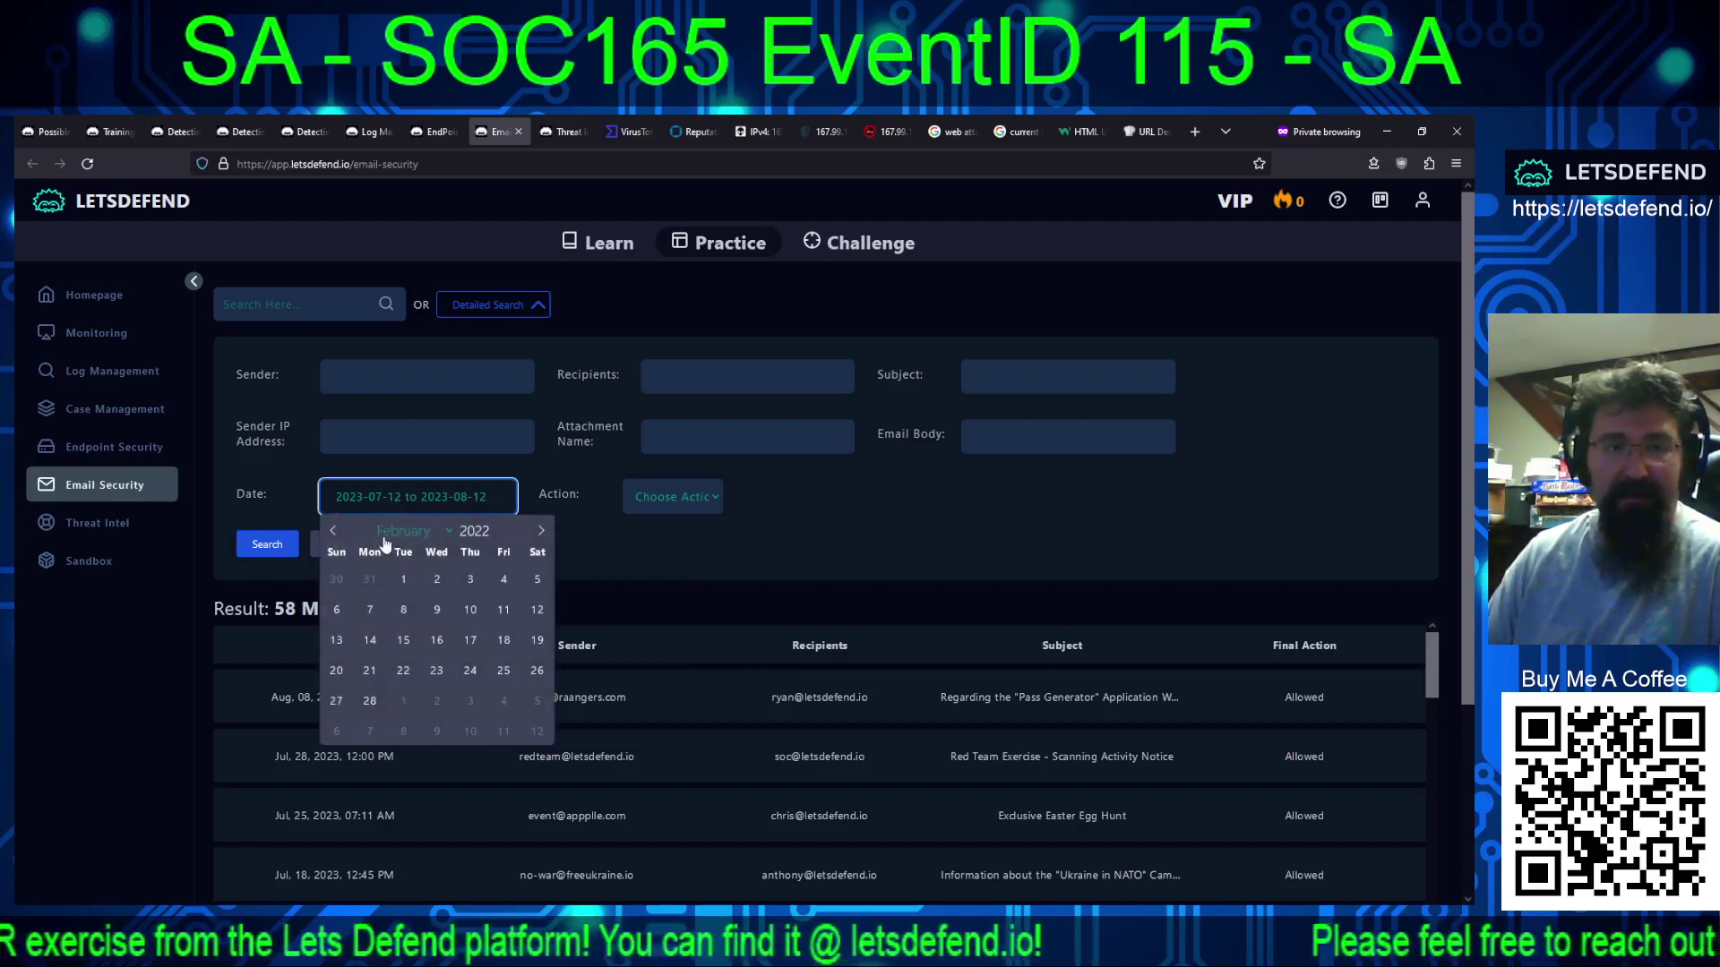
pyautogui.scroll(1, 394, 552)
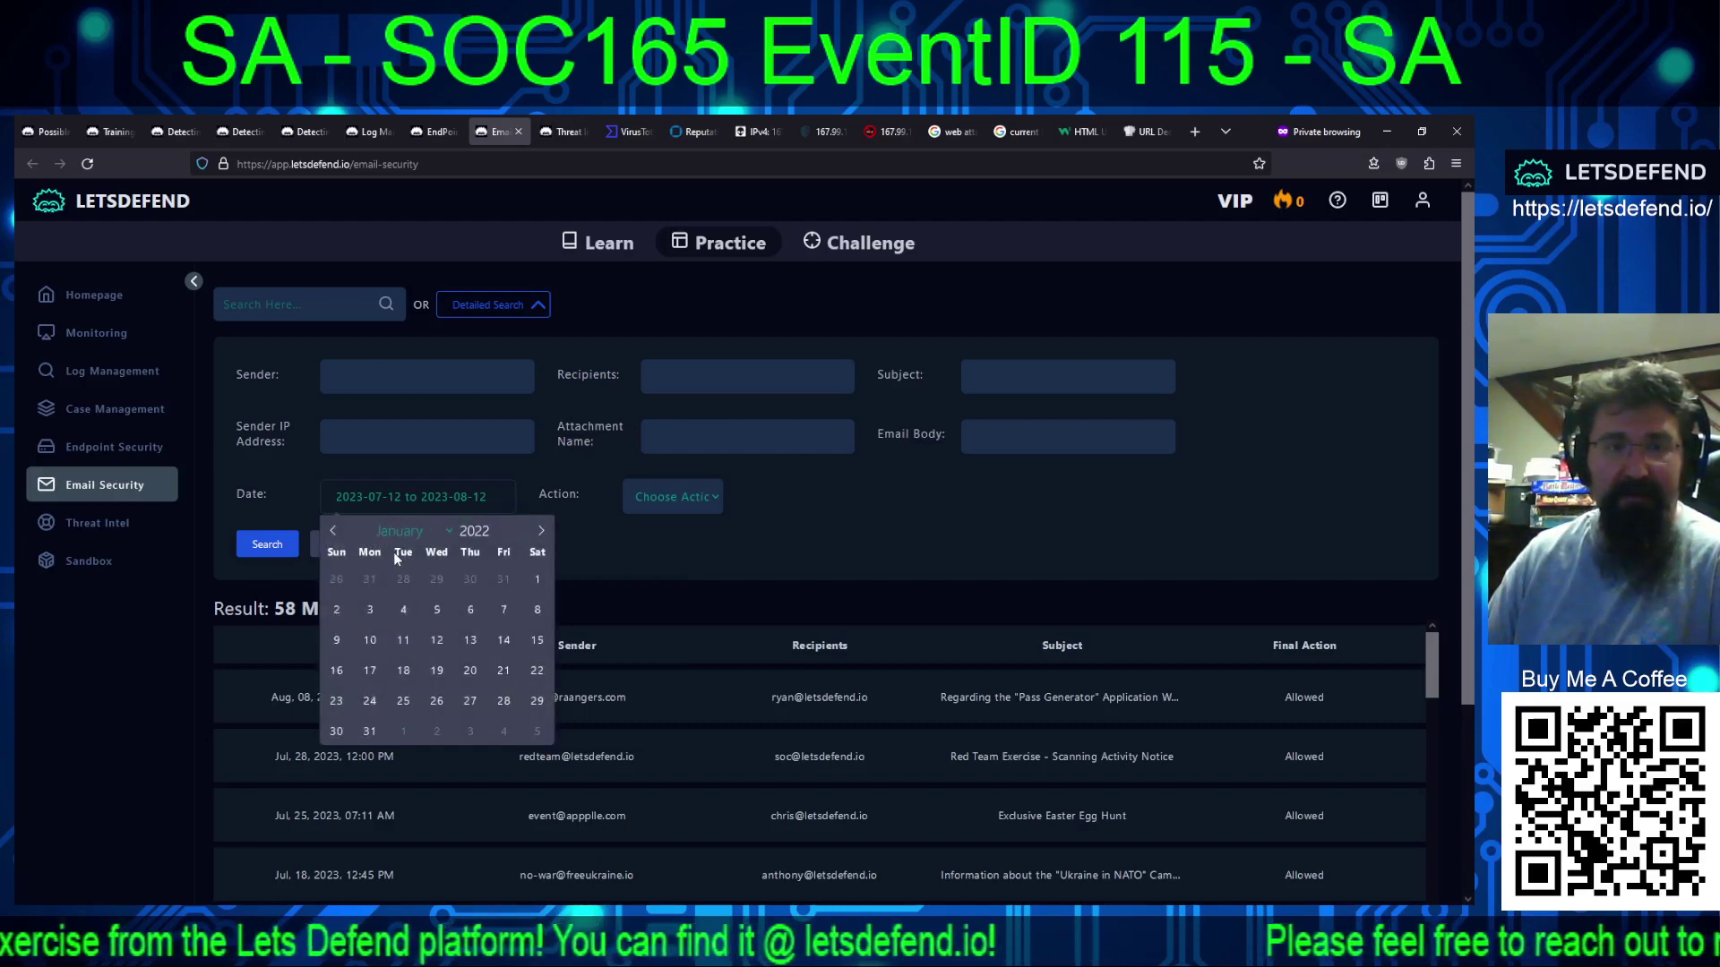
pyautogui.click(542, 580)
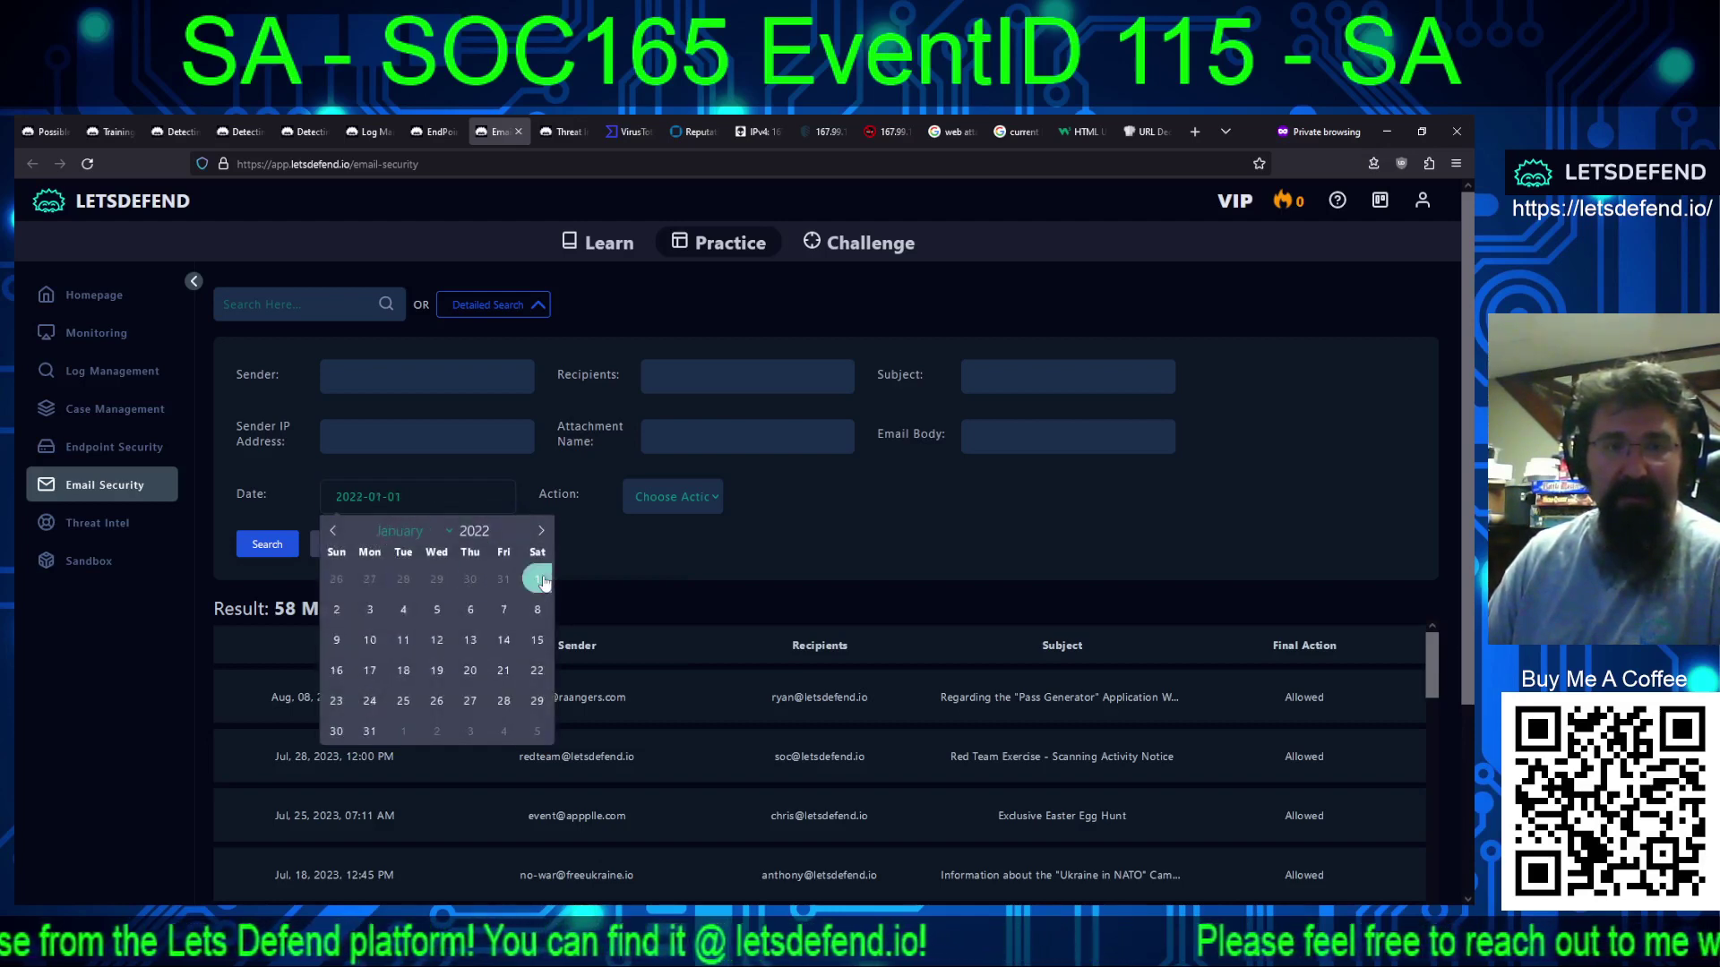
pyautogui.click(539, 532)
pyautogui.click(539, 533)
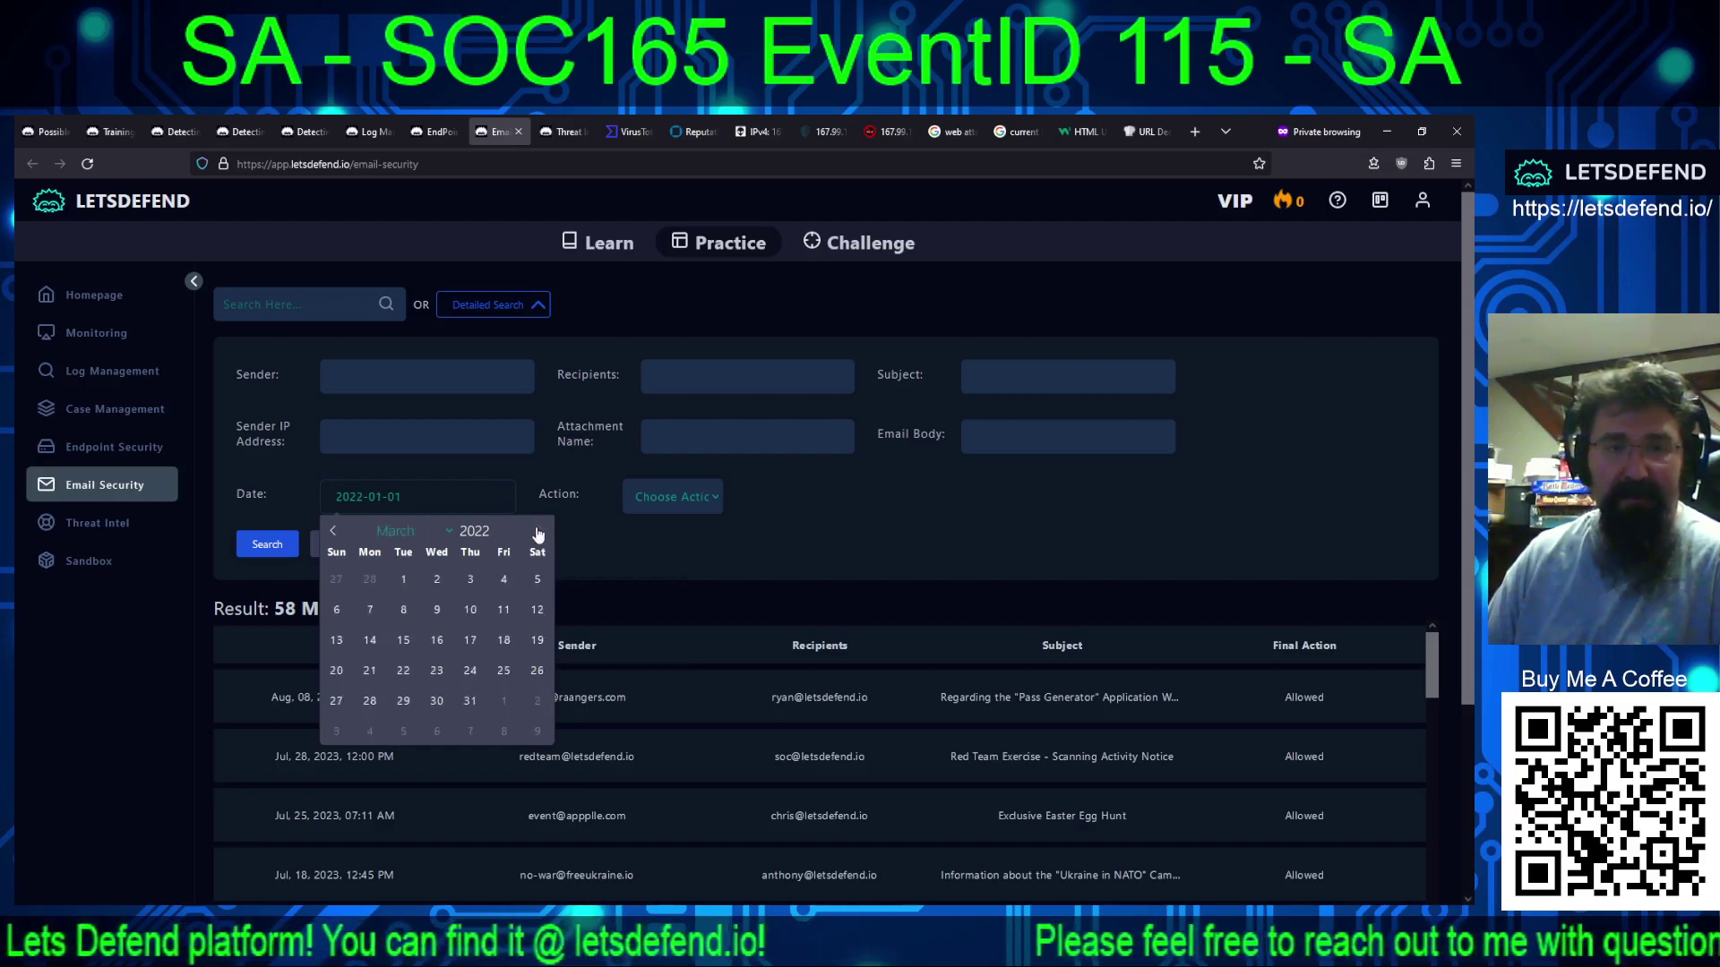
pyautogui.click(470, 700)
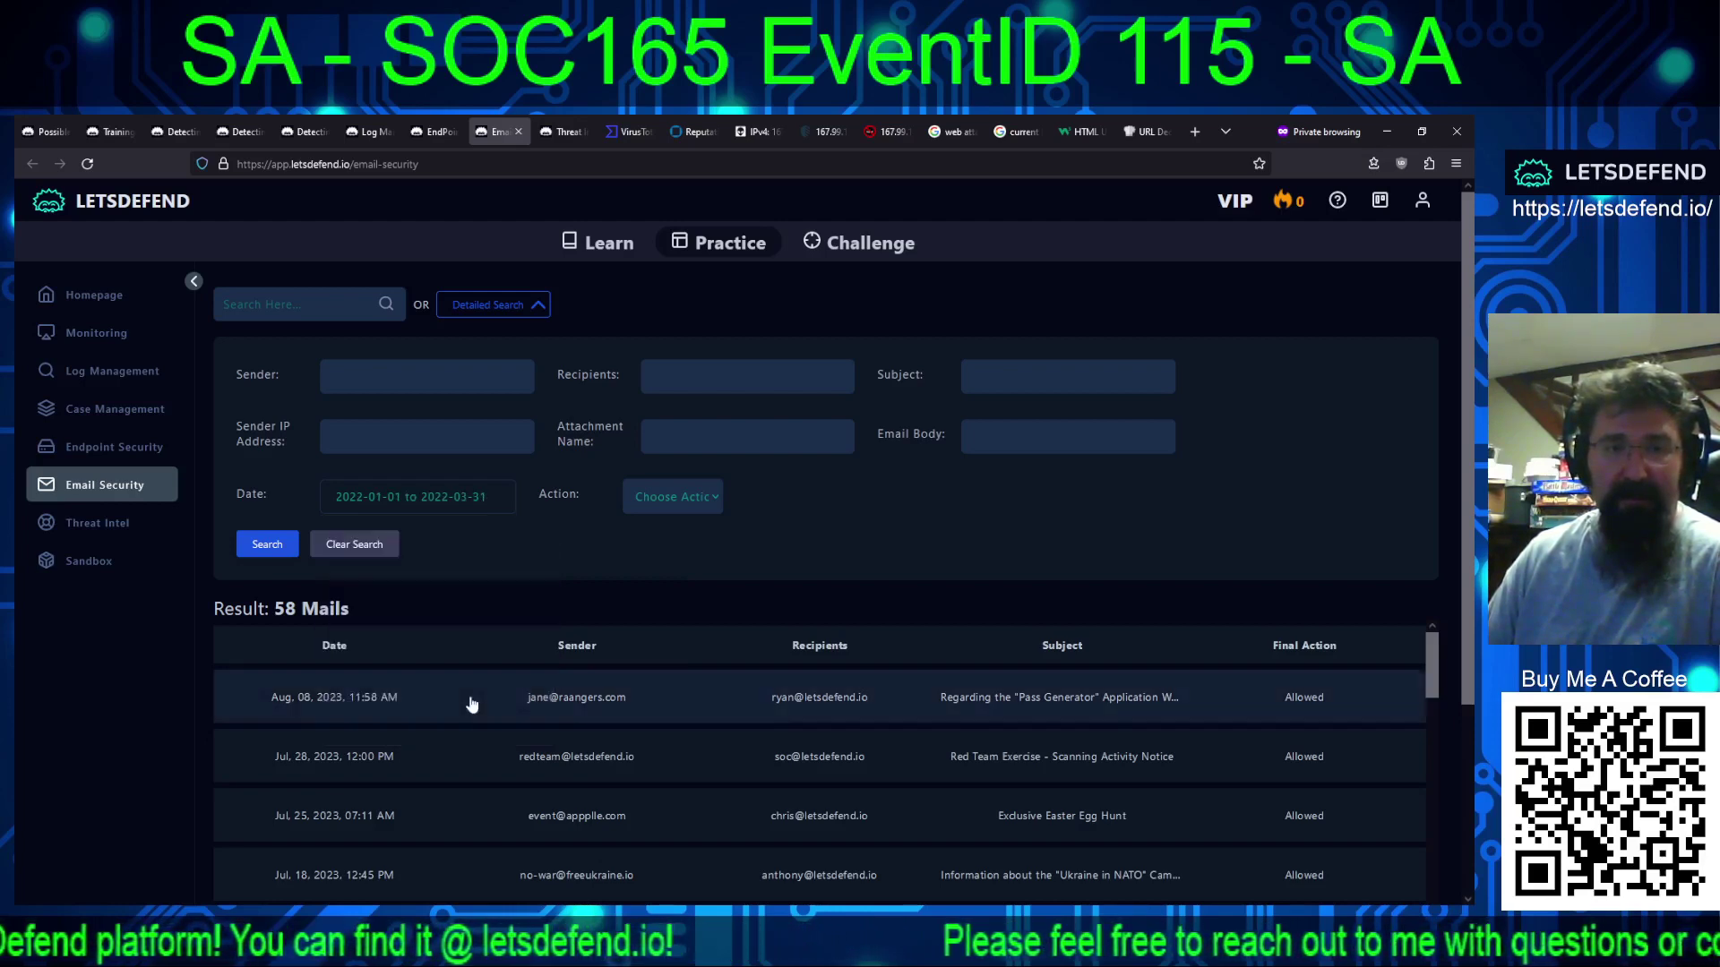
# Step: Run the mailbox search for the chosen date range and check the results for a planned test announcement
pyautogui.click(269, 546)
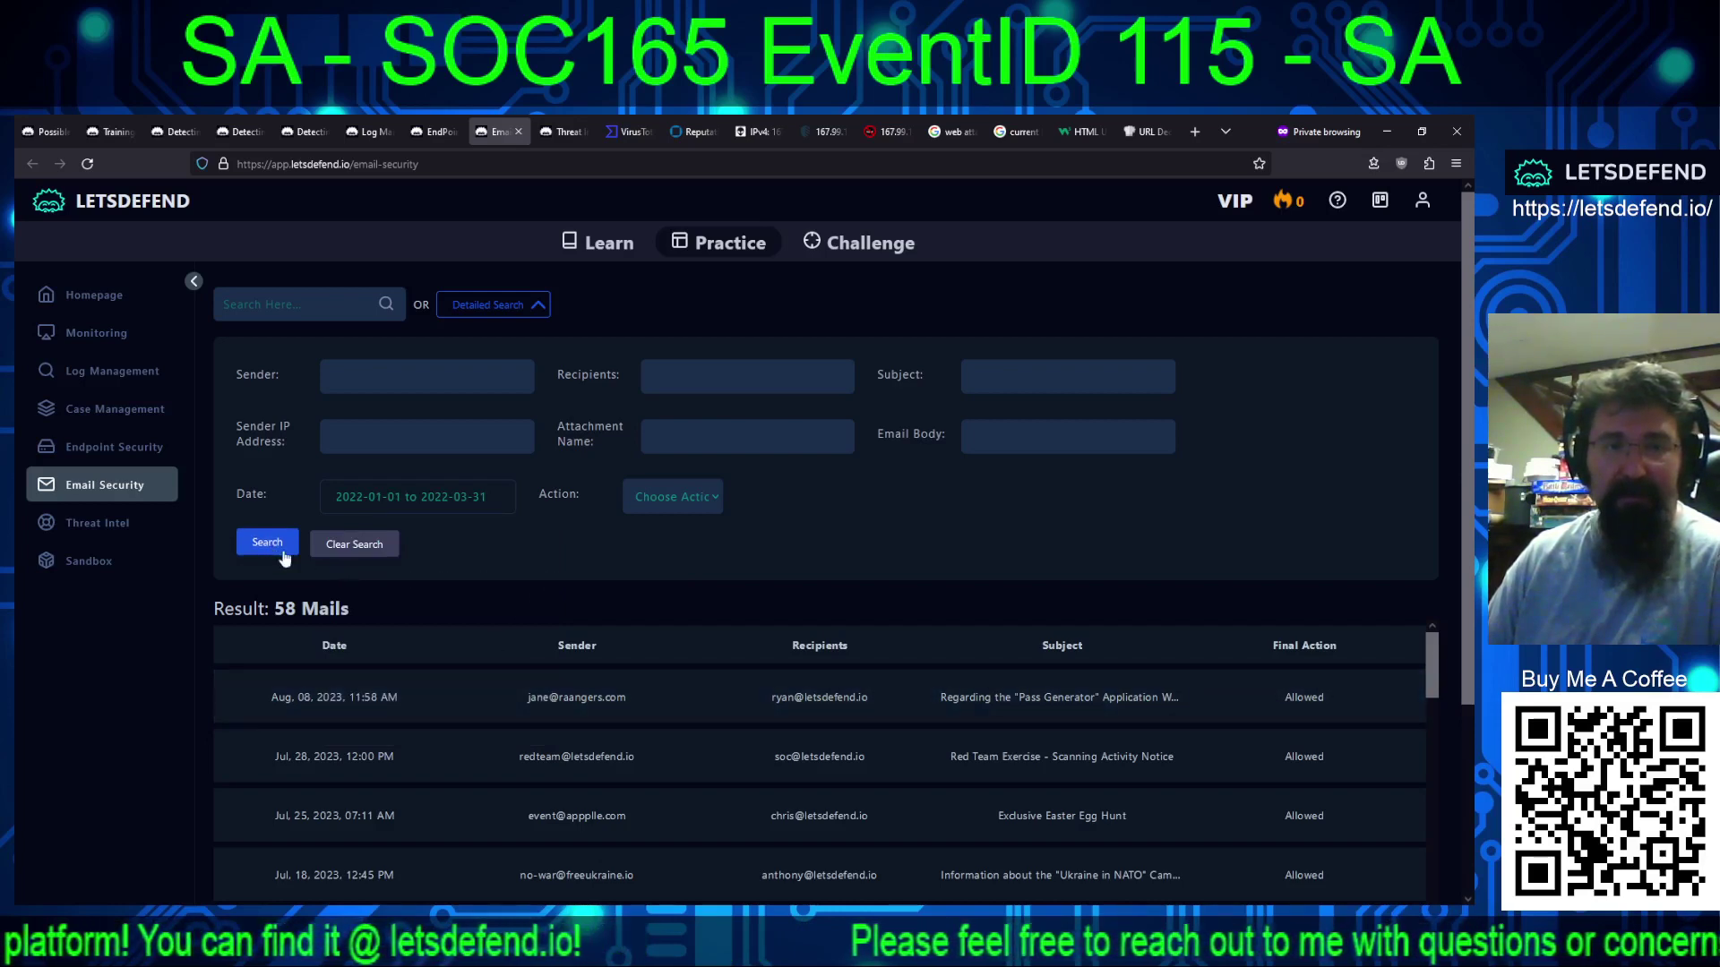
pyautogui.scroll(-3, 597, 616)
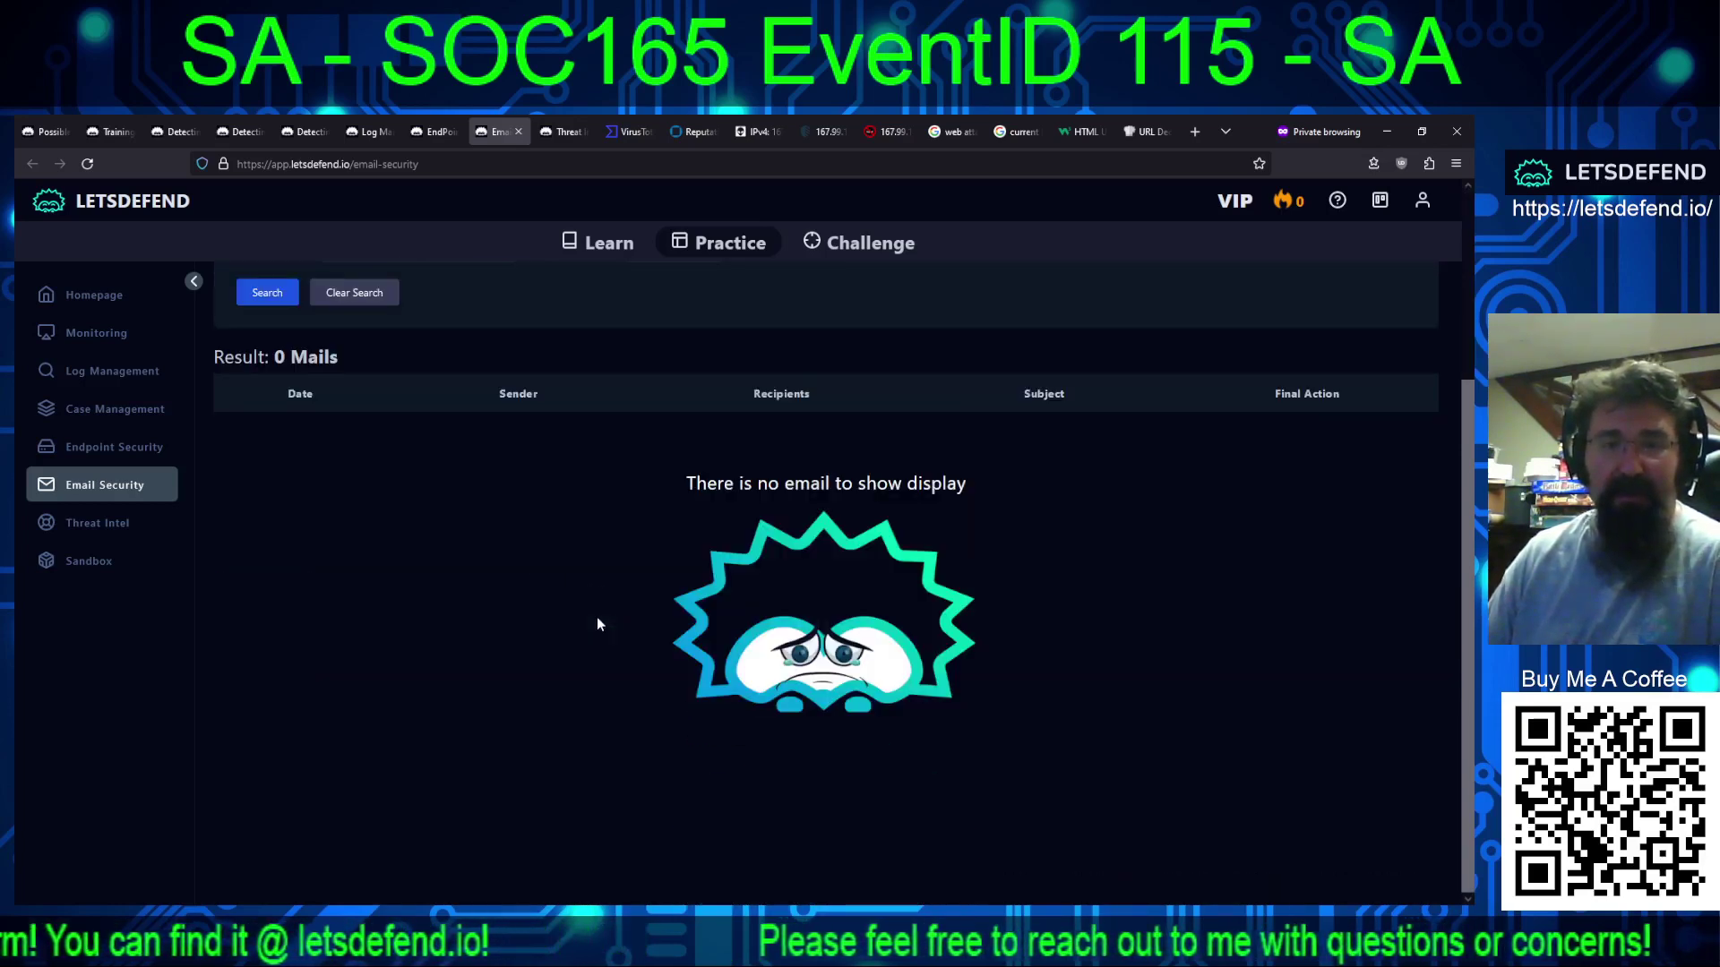
pyautogui.scroll(3, 567, 571)
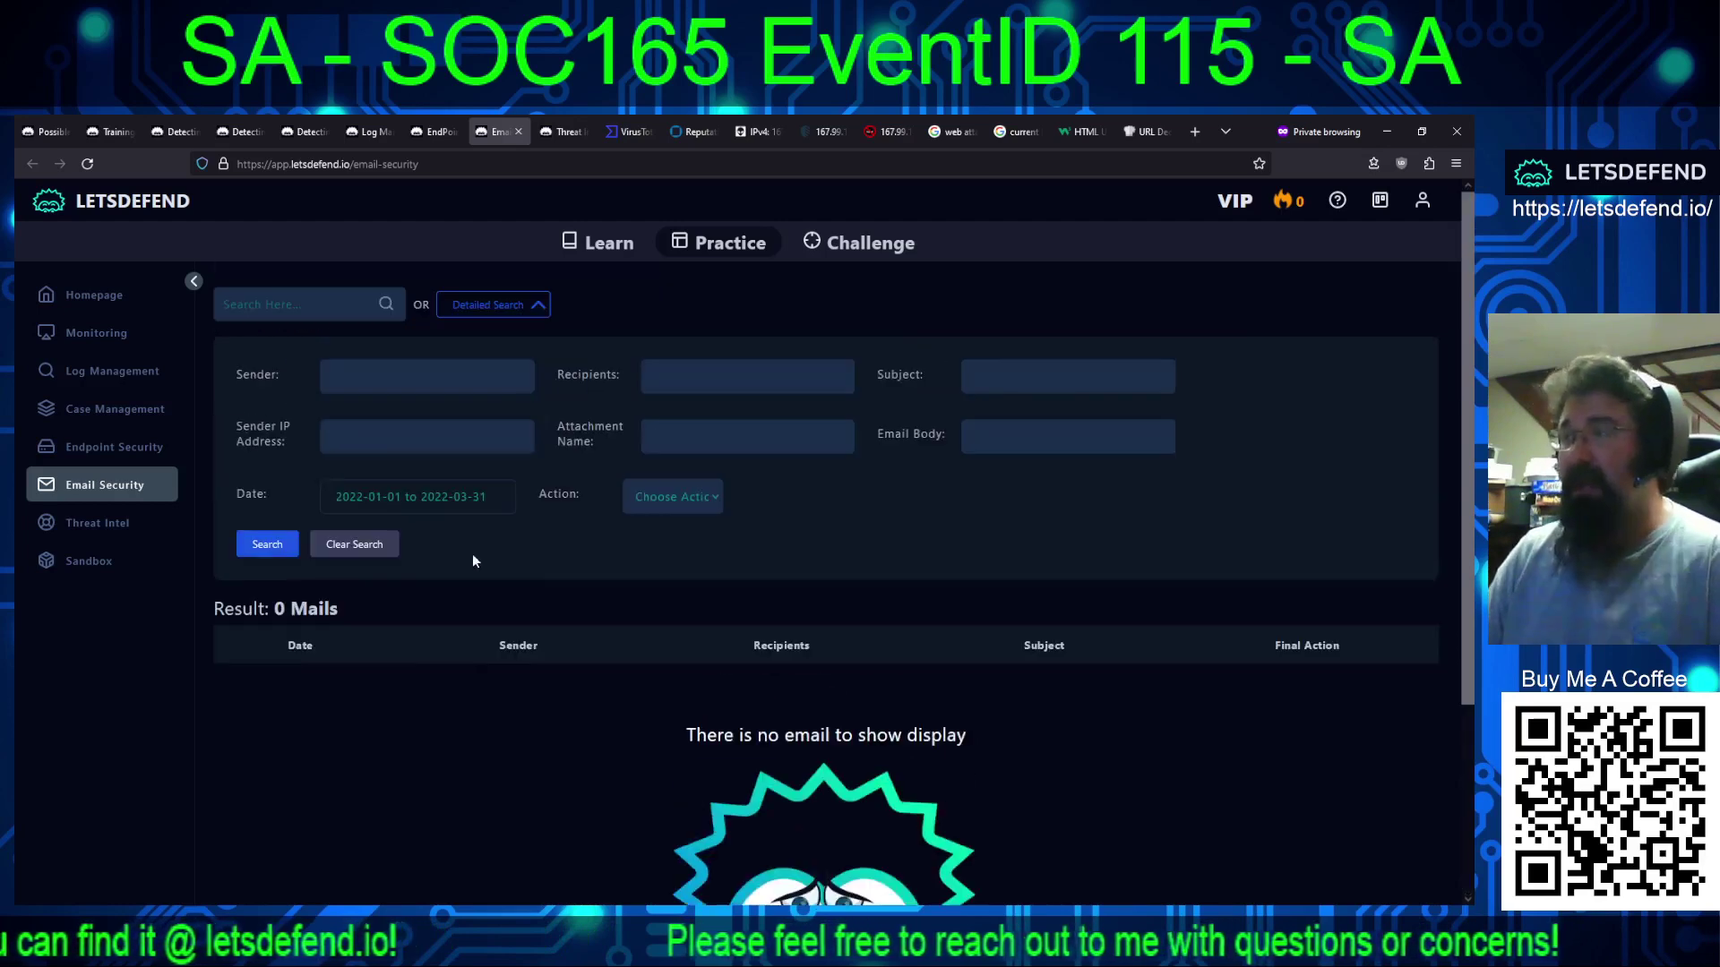
# Step: Answer the incident playbook with Not Planned, traffic direction Internet → Company Network, and No for whether the attack was successful
pyautogui.click(41, 132)
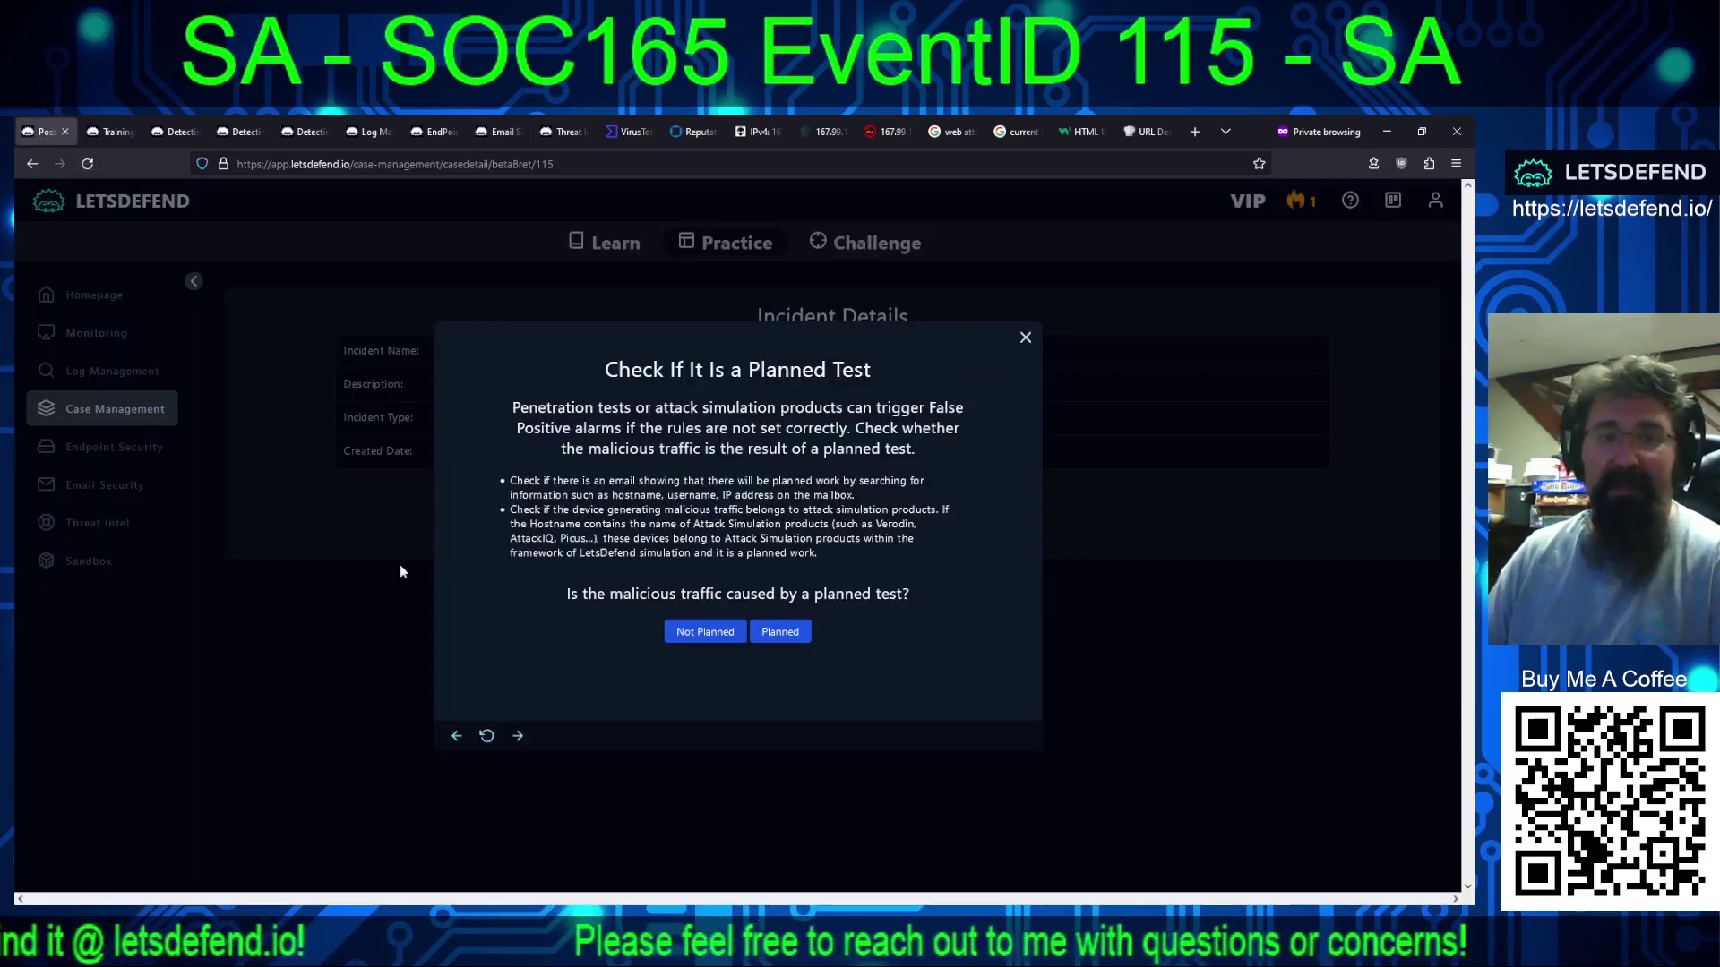
pyautogui.click(704, 632)
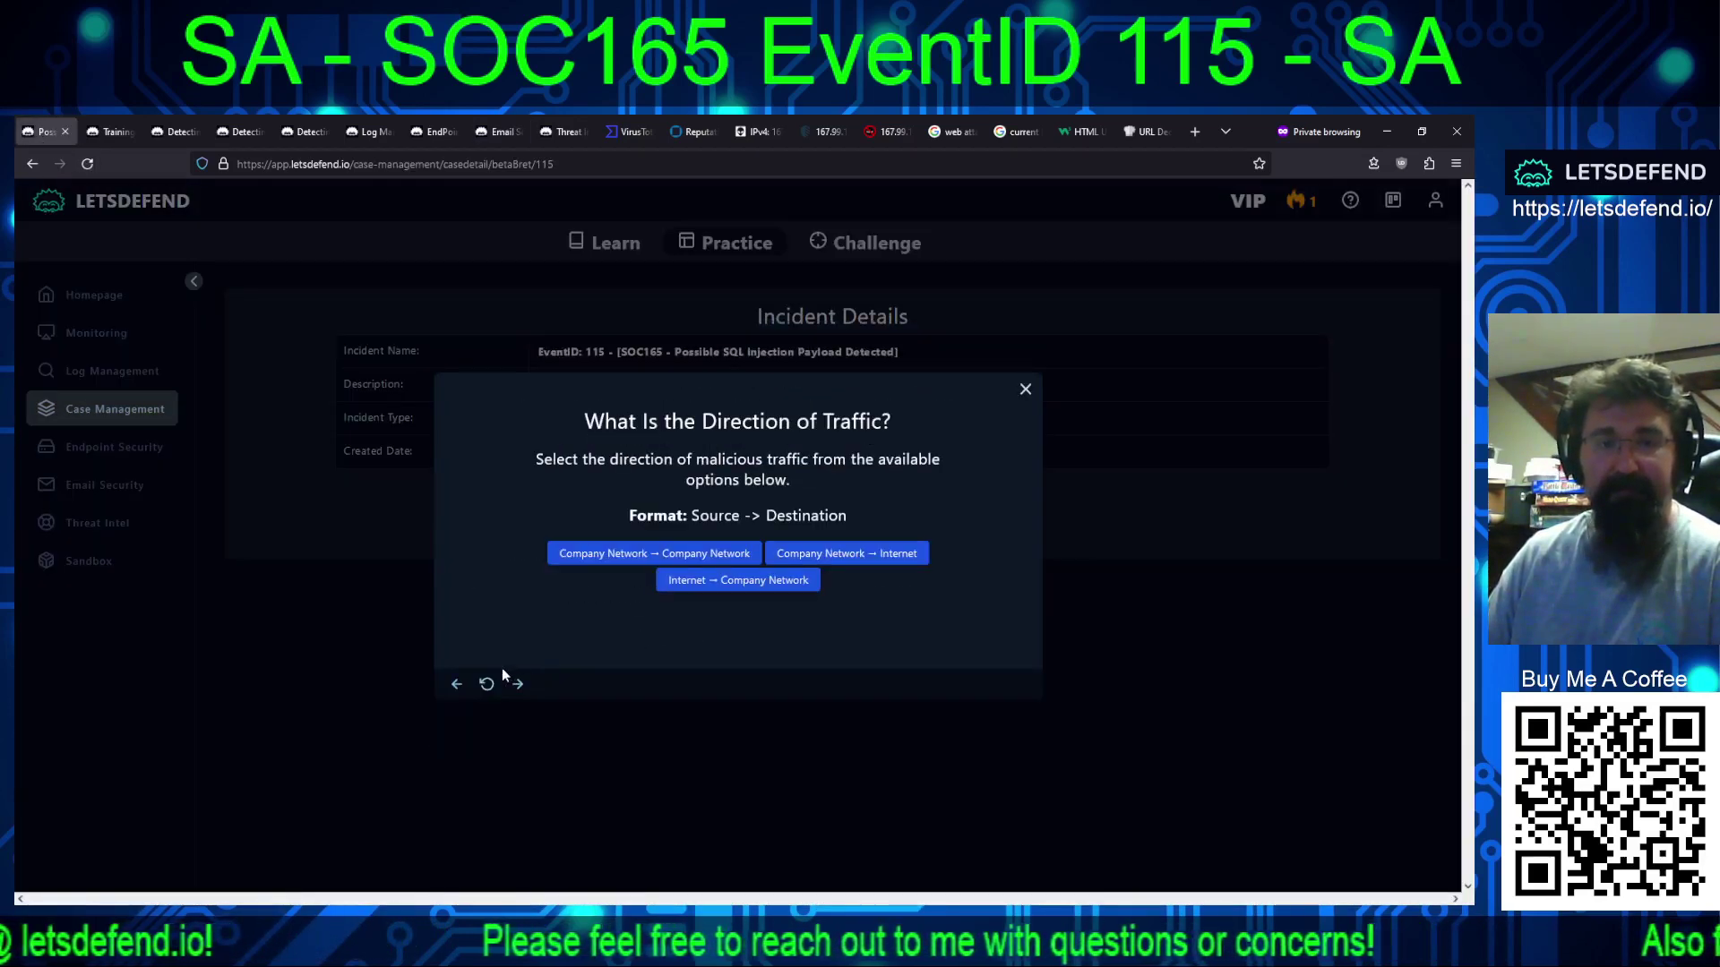
pyautogui.click(713, 588)
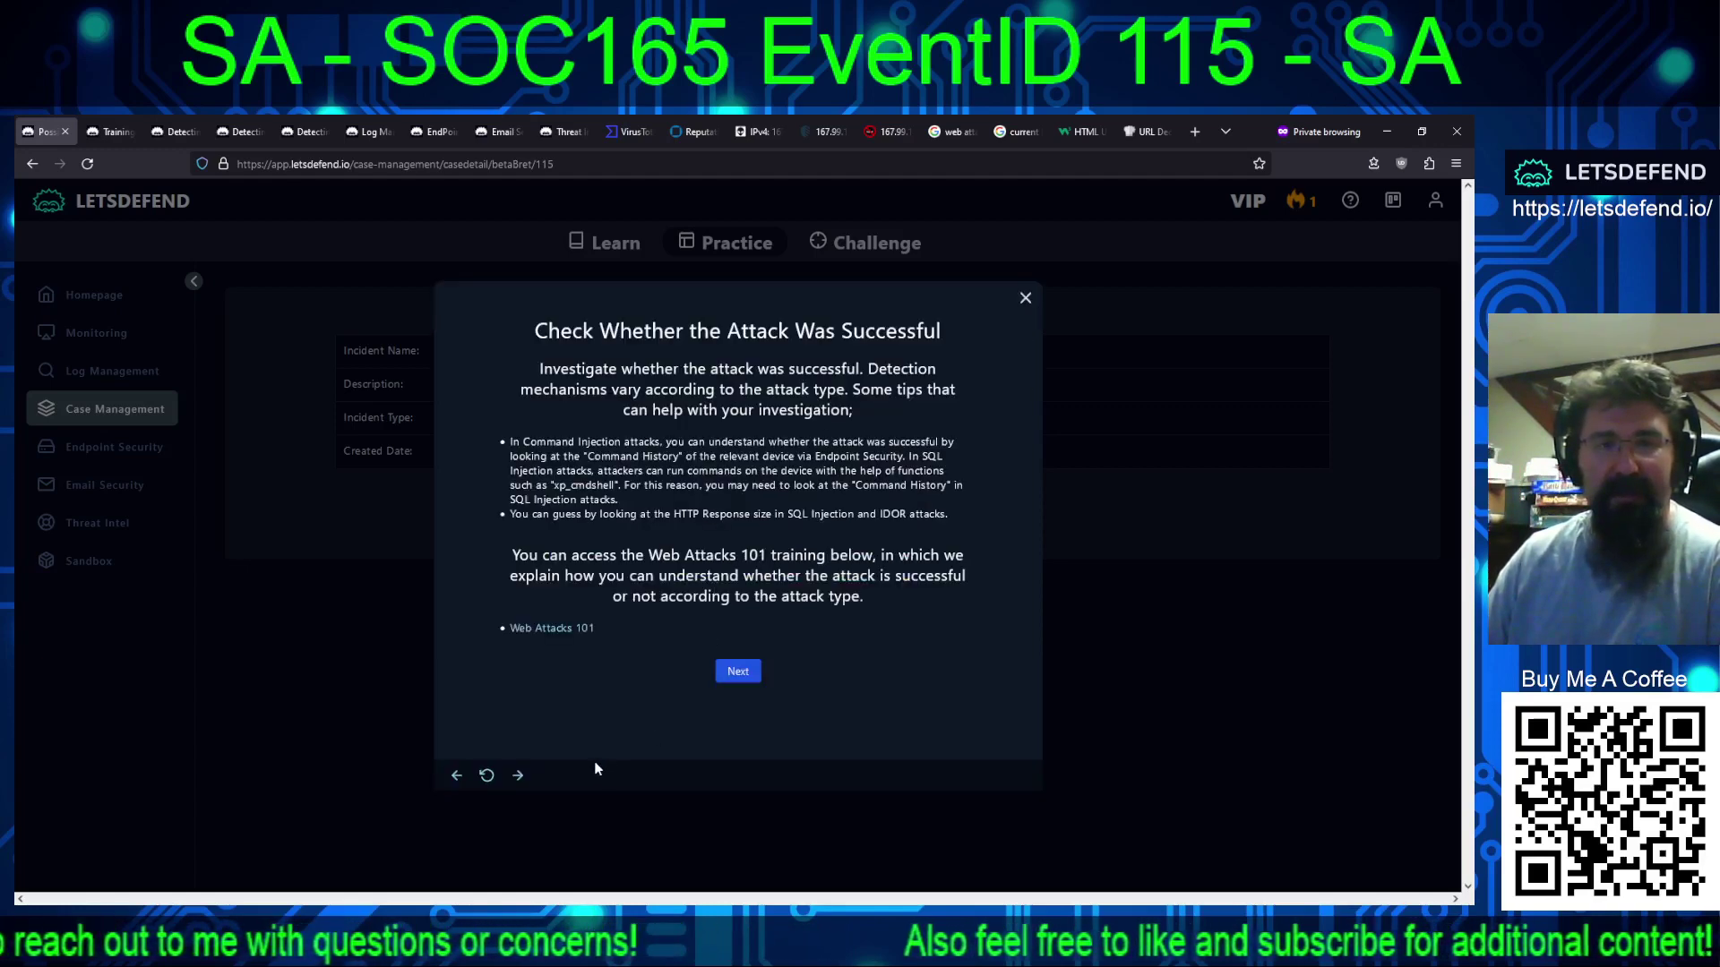
pyautogui.click(737, 671)
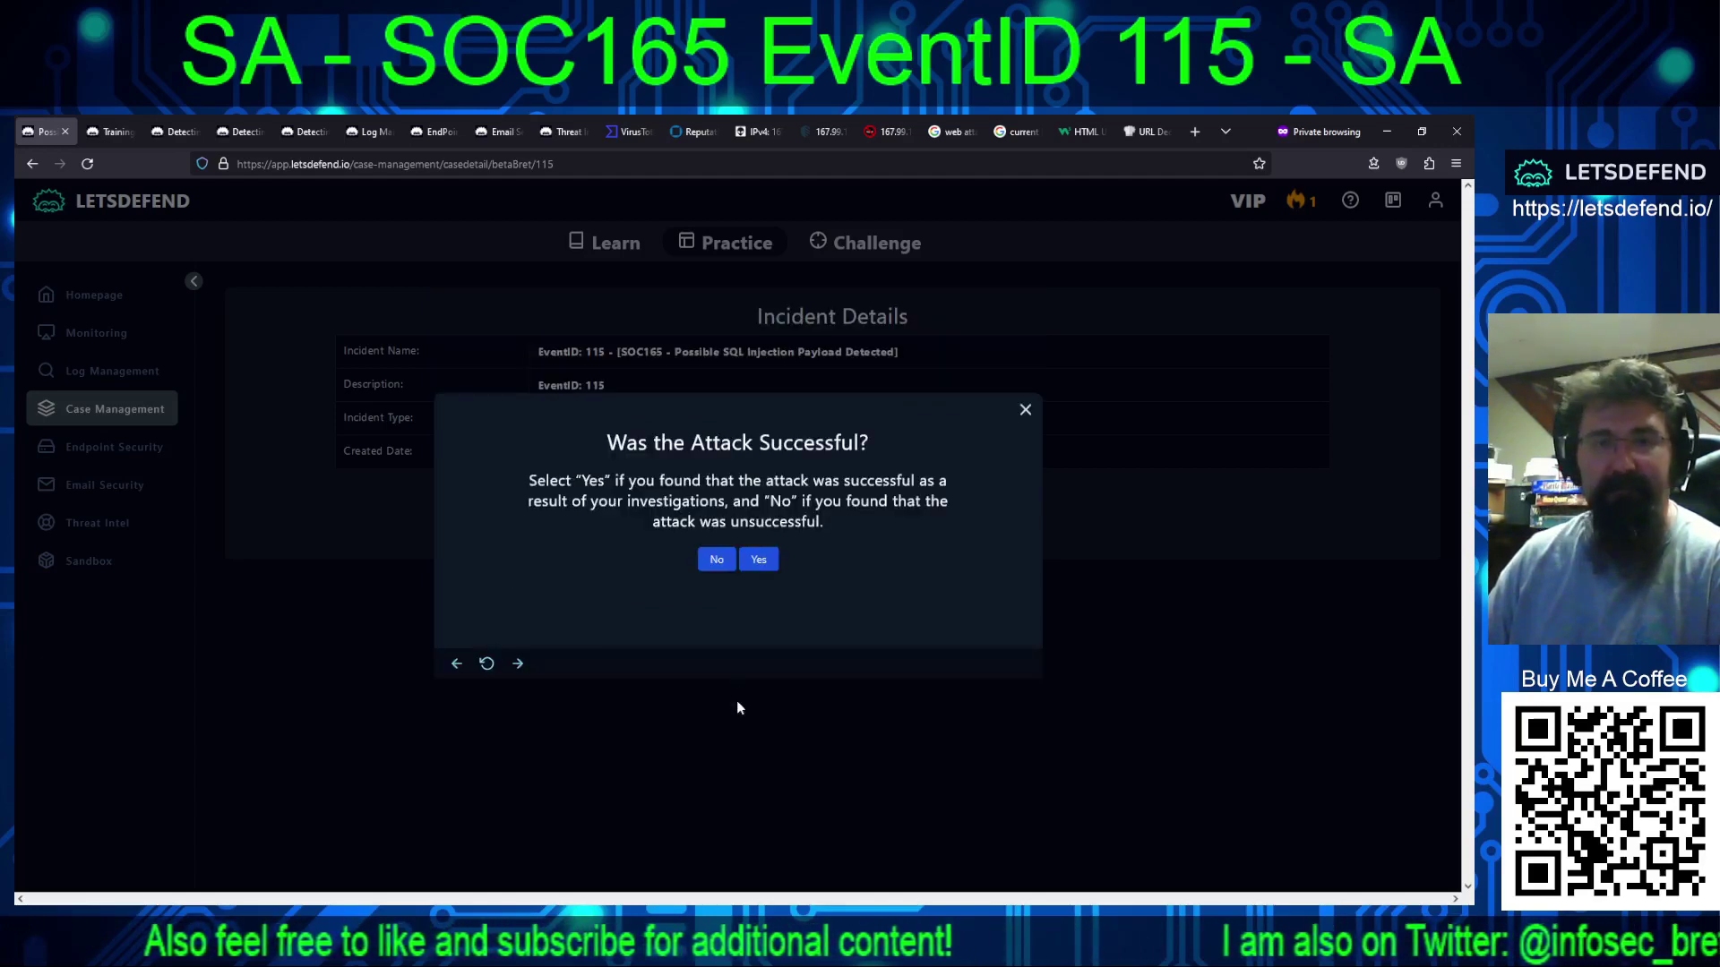
pyautogui.click(716, 558)
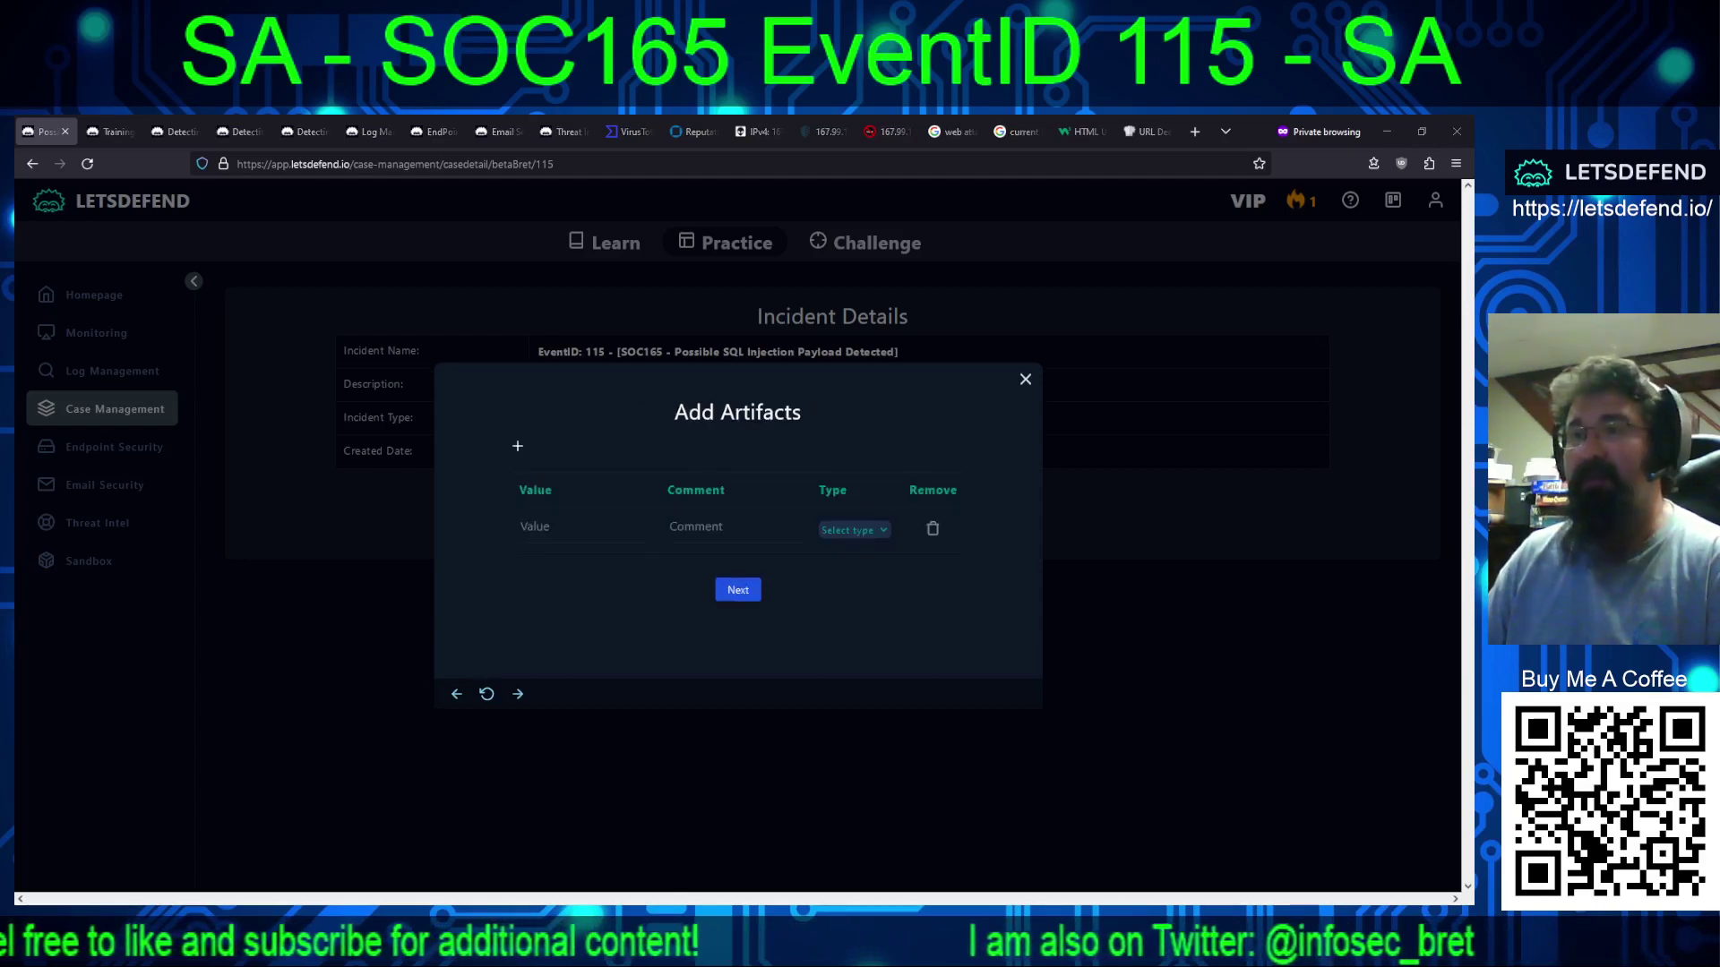
# Step: Submit the artifact 167.99.169.17 with comment "Attacker IP" and type IP Address, and answer No to Tier 2 escalation
pyautogui.click(570, 547)
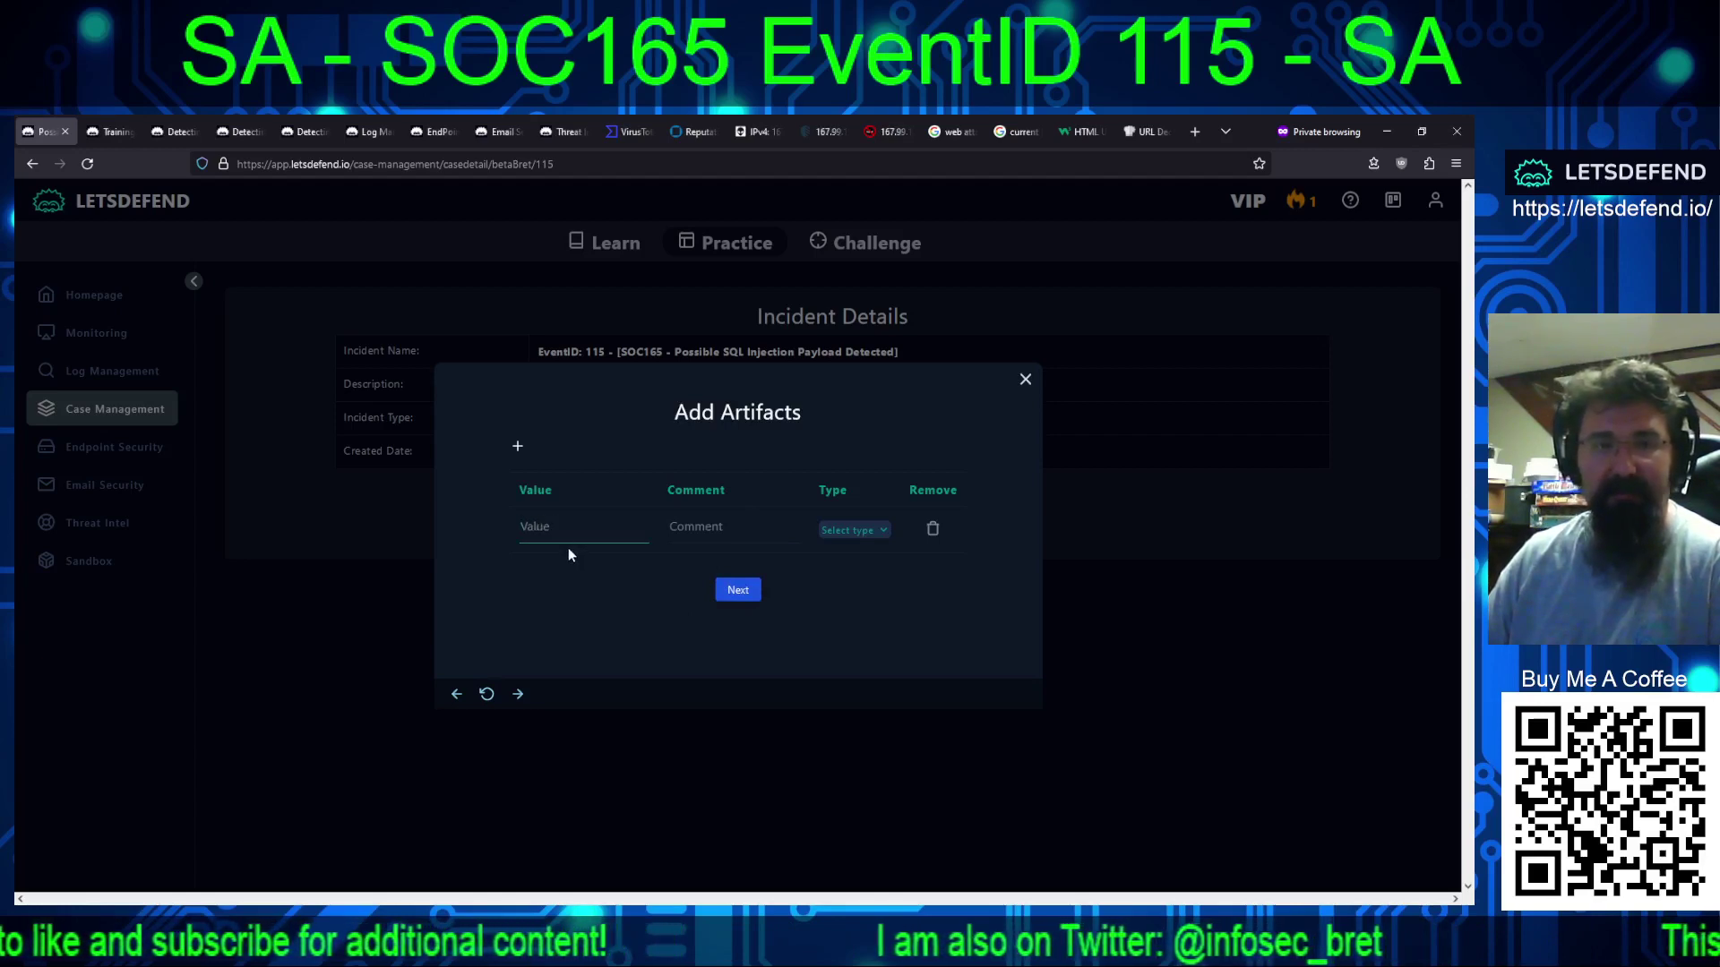
pyautogui.write('167.99.169.17')
pyautogui.click(696, 527)
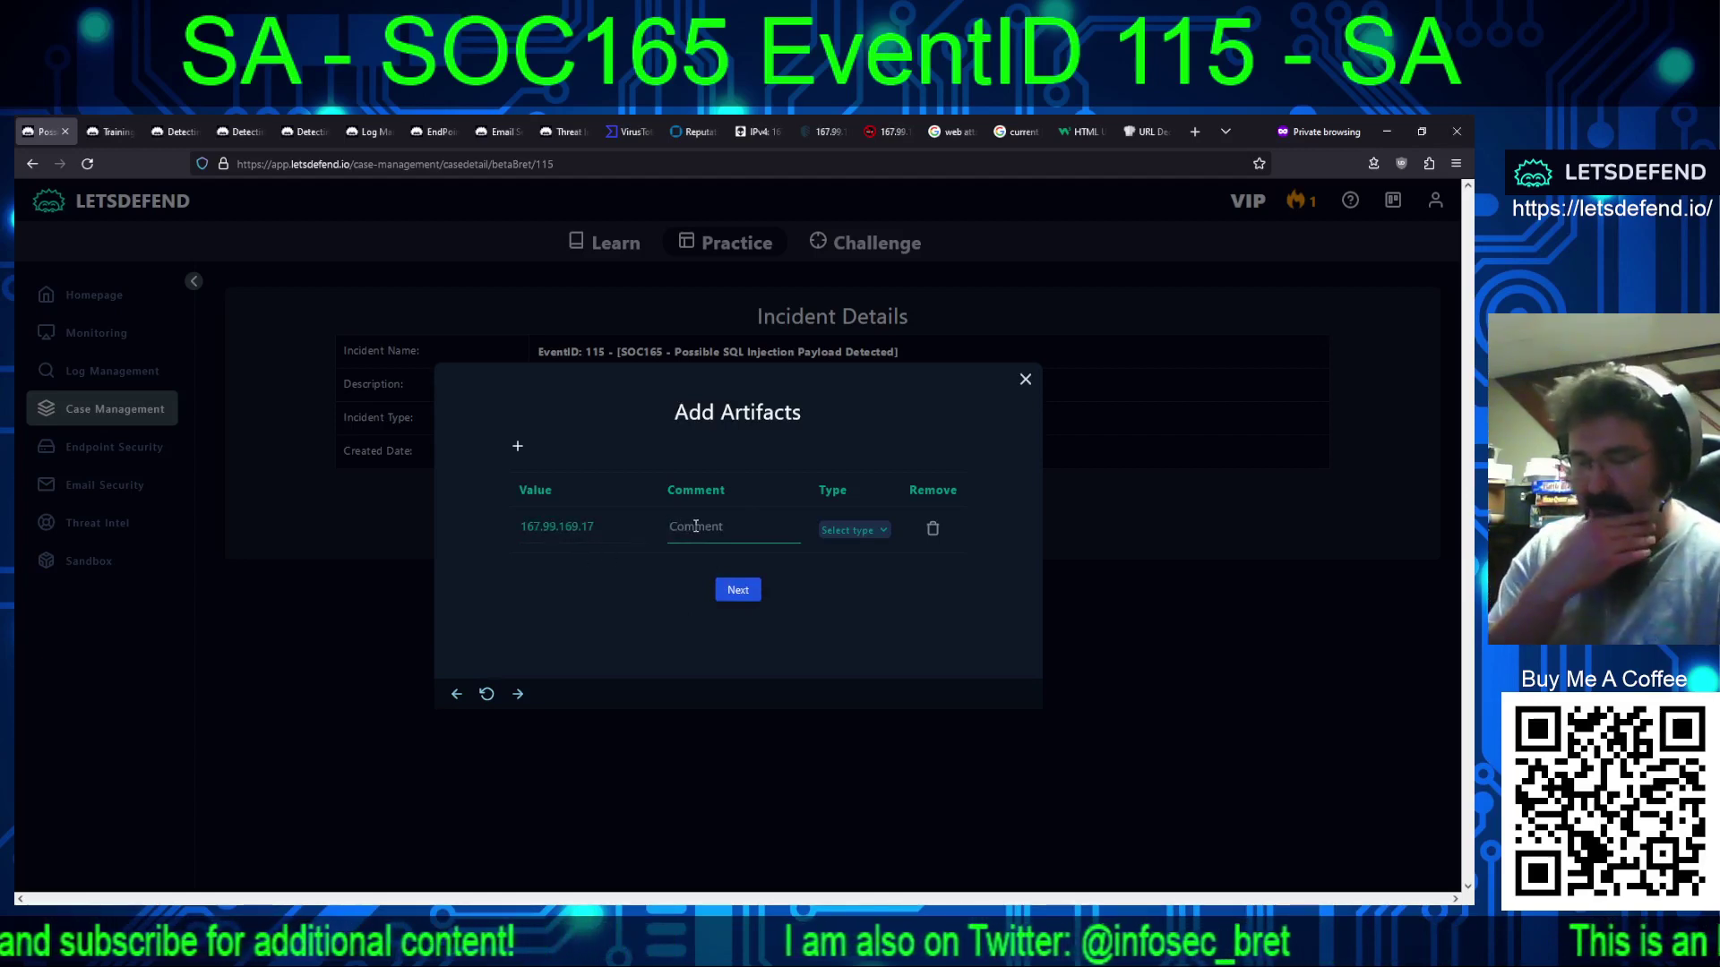
pyautogui.write('Attacker IP')
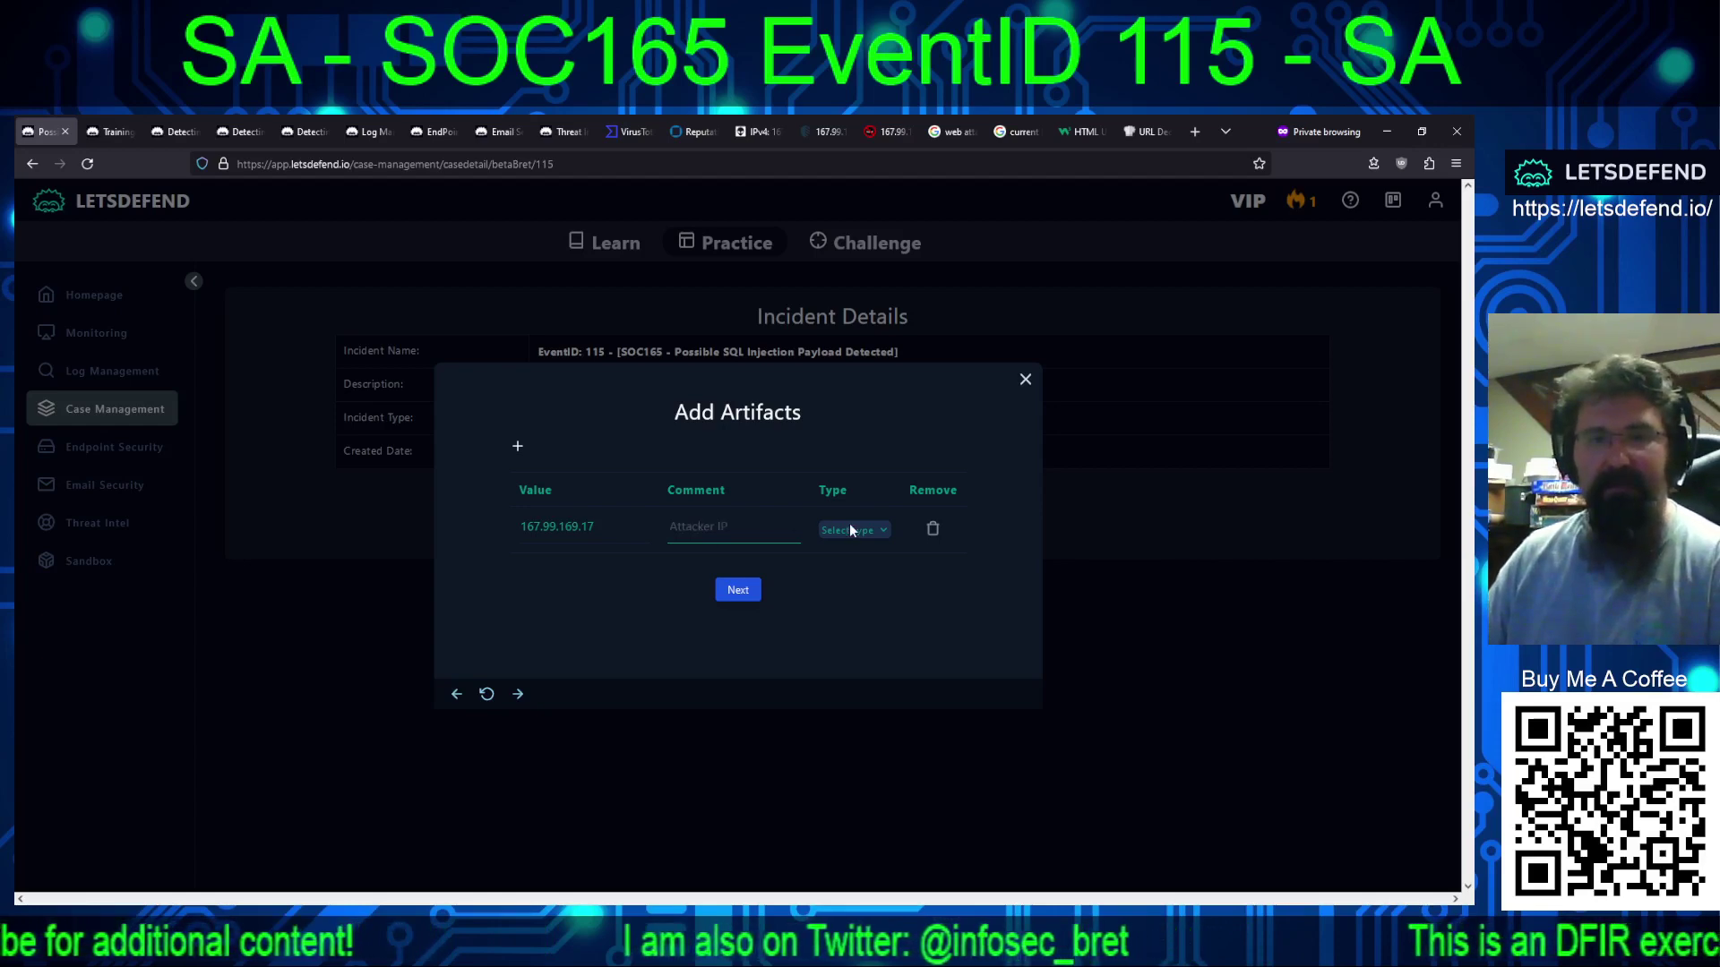
pyautogui.click(851, 584)
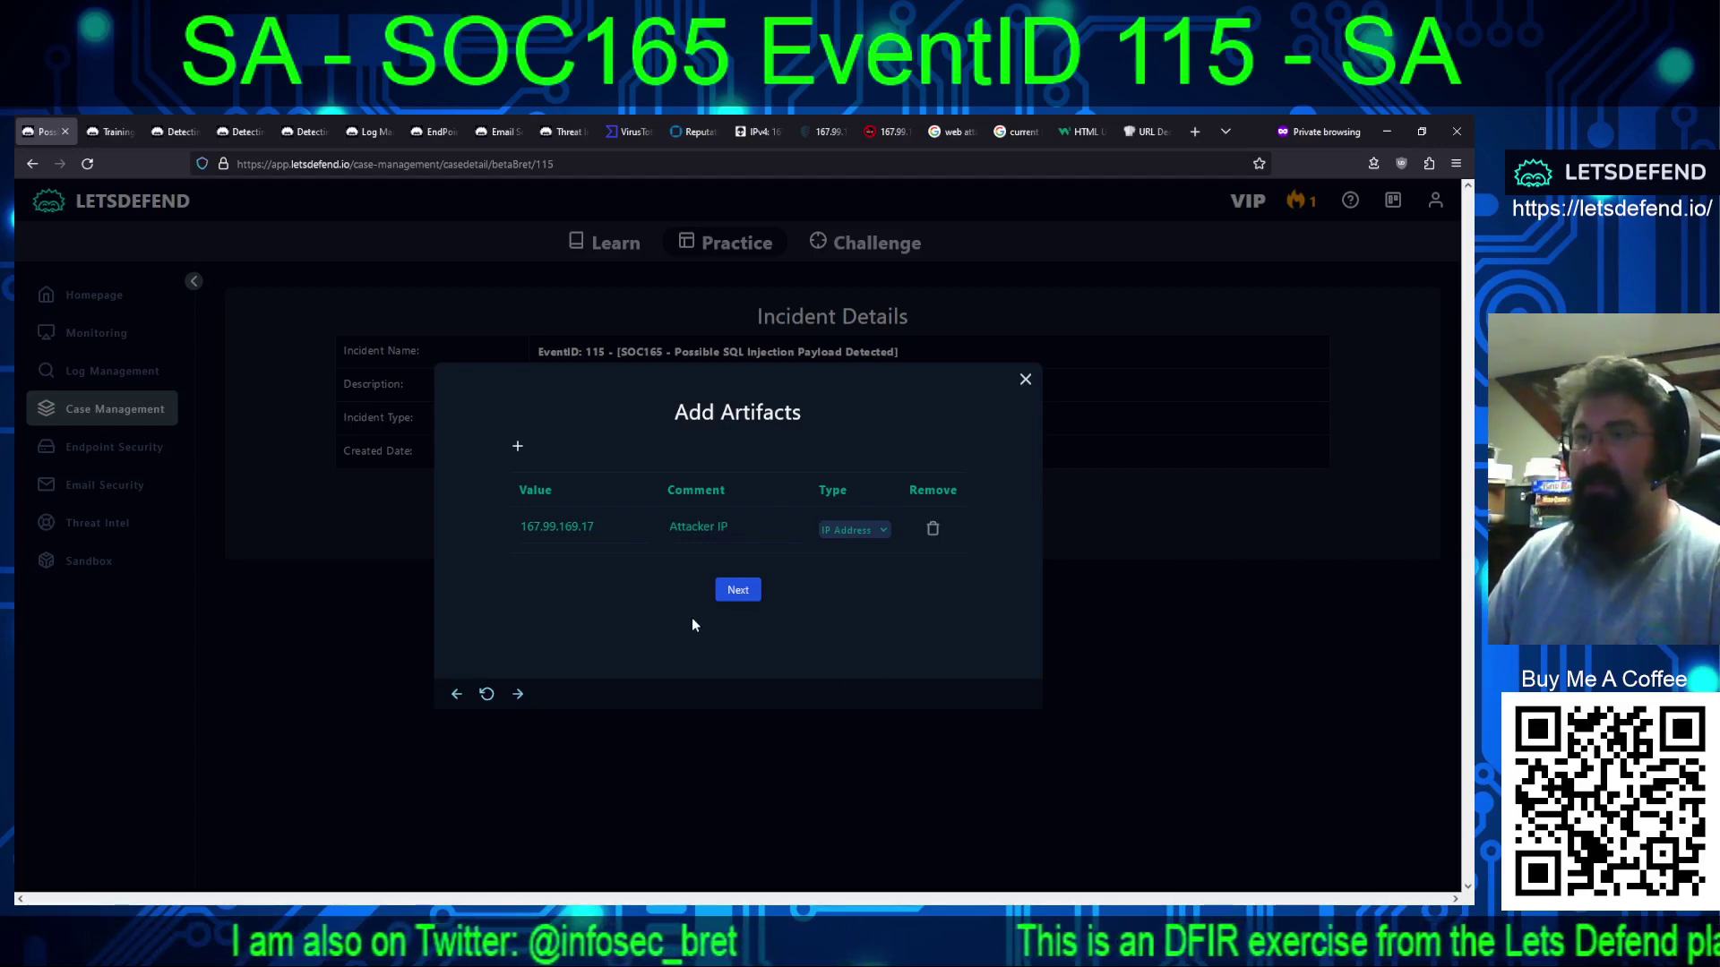
pyautogui.click(736, 591)
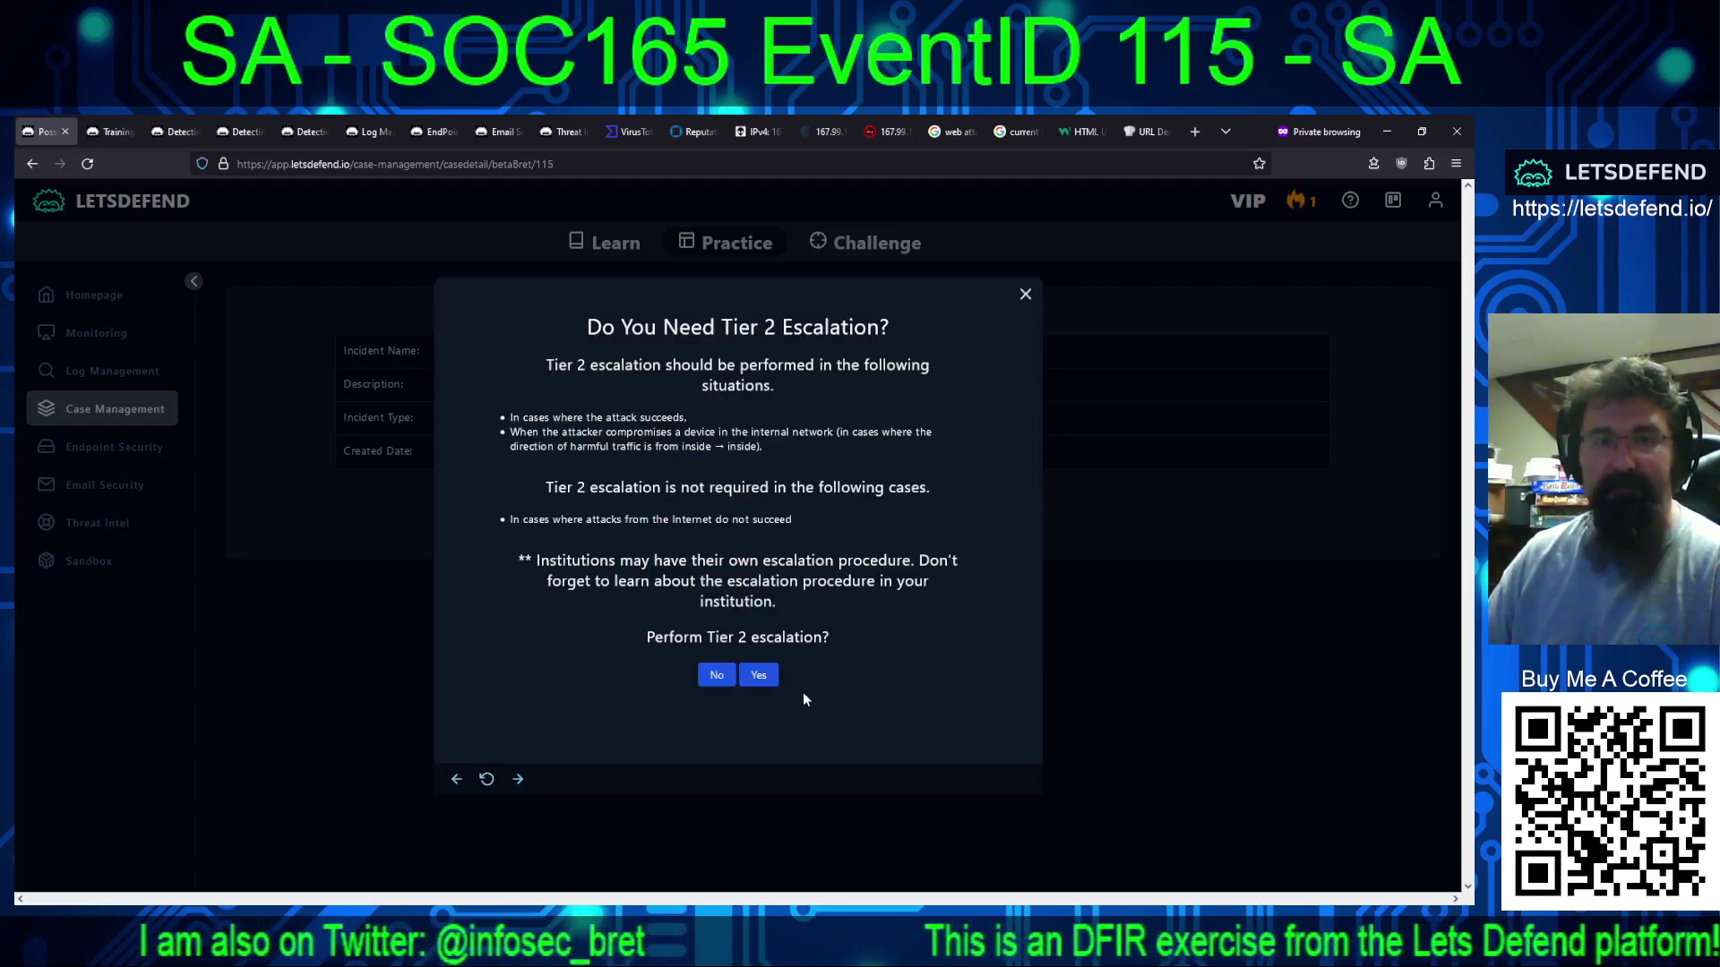
pyautogui.click(716, 675)
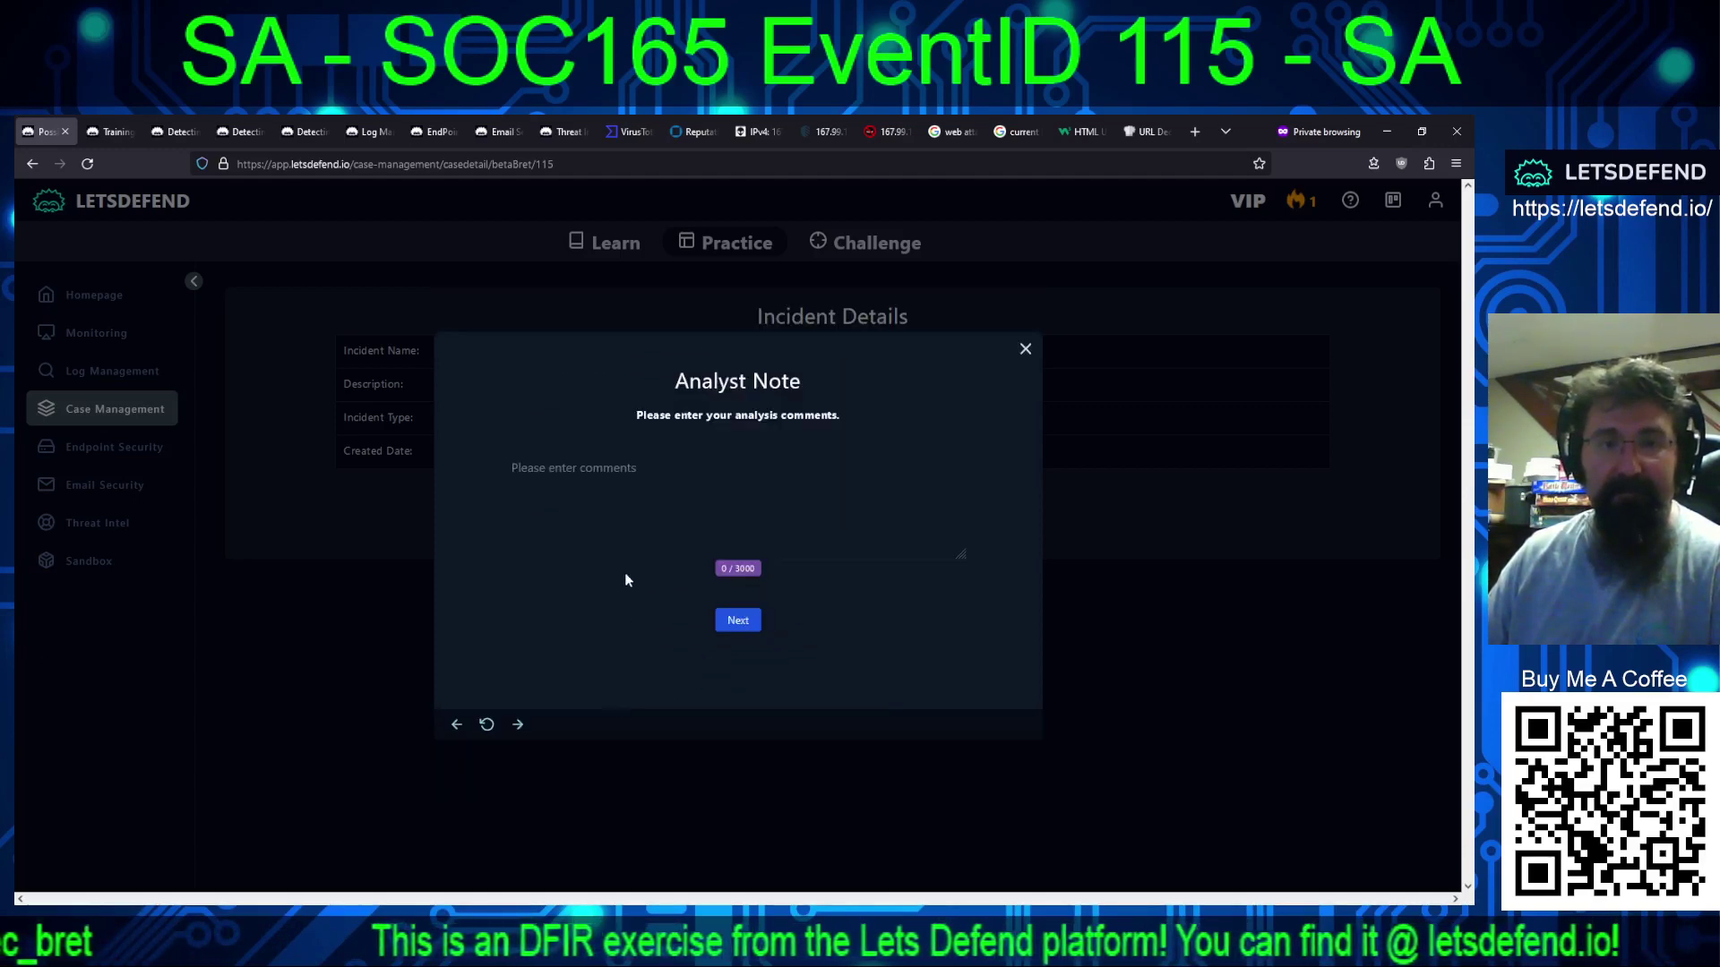
# Step: Write in the analyst note that the q parameter reveals attempted SQL injection, with a 500 response each time and a response size of 948
pyautogui.click(618, 508)
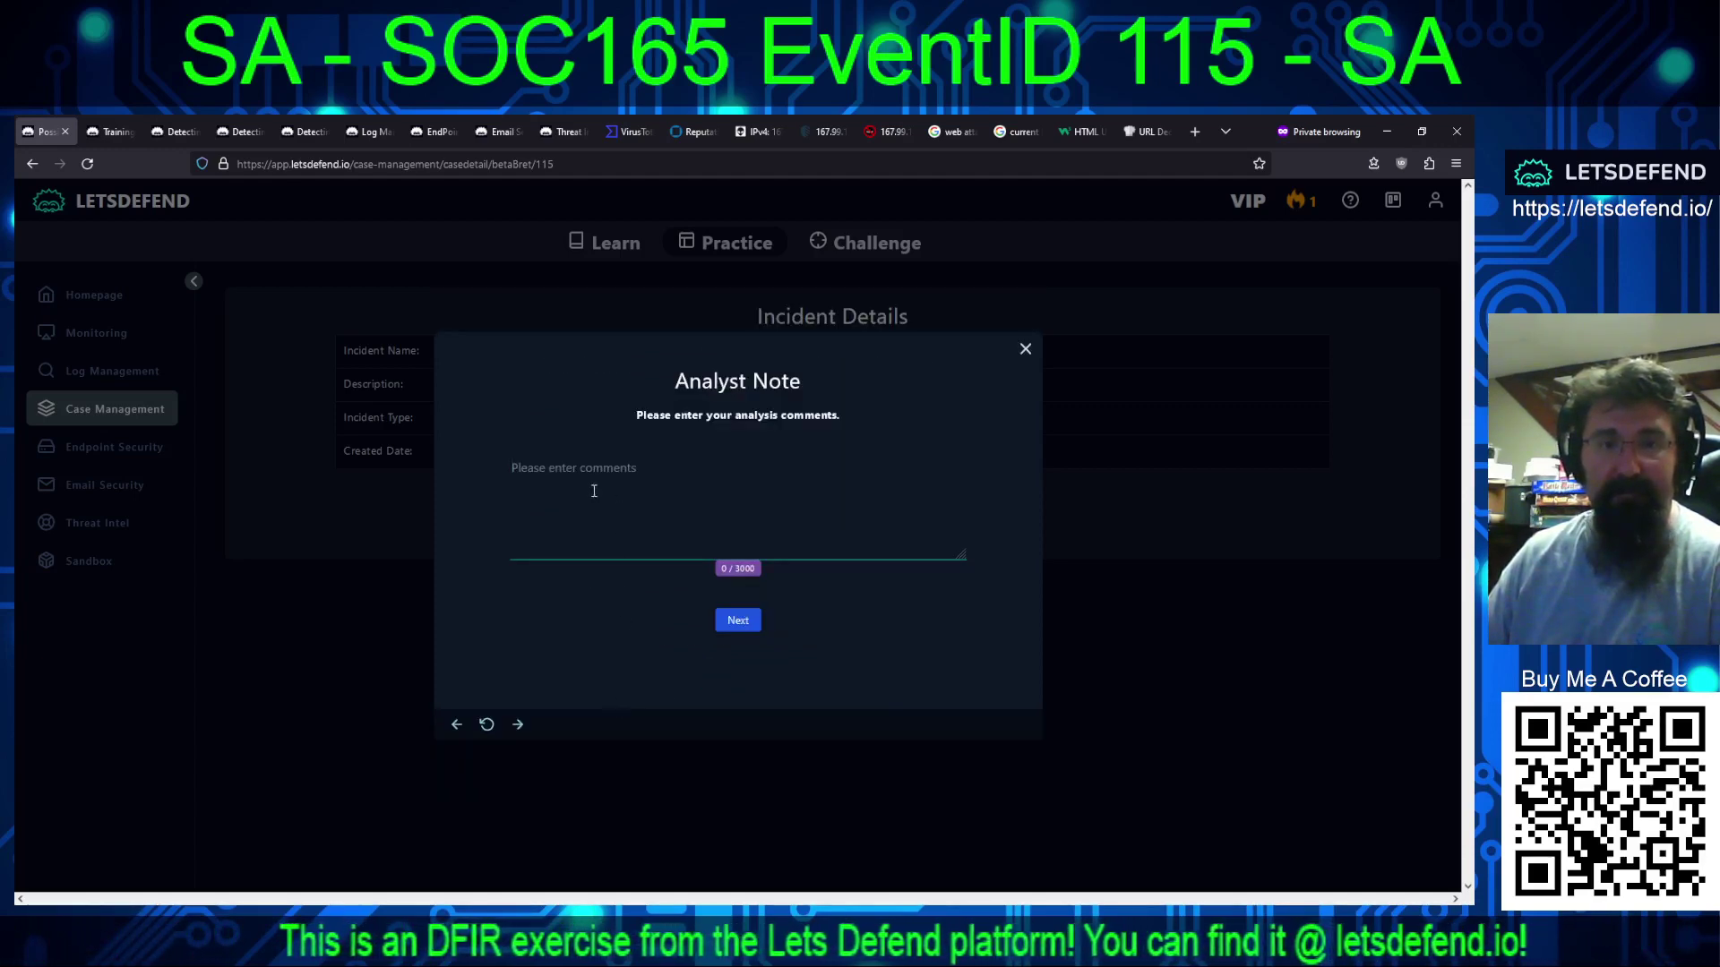
pyautogui.write('E')
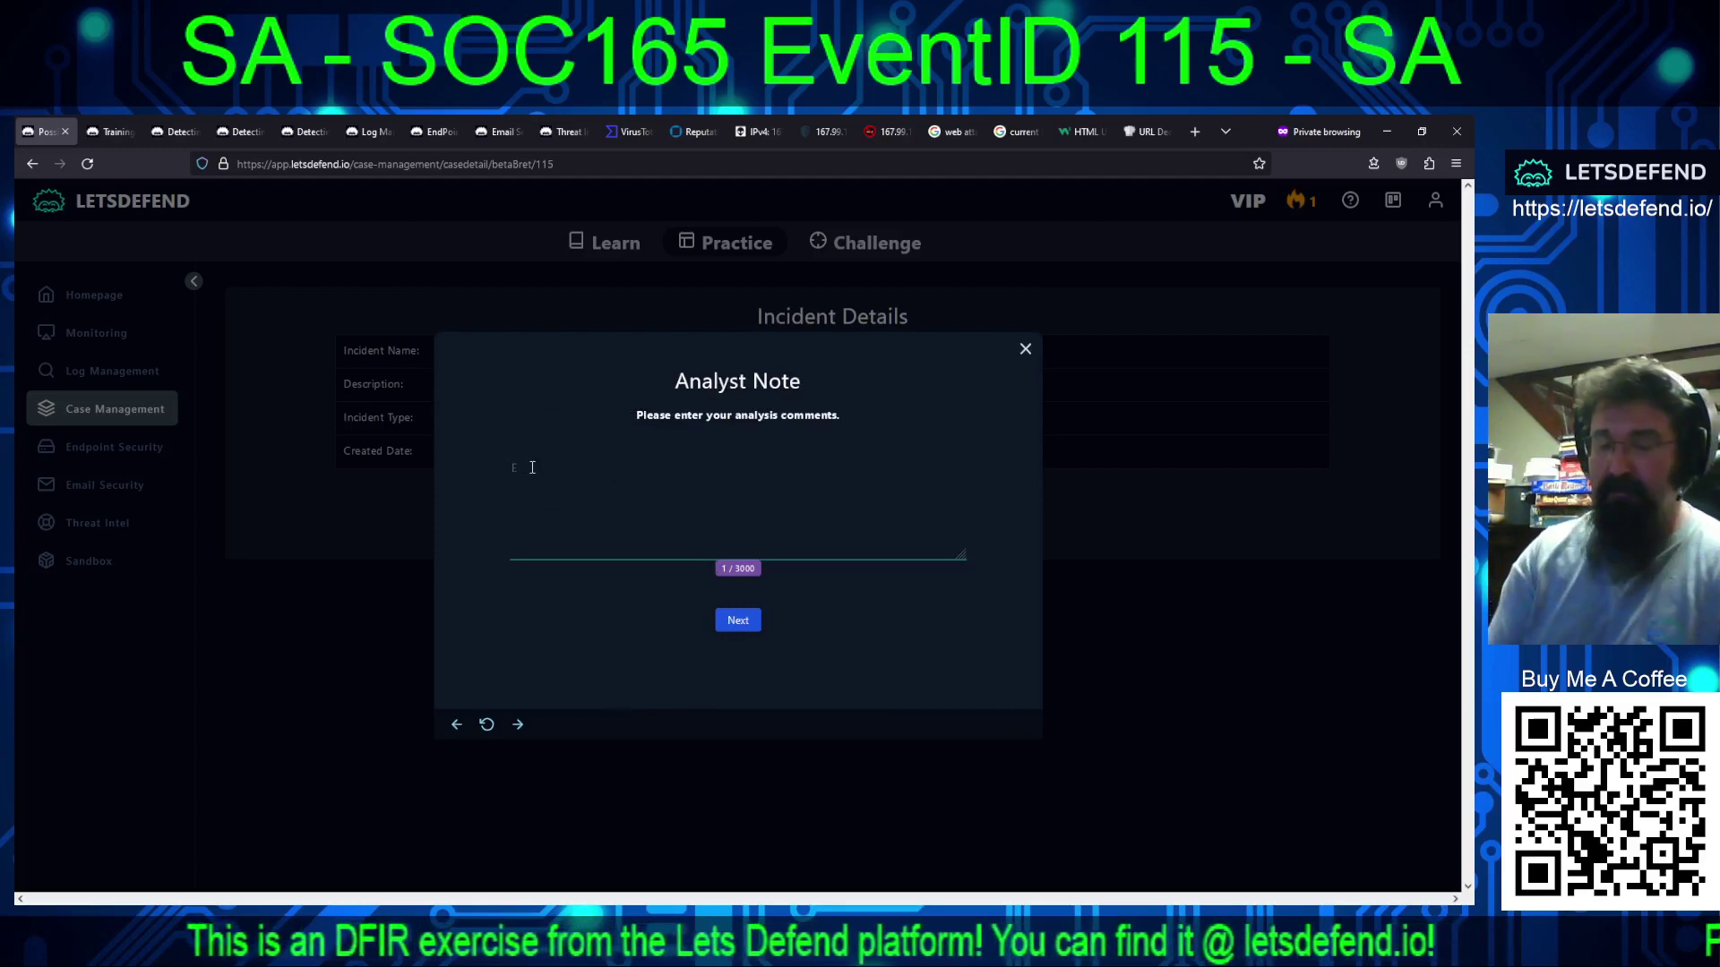
pyautogui.write('xaming the ')
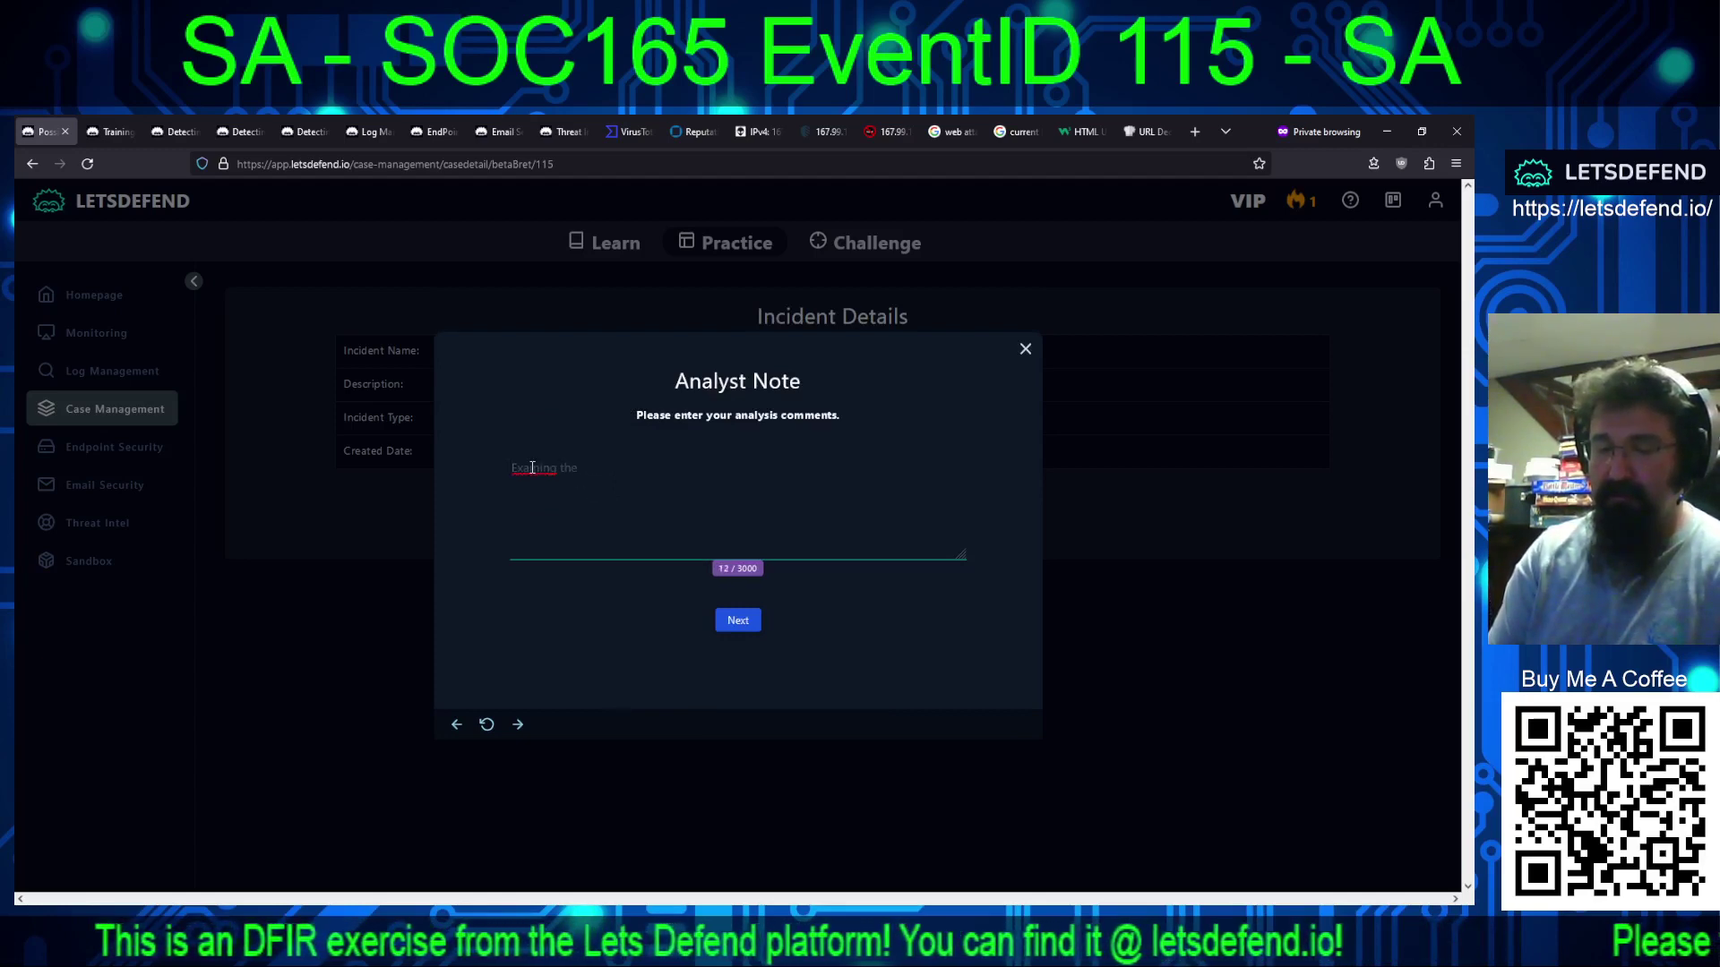
pyautogui.write('q parameter reveals')
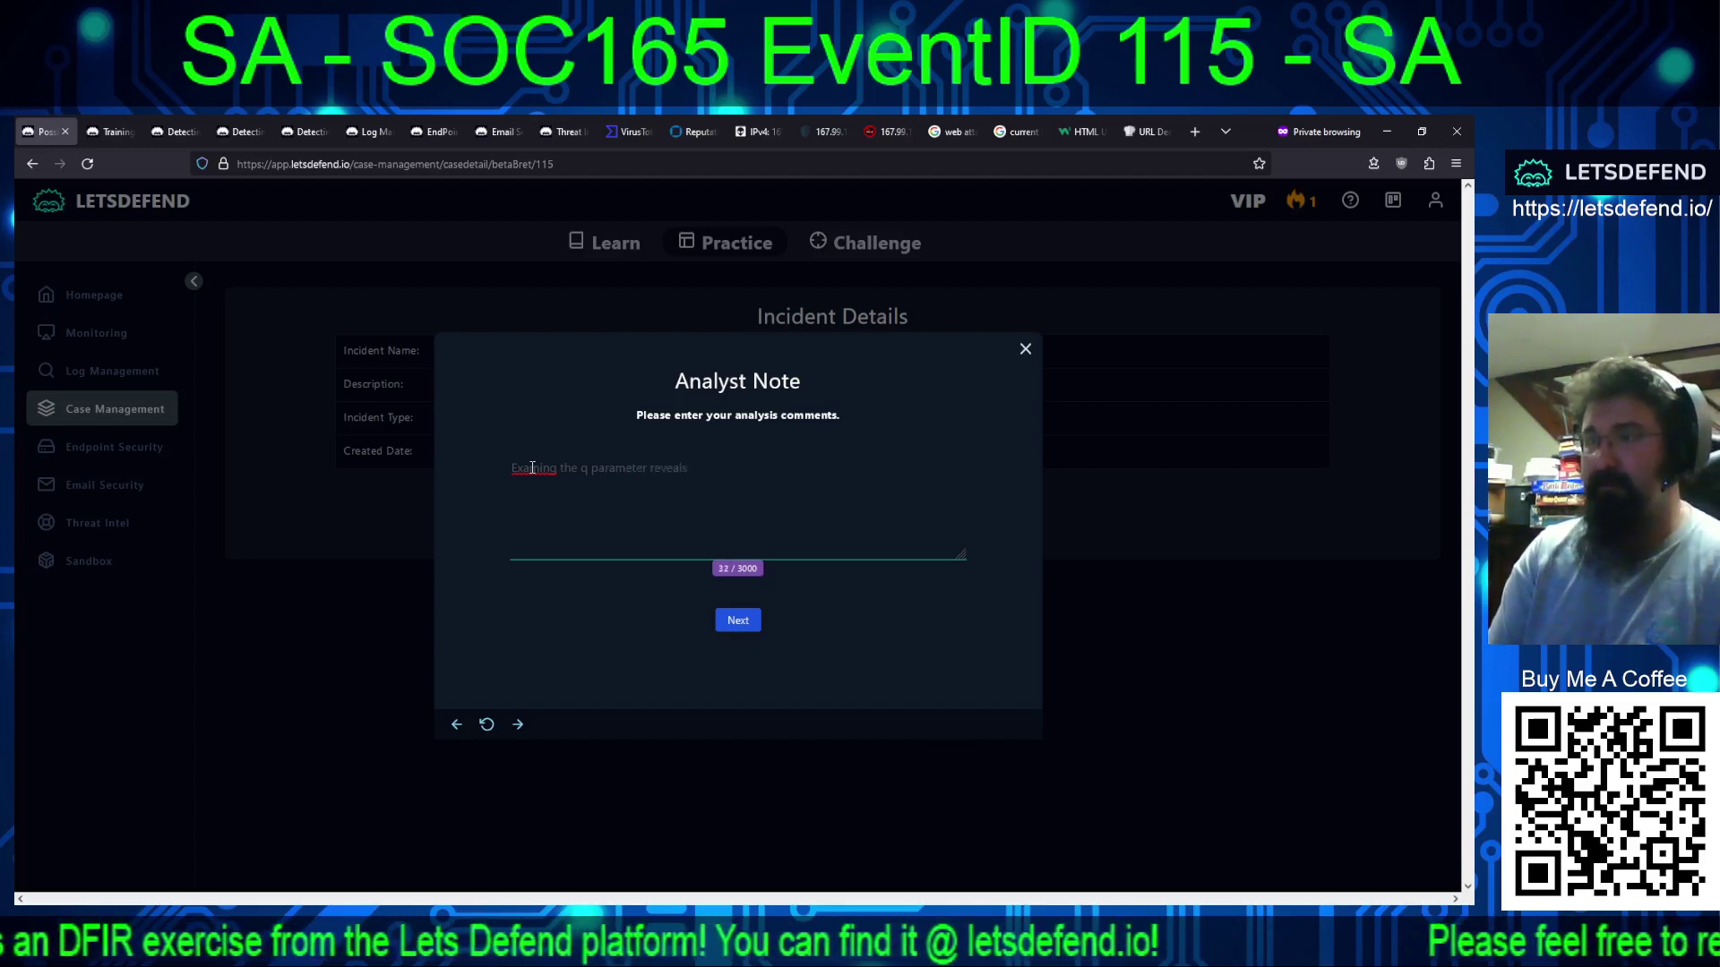
pyautogui.write(' attempted SQL injection, which lead to a re')
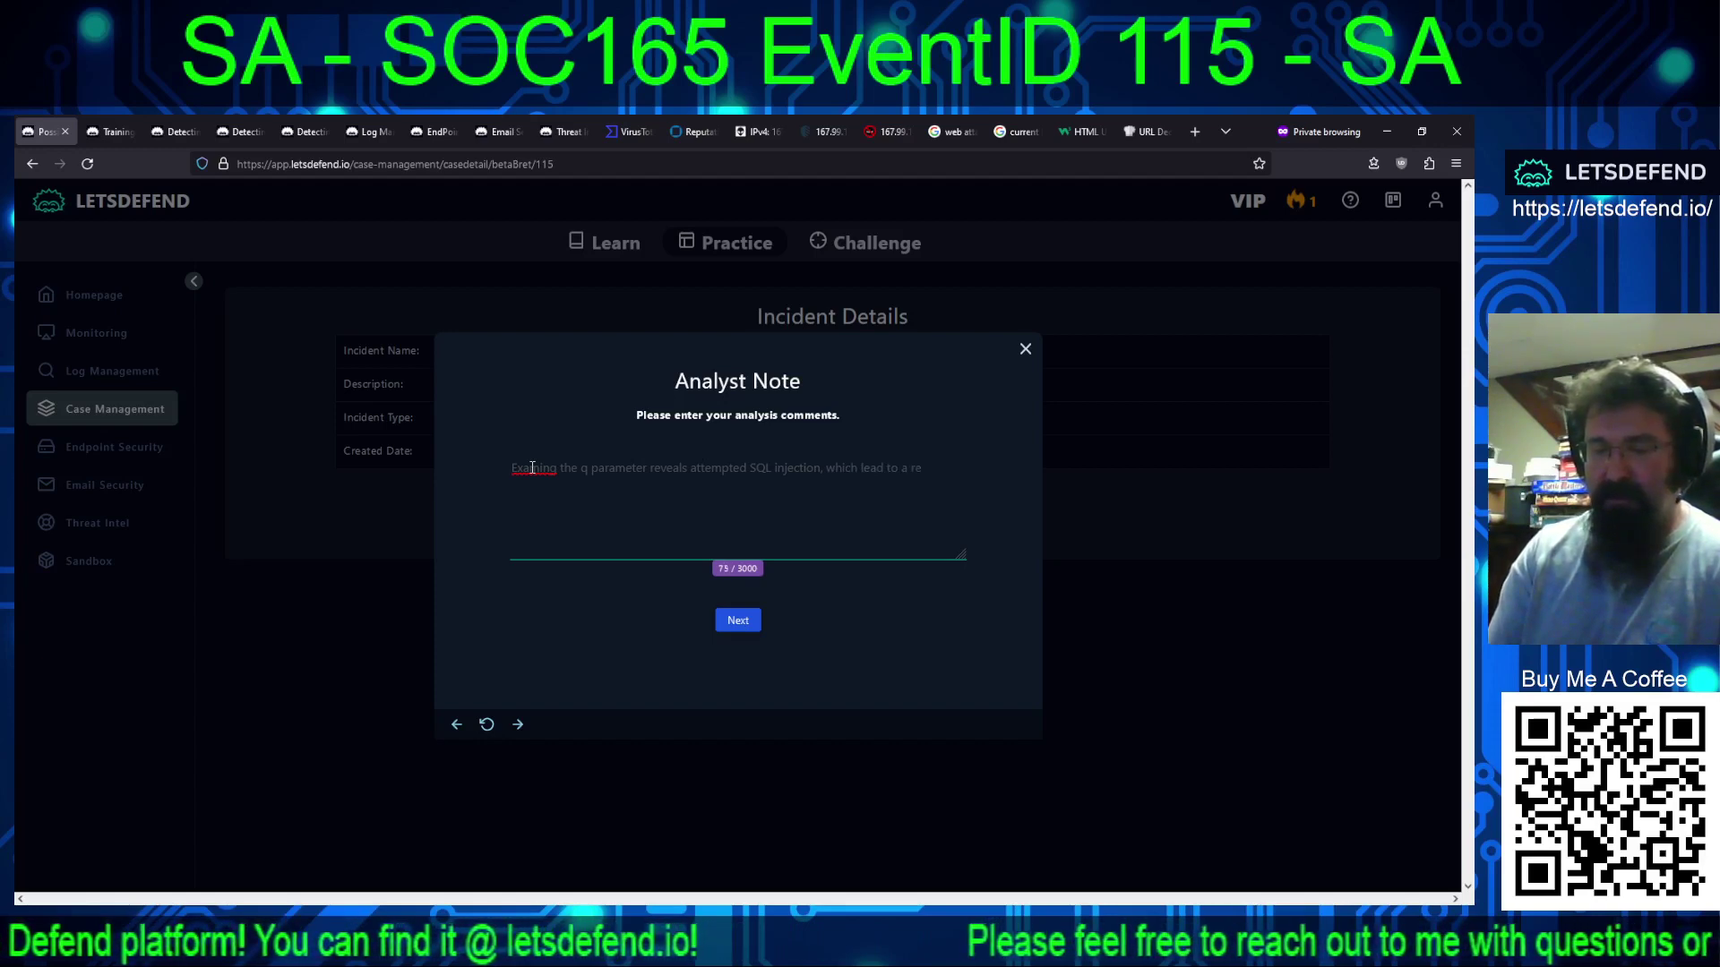
pyautogui.write('ponse of 500 each time')
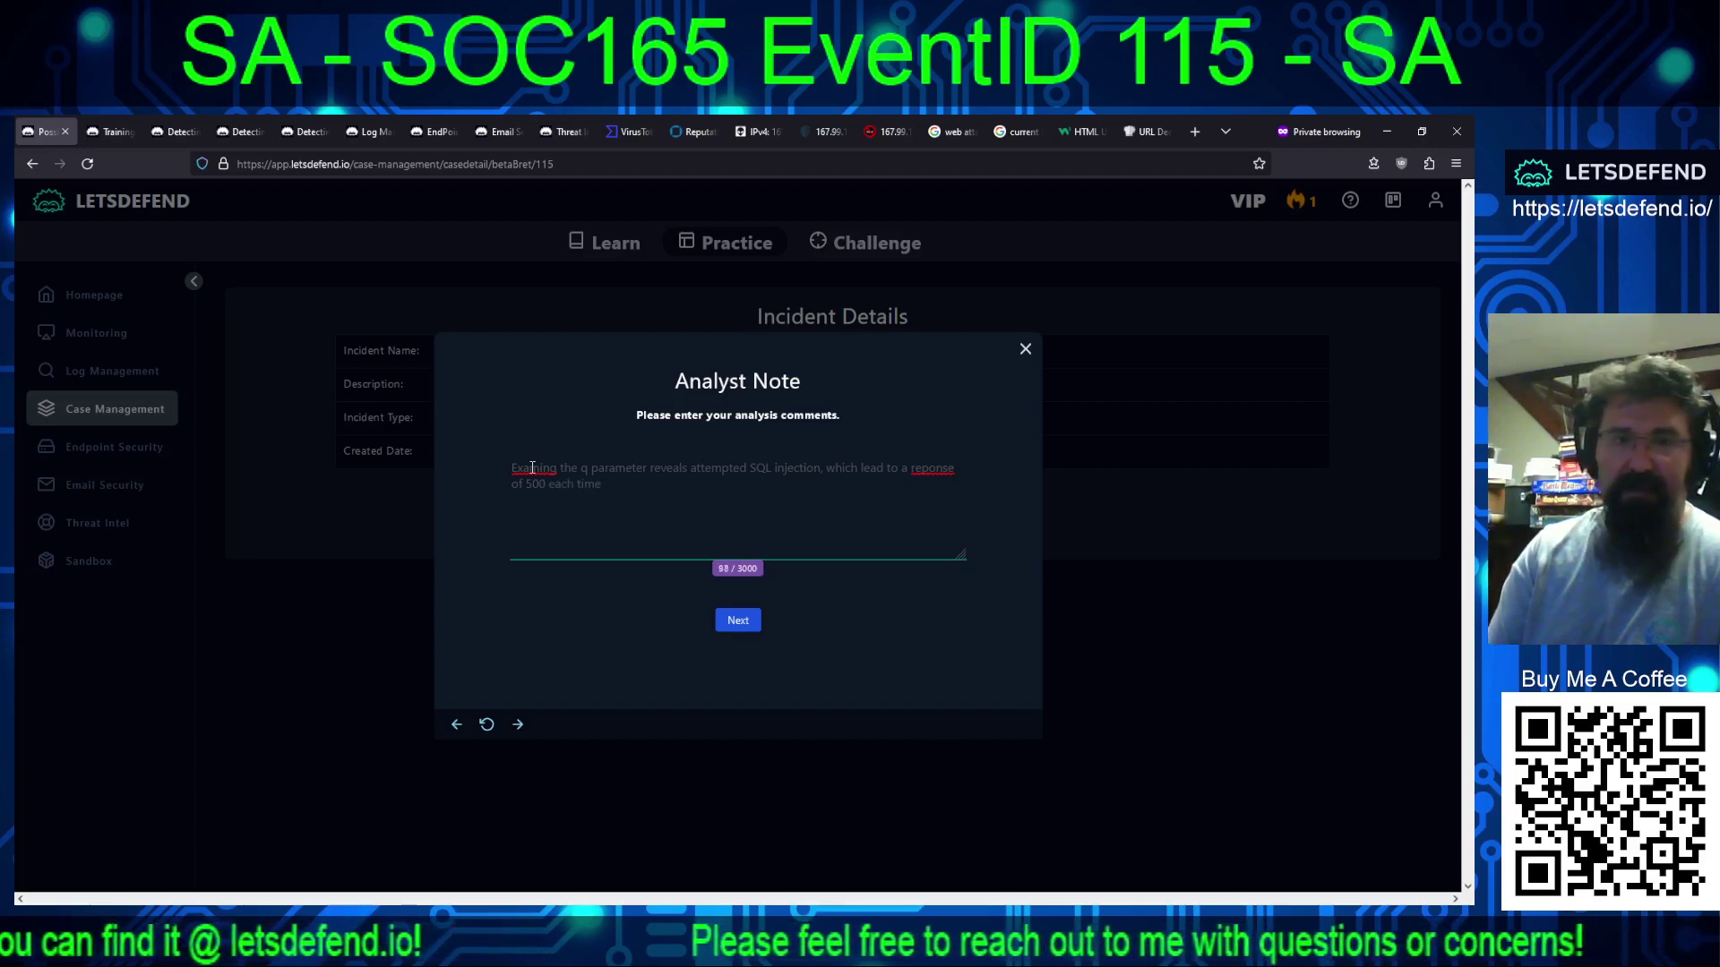
pyautogui.write('with a response')
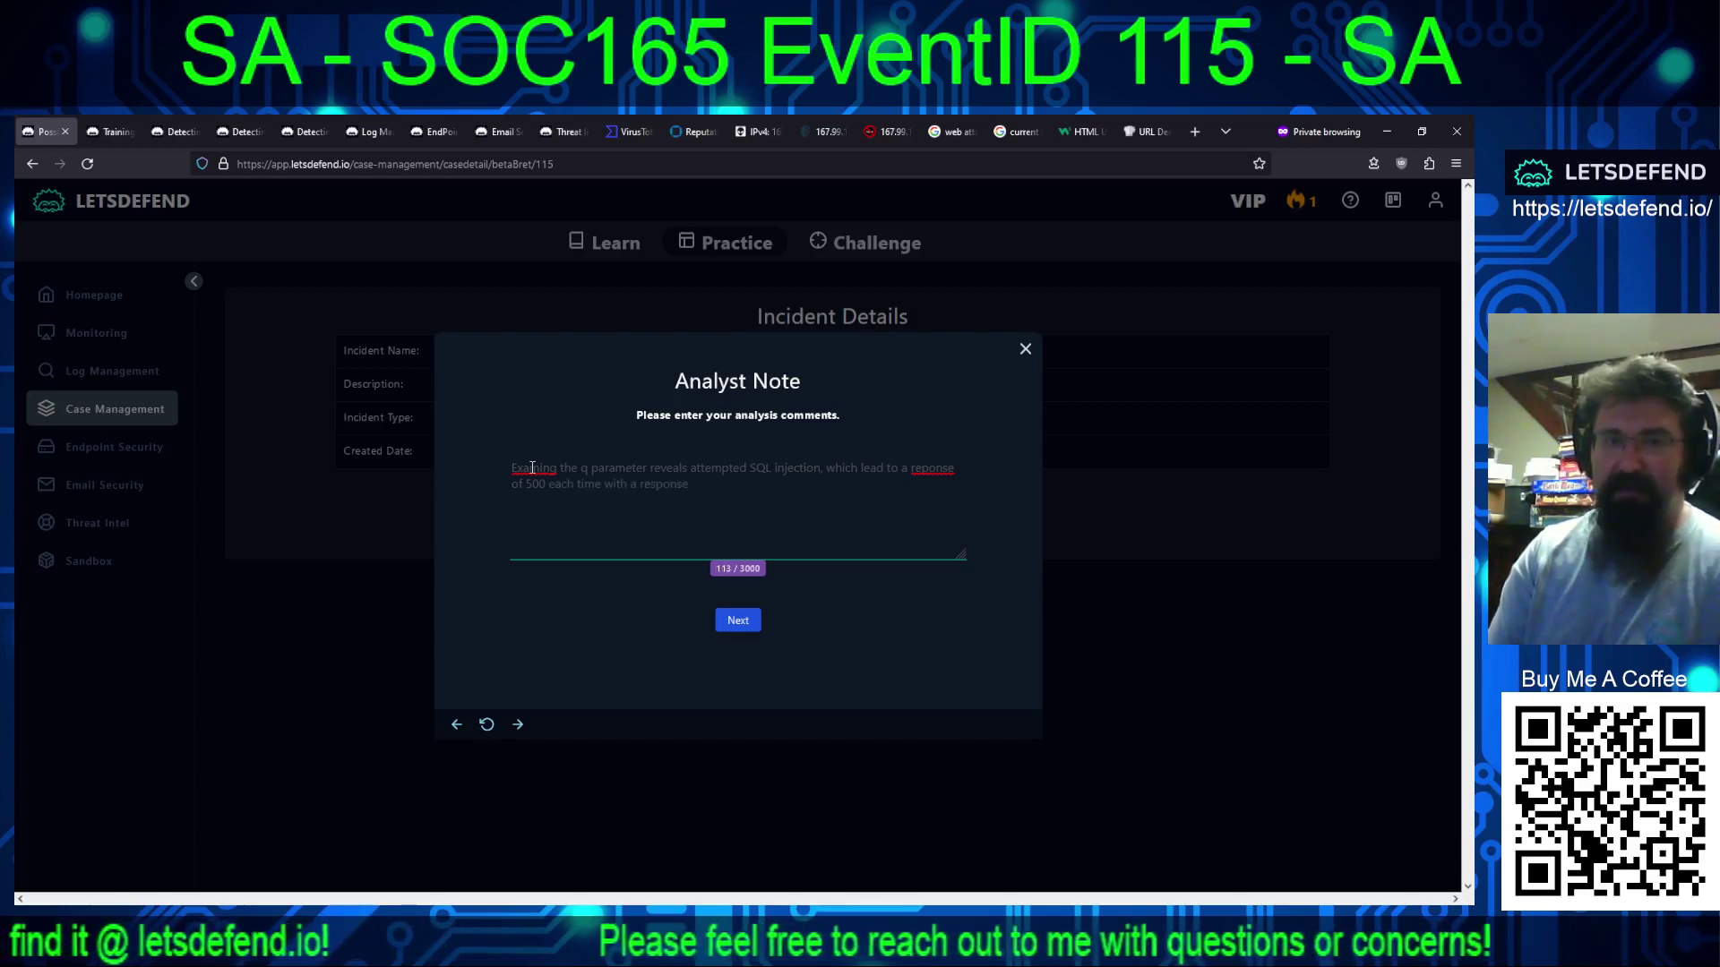
pyautogui.write(' size of 9')
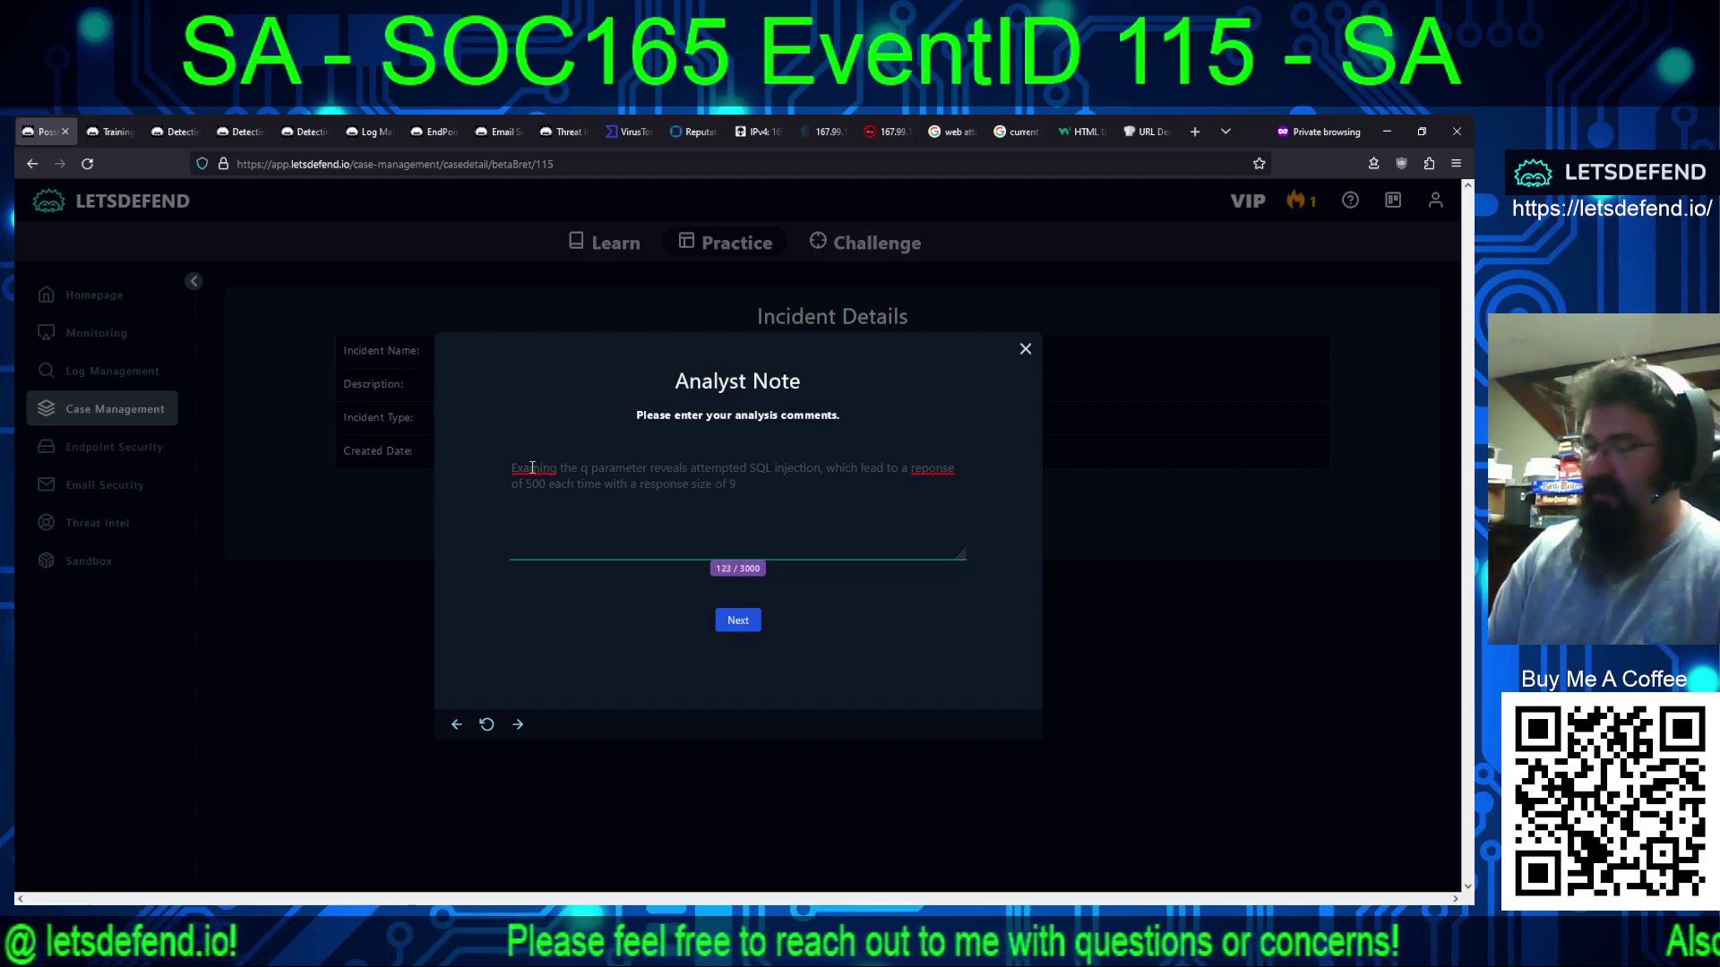
pyautogui.write('48. ')
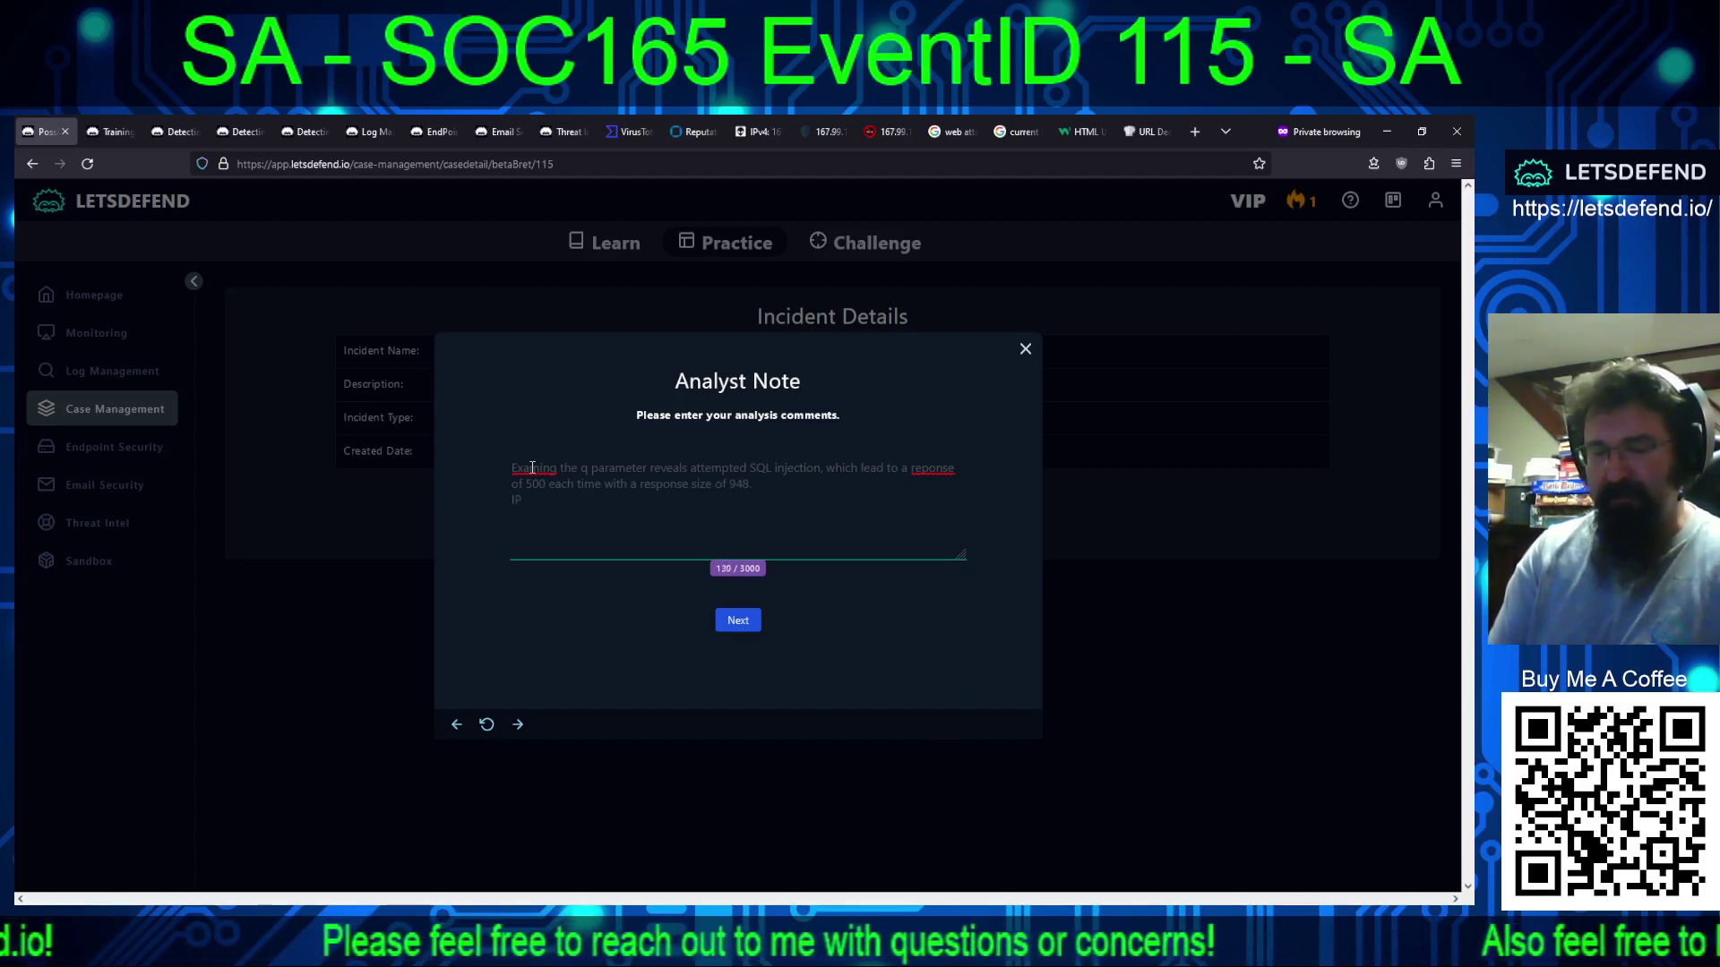
# Step: Add a line to the analyst note stating "IP is a known attacker/scanner and should be blocked."
pyautogui.write('IP is a known a')
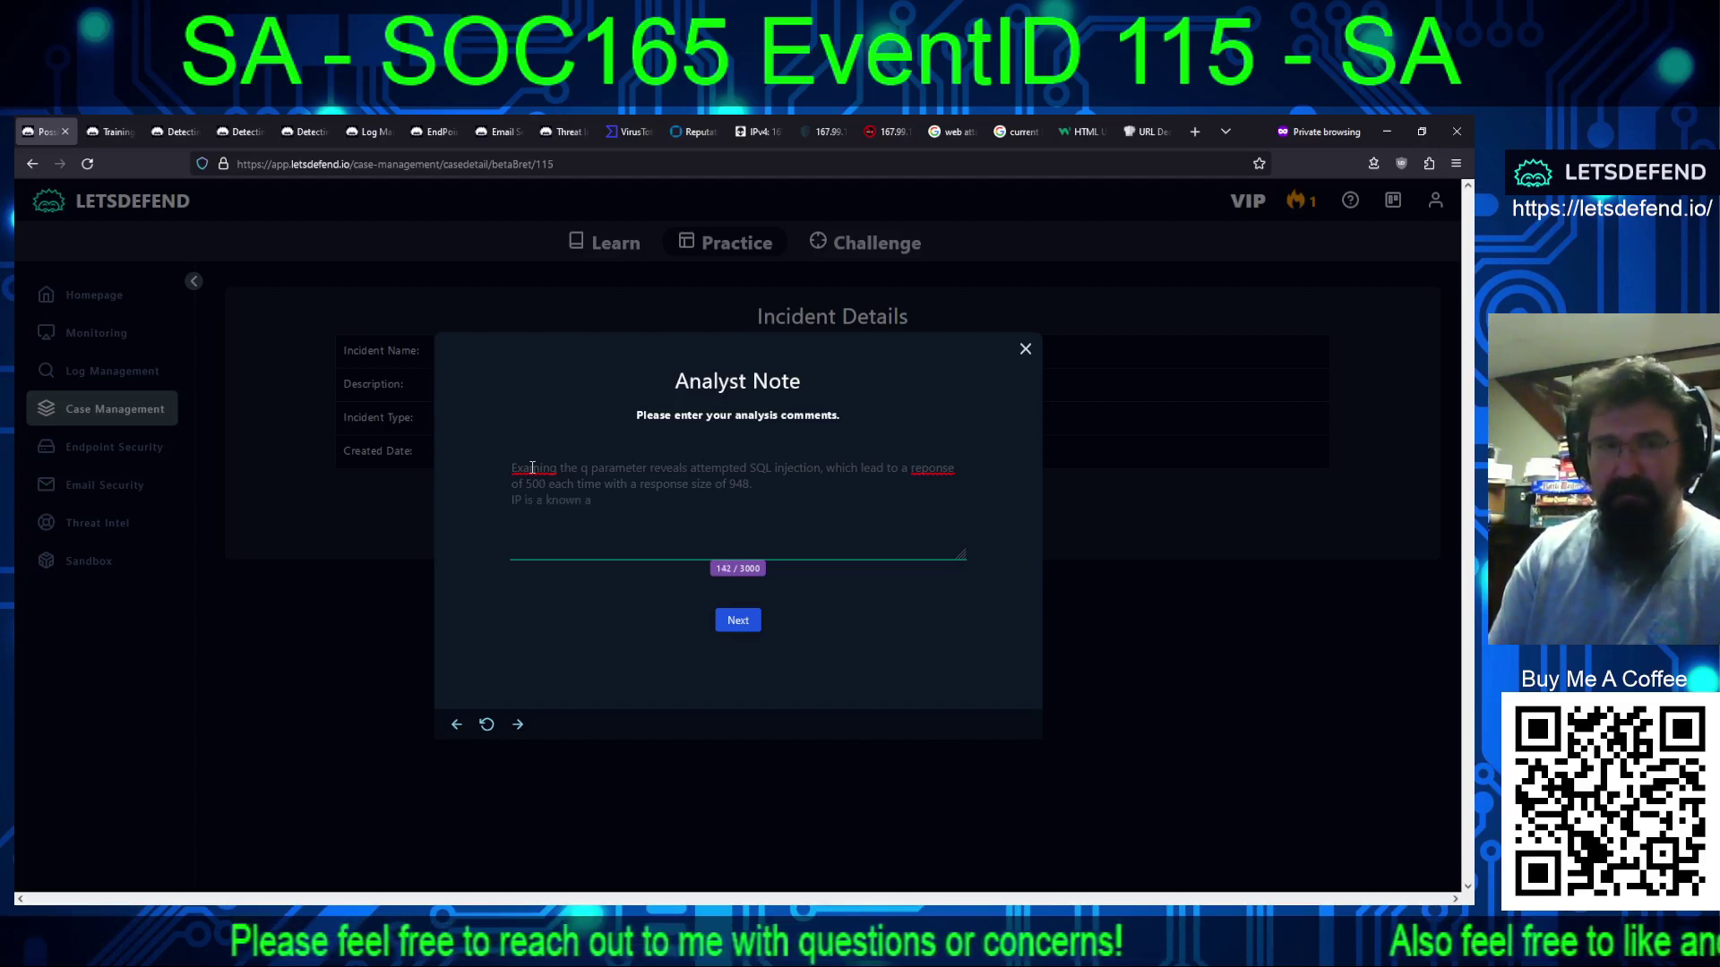
pyautogui.write('ttacker/sca')
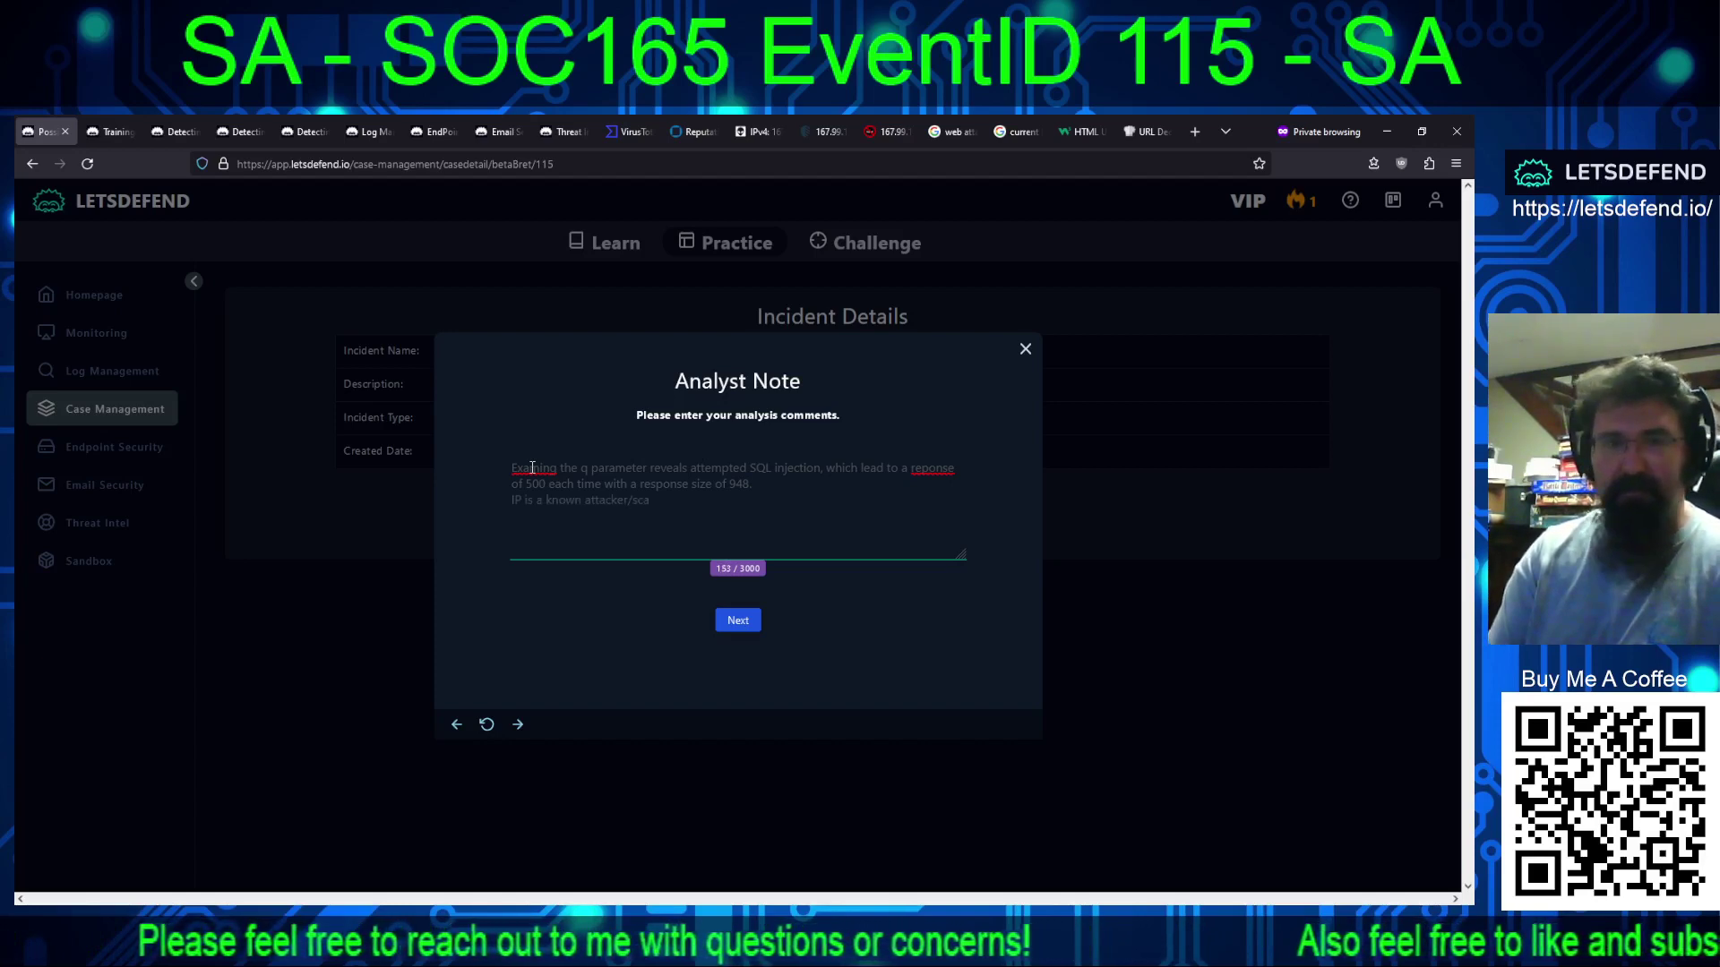
pyautogui.write('nner and shou')
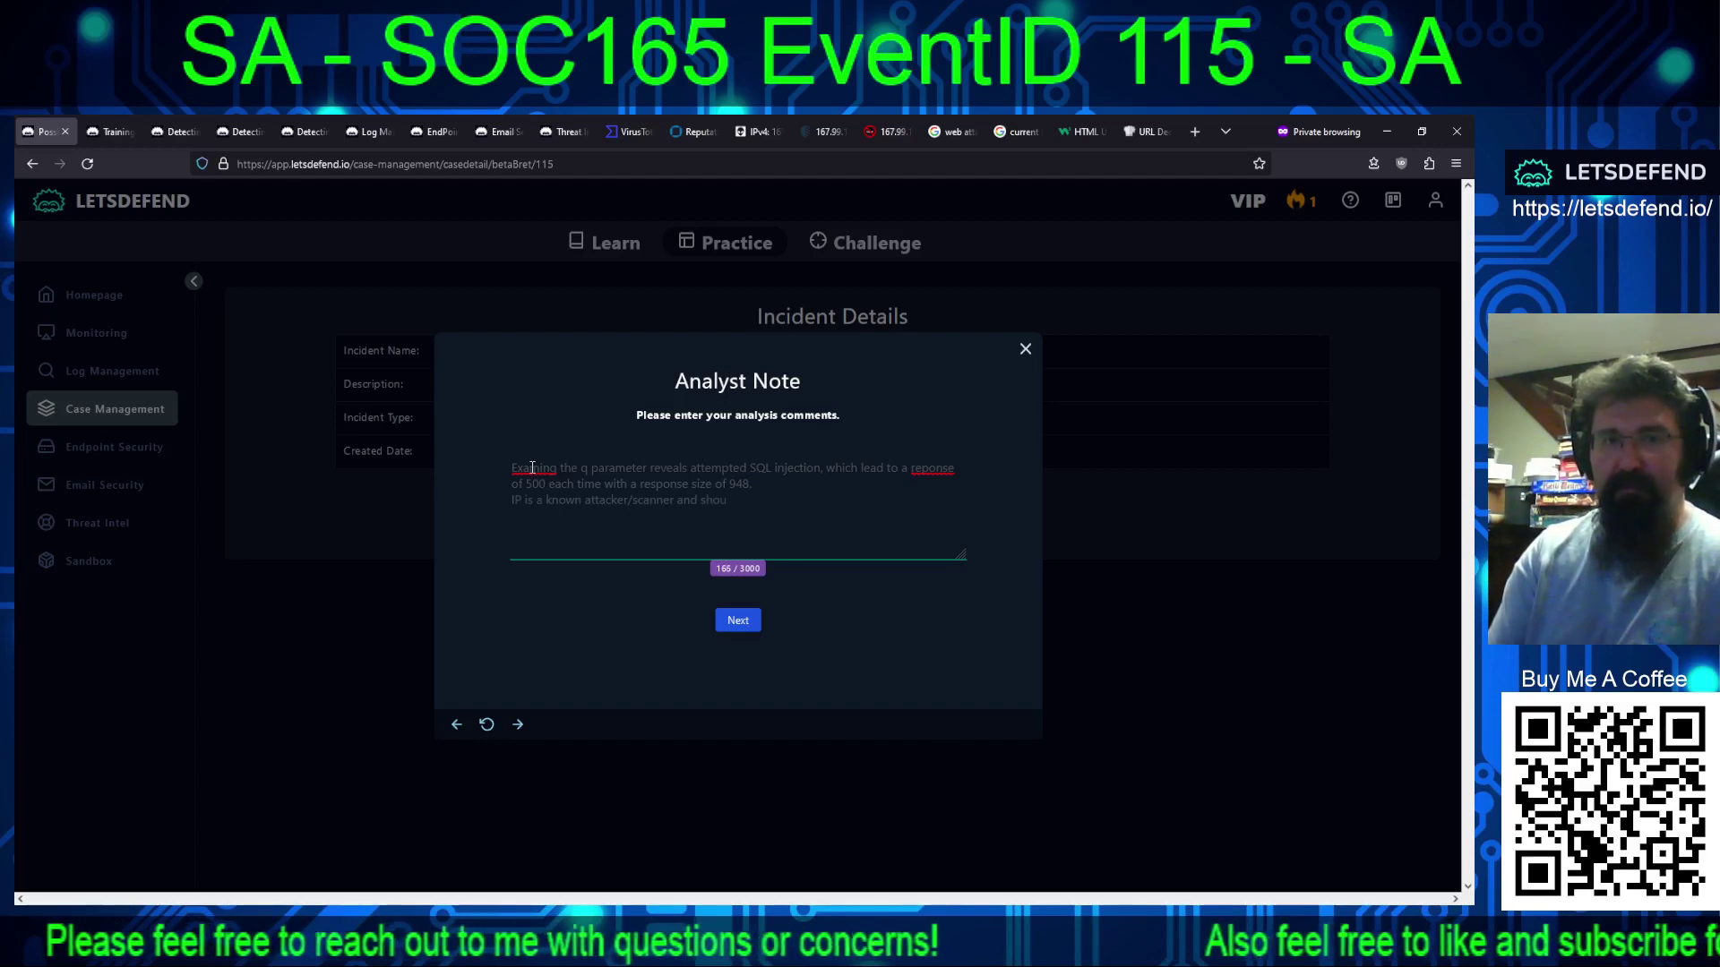
pyautogui.write('ld be blocked.')
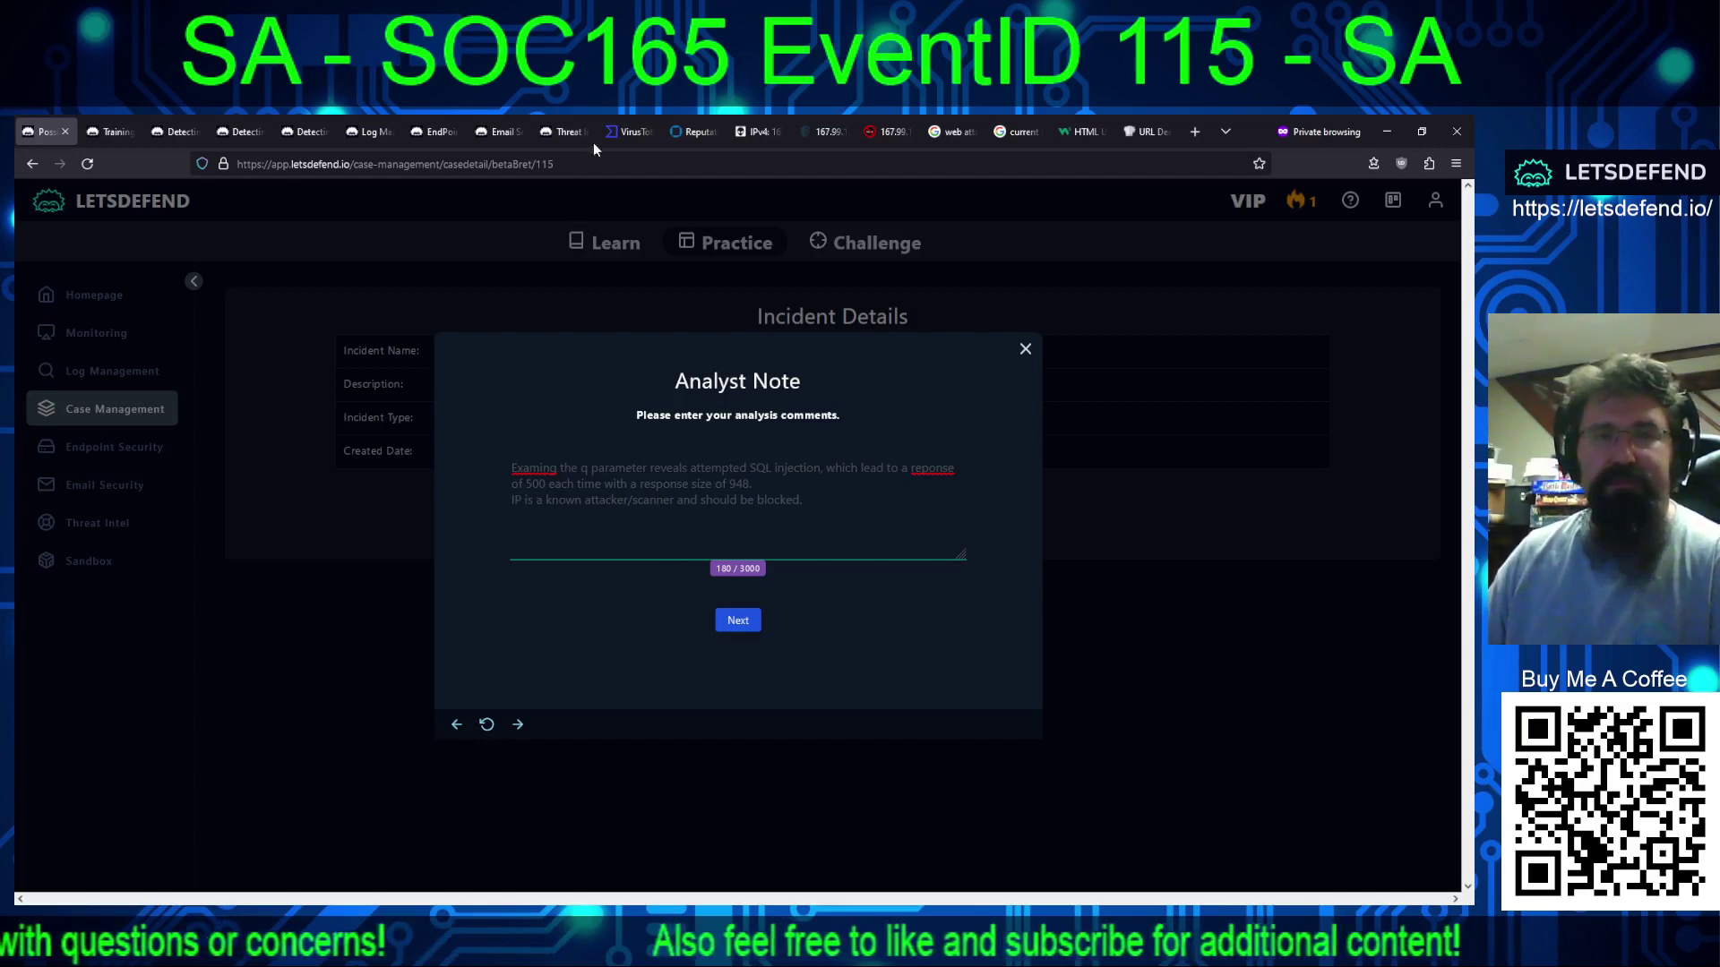
# Step: Append the VirusTotal detection page link for 167.99.169.17 below the note text, after a blank line, and correct "reponse" to "response"
pyautogui.click(749, 134)
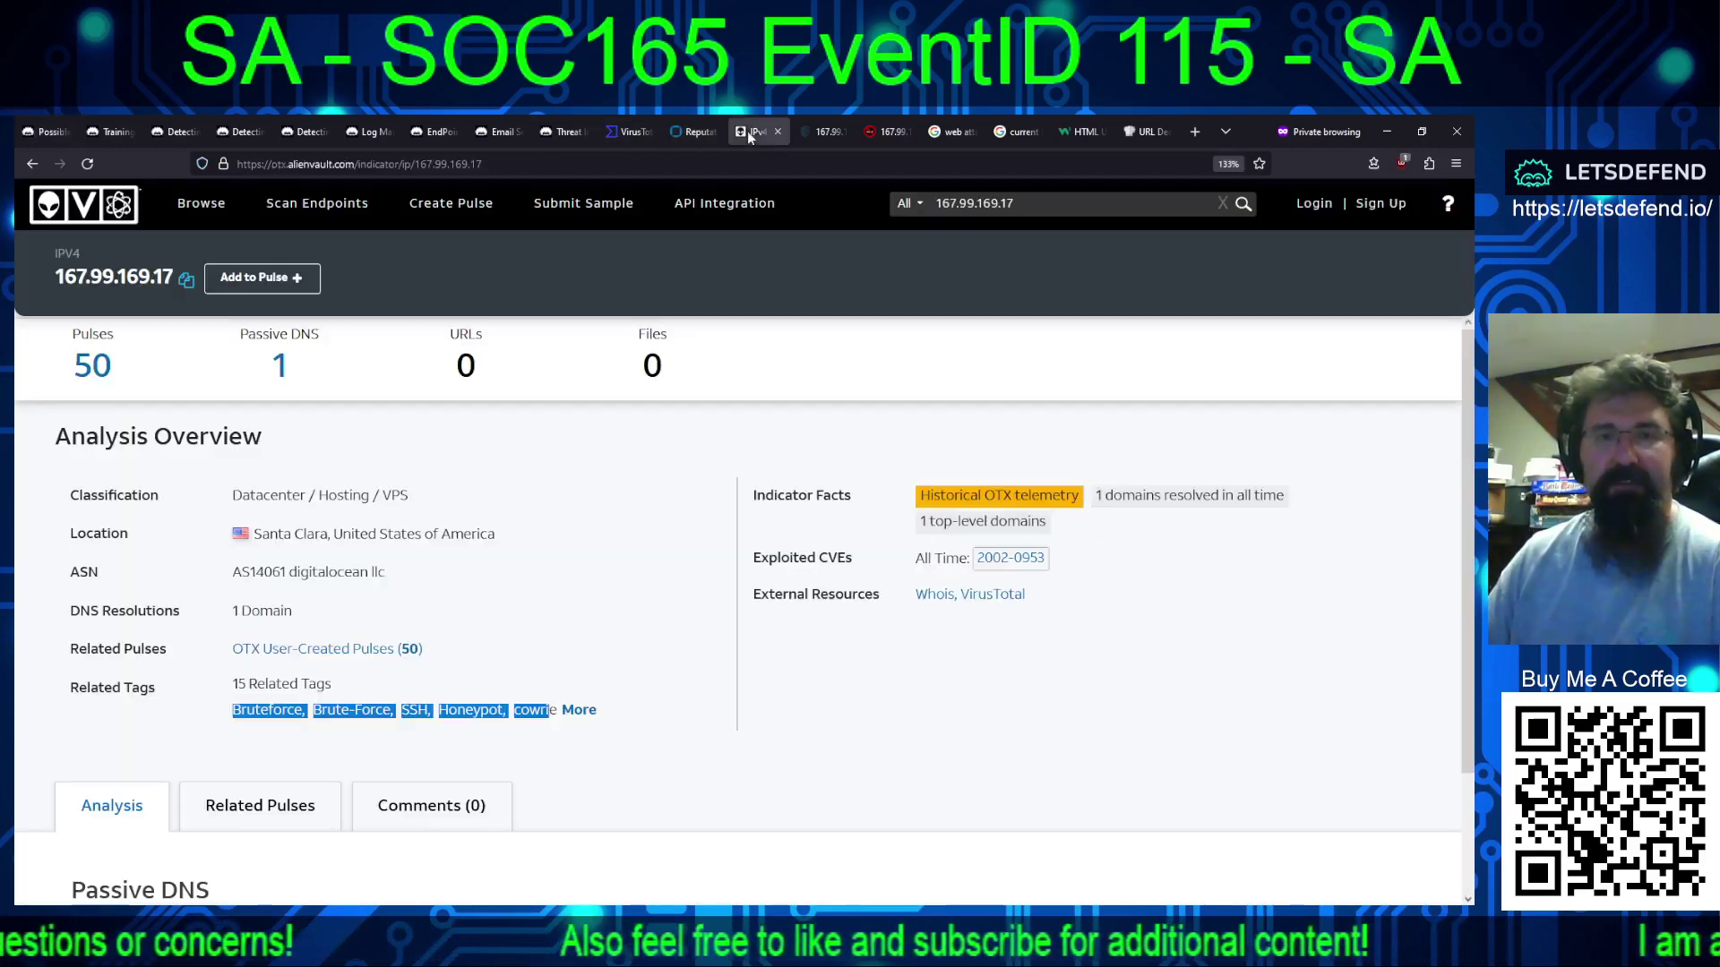
pyautogui.scroll(-2, 708, 428)
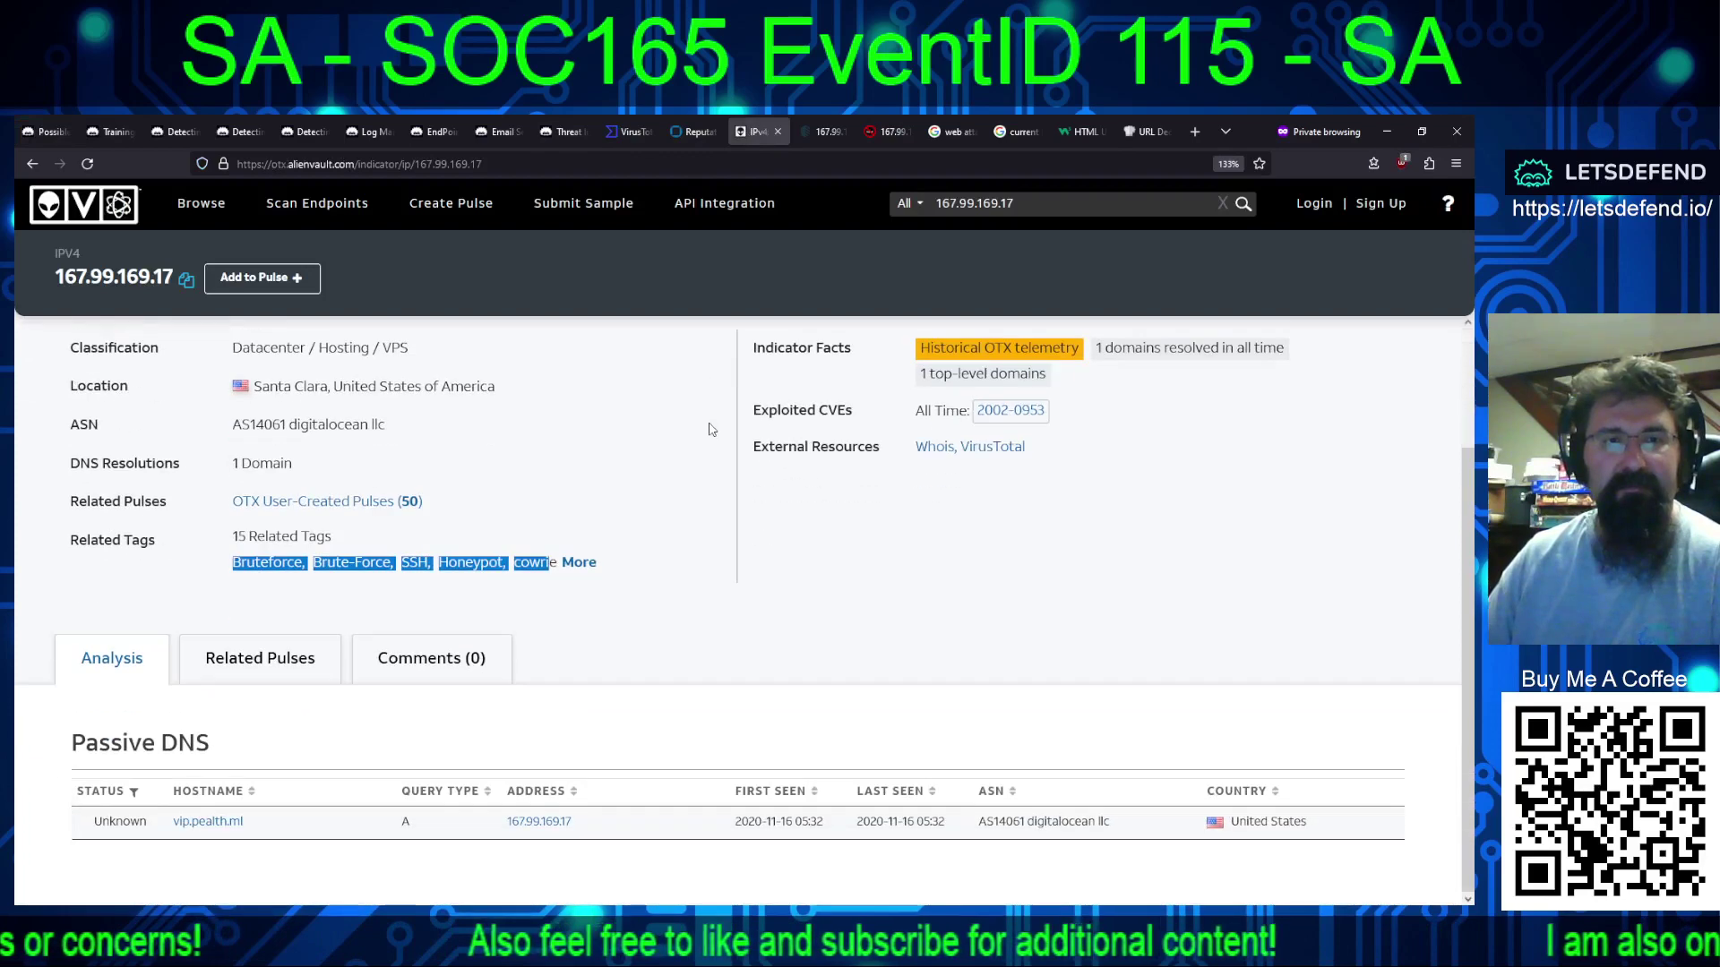
pyautogui.scroll(3, 675, 566)
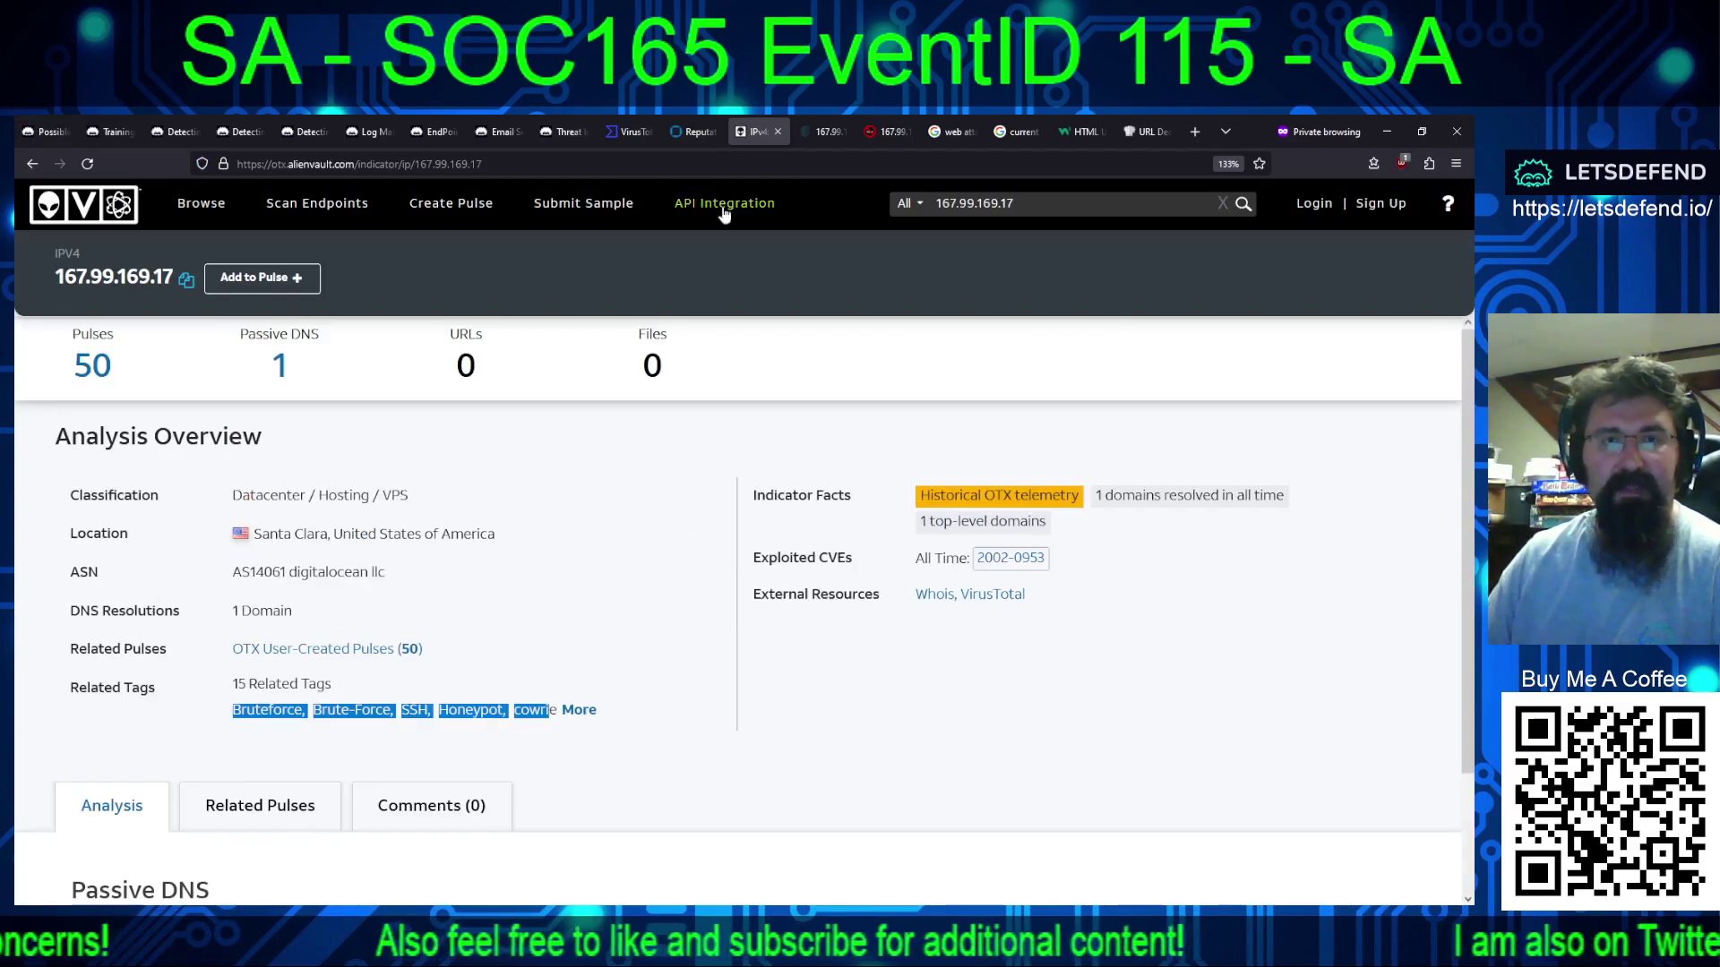
pyautogui.click(629, 132)
pyautogui.click(665, 160)
pyautogui.hotkey('ctrl', 'c')
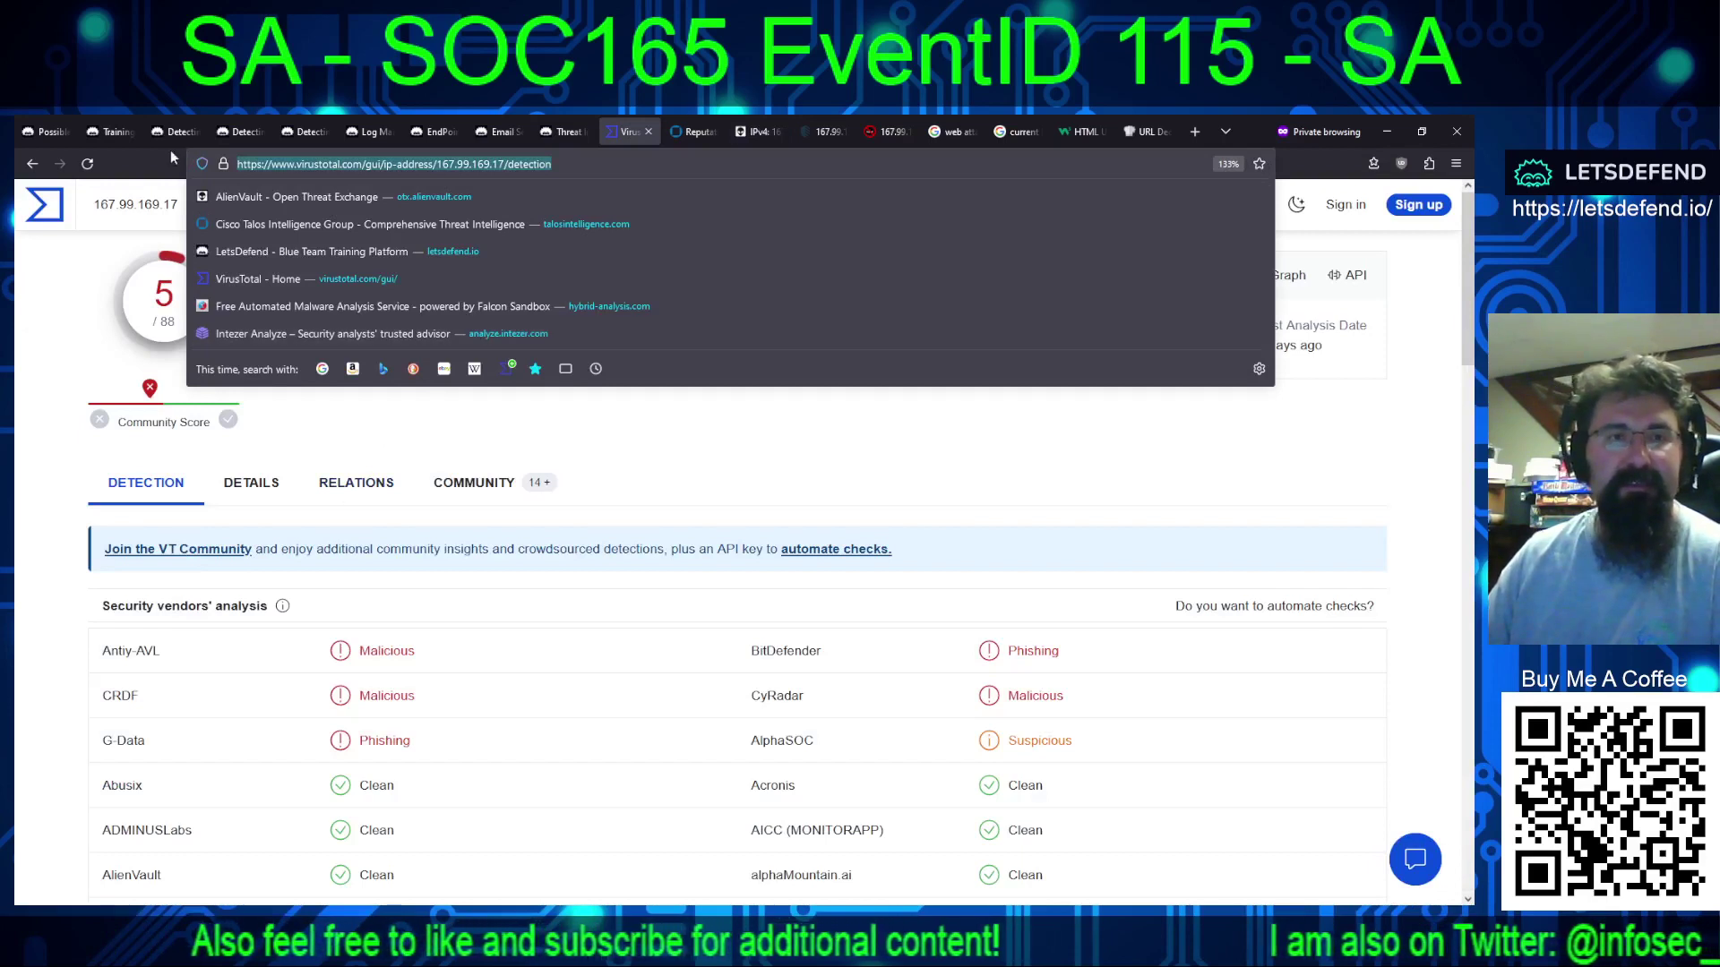
pyautogui.click(47, 130)
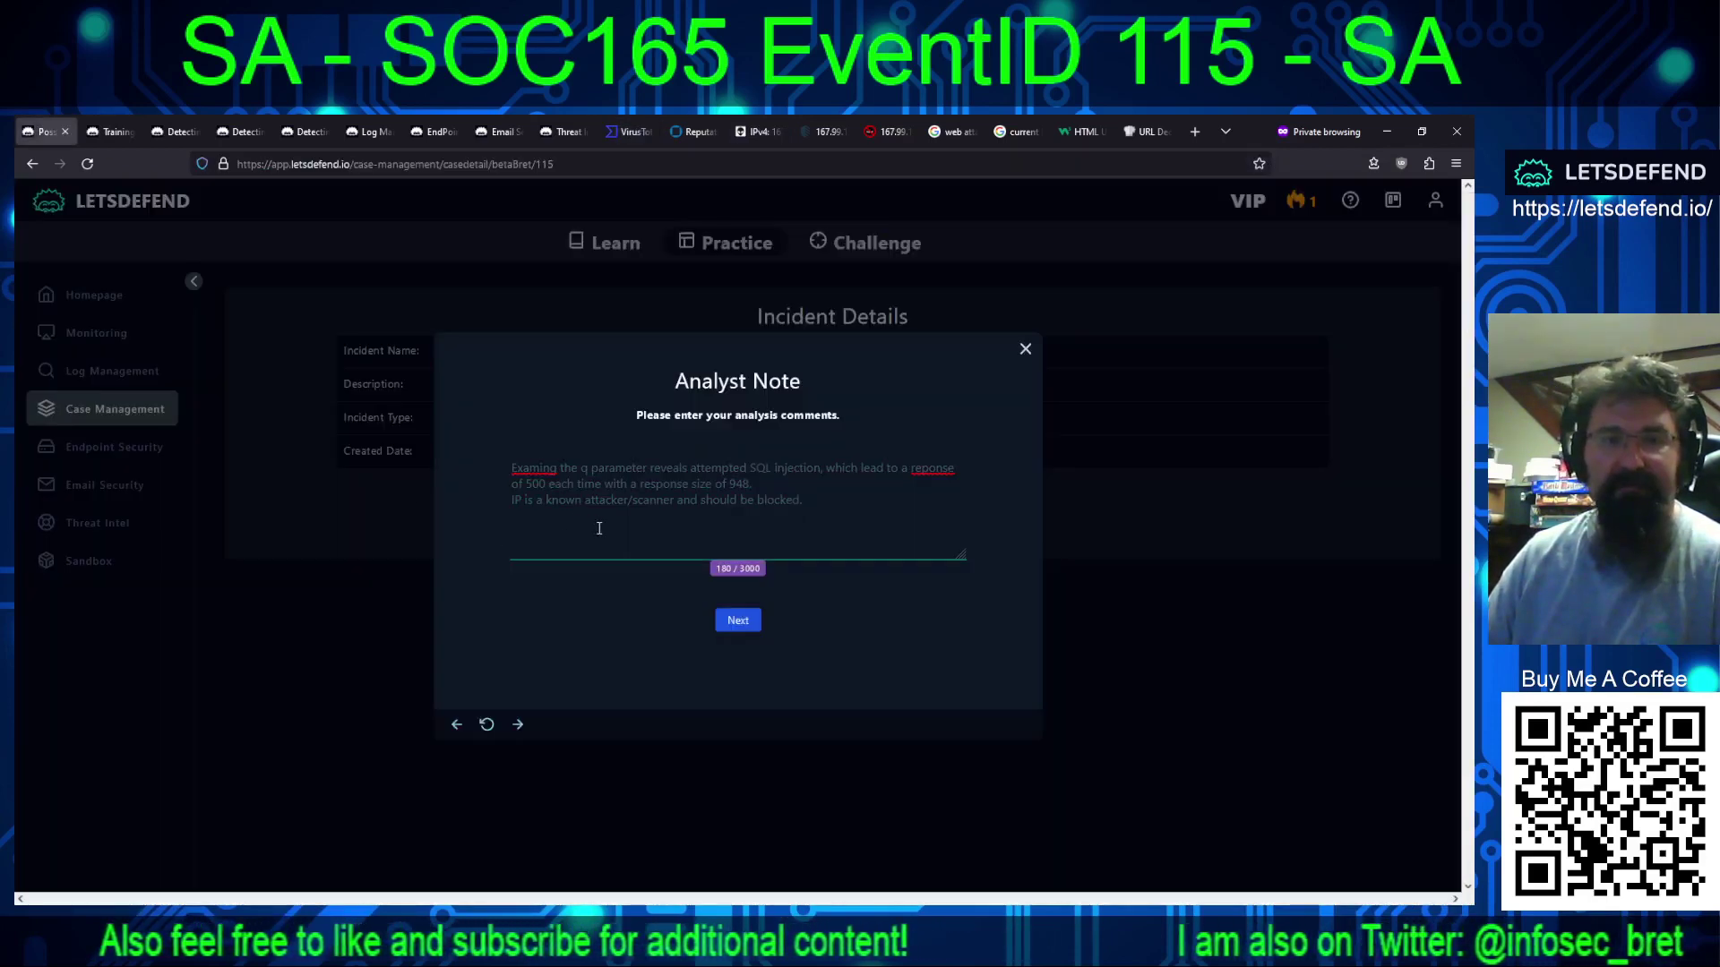
pyautogui.hotkey('ctrl', 'v')
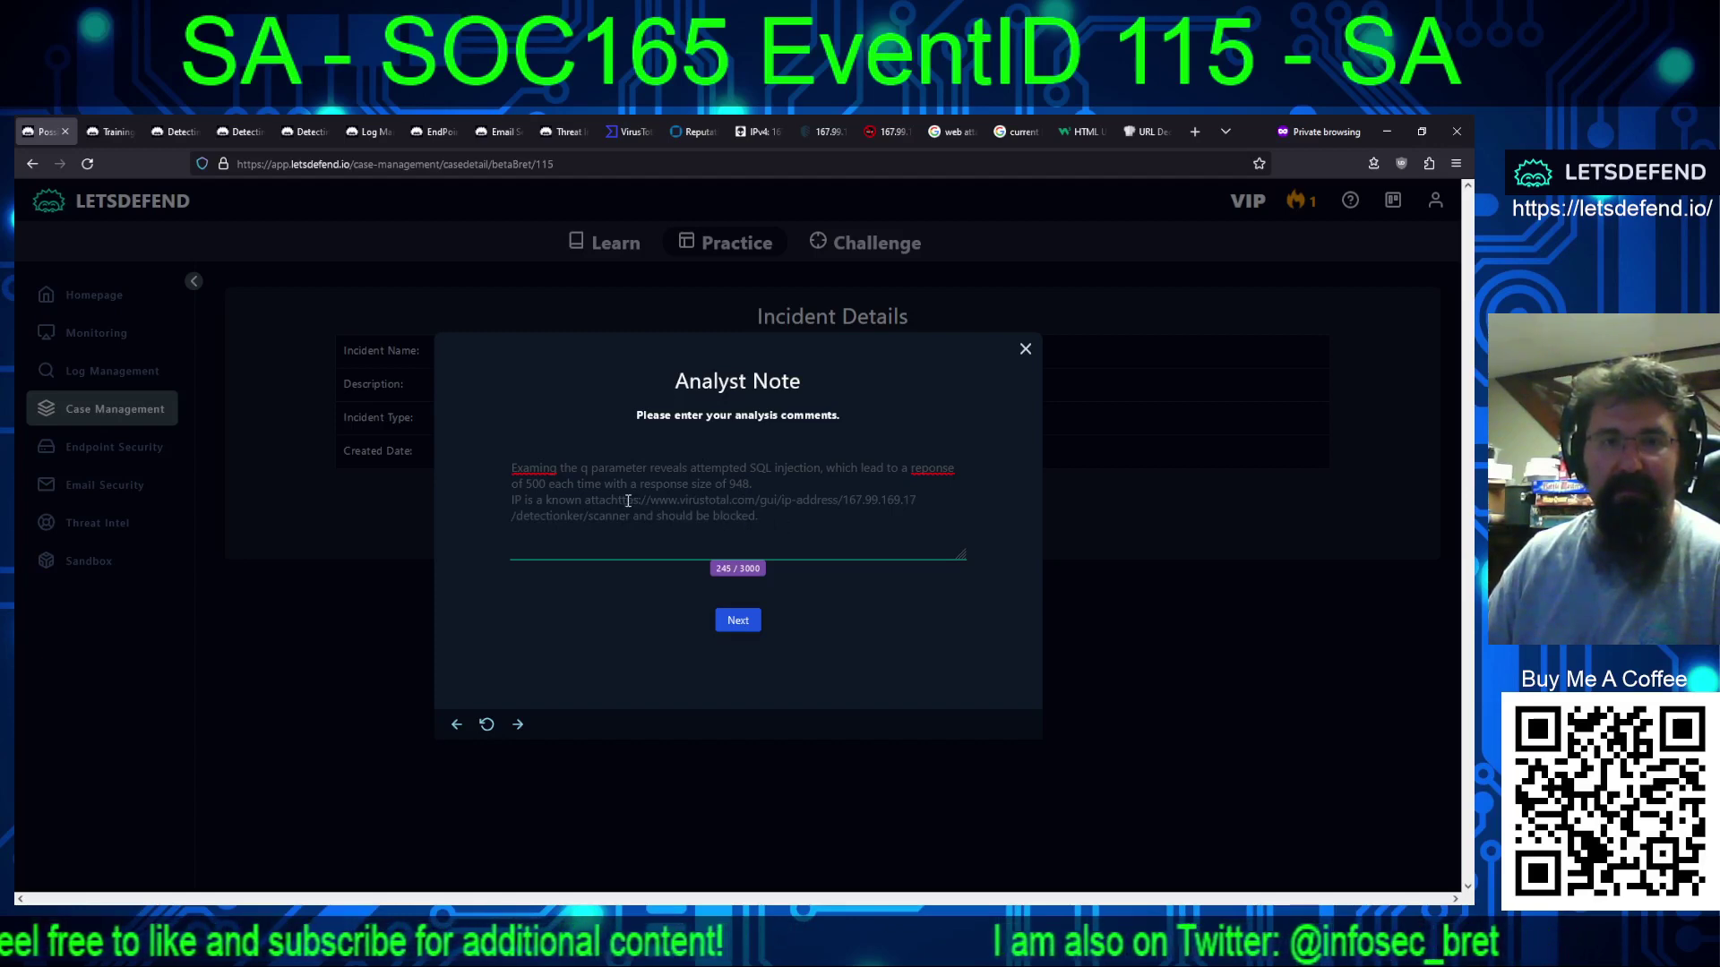
pyautogui.hotkey('ctrl', 'z')
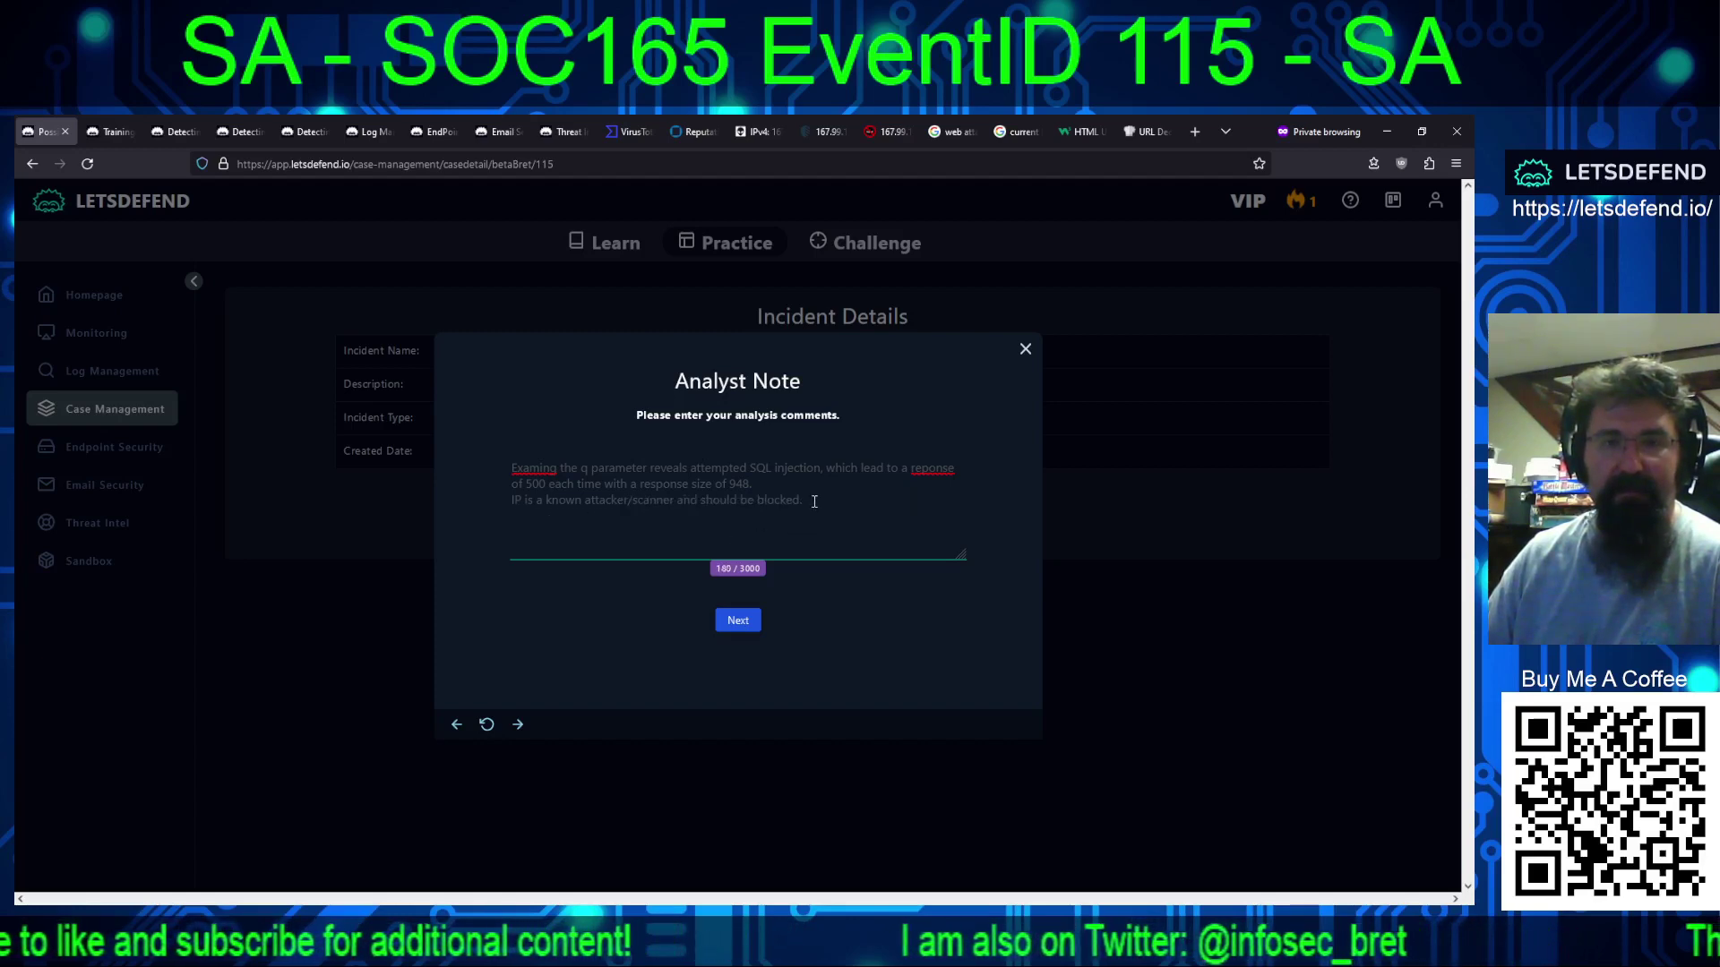
pyautogui.press('Return')
pyautogui.press('Return')
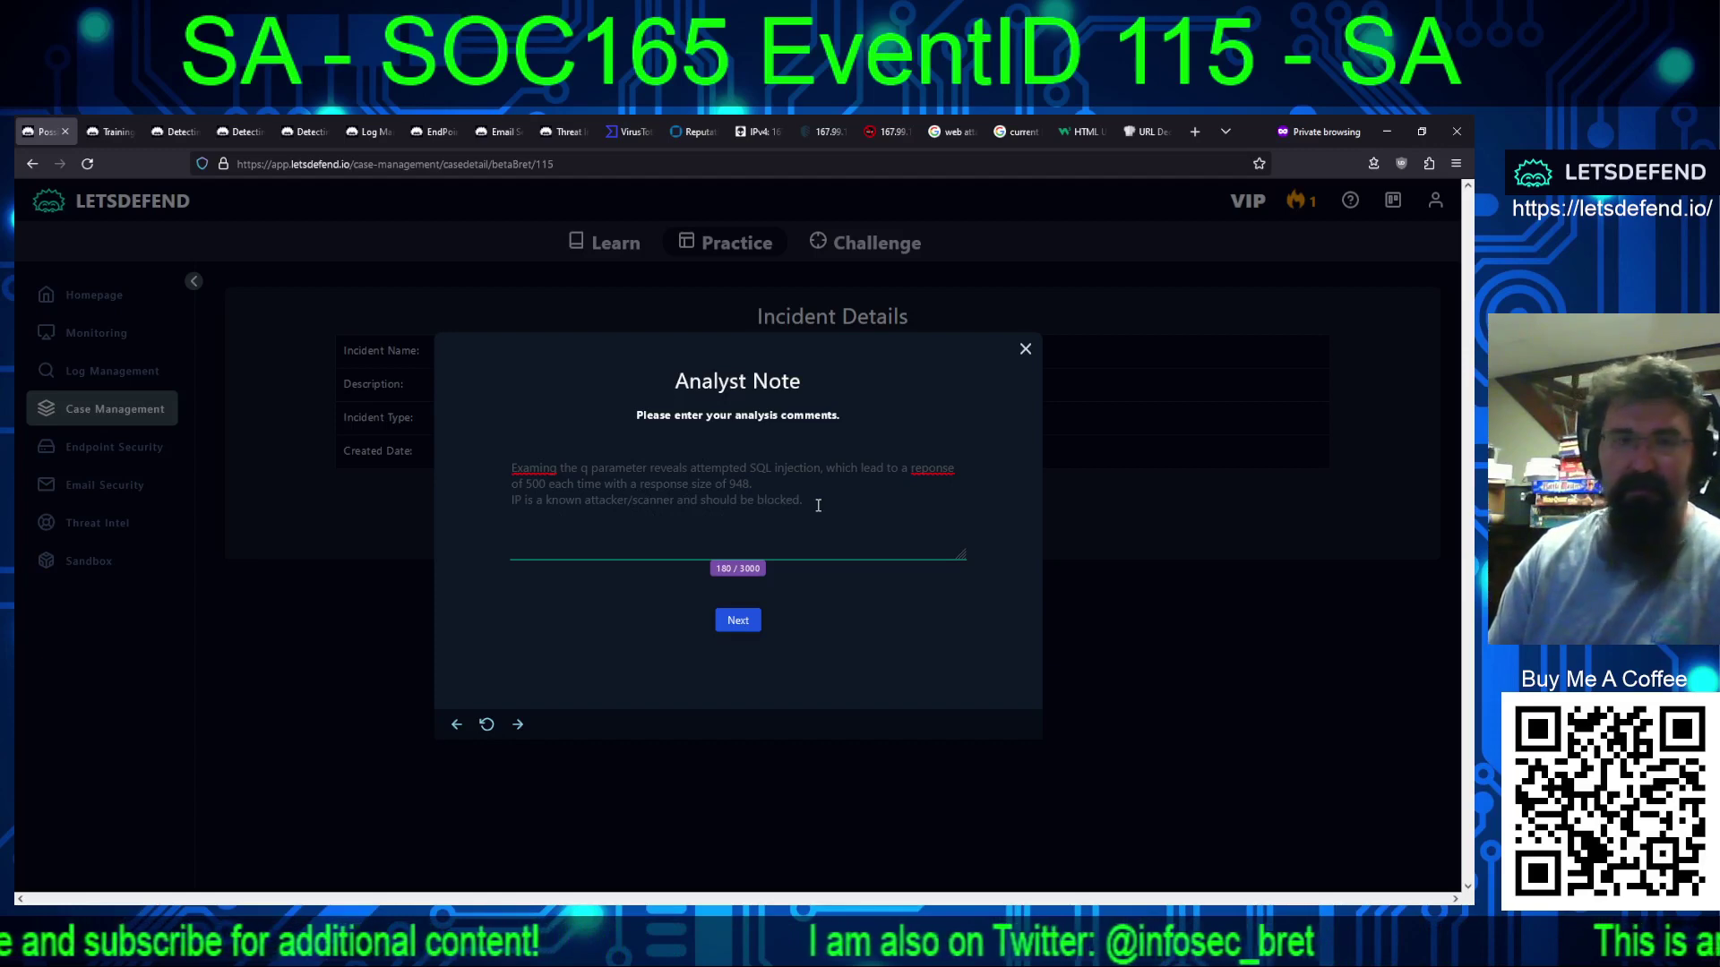
pyautogui.hotkey('ctrl', 'v')
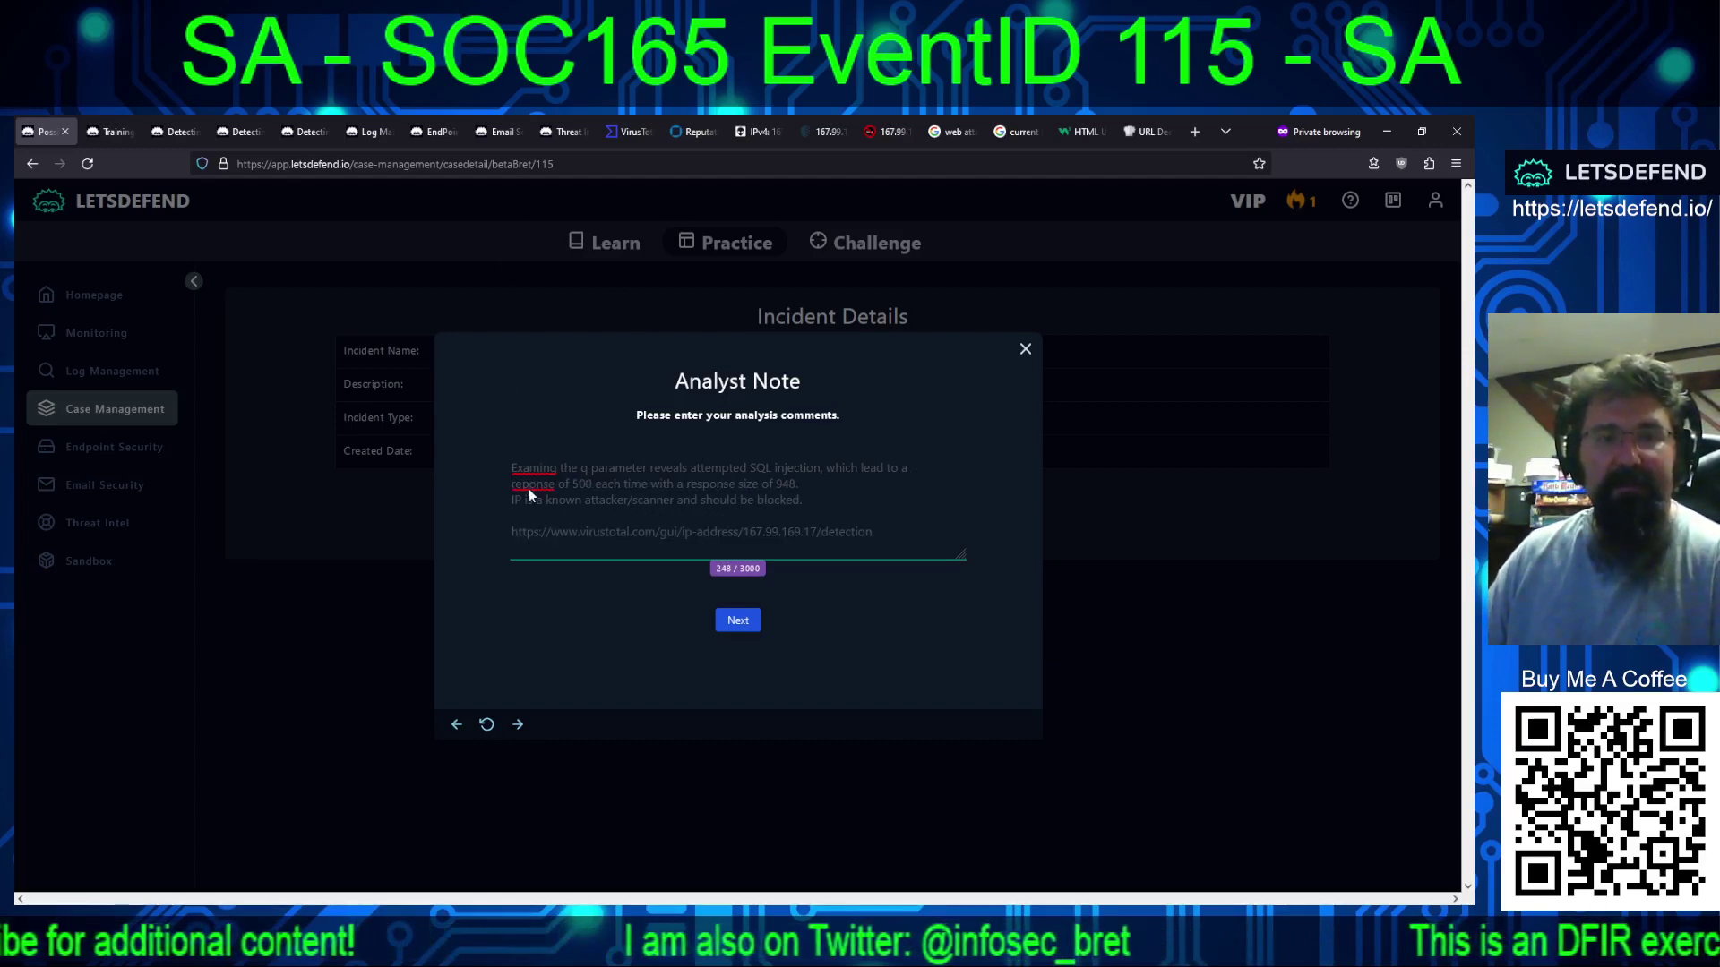
pyautogui.write('s')
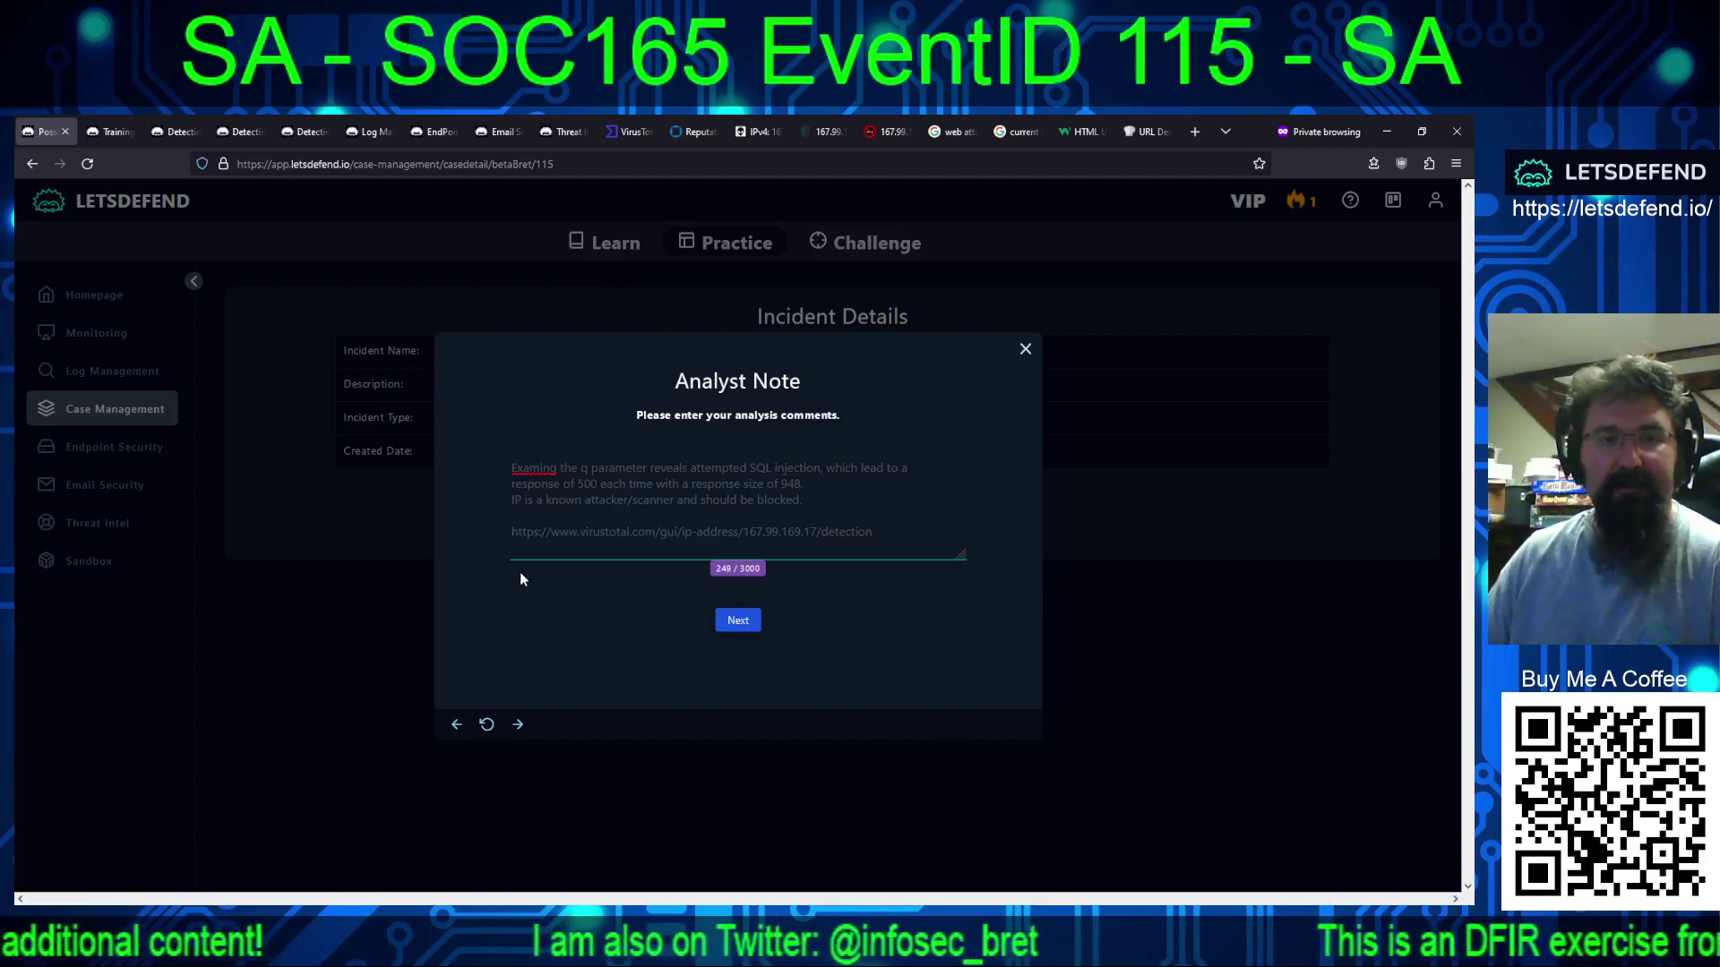
# Step: Copy the AlienVault OTX page address for 167.99.169.17 and add it on a new line directly below the VirusTotal link
pyautogui.click(755, 132)
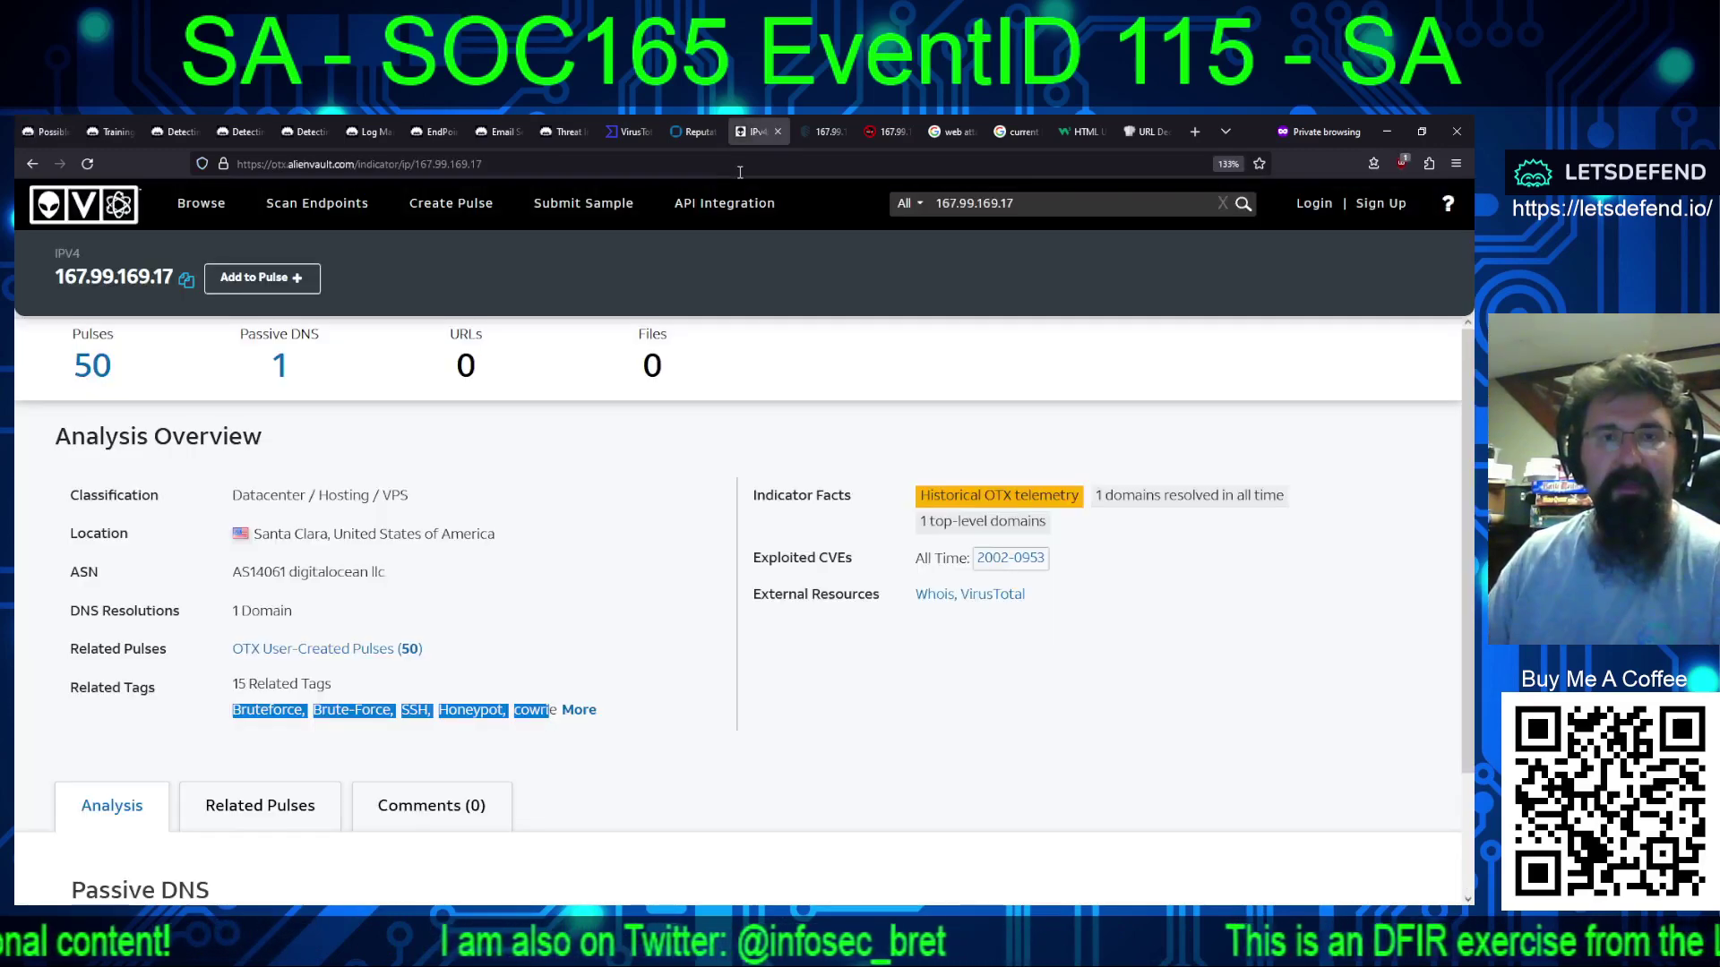
pyautogui.click(626, 165)
pyautogui.hotkey('ctrl', 'c')
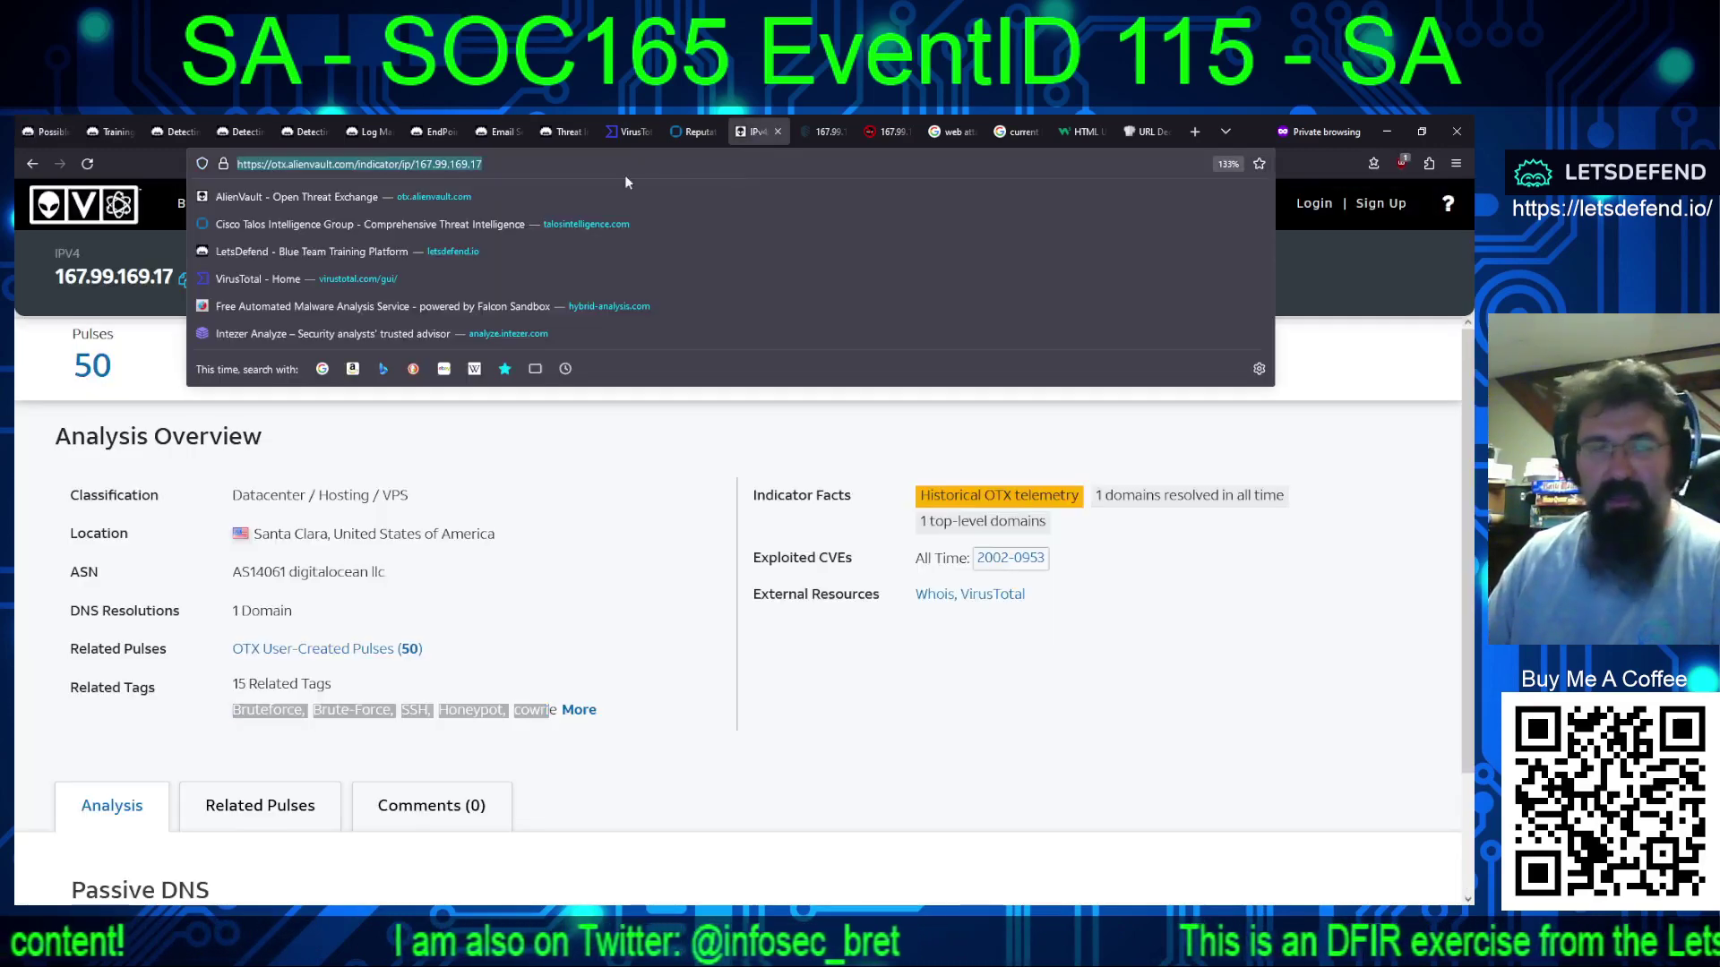
pyautogui.click(41, 130)
pyautogui.hotkey('ctrl', 'v')
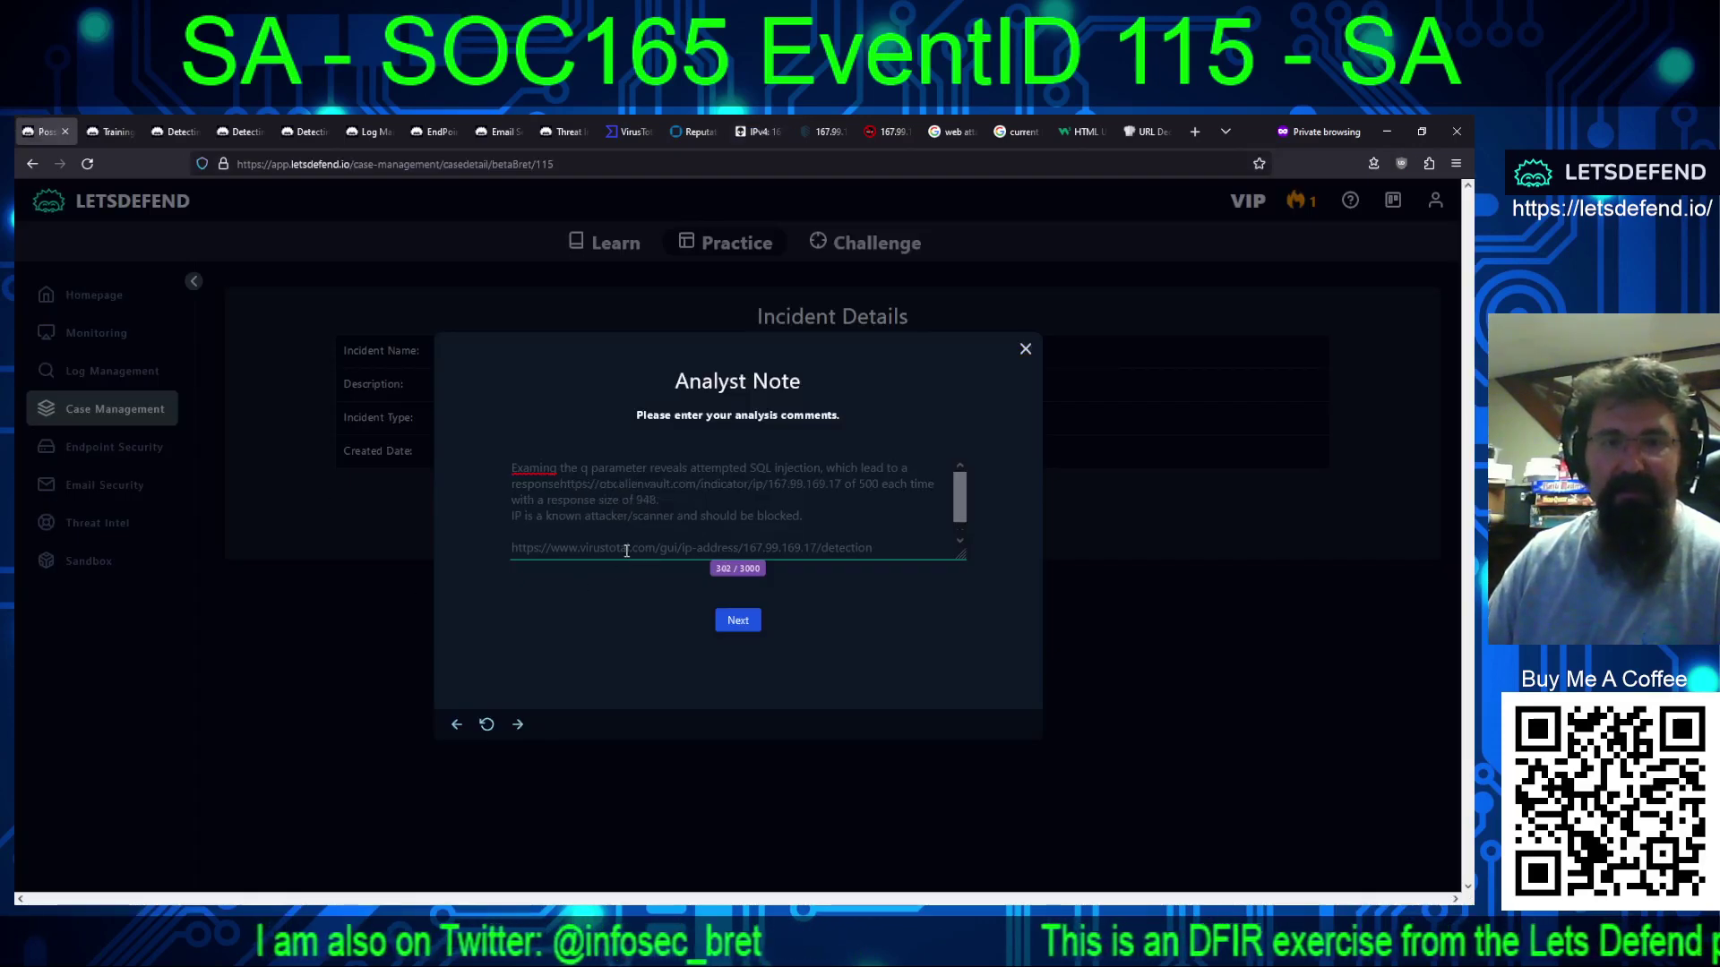
pyautogui.scroll(-1, 645, 527)
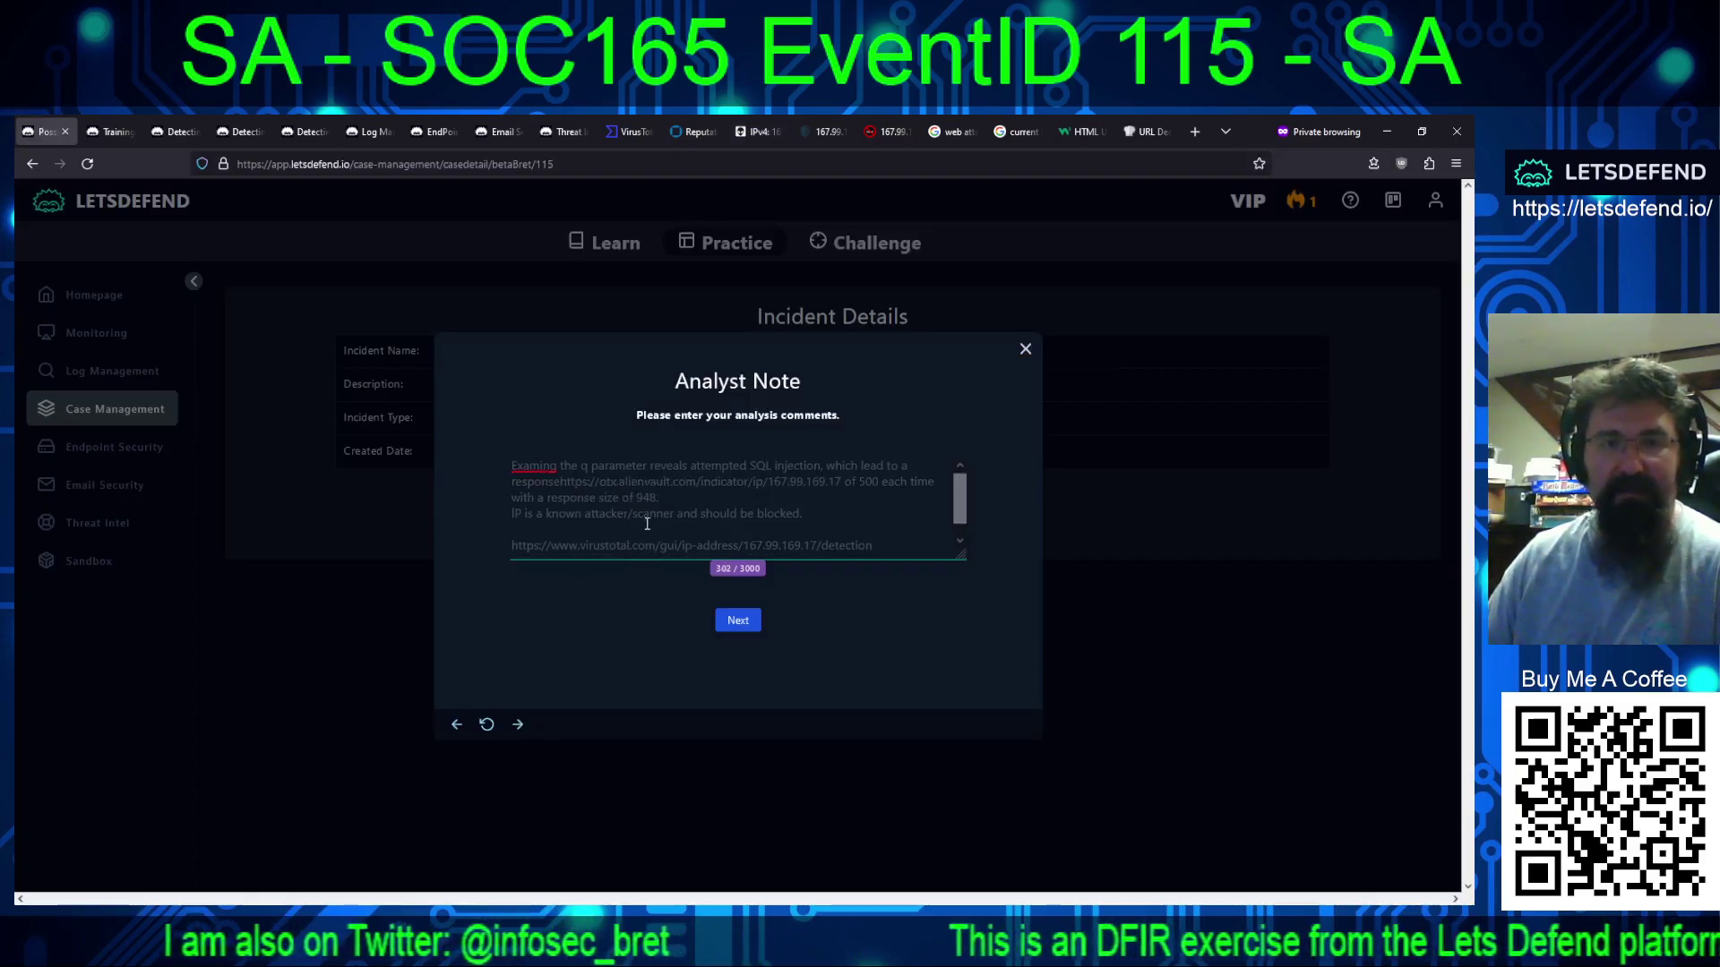
pyautogui.scroll(1, 647, 524)
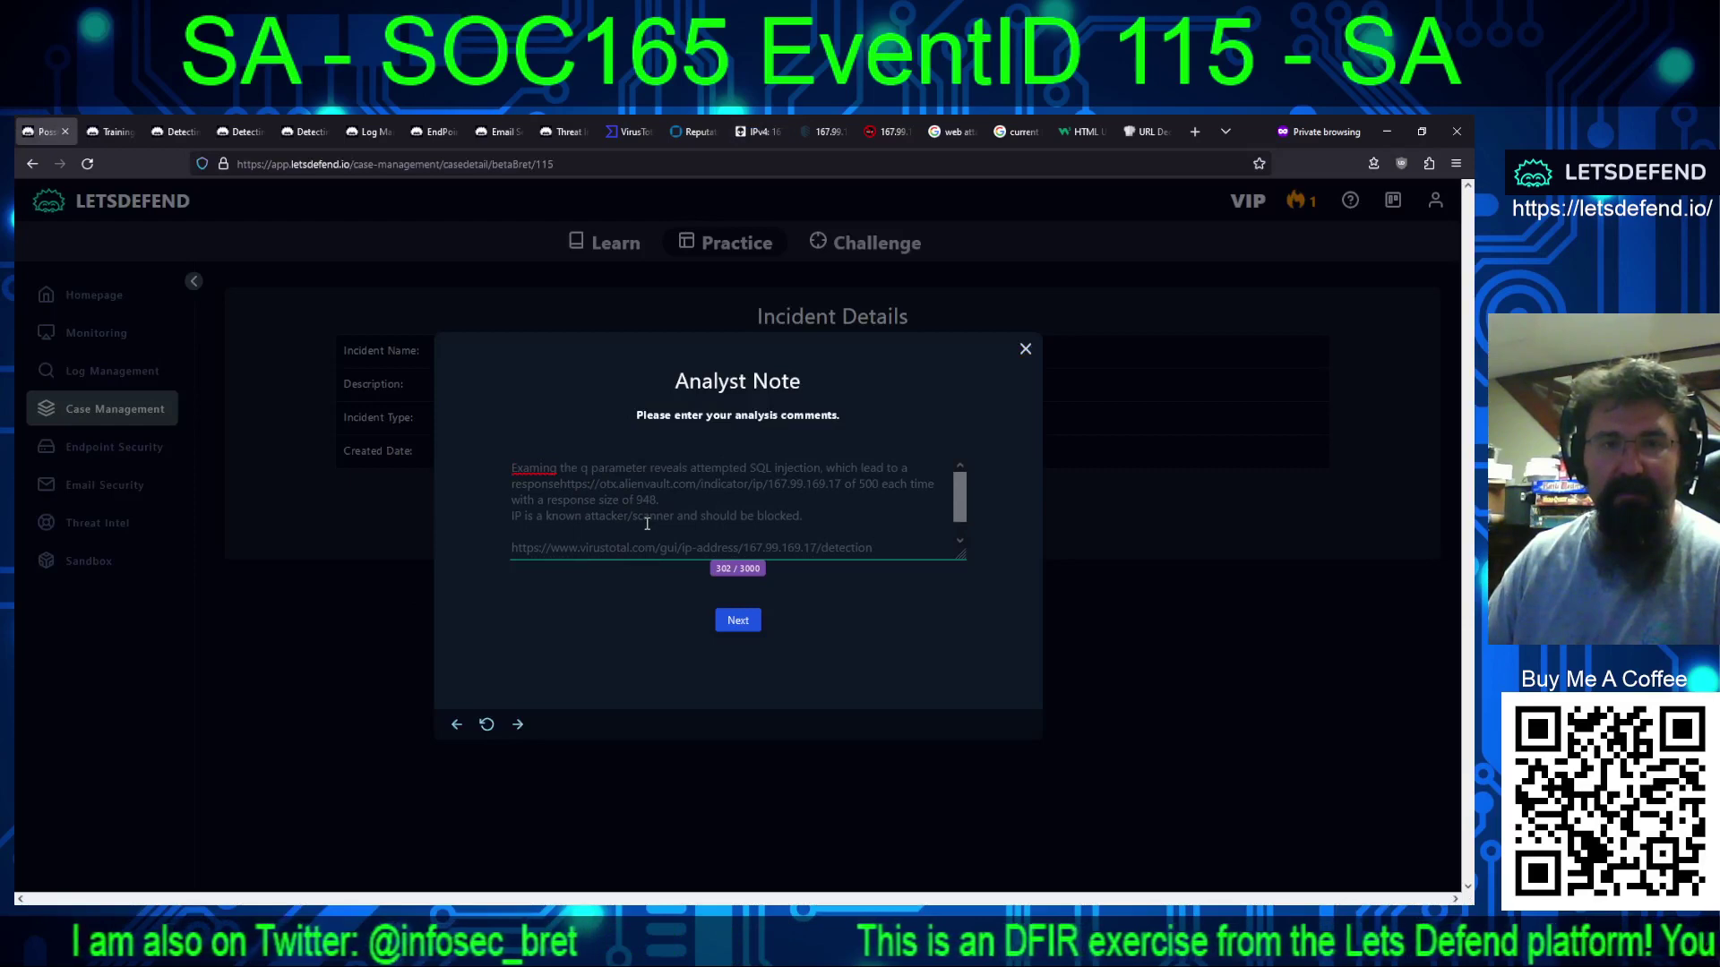
pyautogui.hotkey('ctrl', 'z')
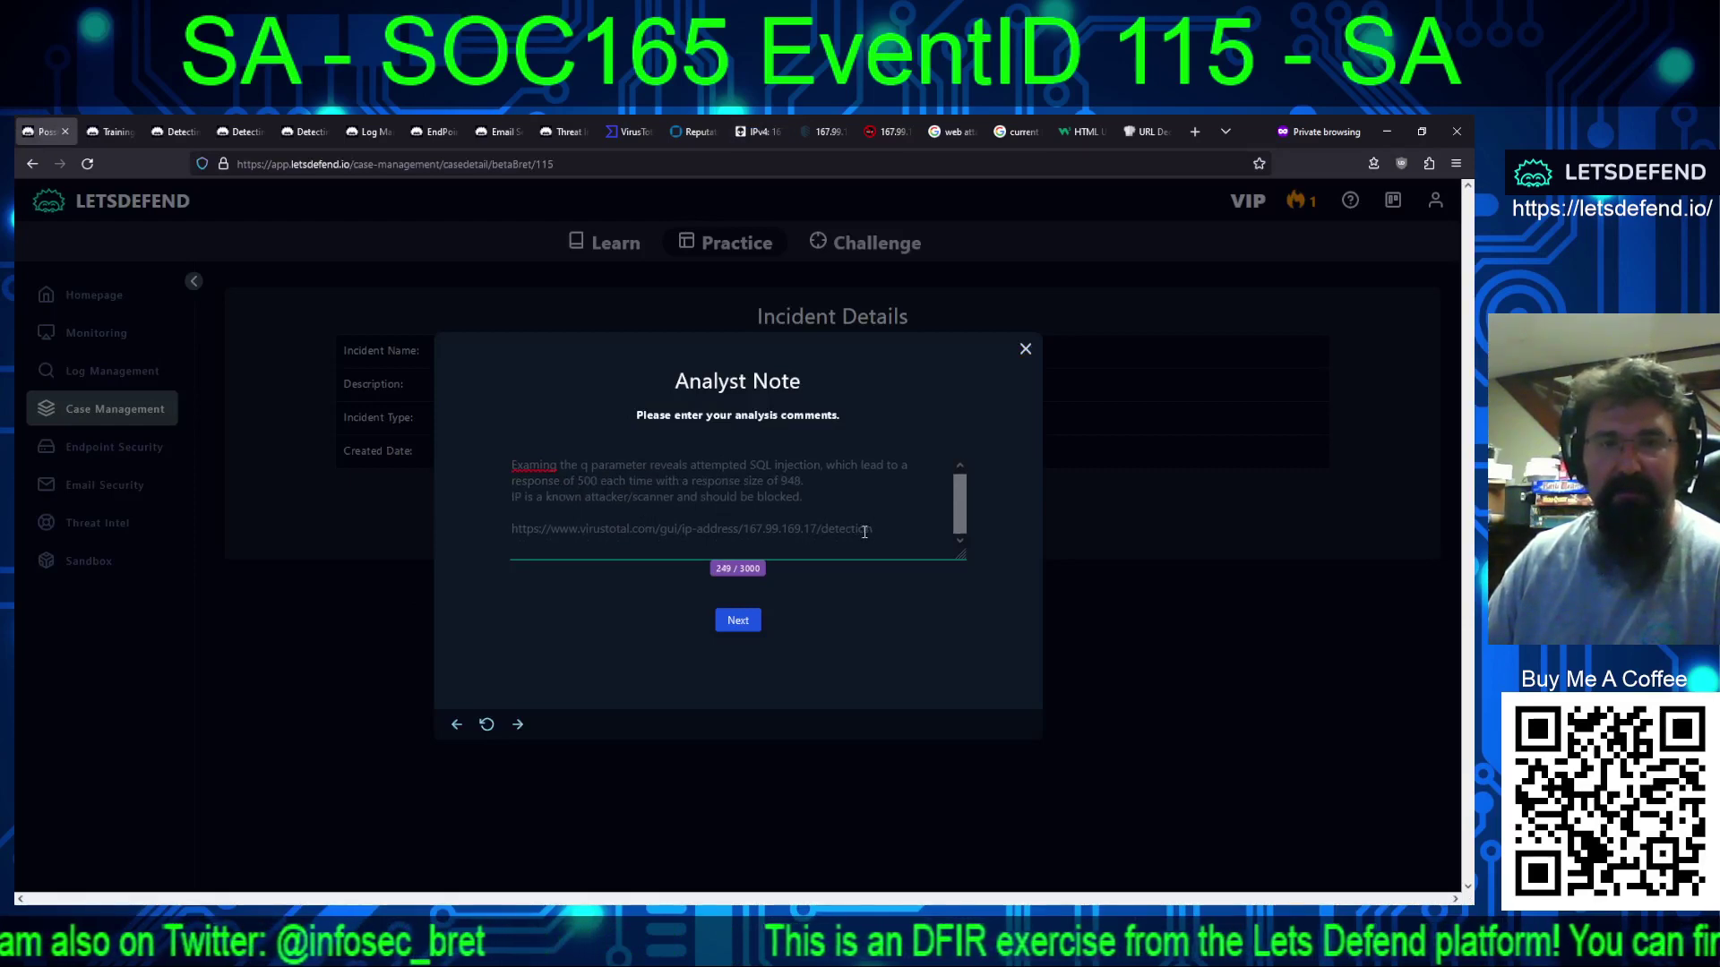
pyautogui.click(880, 532)
pyautogui.press('Return')
pyautogui.hotkey('ctrl', 'v')
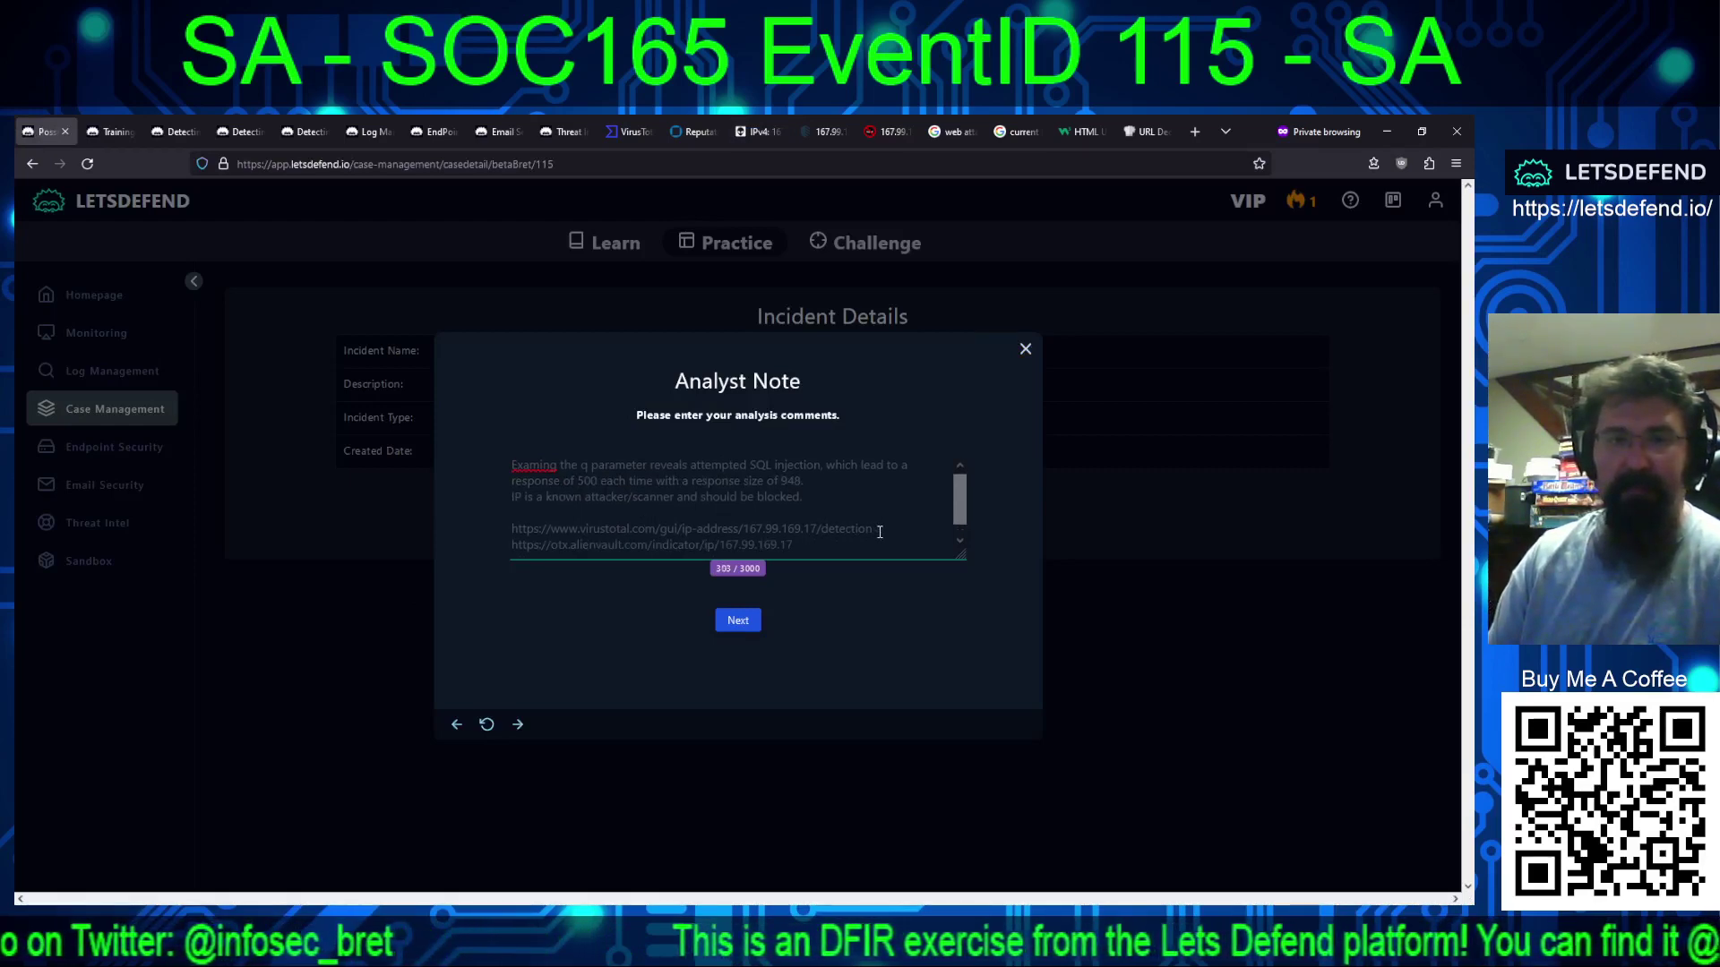
pyautogui.press('BackSpace')
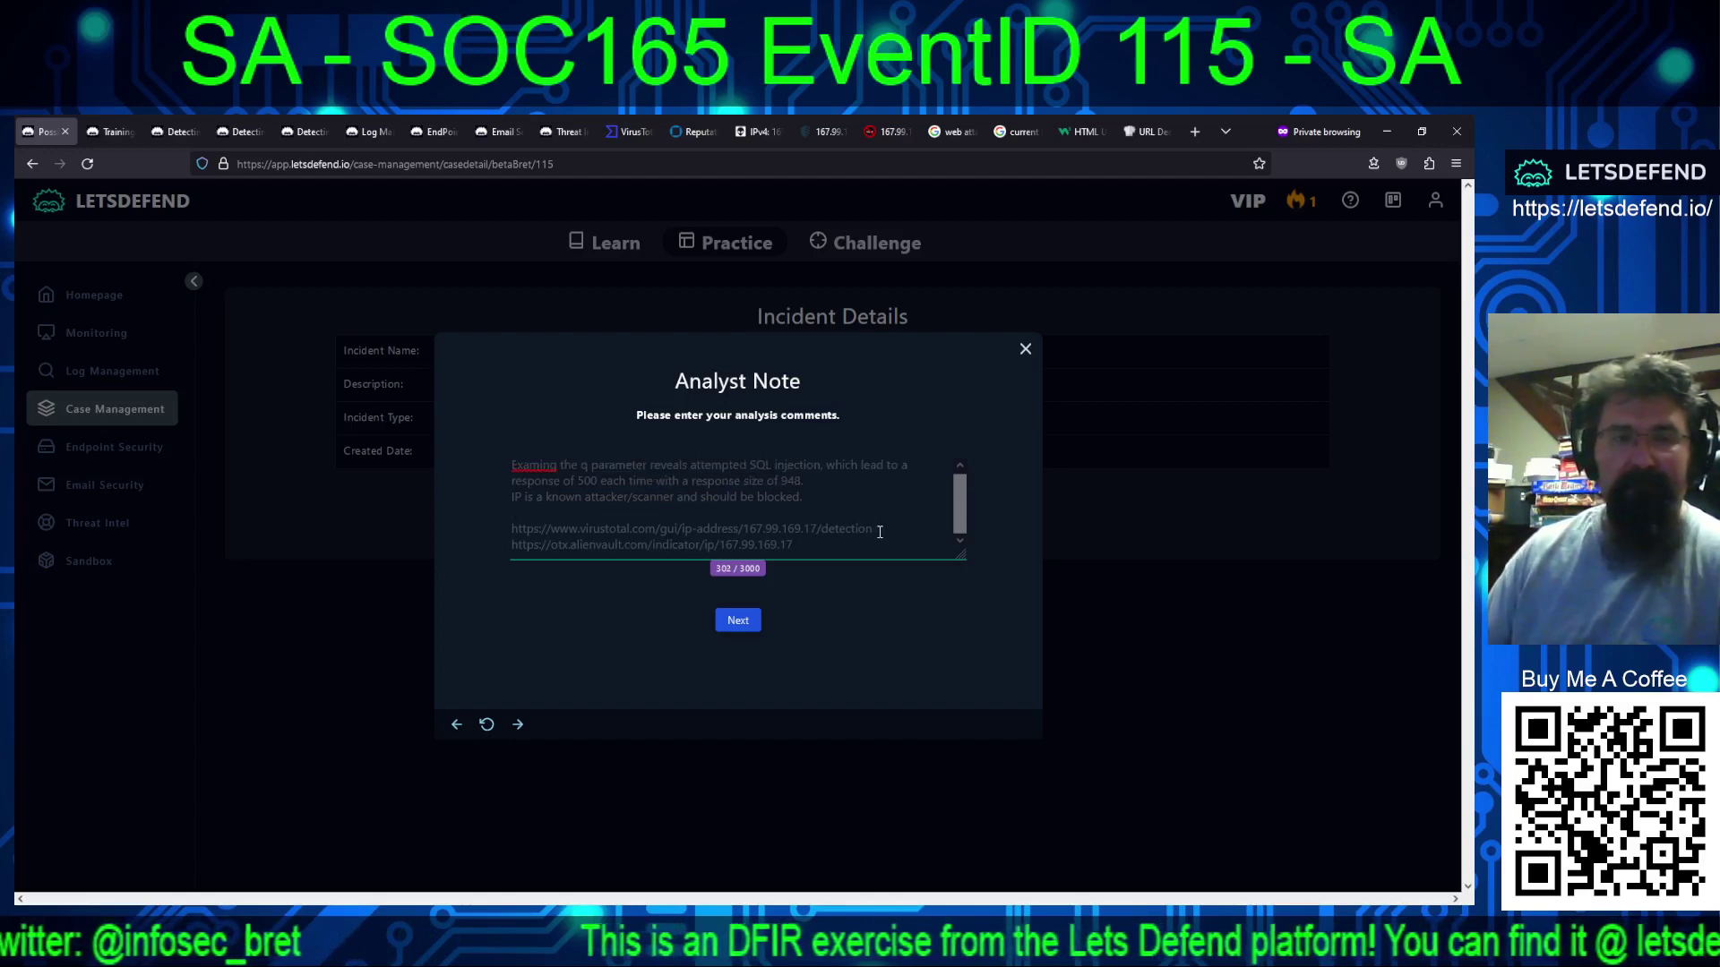
# Step: Insert a blank line before the IP statement in the analyst note and correct its first word to "Examining"
pyautogui.click(816, 483)
pyautogui.press('Return')
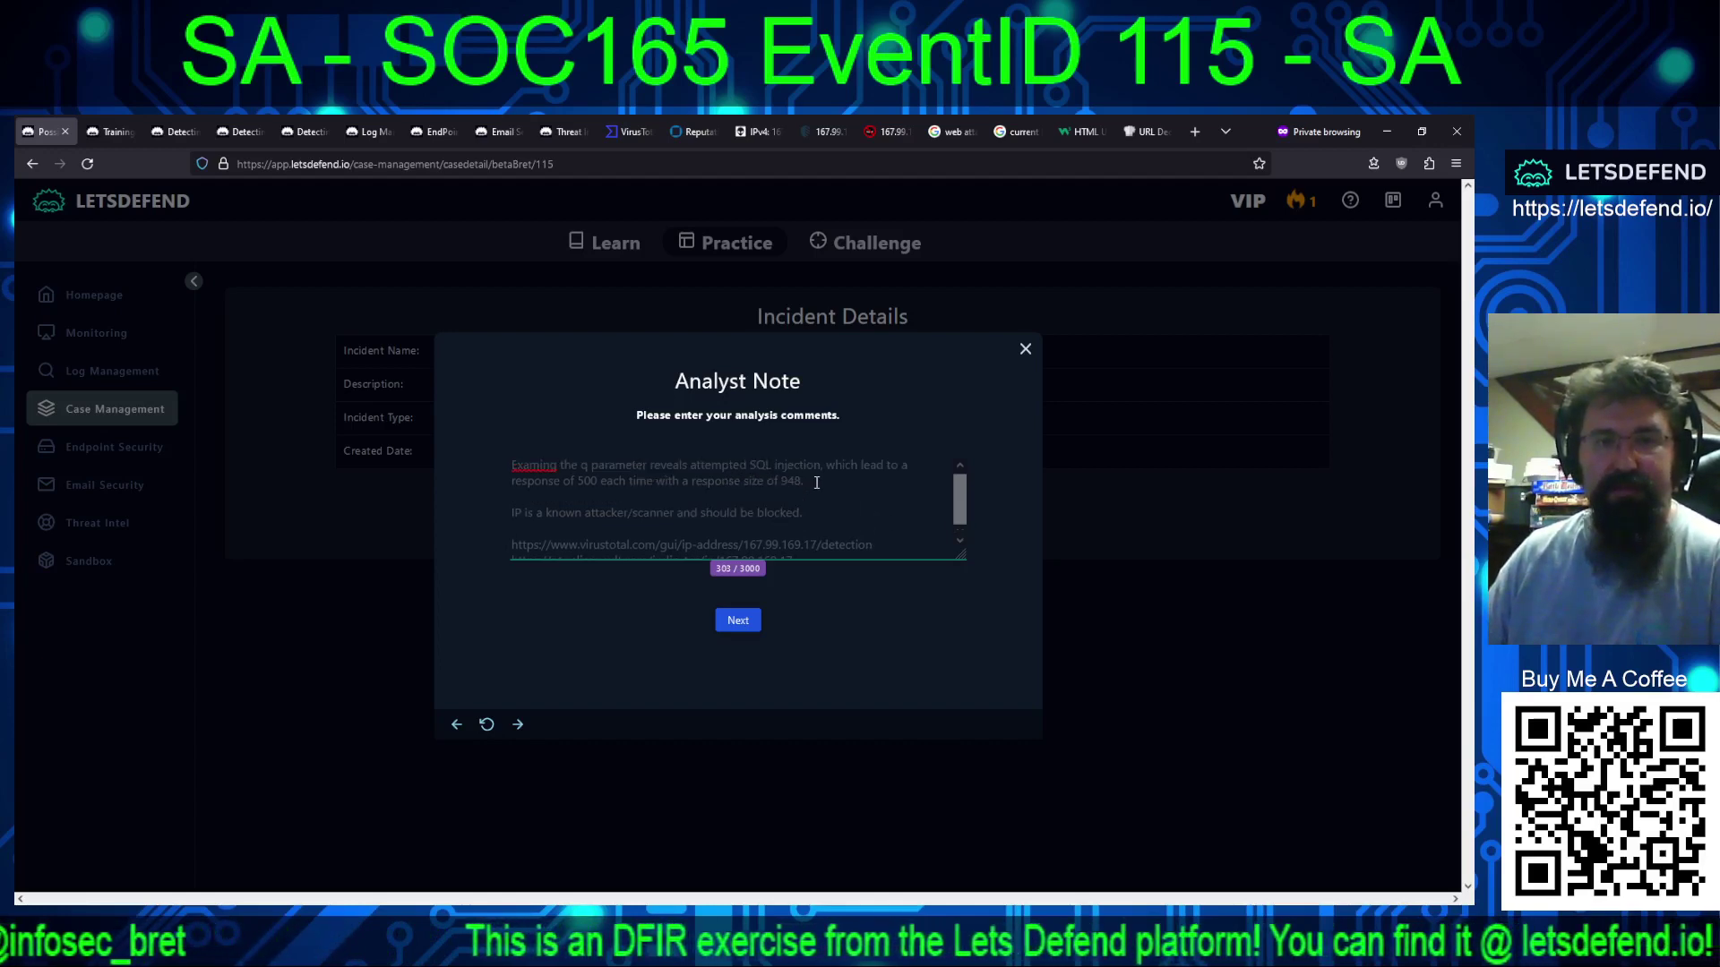
pyautogui.click(553, 469)
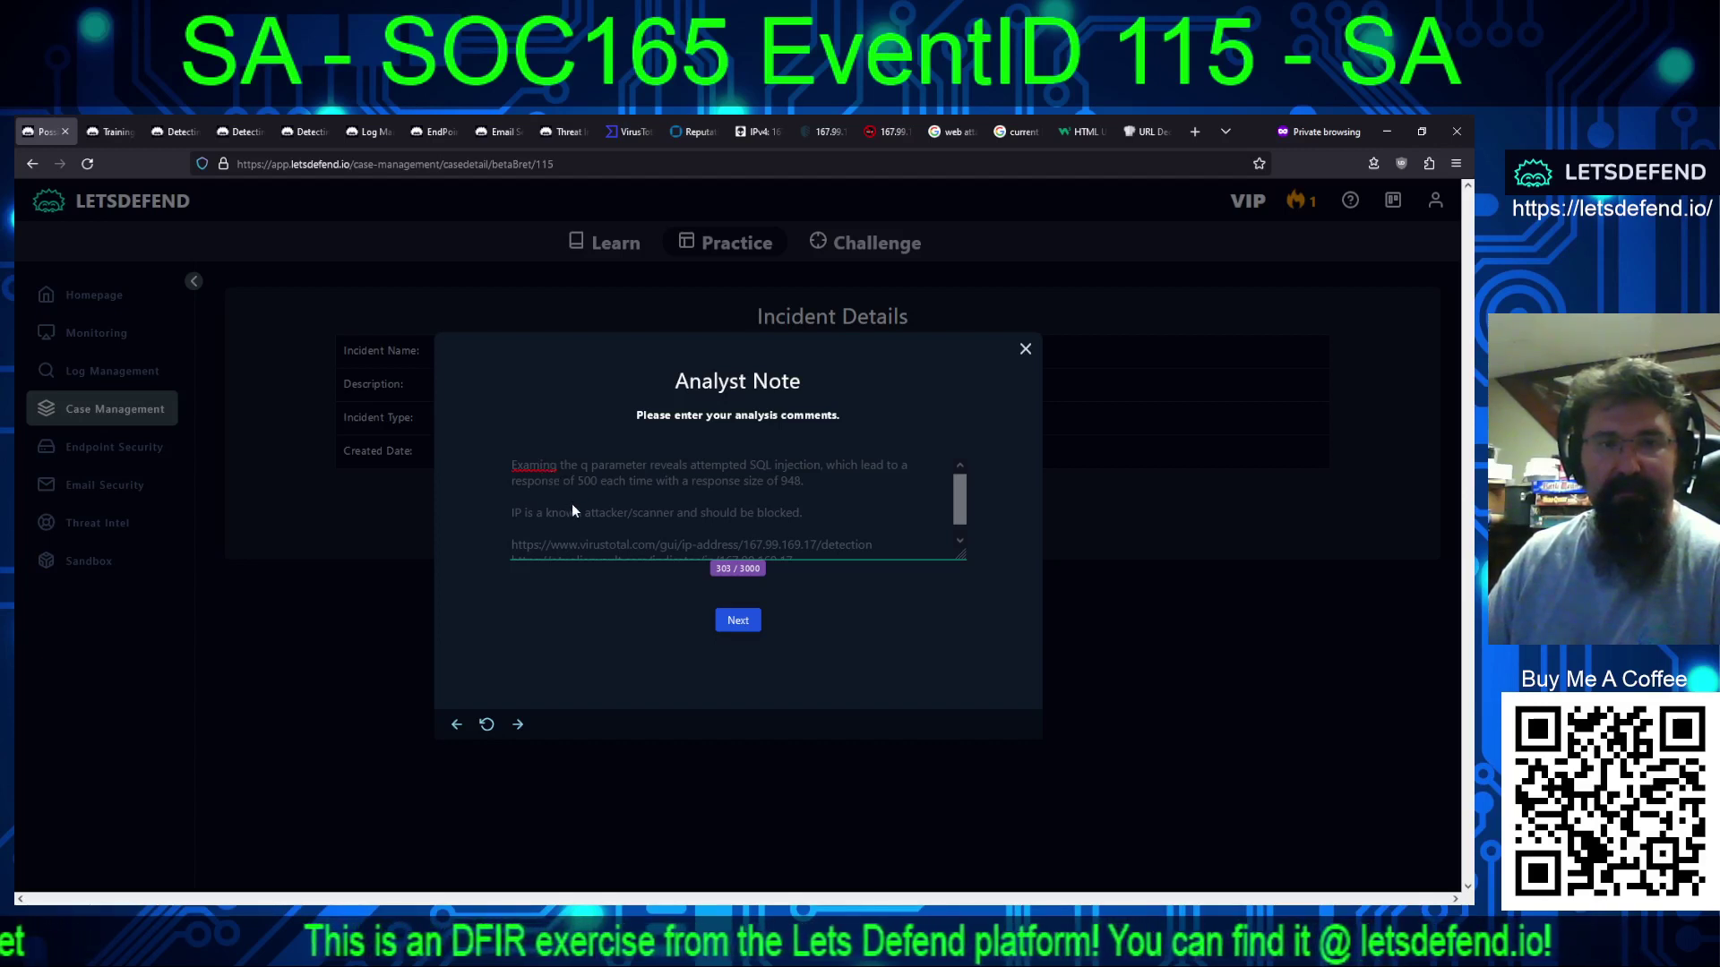
pyautogui.write('in')
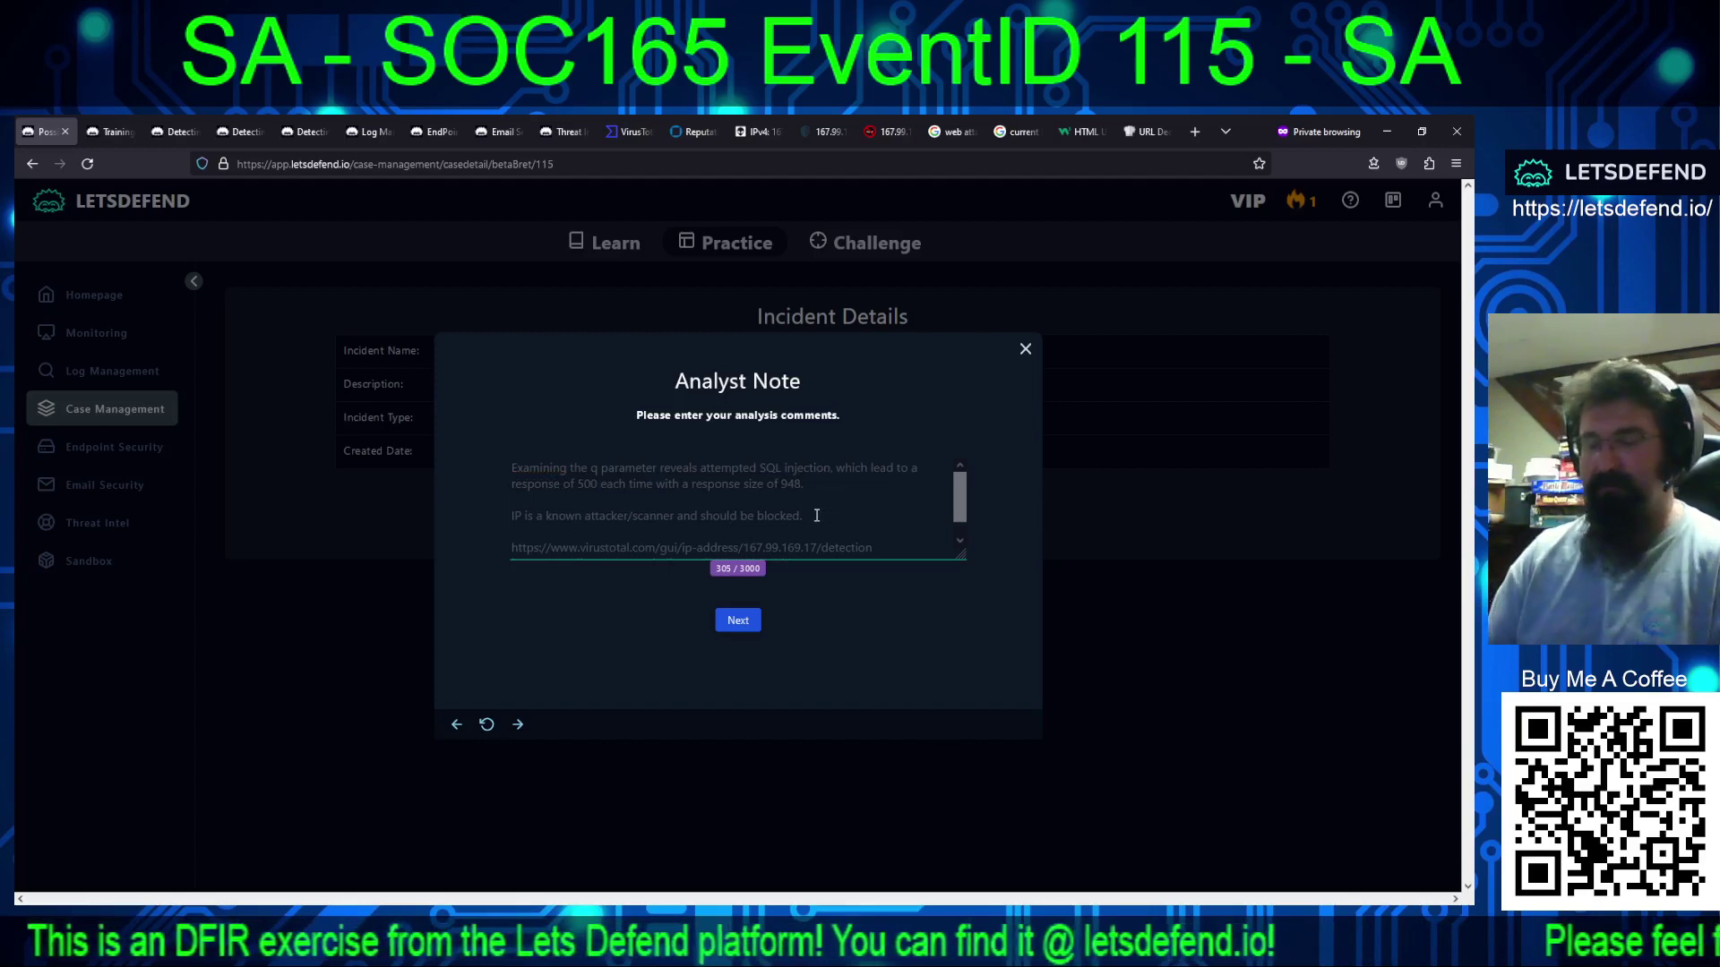
# Step: Insert "(URL encoded)" after "SQL injection" in the analyst note and check the decoded search URLs in CyberChef
pyautogui.write('(URL en')
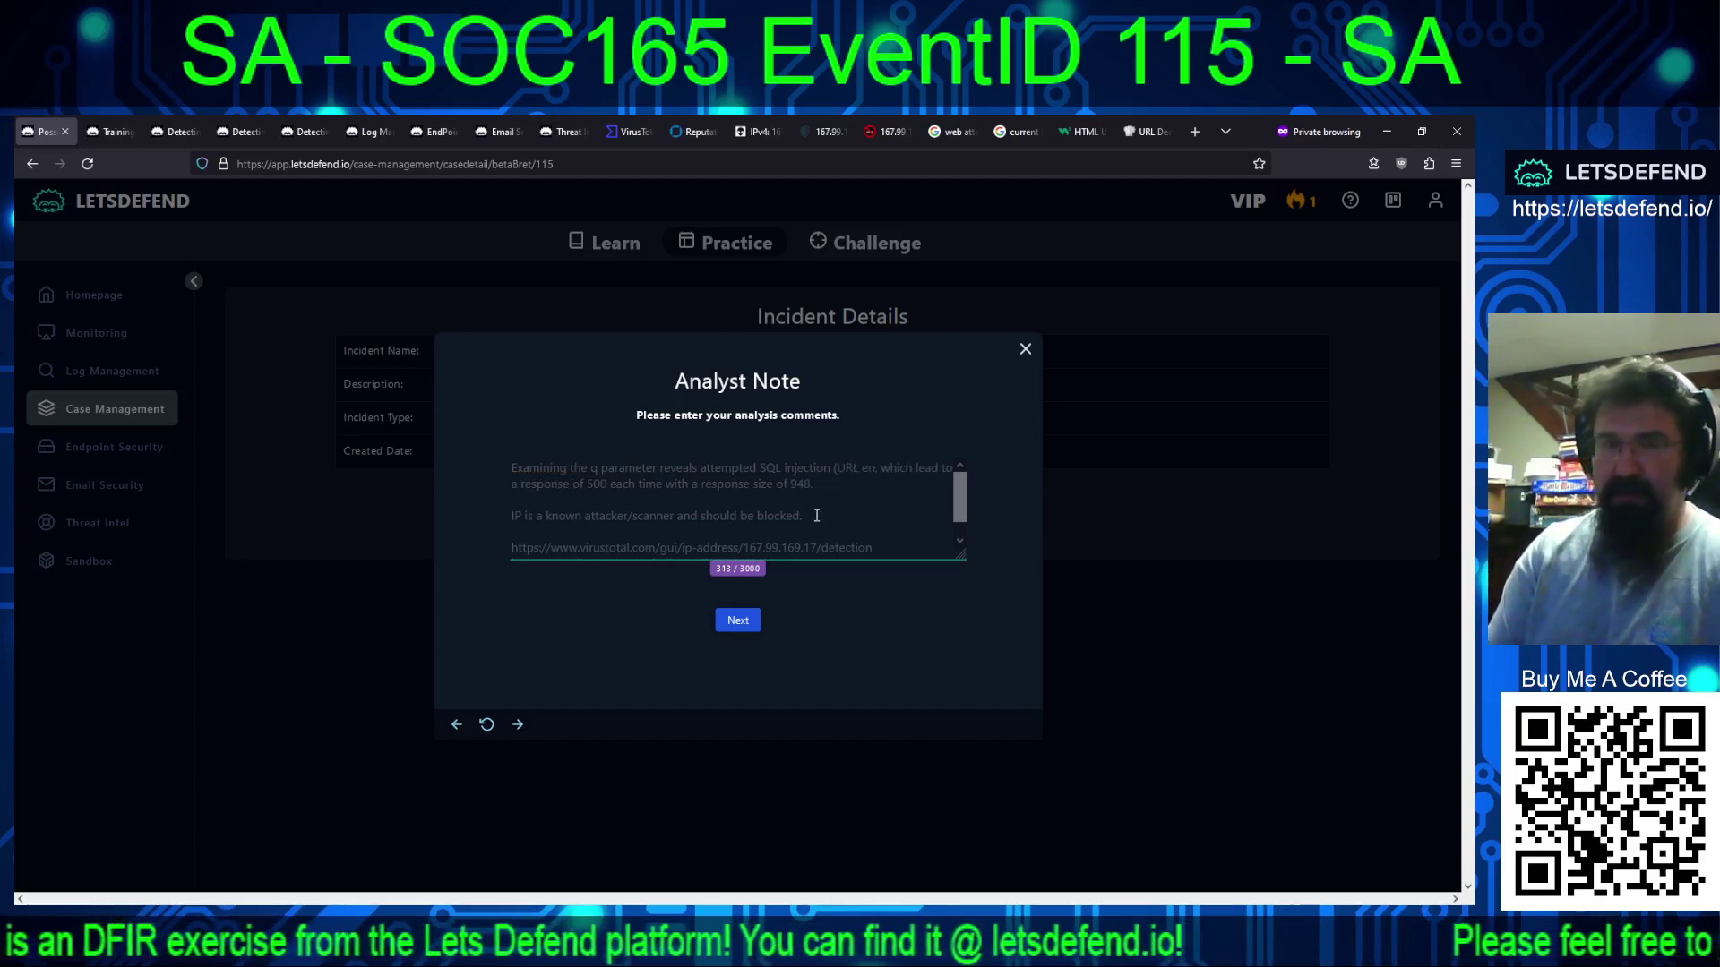
pyautogui.write('coded')
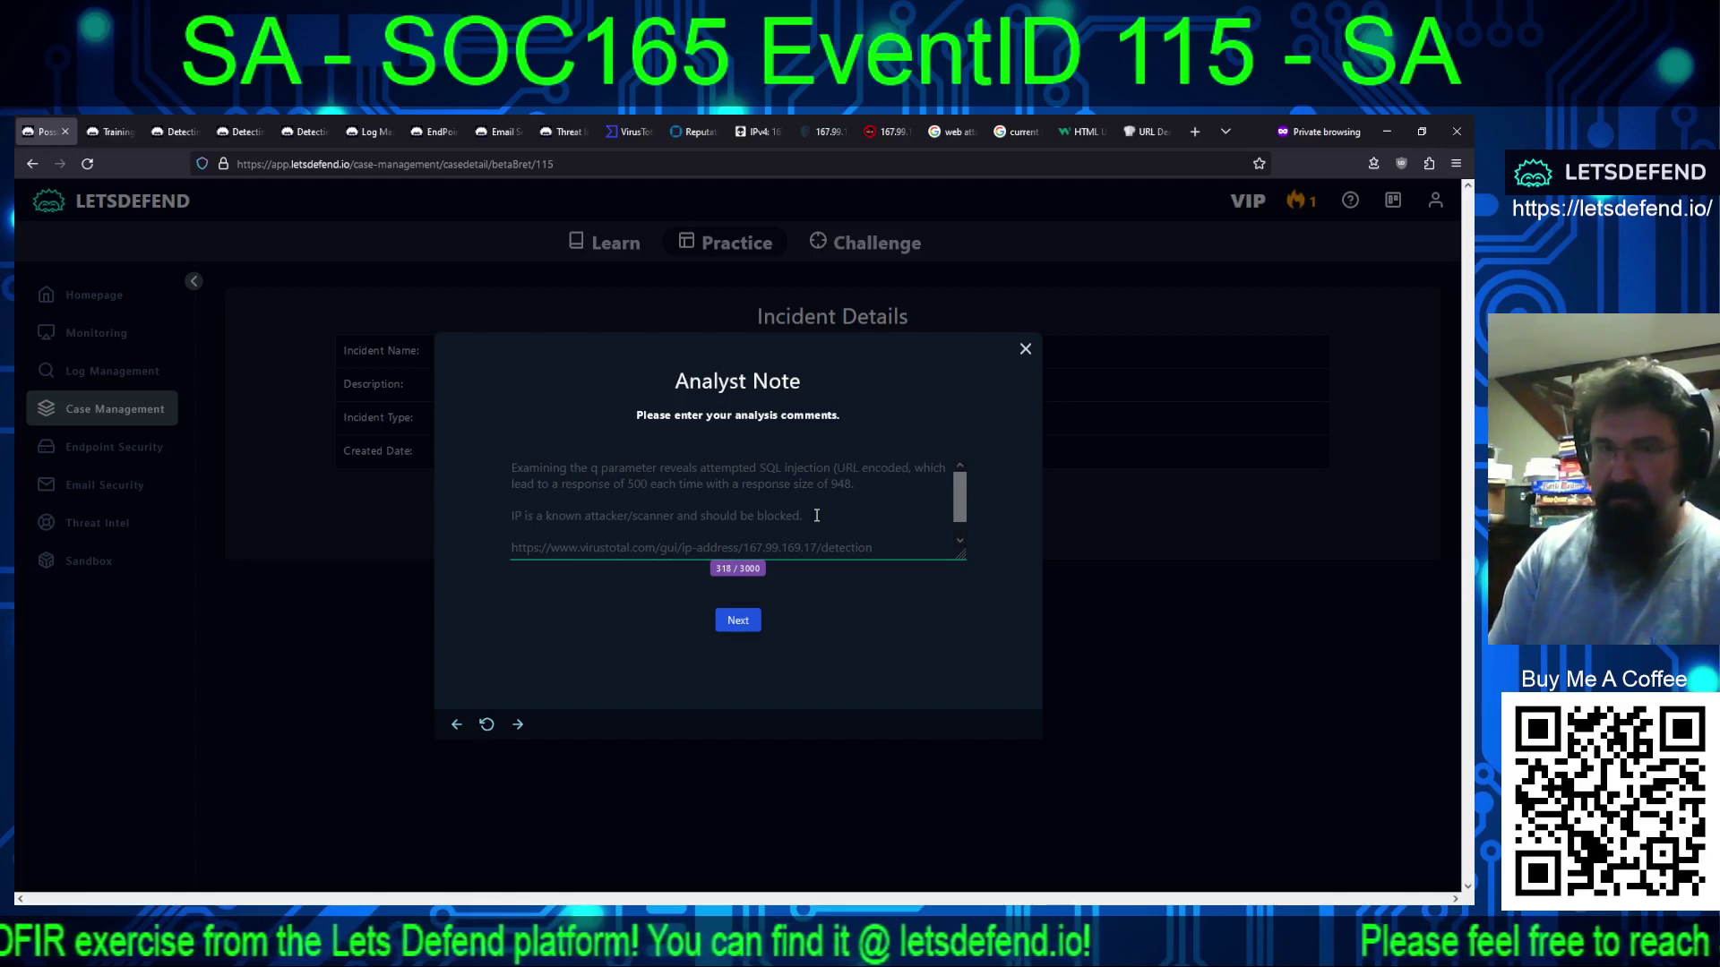
pyautogui.write(')')
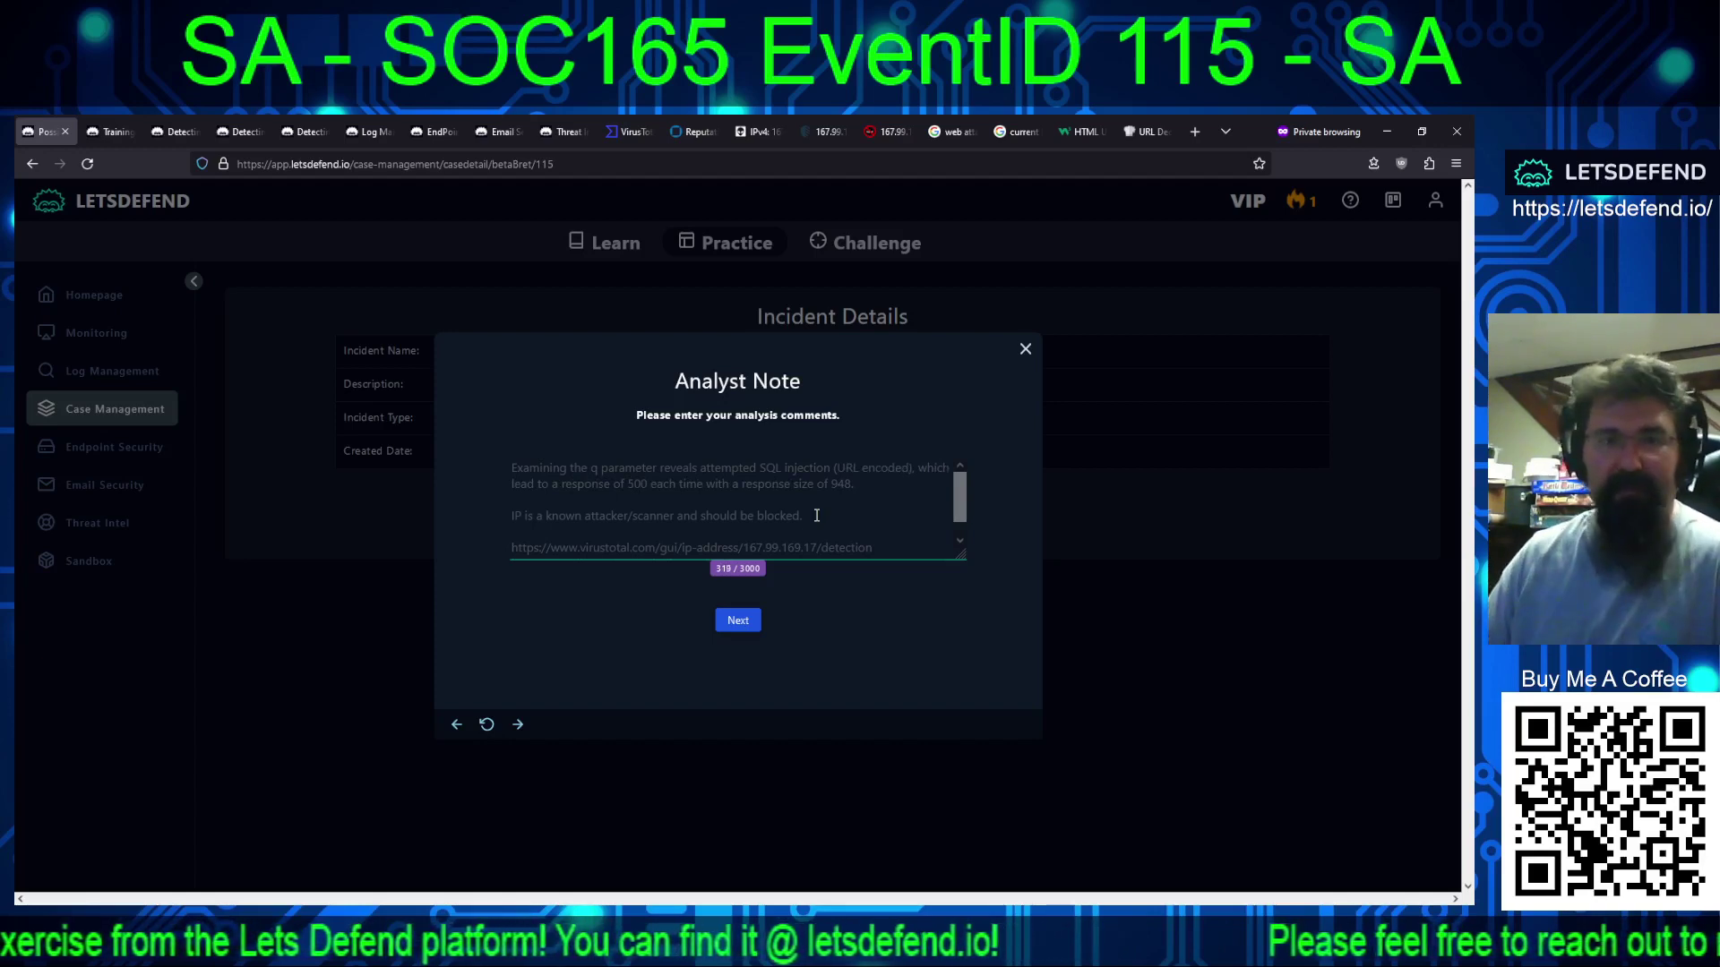
pyautogui.click(1141, 132)
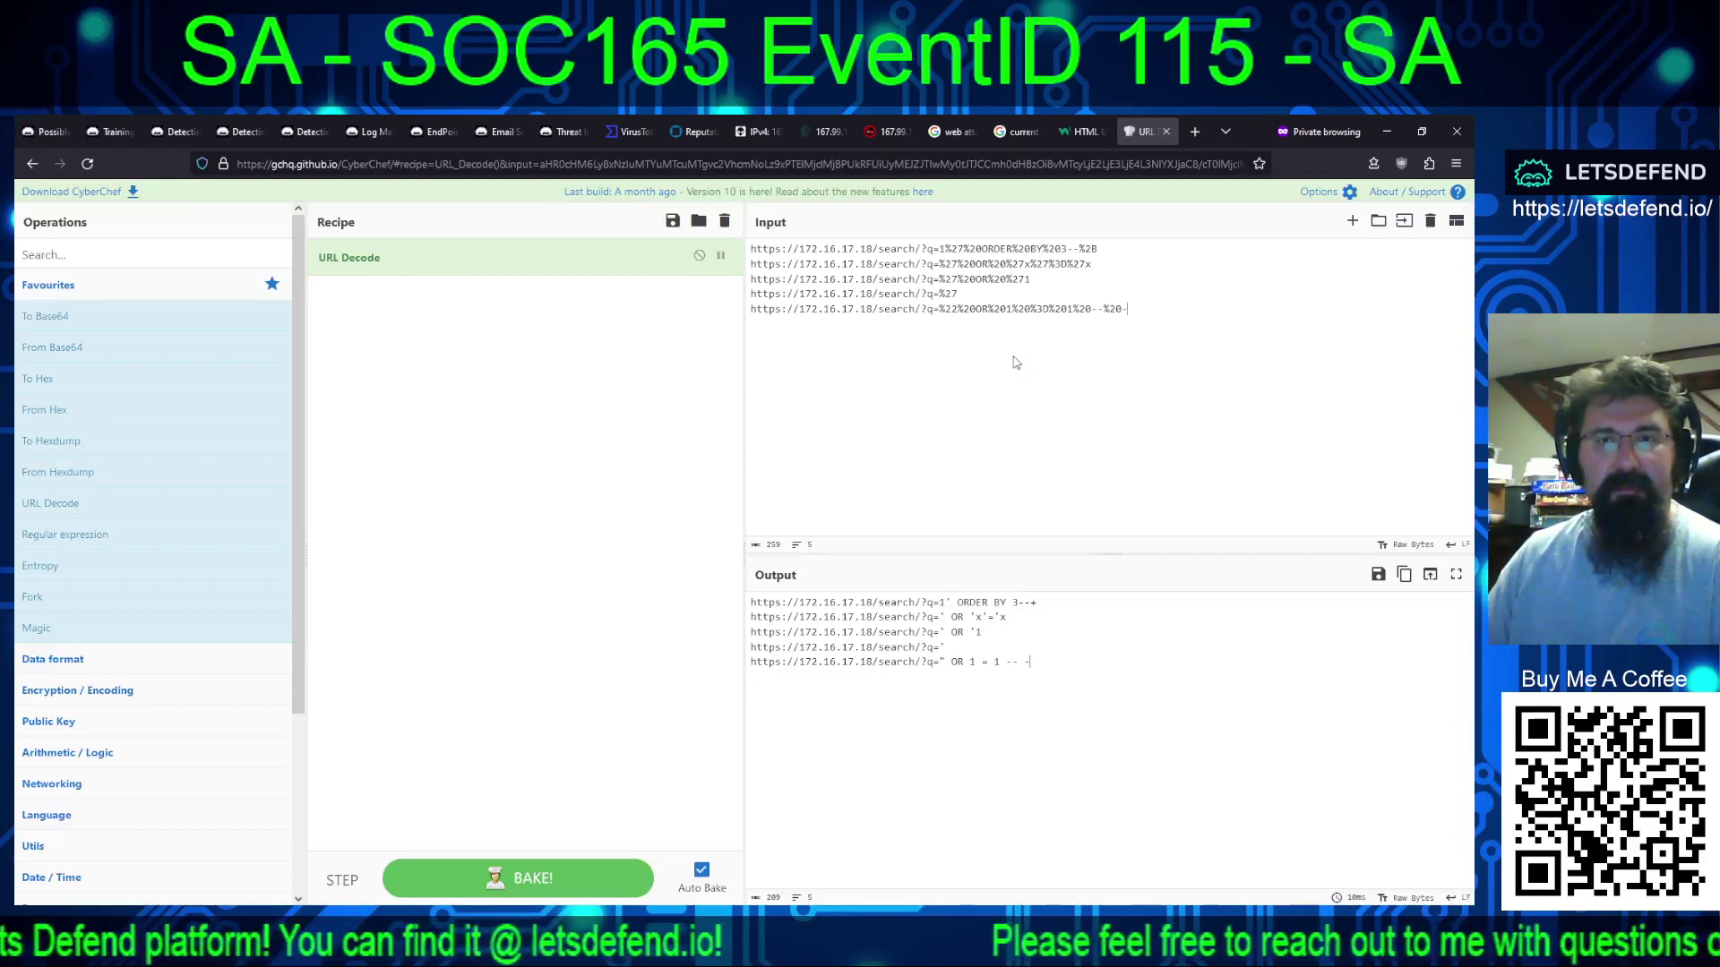
# Step: Return to the case, copy the full analyst note text, and submit the note to finish the playbook
pyautogui.click(55, 134)
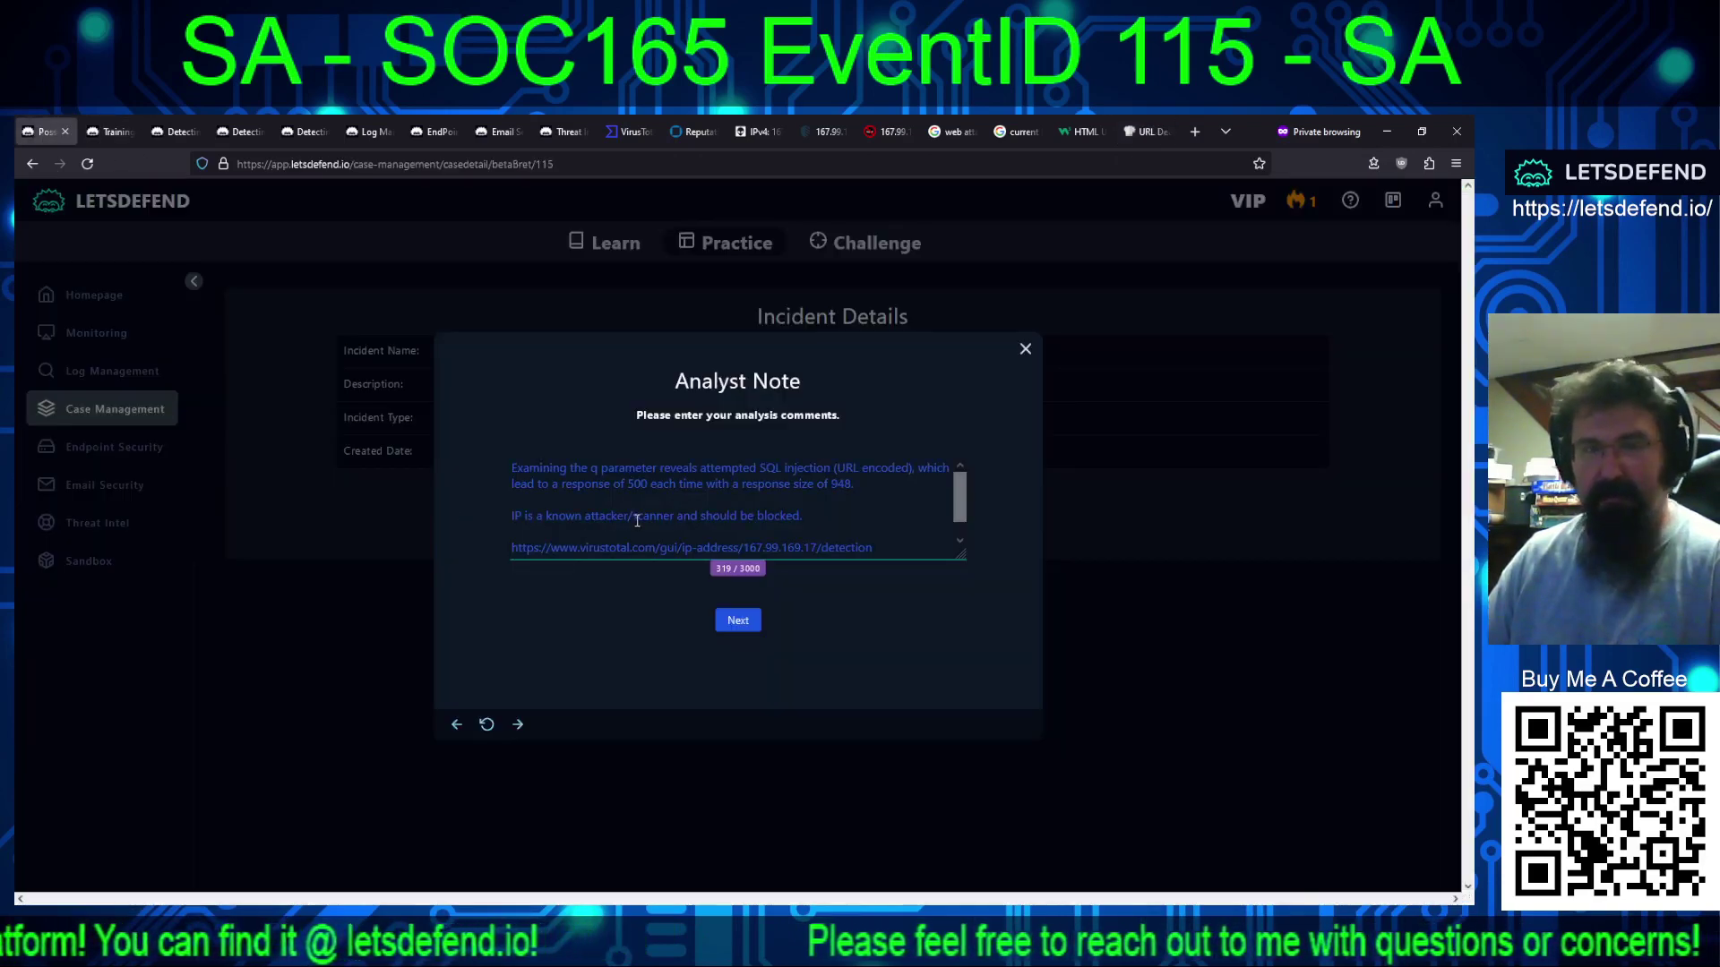
pyautogui.click(751, 623)
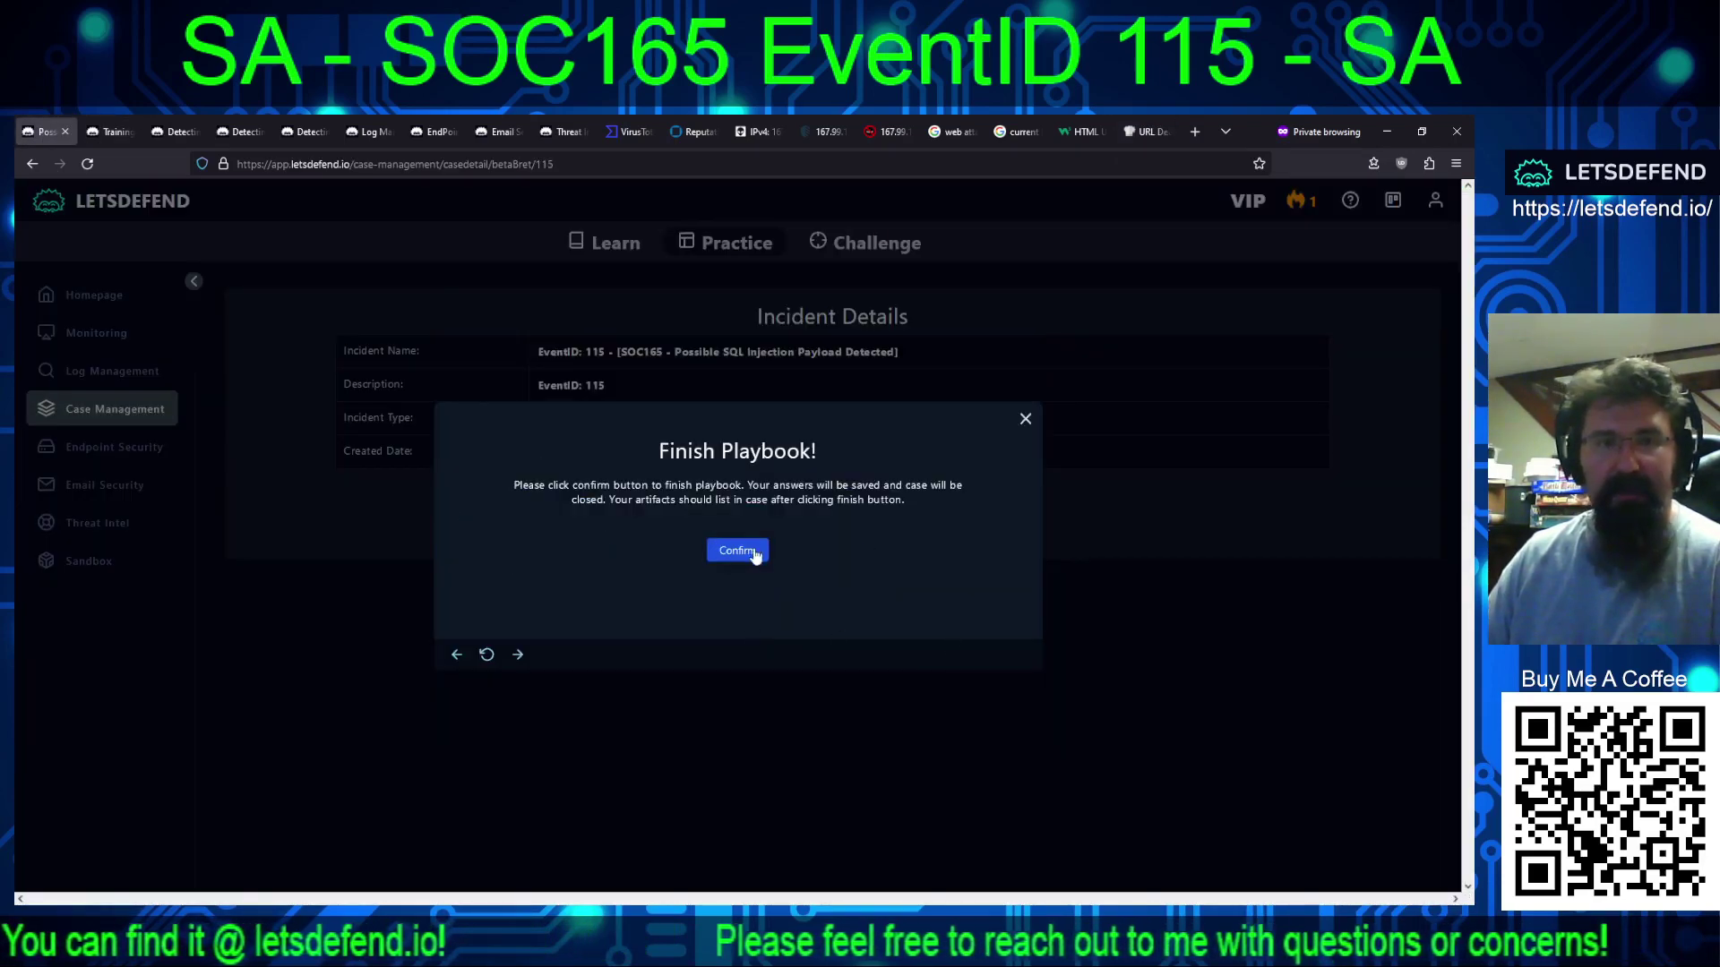
pyautogui.click(753, 550)
pyautogui.click(772, 632)
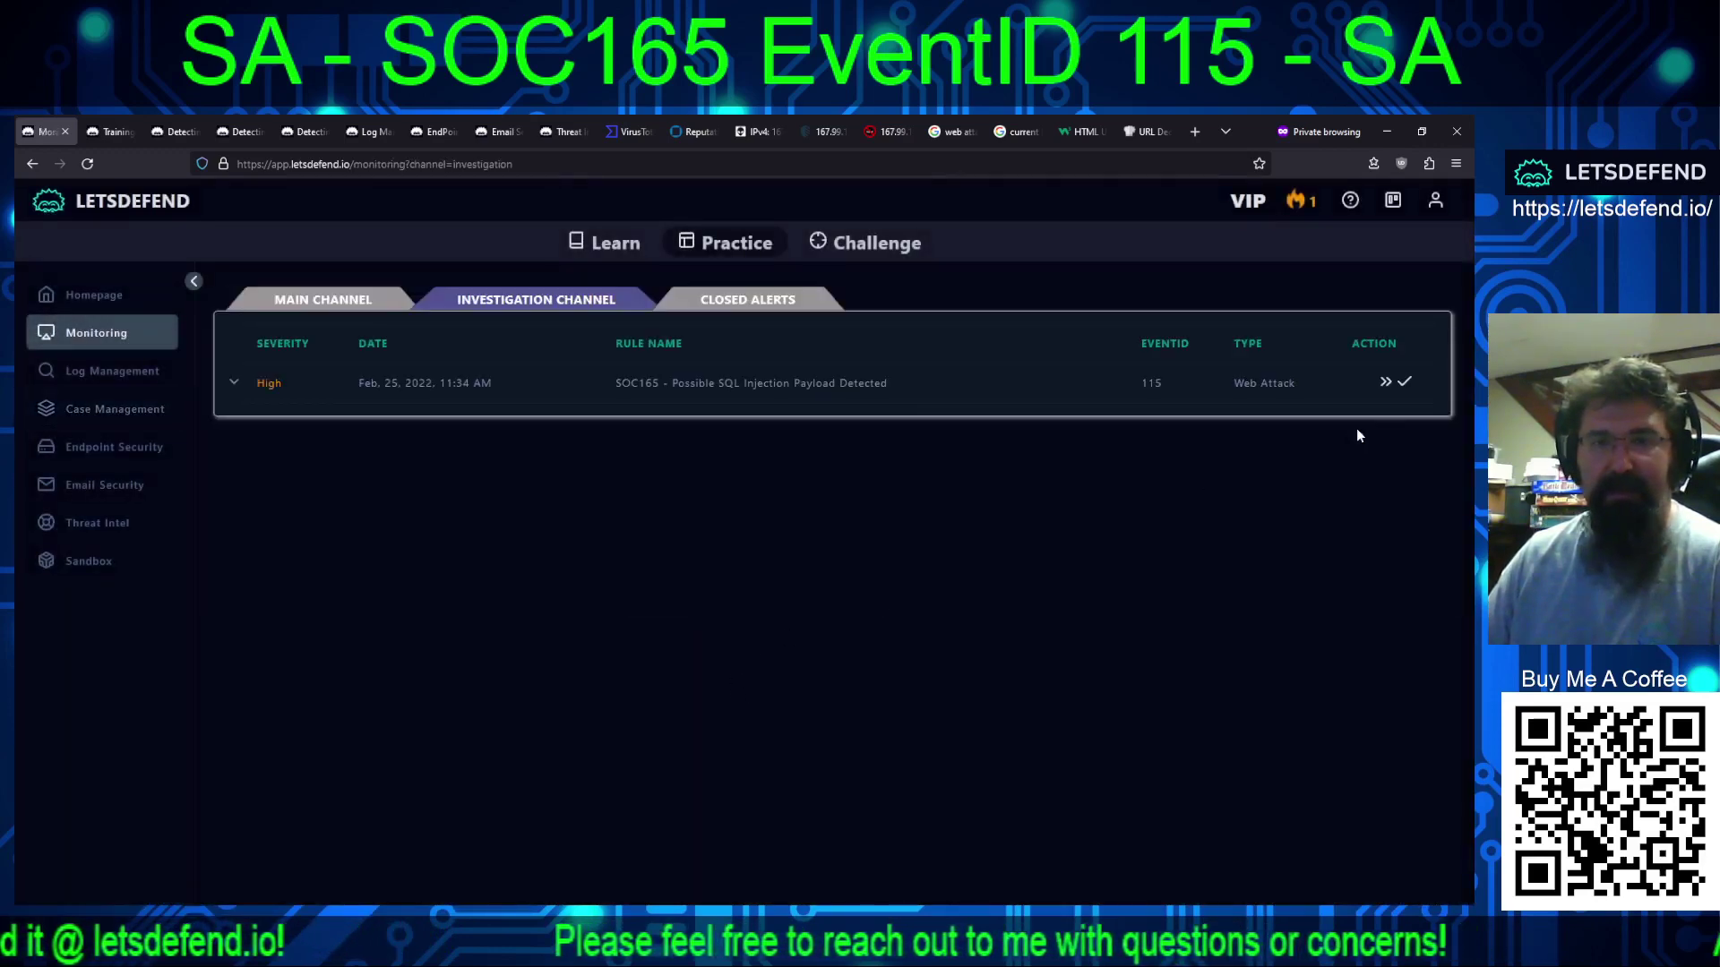
# Step: Close the EventID 115 alert as True Positive, pasting the analyst note text as the closing note
pyautogui.click(1404, 382)
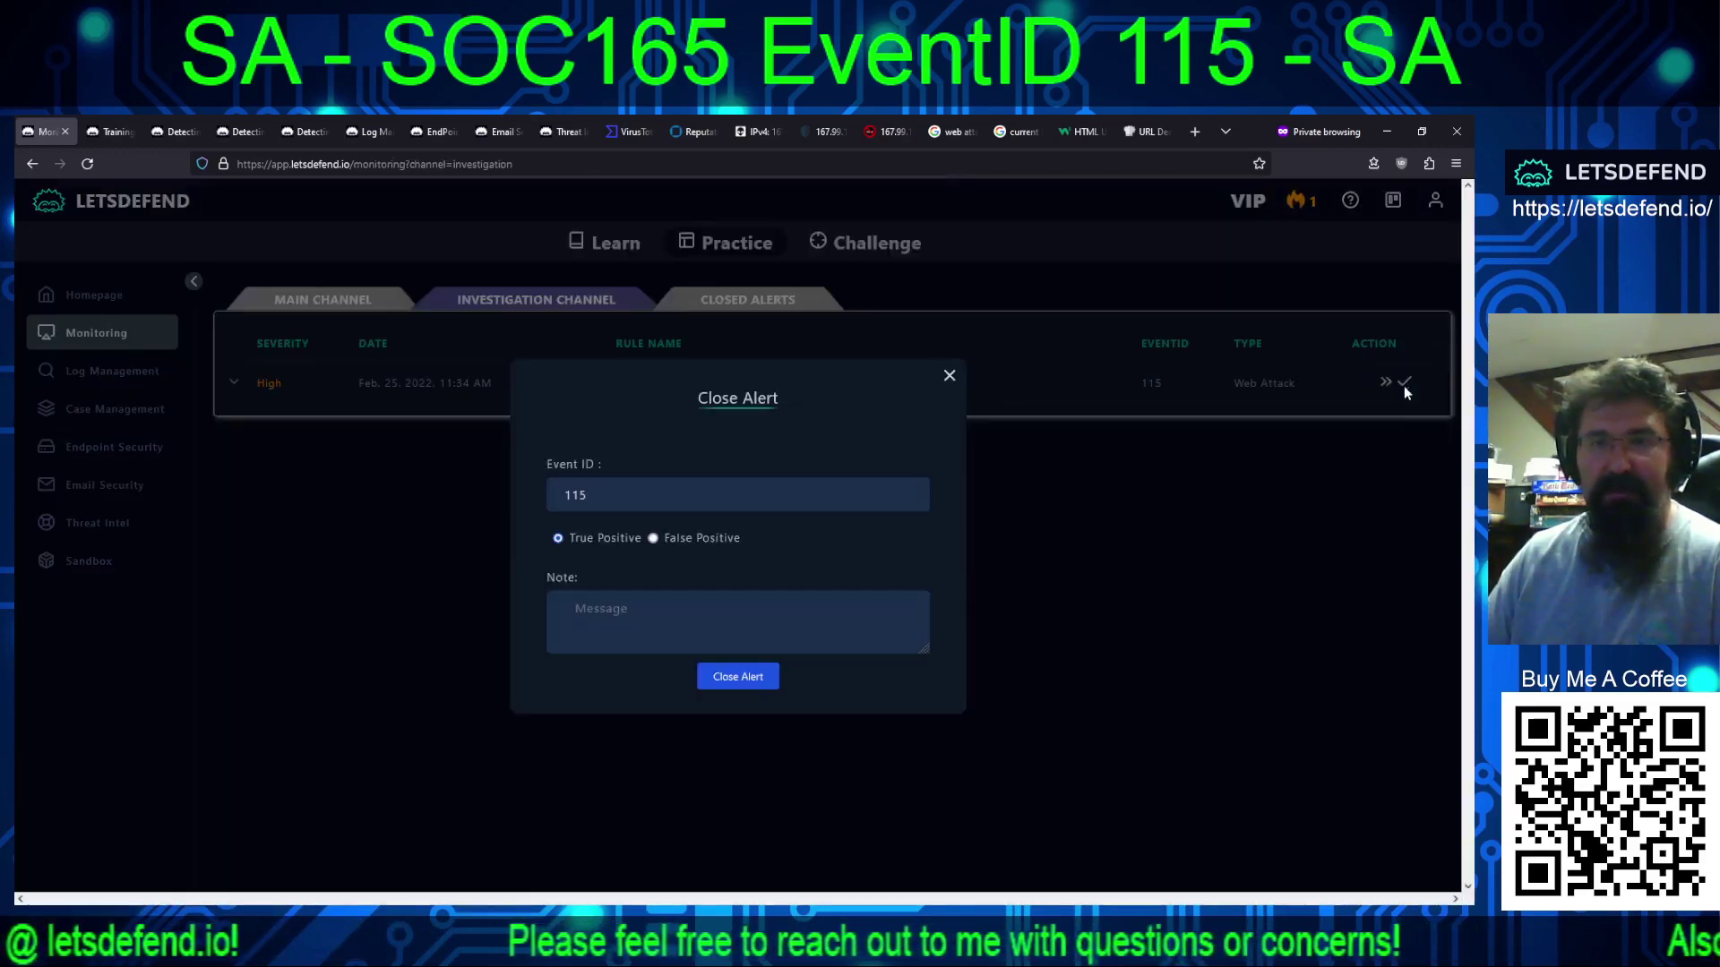
pyautogui.click(764, 619)
pyautogui.hotkey('ctrl', 'v')
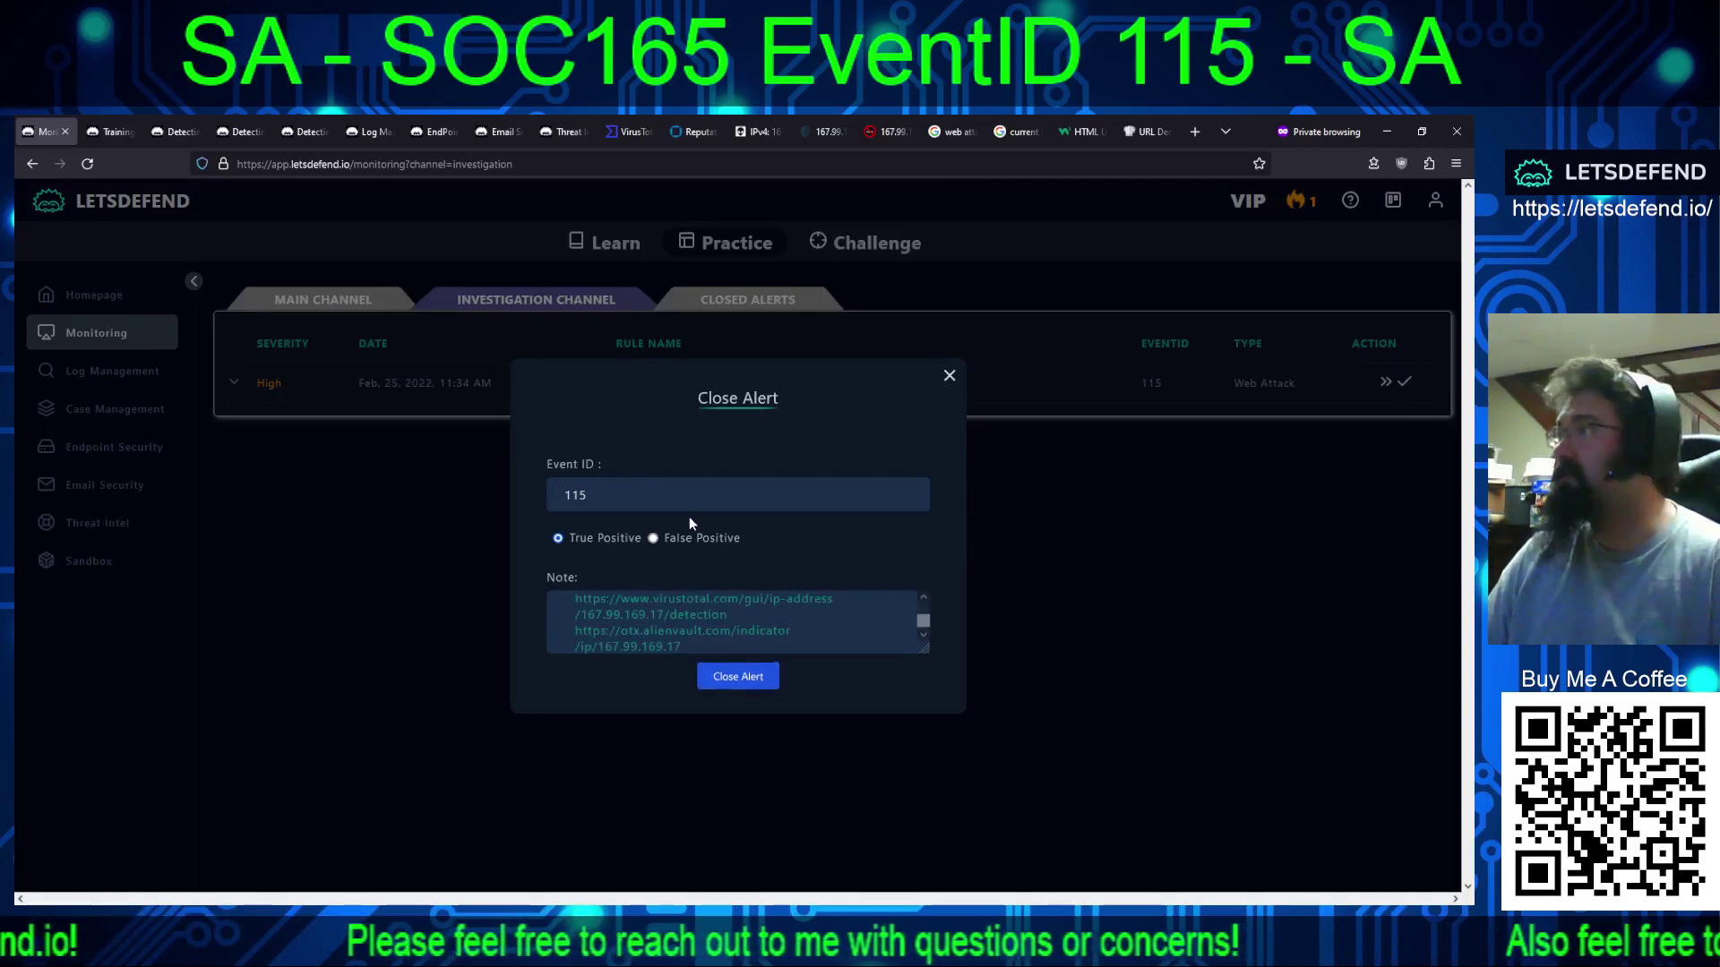
pyautogui.press('Tab')
pyautogui.press('Return')
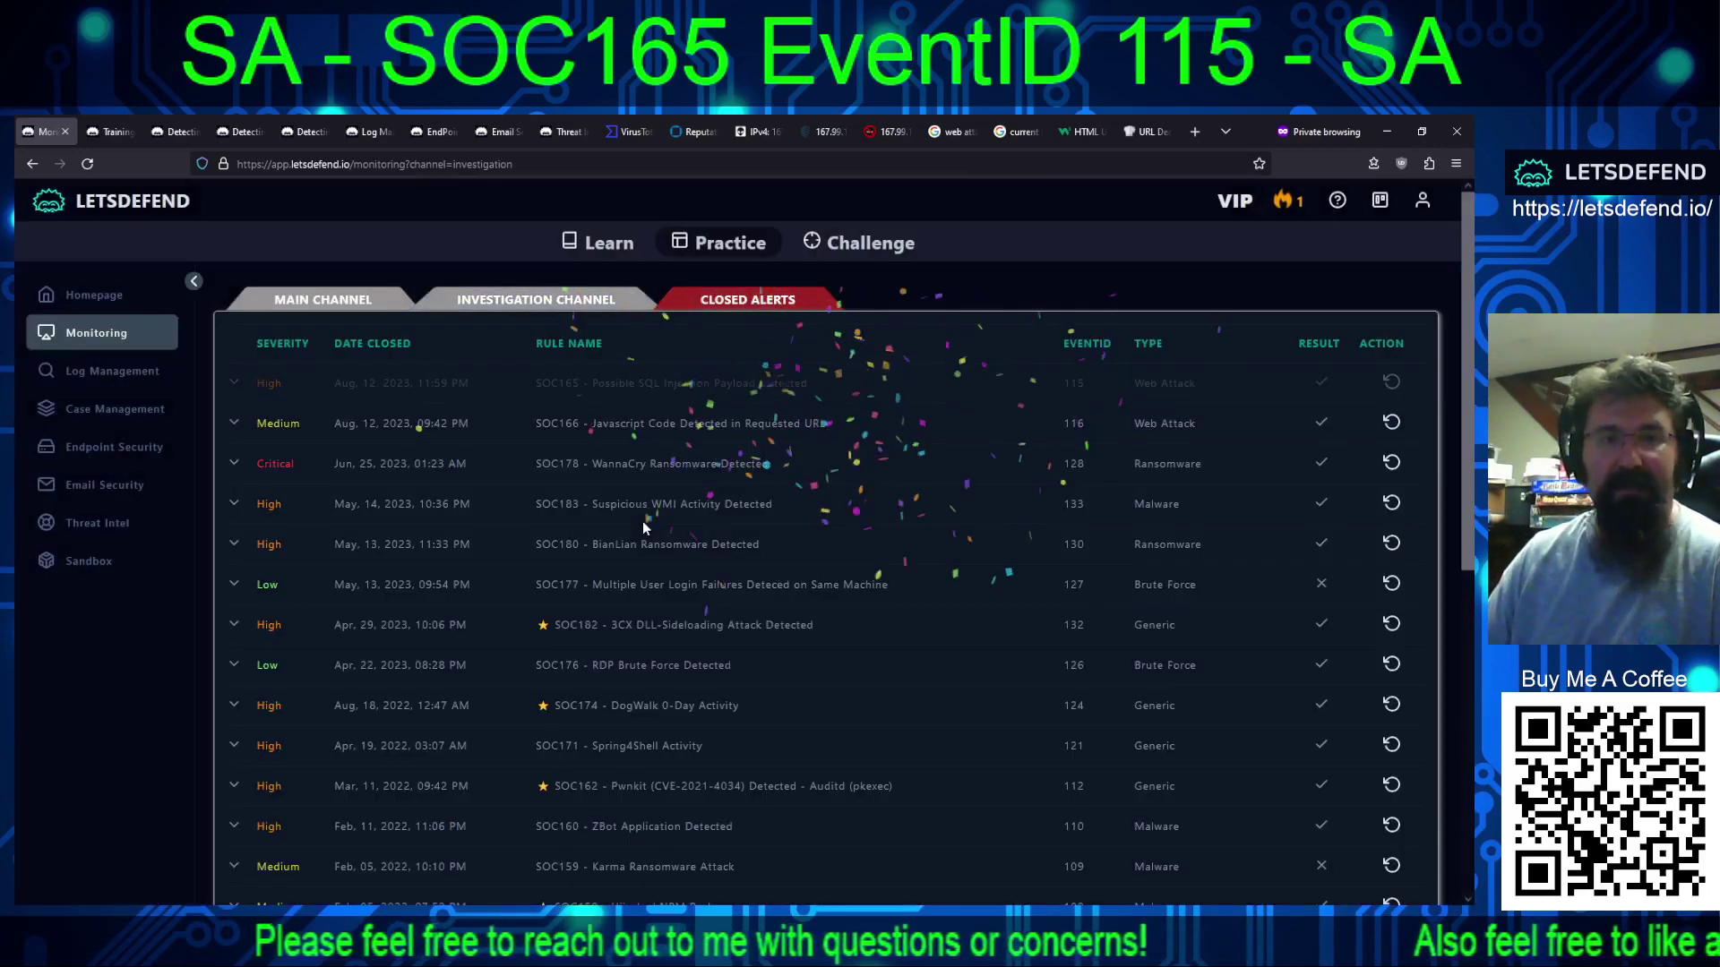
# Step: Expand the closed SOC165 alert and review its playbook answers, analyst note and editor note
pyautogui.click(234, 383)
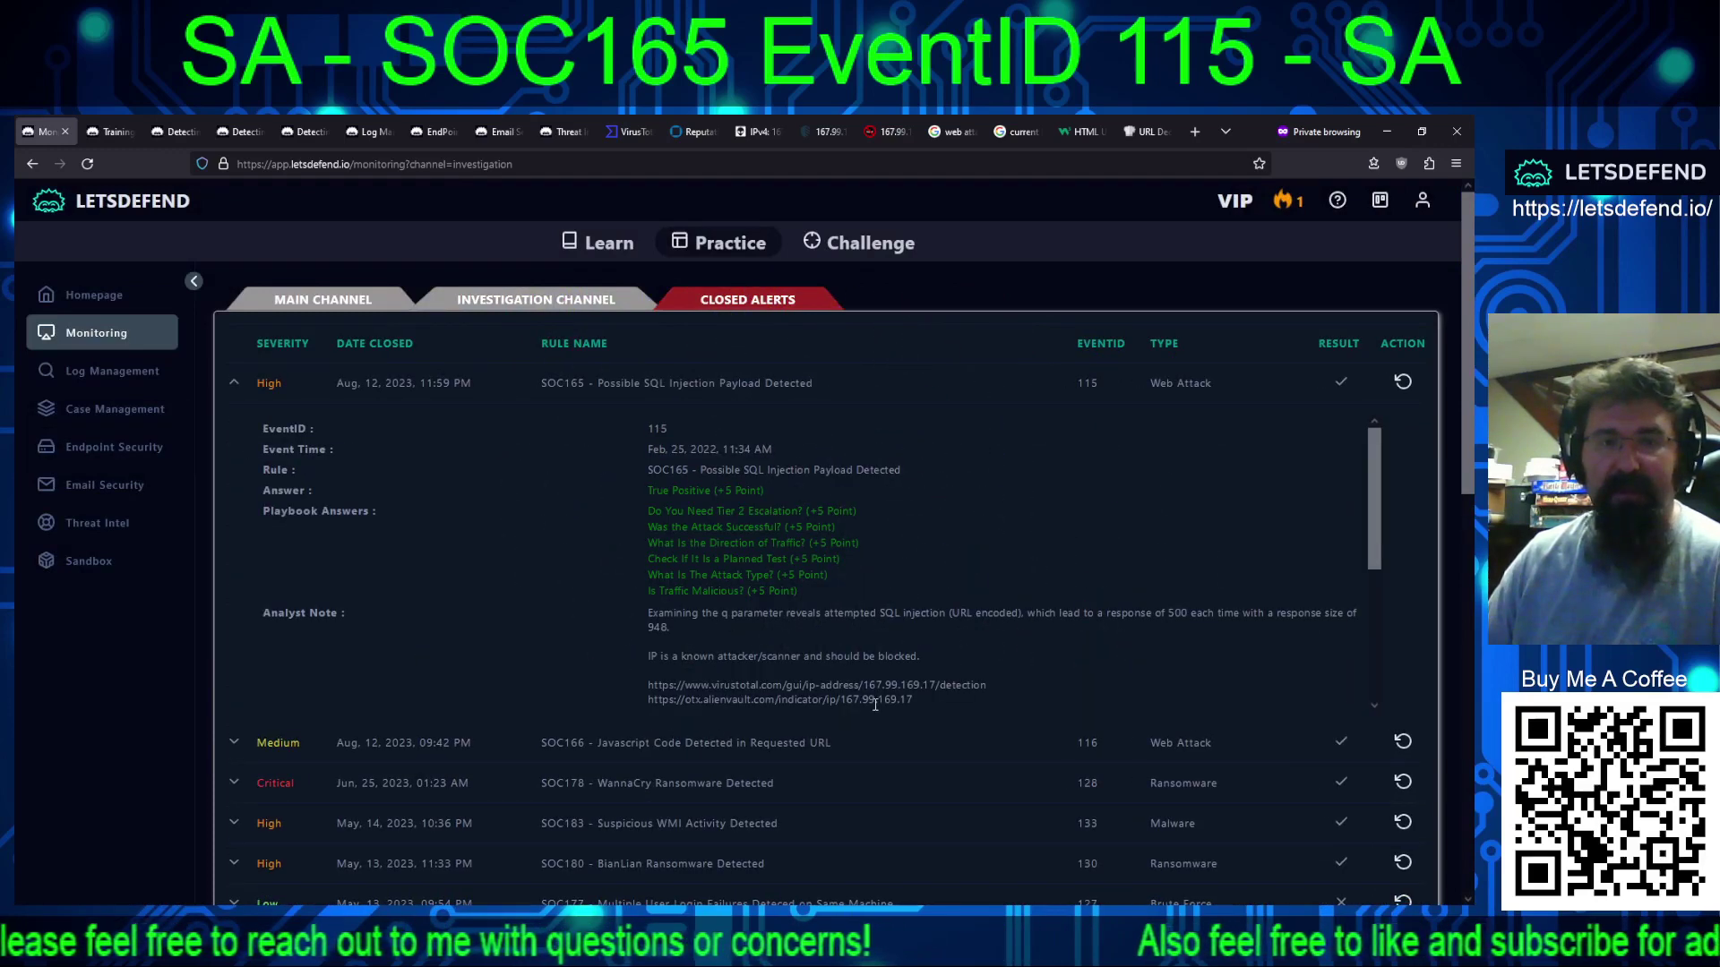
pyautogui.scroll(-3, 887, 609)
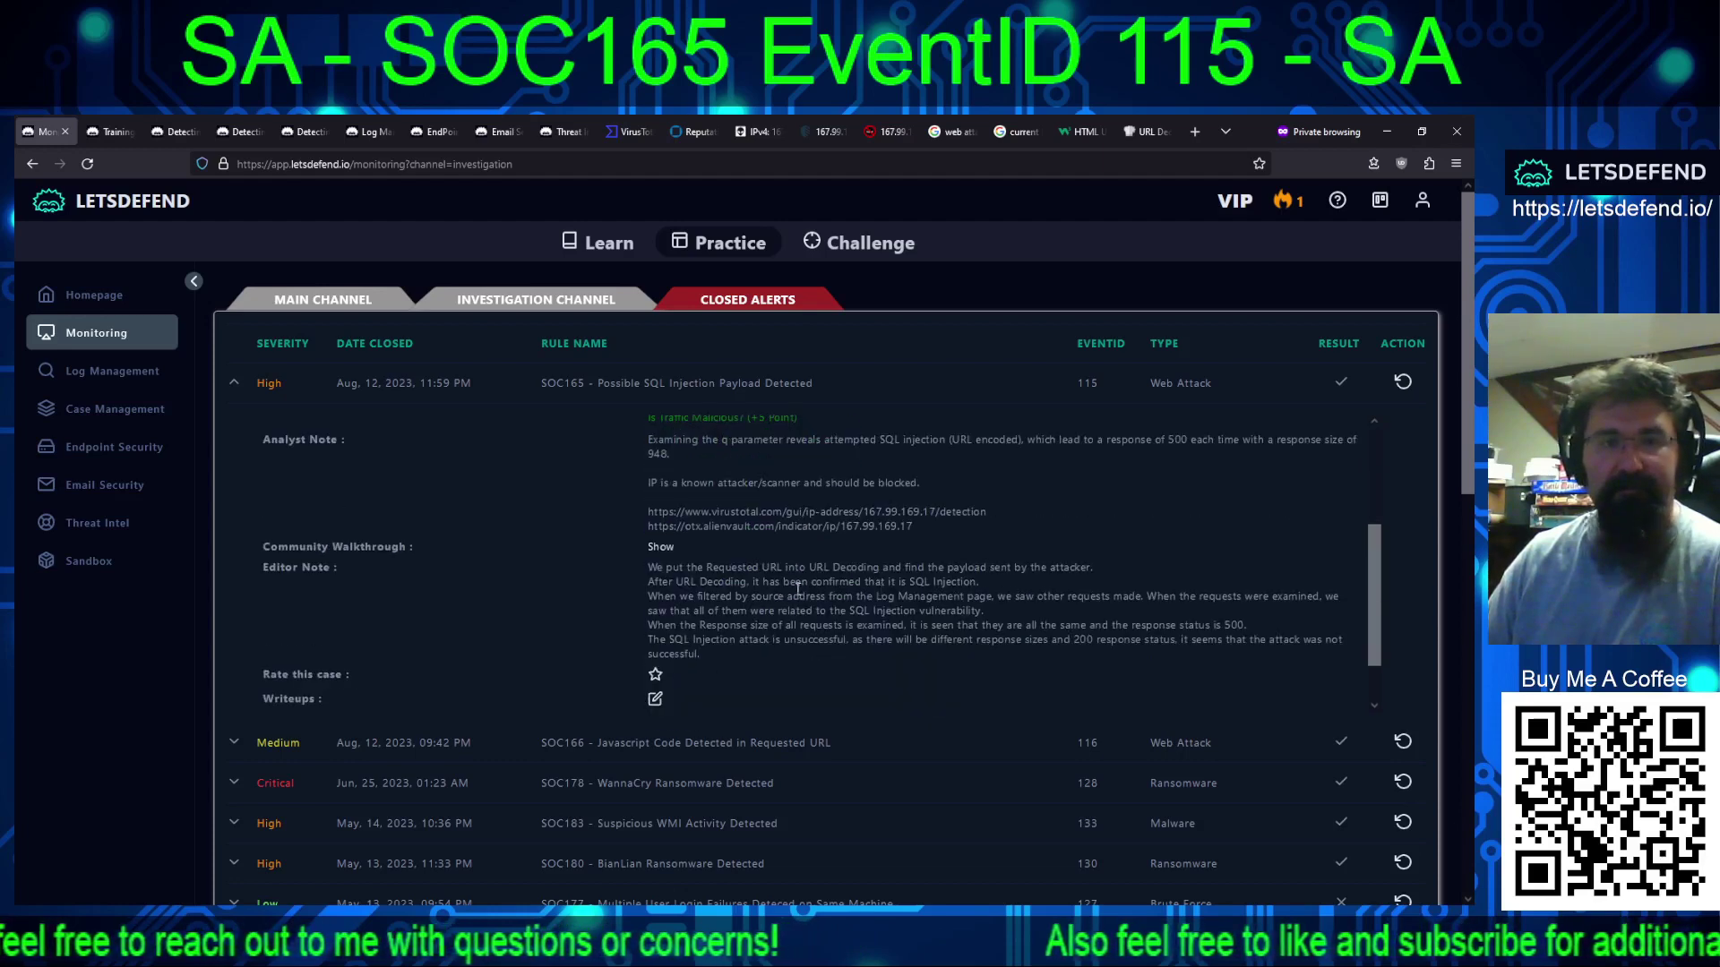